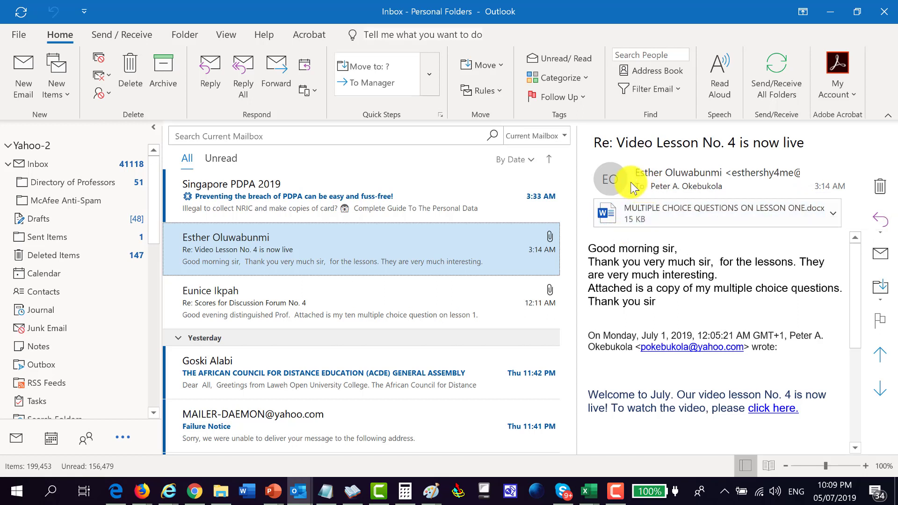
Step: Open the email's MULTIPLE CHOICE QUESTIONS ON LESSON ONE.docx attachment in Word and enable editing
{"action": "left_click", "coordinate": [605, 217]}
{"action": "double_click", "coordinate": [604, 217]}
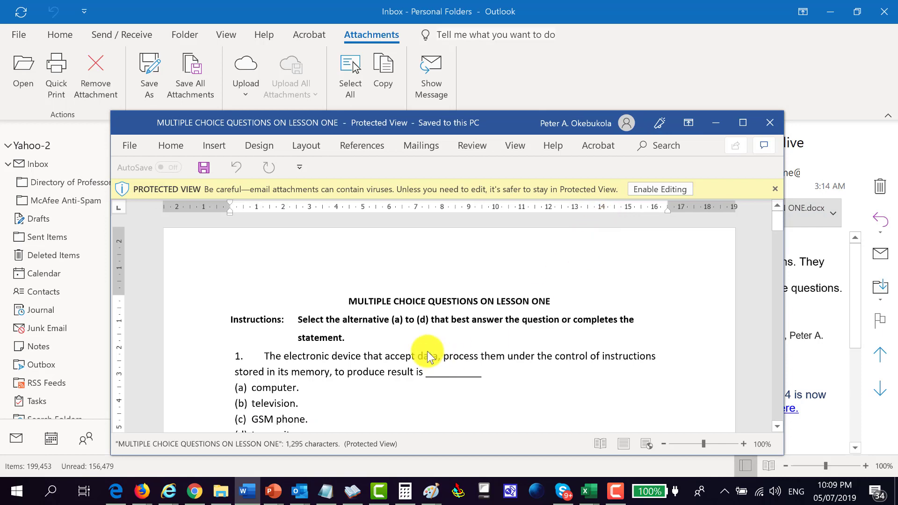
{"action": "scroll", "coordinate": [427, 349], "scroll_direction": "down", "scroll_amount": 1}
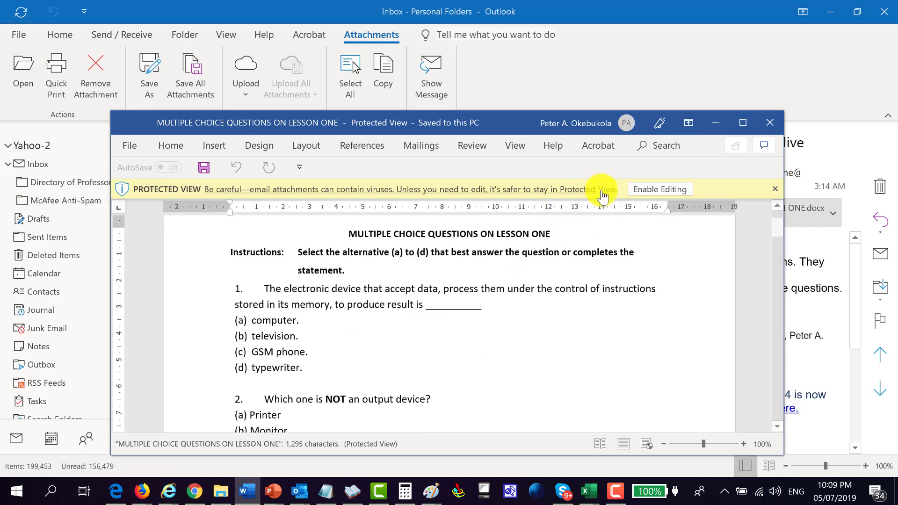
{"action": "left_click", "coordinate": [642, 188]}
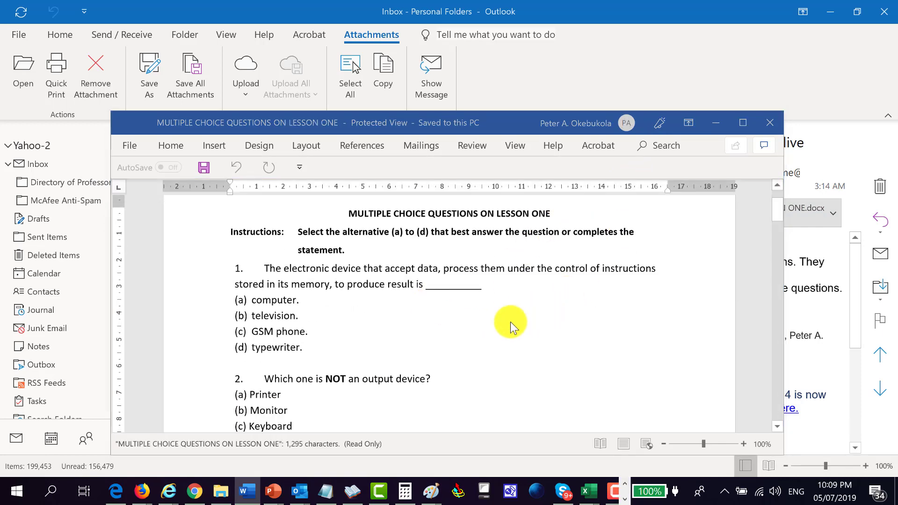
{"action": "scroll", "coordinate": [523, 335], "scroll_direction": "down", "scroll_amount": 3}
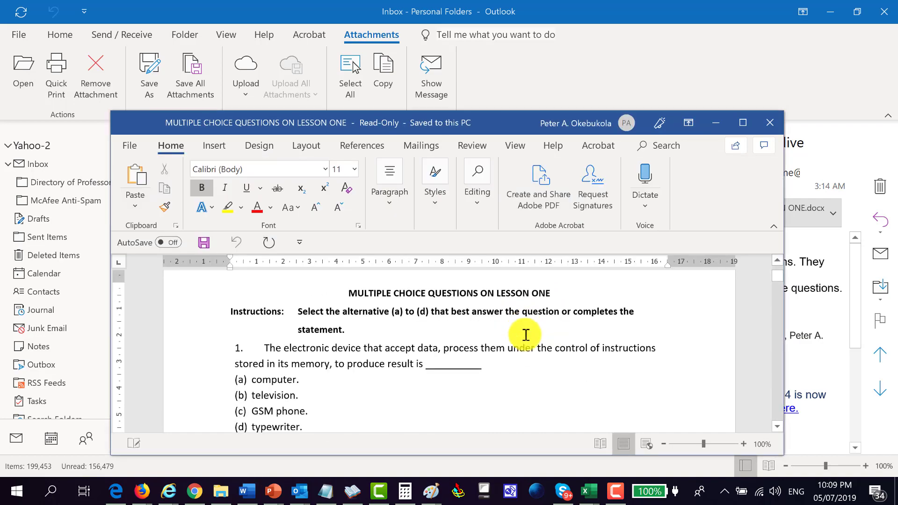
Step: Maximize the attachment's window, look over its instructions and first questions, and close the document
{"action": "left_click", "coordinate": [743, 123]}
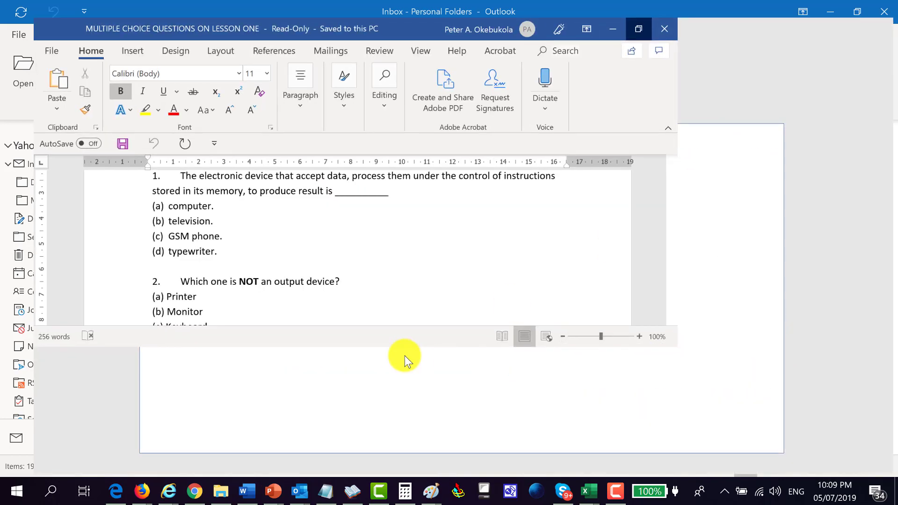
{"action": "scroll", "coordinate": [419, 335], "scroll_direction": "up", "scroll_amount": 3}
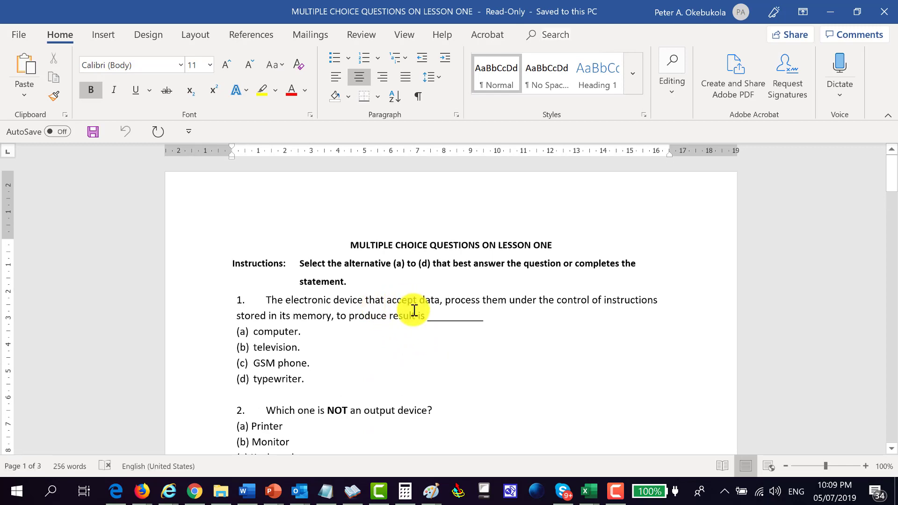
{"action": "left_click", "coordinate": [884, 12]}
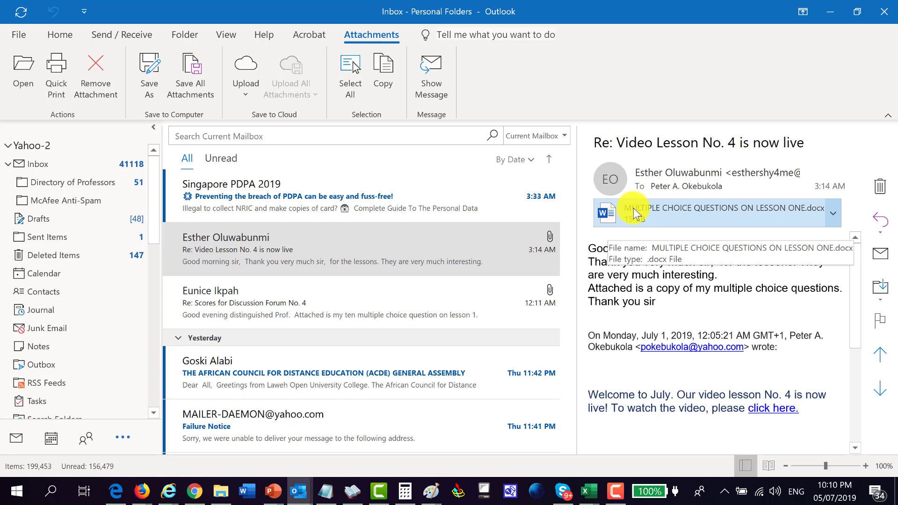
Step: Open the "Re: Scores for Discussion Forum No. 4" email in the inbox and highlight its subject line
{"action": "left_click", "coordinate": [249, 314]}
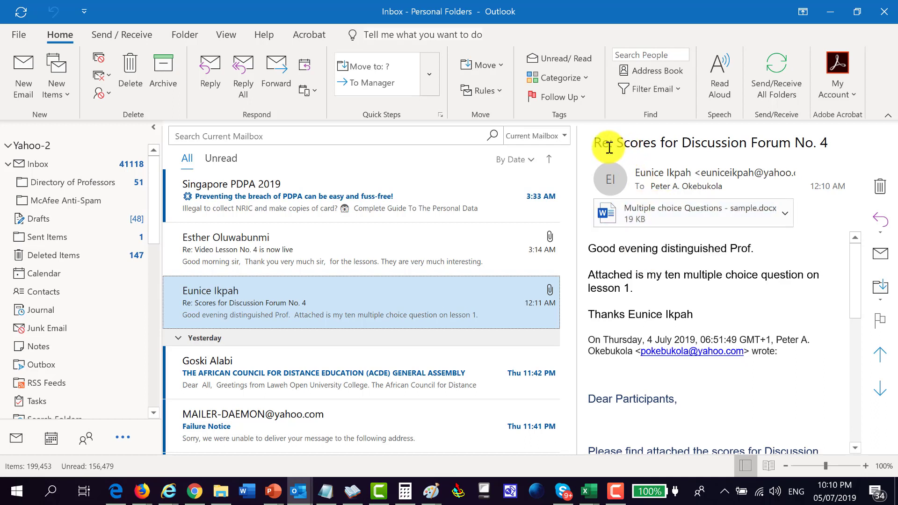
{"action": "left_click_drag", "start_coordinate": [595, 144], "coordinate": [835, 141]}
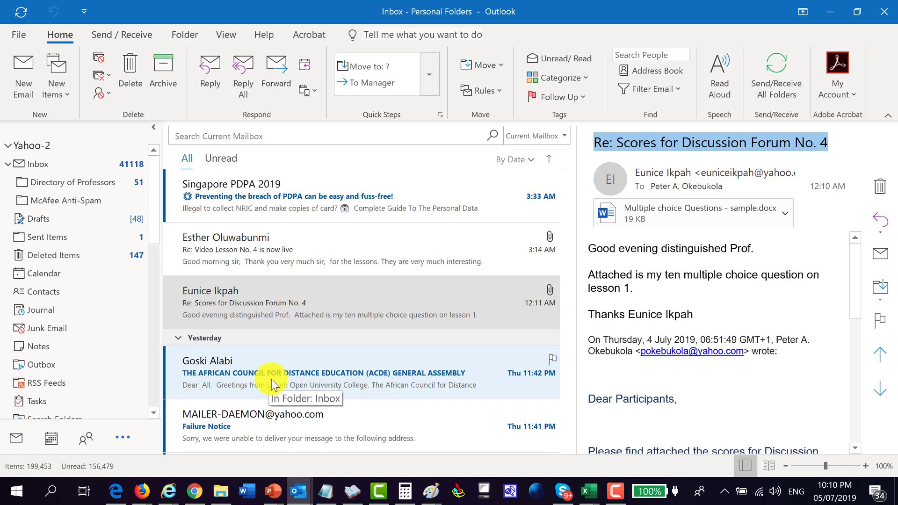
Step: Switch to the MCQs folder in File Explorer, open the first Word document and read through its questions 1 to 10
{"action": "key", "text": "alt+Tab"}
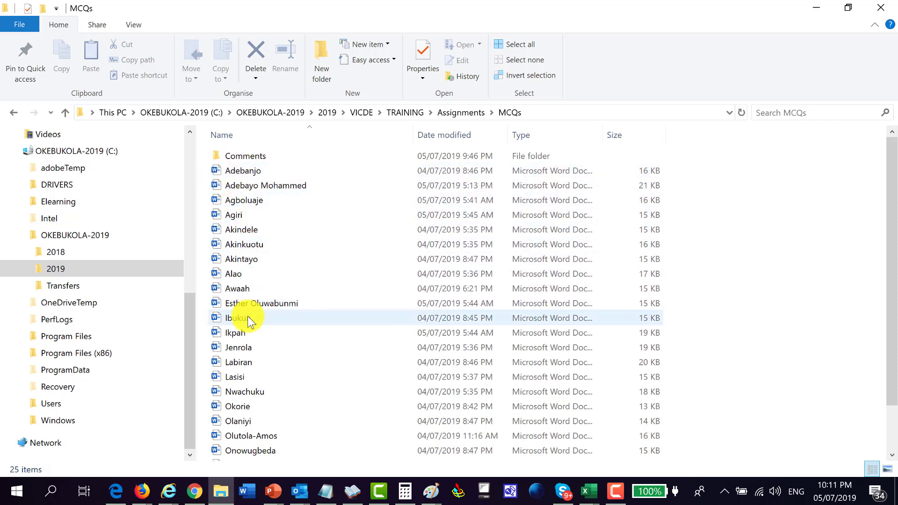
{"action": "double_click", "coordinate": [229, 172]}
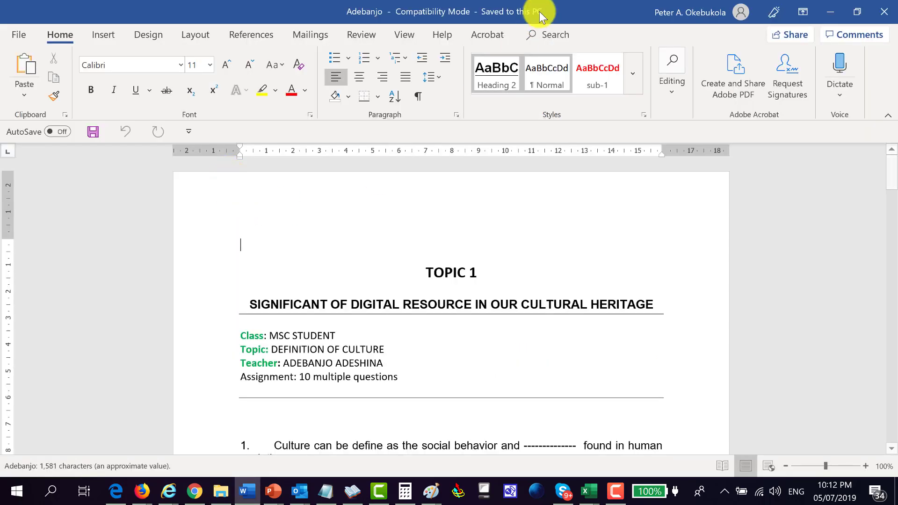
{"action": "scroll", "coordinate": [467, 273], "scroll_direction": "down", "scroll_amount": 3}
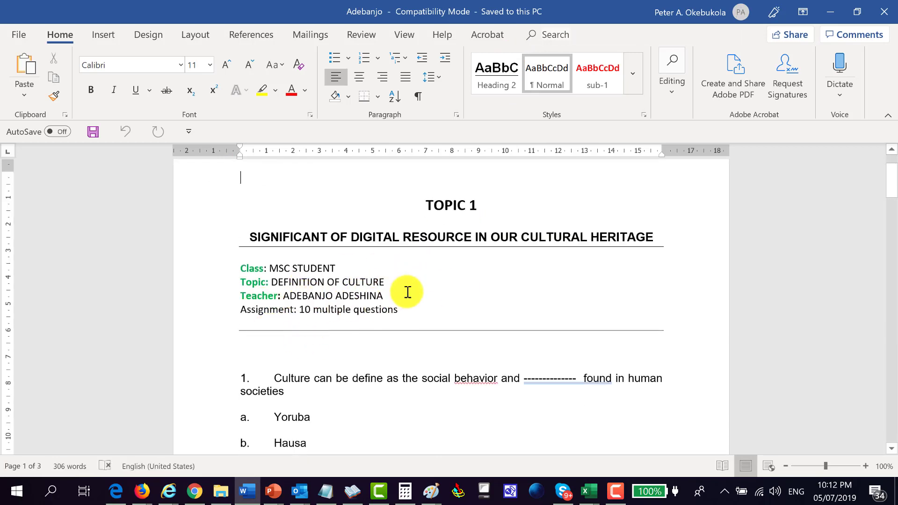
{"action": "scroll", "coordinate": [405, 296], "scroll_direction": "down", "scroll_amount": 3}
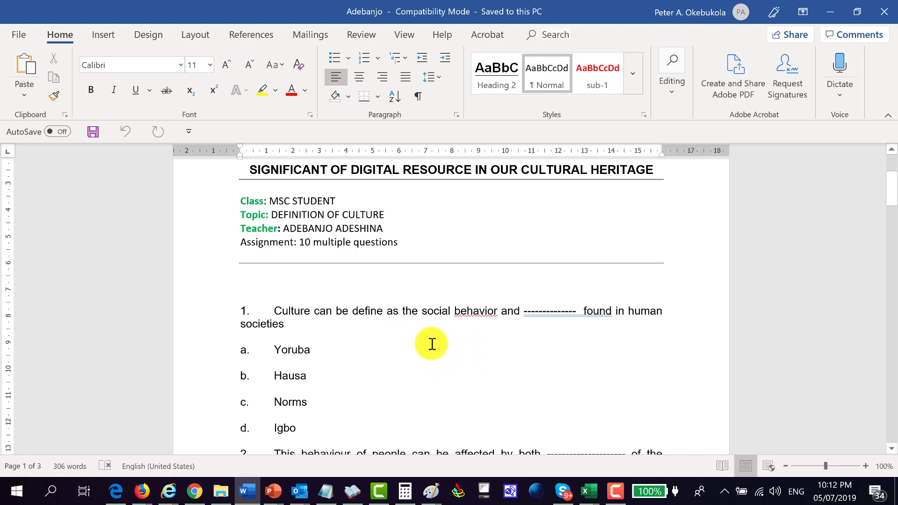
{"action": "scroll", "coordinate": [500, 311], "scroll_direction": "down", "scroll_amount": 3}
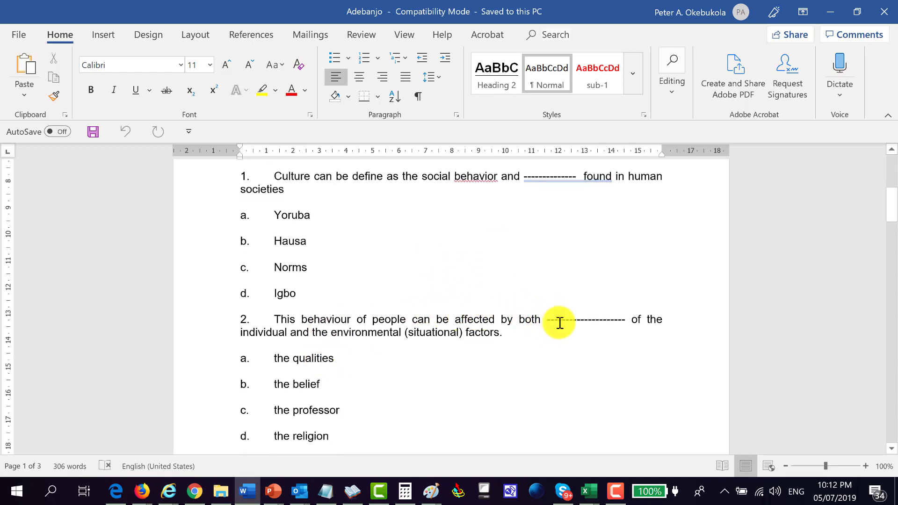
{"action": "scroll", "coordinate": [517, 321], "scroll_direction": "down", "scroll_amount": 4}
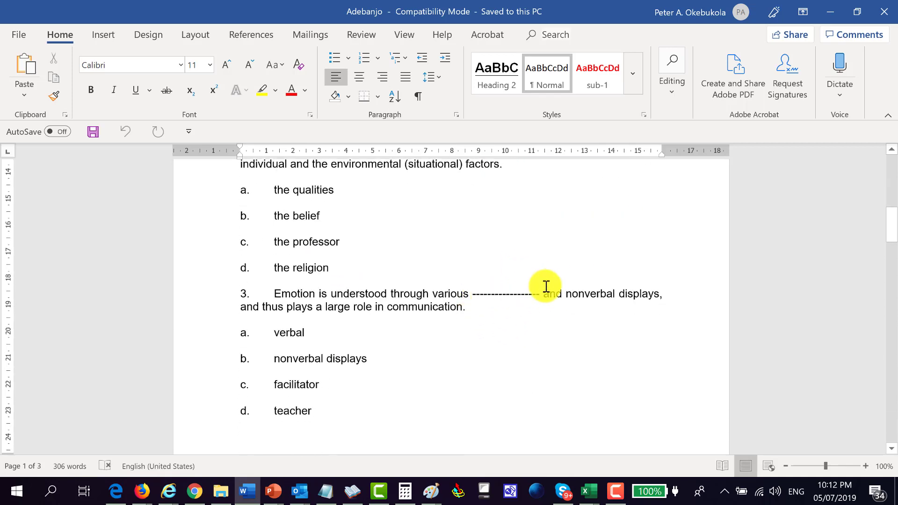
{"action": "scroll", "coordinate": [543, 291], "scroll_direction": "down", "scroll_amount": 8}
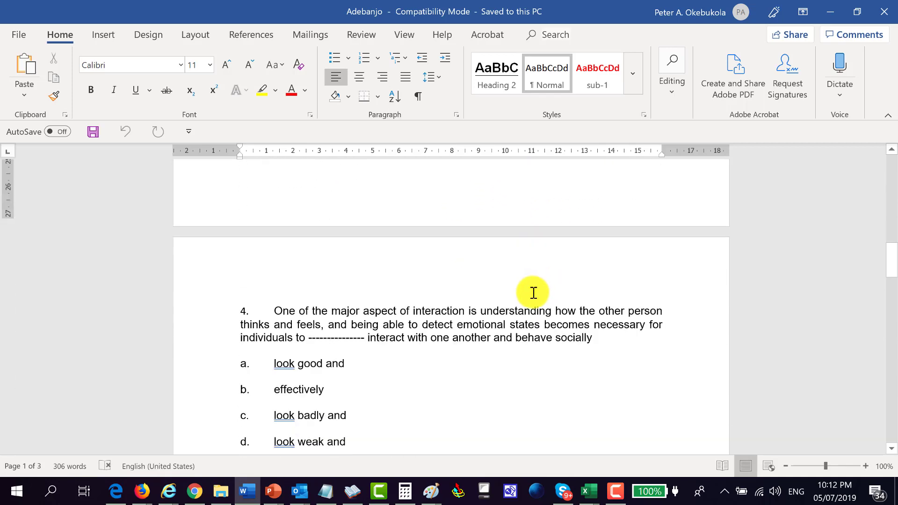
{"action": "scroll", "coordinate": [535, 311], "scroll_direction": "down", "scroll_amount": 4}
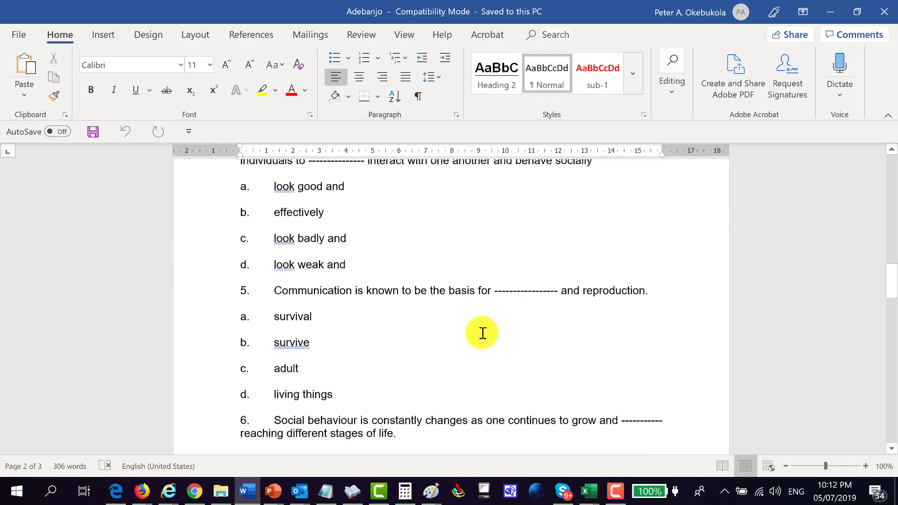
{"action": "scroll", "coordinate": [476, 328], "scroll_direction": "down", "scroll_amount": 8}
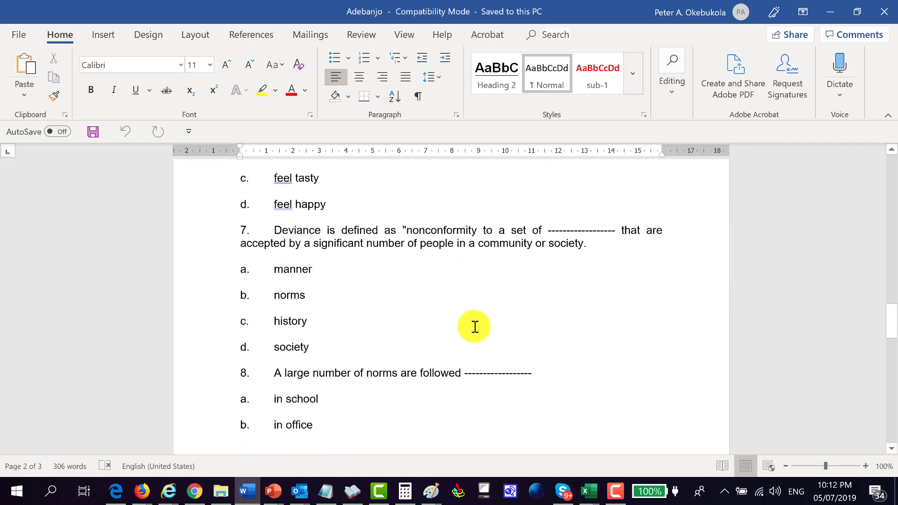
{"action": "scroll", "coordinate": [412, 323], "scroll_direction": "down", "scroll_amount": 4}
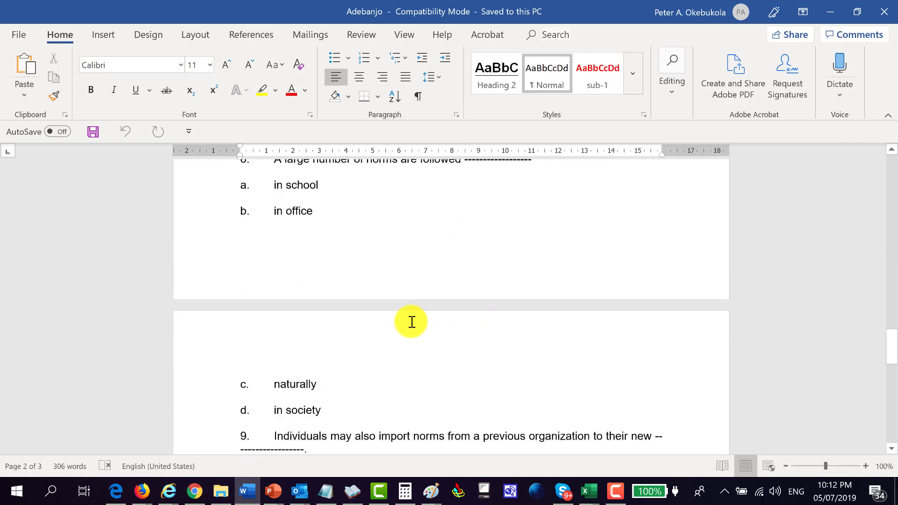
{"action": "scroll", "coordinate": [412, 321], "scroll_direction": "down", "scroll_amount": 9}
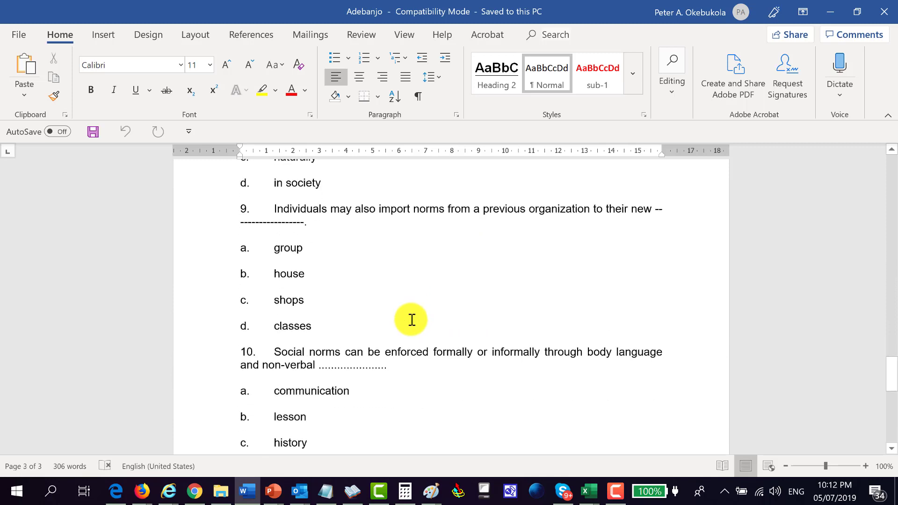
{"action": "scroll", "coordinate": [412, 320], "scroll_direction": "down", "scroll_amount": 2}
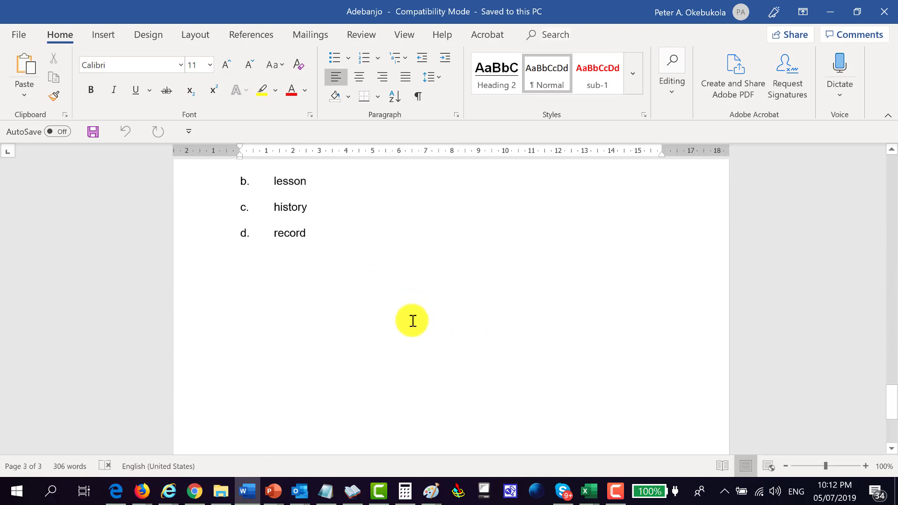
Step: Close the reviewed submission and open the second Word document in the MCQs folder
{"action": "key", "text": "ctrl+w"}
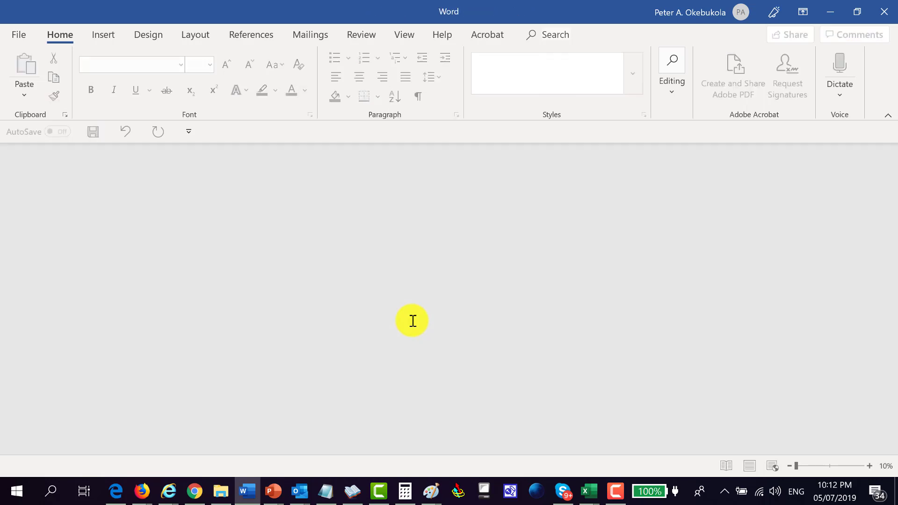
{"action": "key", "text": "alt+F4"}
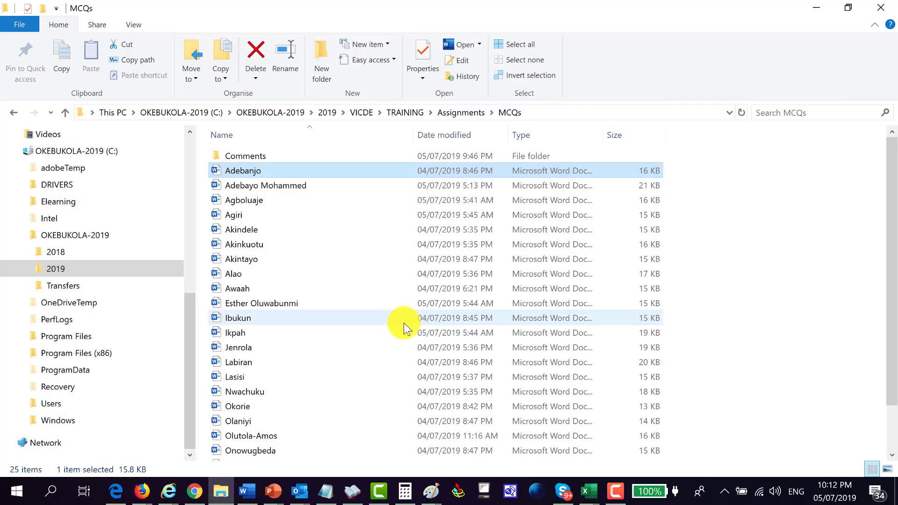
{"action": "left_click", "coordinate": [257, 192]}
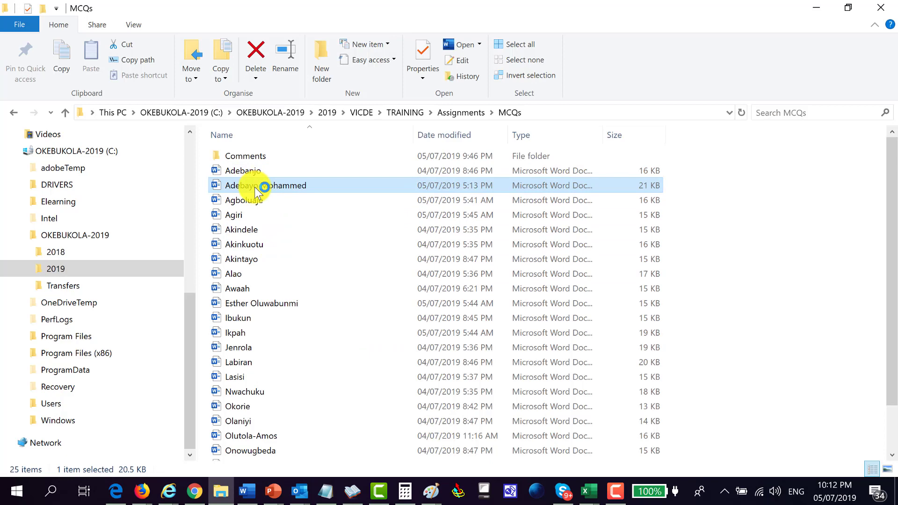
{"action": "double_click", "coordinate": [257, 191]}
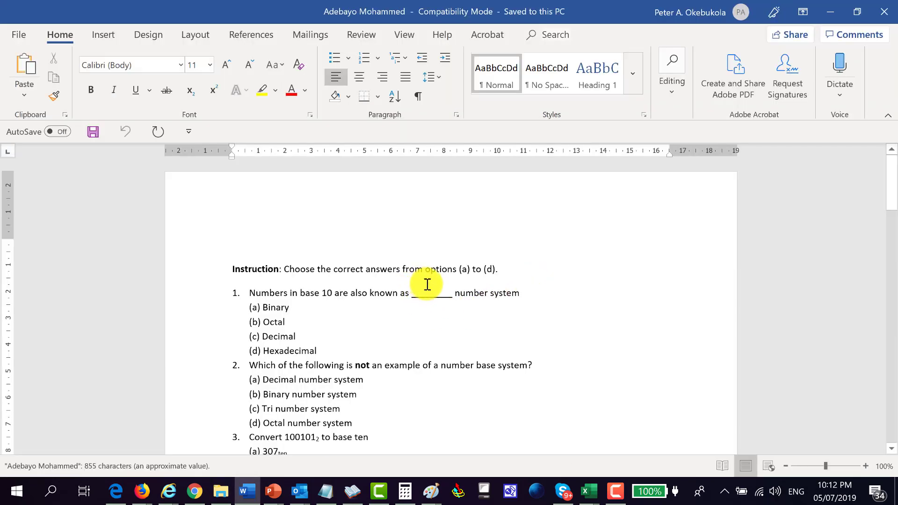
Step: Enlarge the document view to 130% and delete the underscore blank at the end of question 7
{"action": "scroll", "coordinate": [439, 290], "scroll_direction": "down", "scroll_amount": 5}
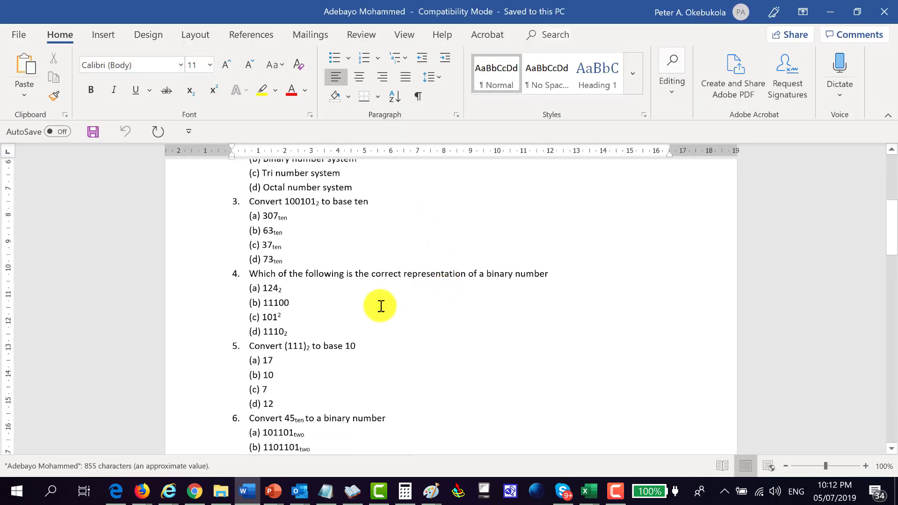
{"action": "scroll", "coordinate": [370, 307], "scroll_direction": "down", "scroll_amount": 4}
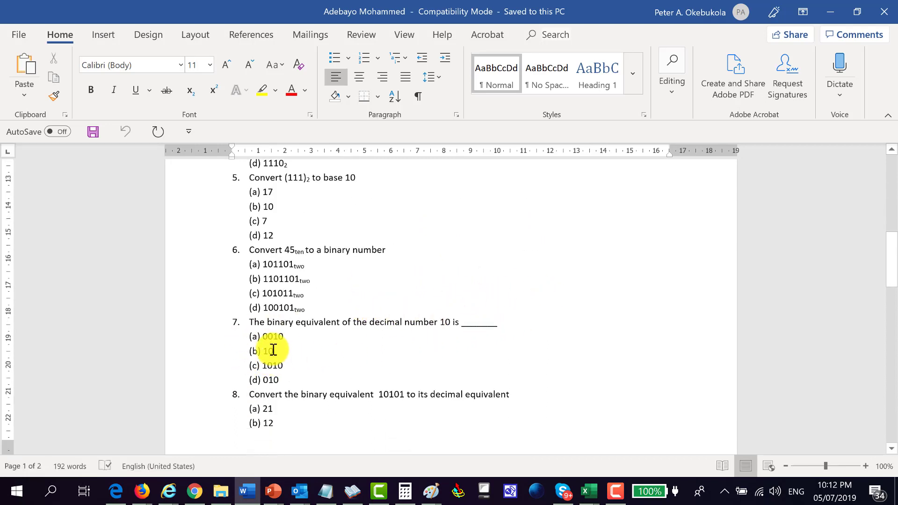
{"action": "left_click", "coordinate": [864, 466]}
{"action": "left_click", "coordinate": [863, 466]}
{"action": "left_click", "coordinate": [864, 467]}
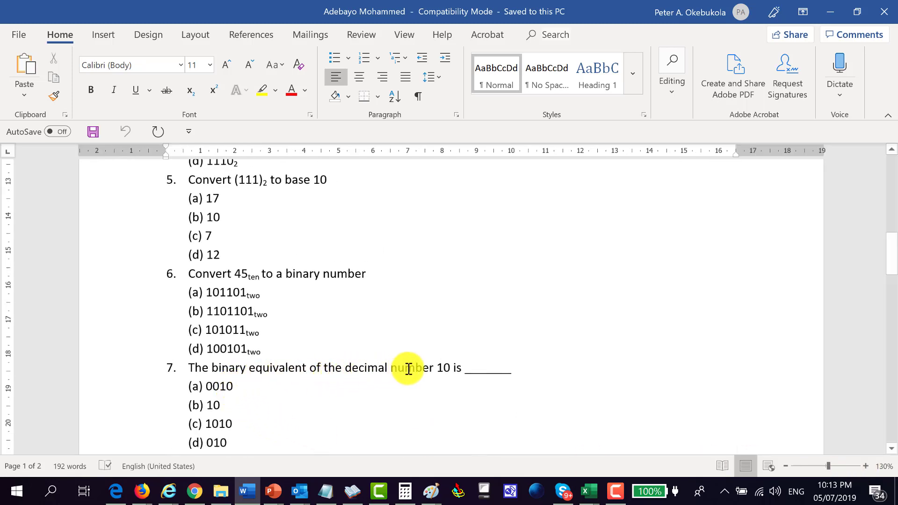
{"action": "left_click_drag", "start_coordinate": [464, 369], "coordinate": [545, 363]}
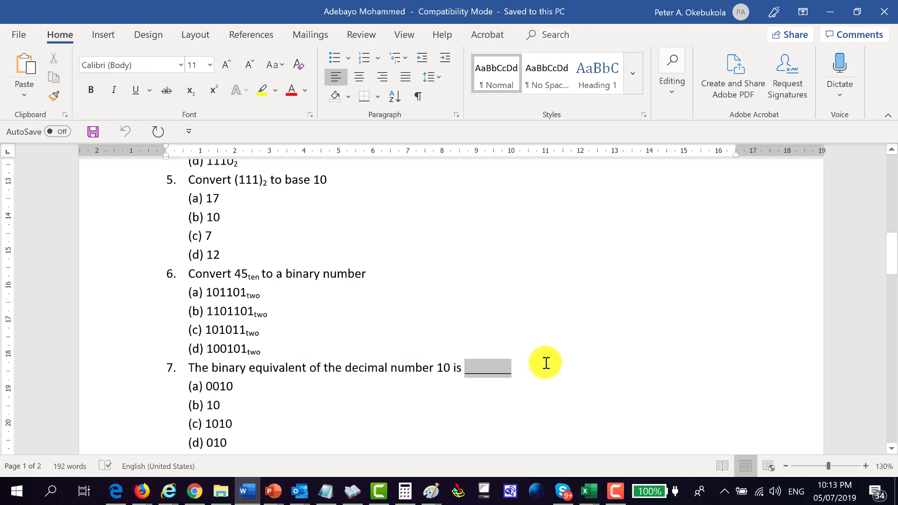
{"action": "key", "text": "BackSpace"}
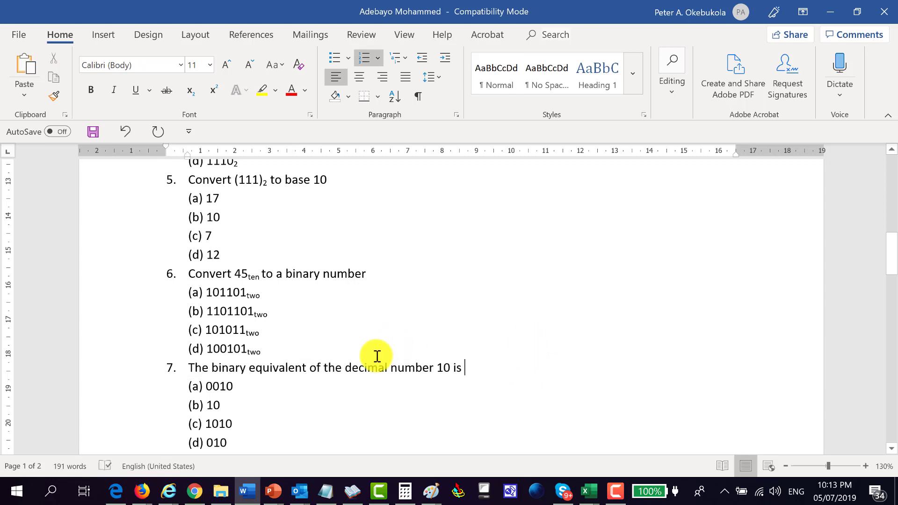
Step: Delete the underscore blank at the end of question 9 about the decimal number 25 in binary format
{"action": "scroll", "coordinate": [351, 377], "scroll_direction": "down", "scroll_amount": 2}
{"action": "scroll", "coordinate": [351, 376], "scroll_direction": "down", "scroll_amount": 8}
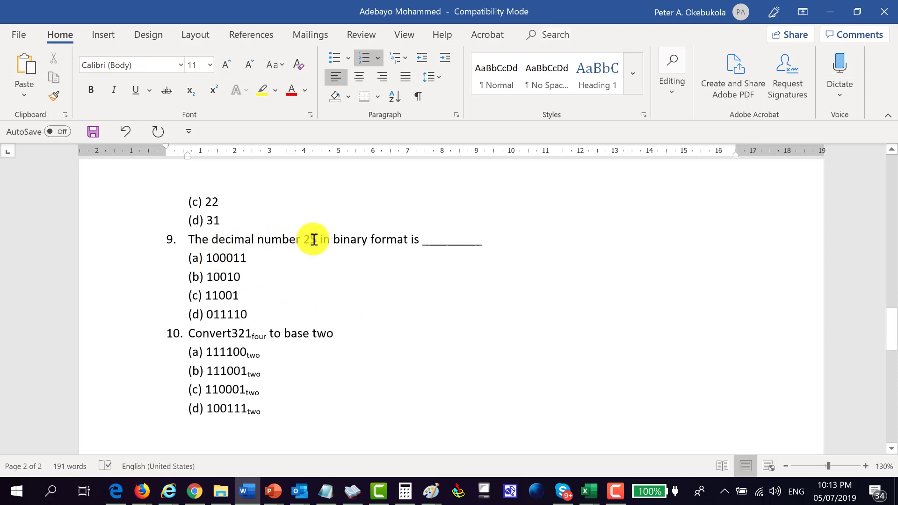
{"action": "left_click_drag", "start_coordinate": [484, 244], "coordinate": [414, 244]}
{"action": "key", "text": "BackSpace"}
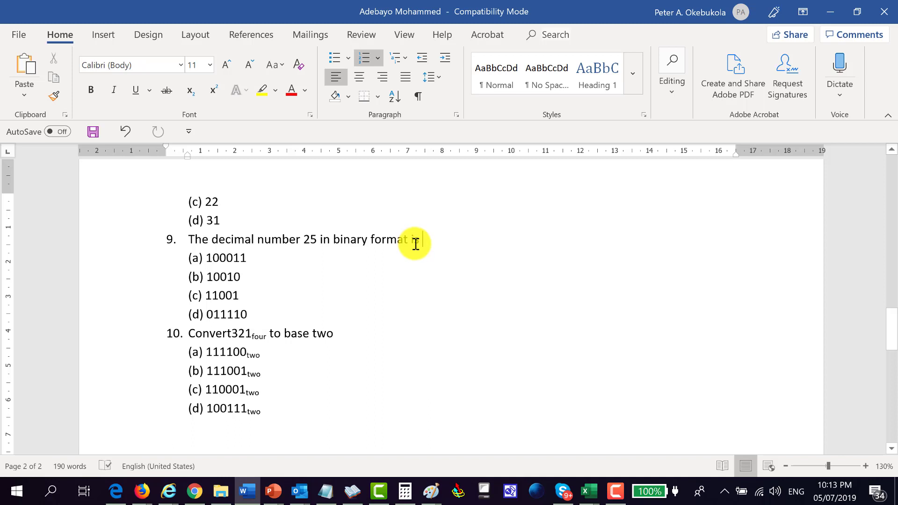
Step: Close the corrected submission with its changes saved, and return to the MCQs folder in File Explorer
{"action": "key", "text": "alt+F4"}
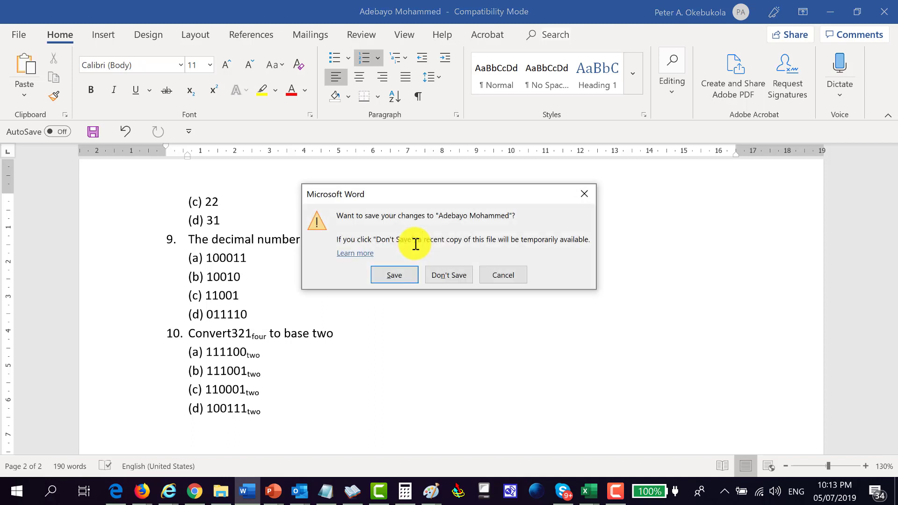
{"action": "key", "text": "Return"}
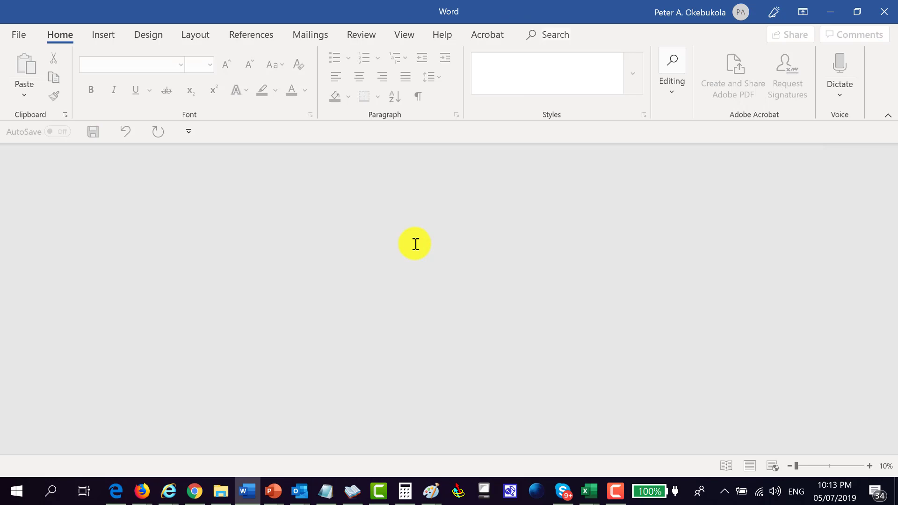
{"action": "key", "text": "alt+Tab"}
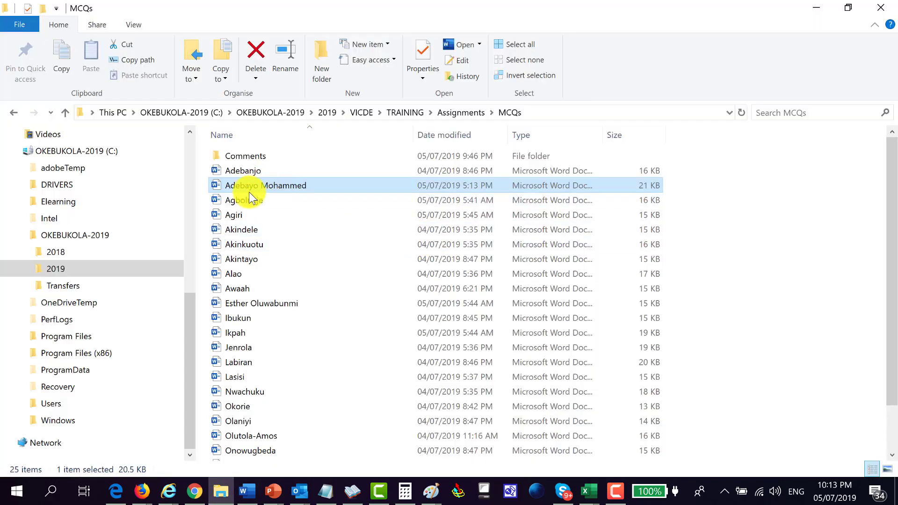
Step: Open the third Word document in the MCQs folder and delete the dotted blank ending question 1, "Web is a complex system of interconnected"
{"action": "double_click", "coordinate": [215, 201]}
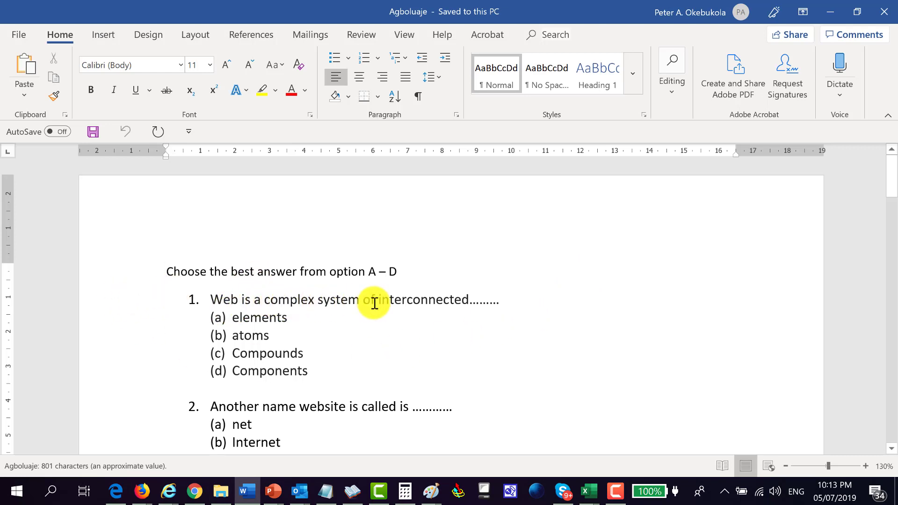
{"action": "left_click_drag", "start_coordinate": [504, 298], "coordinate": [477, 299]}
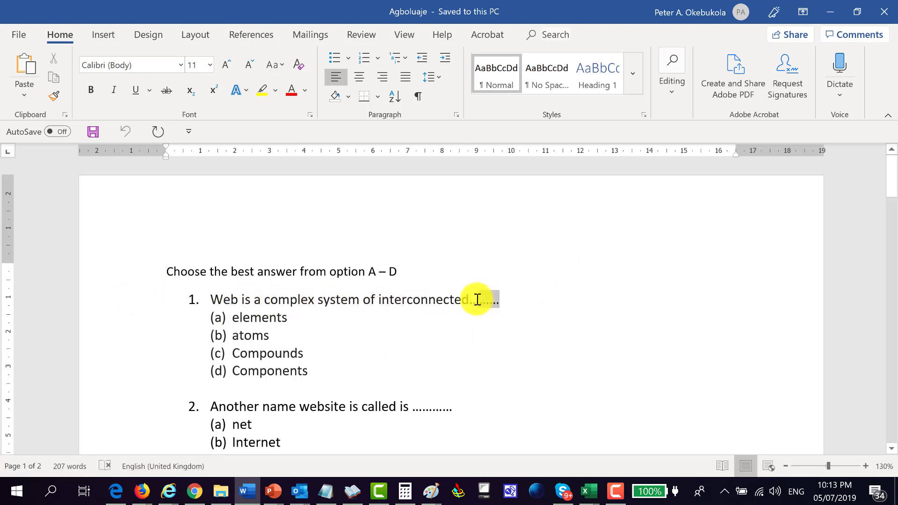
{"action": "double_click", "coordinate": [173, 272]}
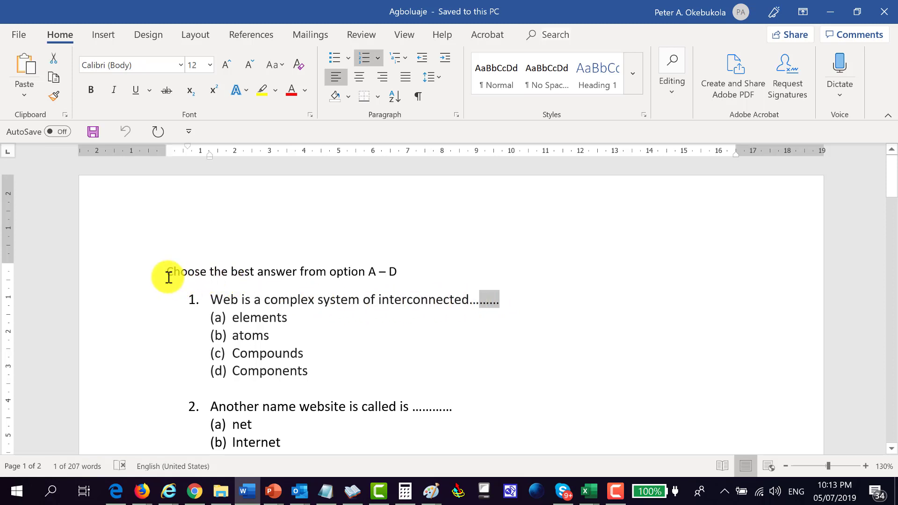
{"action": "left_click_drag", "start_coordinate": [241, 279], "coordinate": [405, 271]}
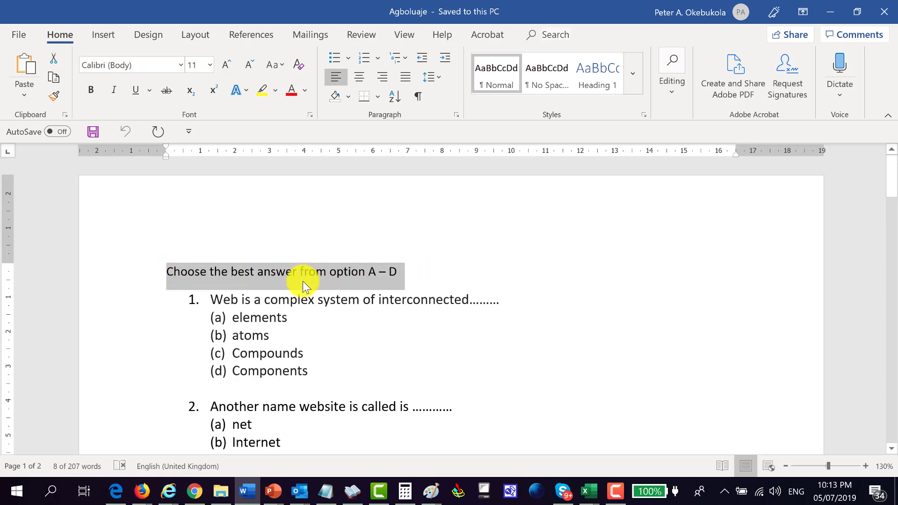
{"action": "left_click_drag", "start_coordinate": [503, 301], "coordinate": [474, 304]}
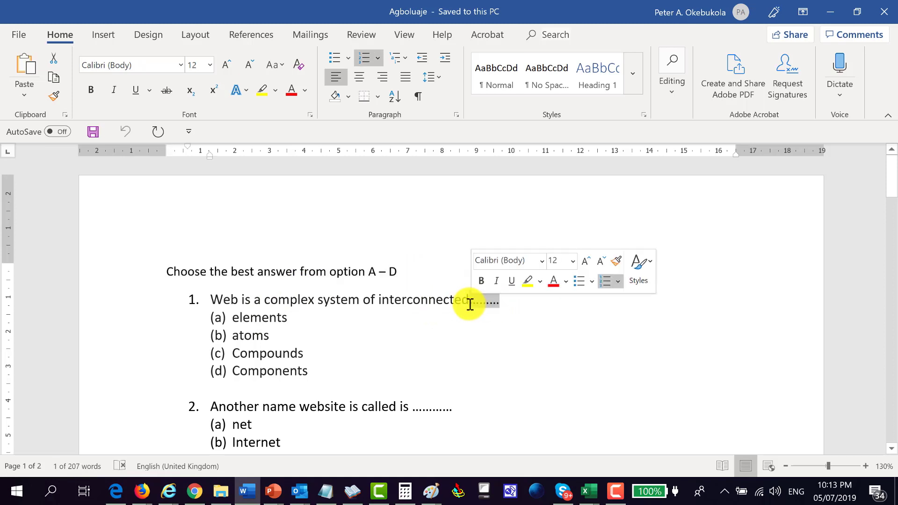
{"action": "key", "text": "Delete"}
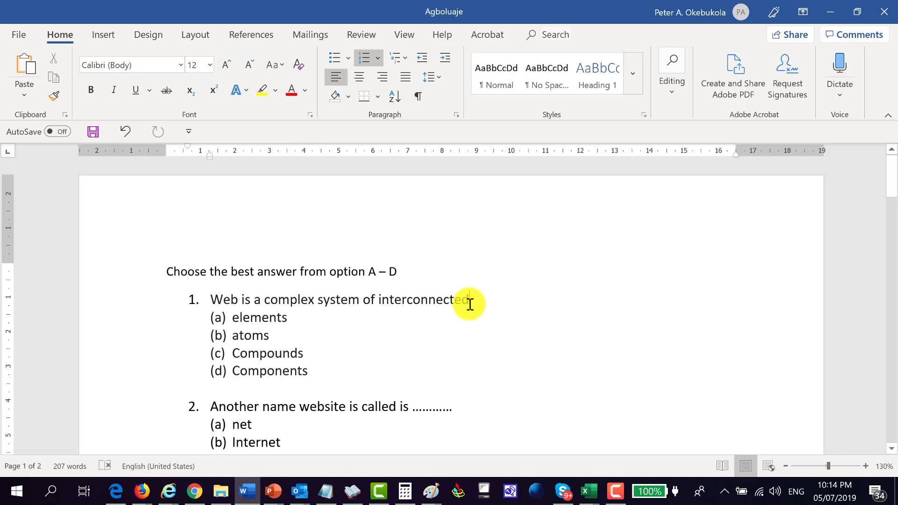
Step: Close the corrected submission with its changes saved and open the fourth Word document in the MCQs folder
{"action": "key", "text": "ctrl+w"}
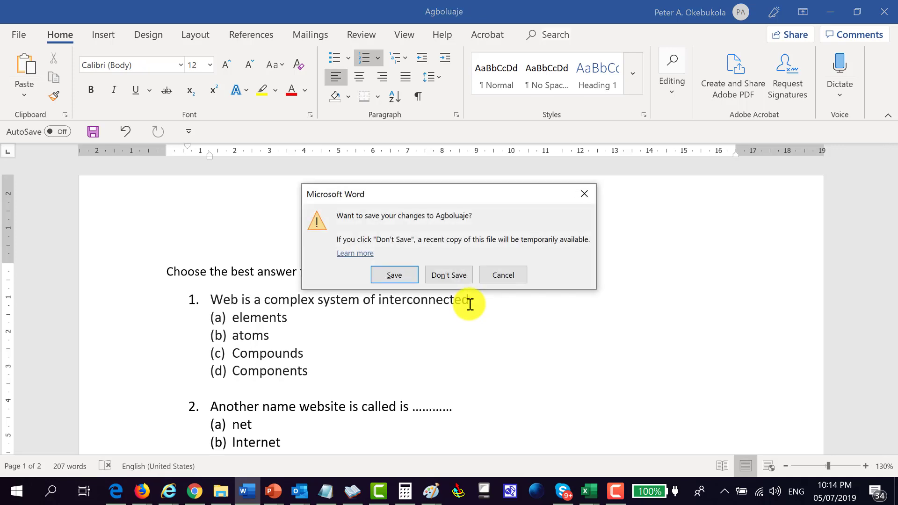
{"action": "key", "text": "Return"}
{"action": "key", "text": "alt+Tab"}
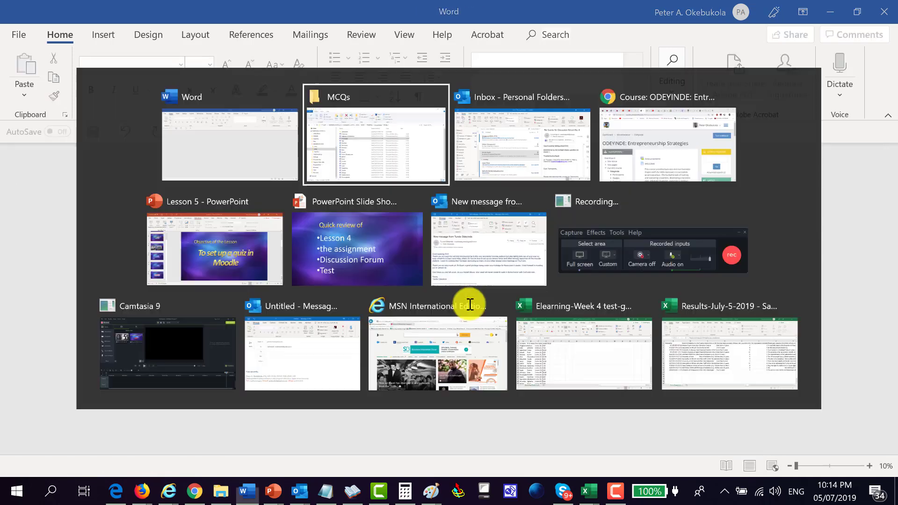
{"action": "double_click", "coordinate": [215, 216]}
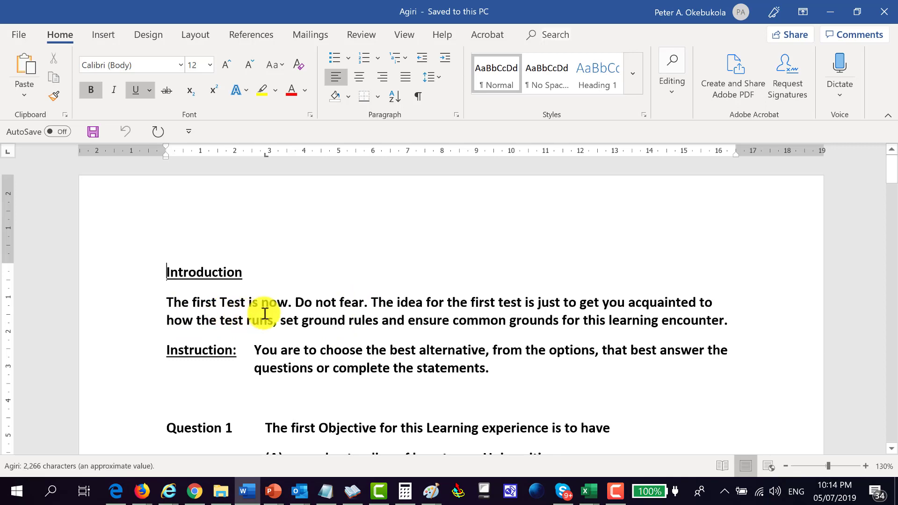
Step: Enlarge the document view to 160% and examine the submission's introduction, instruction and first two questions
{"action": "left_click", "coordinate": [866, 466]}
{"action": "left_click", "coordinate": [865, 466]}
{"action": "left_click", "coordinate": [865, 466]}
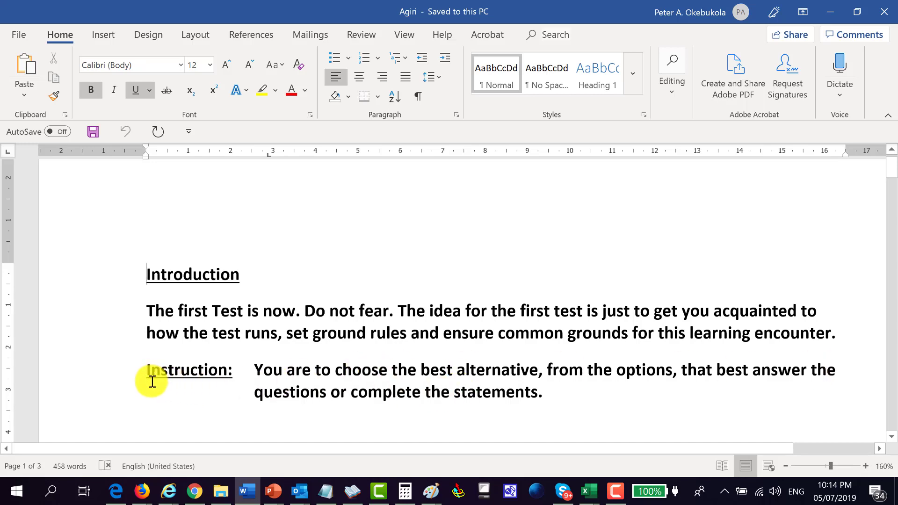
{"action": "double_click", "coordinate": [121, 337]}
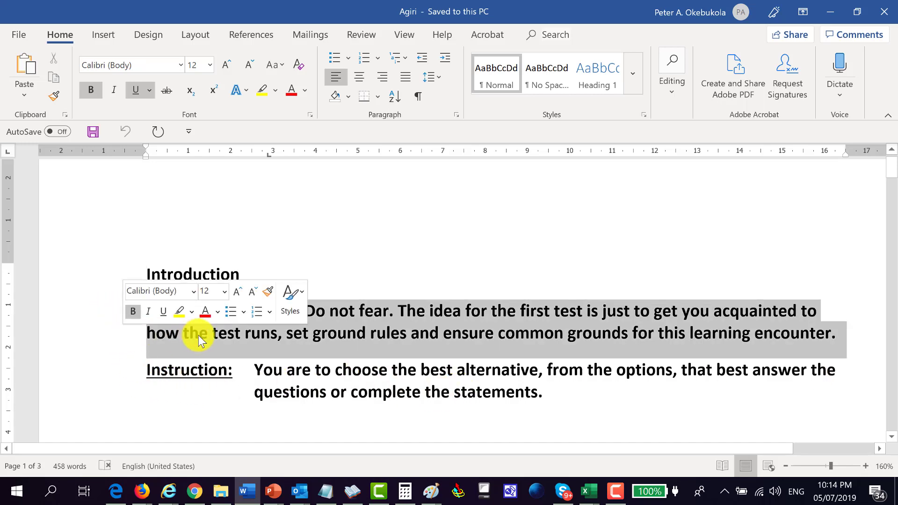
{"action": "left_click", "coordinate": [380, 319]}
{"action": "scroll", "coordinate": [380, 320], "scroll_direction": "down", "scroll_amount": 3}
{"action": "scroll", "coordinate": [380, 319], "scroll_direction": "down", "scroll_amount": 1}
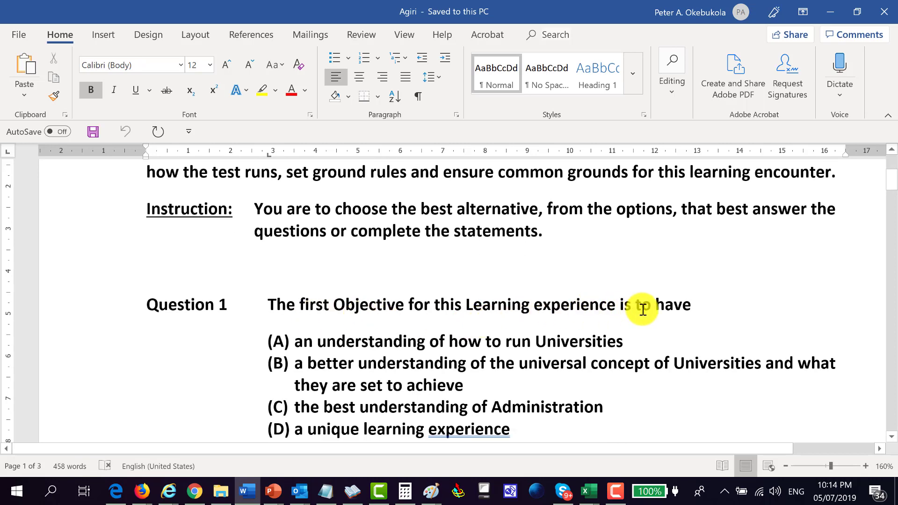
{"action": "scroll", "coordinate": [394, 357], "scroll_direction": "down", "scroll_amount": 7}
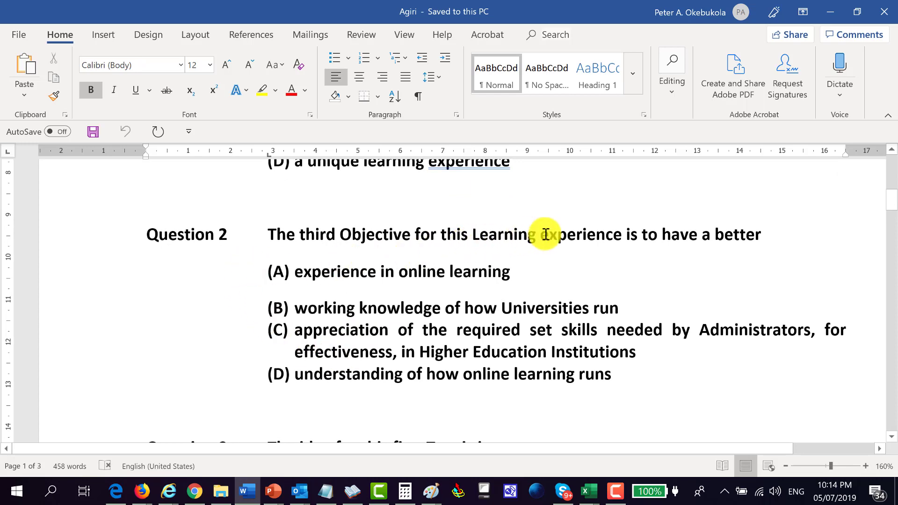
{"action": "scroll", "coordinate": [373, 305], "scroll_direction": "up", "scroll_amount": 3}
{"action": "scroll", "coordinate": [372, 308], "scroll_direction": "up", "scroll_amount": 10}
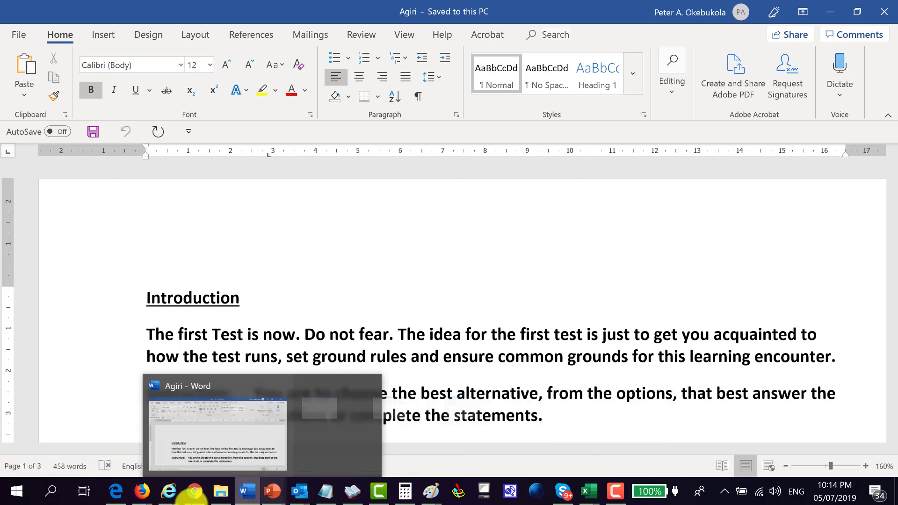
Step: Switch to Chrome, open the Miscellaneous course category and look through page 2 of its course list
{"action": "mouse_move", "coordinate": [194, 491]}
{"action": "left_click", "coordinate": [198, 467]}
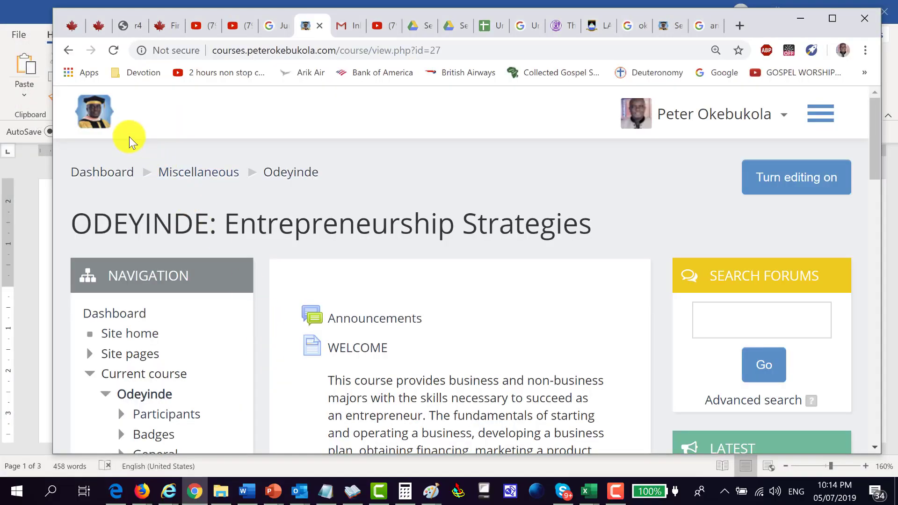
{"action": "left_click", "coordinate": [190, 180]}
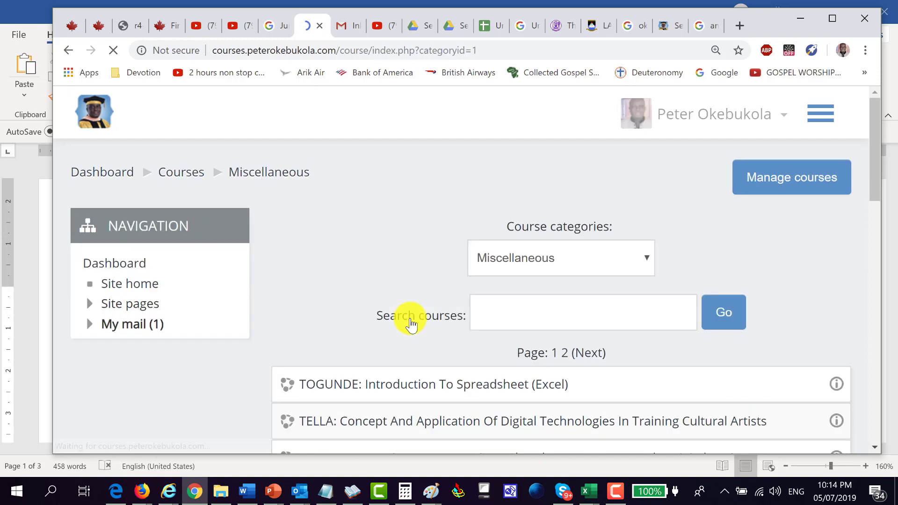
{"action": "scroll", "coordinate": [412, 318], "scroll_direction": "down", "scroll_amount": 4}
{"action": "scroll", "coordinate": [411, 321], "scroll_direction": "down", "scroll_amount": 15}
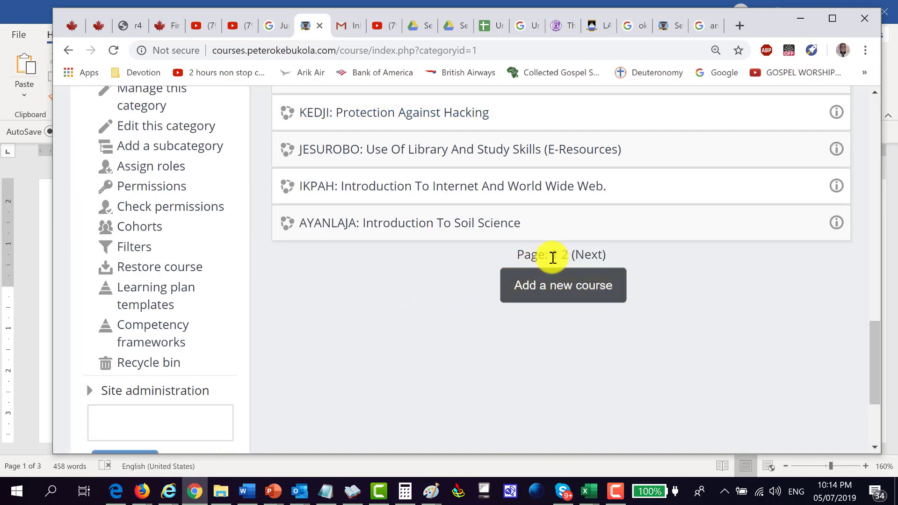
{"action": "left_click", "coordinate": [565, 255]}
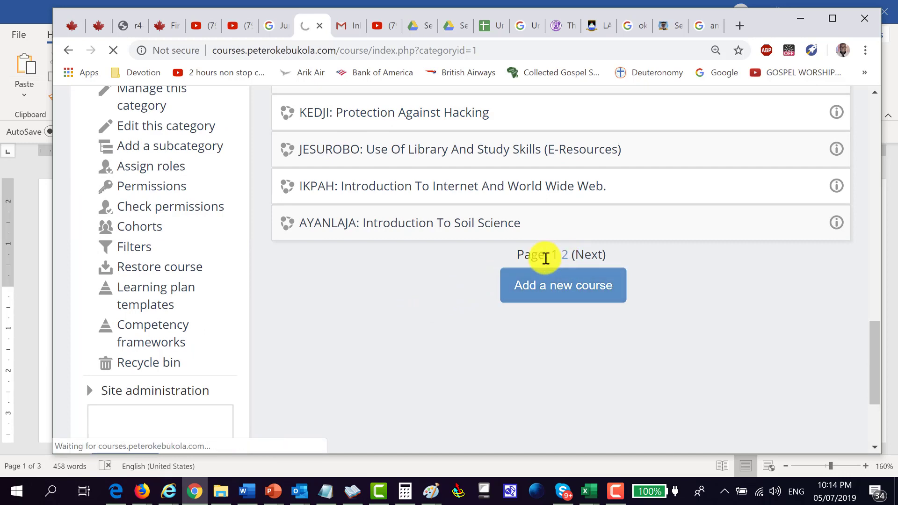
{"action": "scroll", "coordinate": [341, 326], "scroll_direction": "down", "scroll_amount": 5}
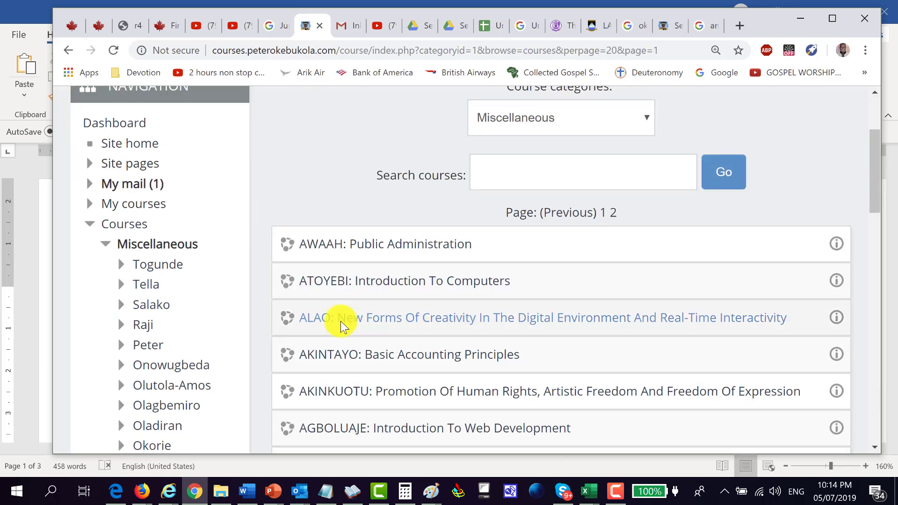
{"action": "scroll", "coordinate": [343, 327], "scroll_direction": "down", "scroll_amount": 1}
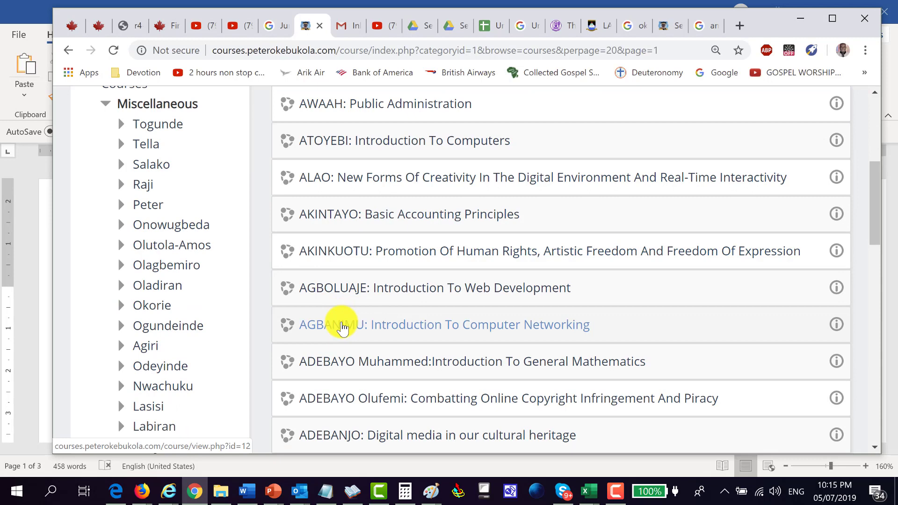
{"action": "scroll", "coordinate": [342, 326], "scroll_direction": "down", "scroll_amount": 3}
{"action": "scroll", "coordinate": [342, 321], "scroll_direction": "up", "scroll_amount": 4}
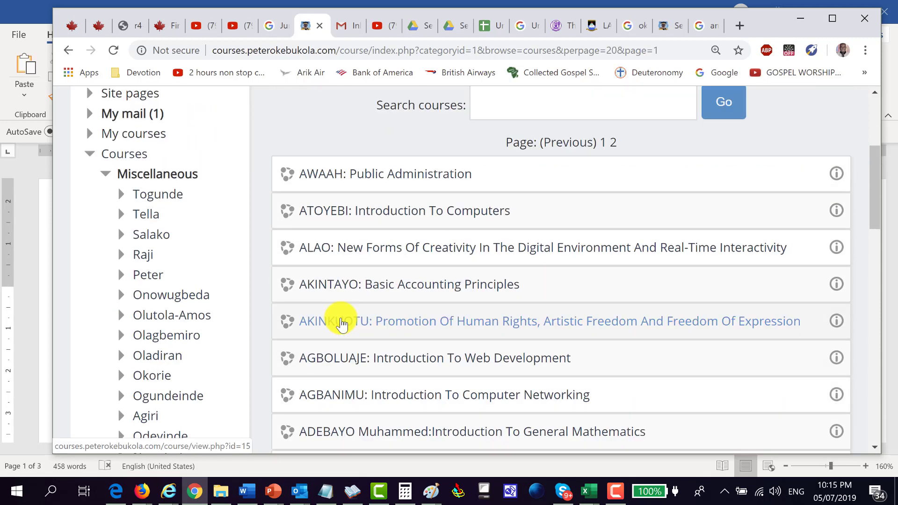
{"action": "scroll", "coordinate": [342, 323], "scroll_direction": "up", "scroll_amount": 3}
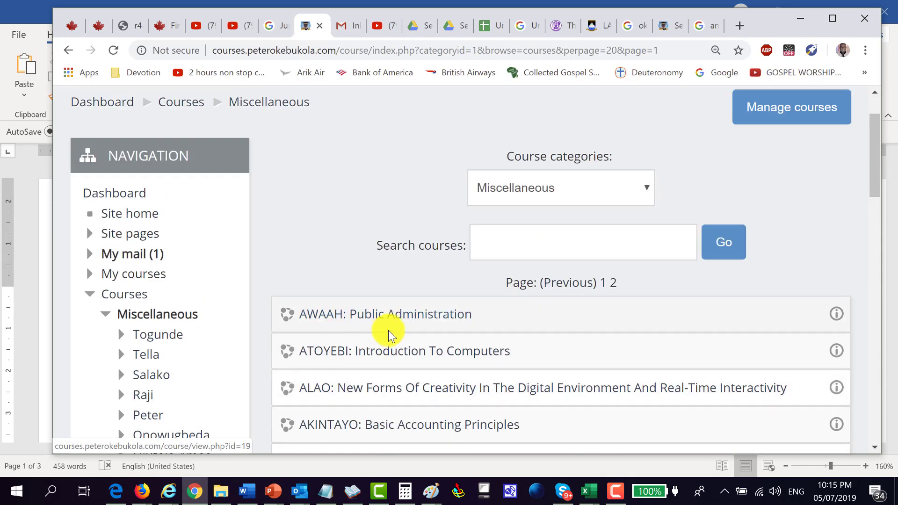
Step: From page 1 of the course list, open "Management Techniques for Administrators in Institutions of Higher Learning" and examine its topic sections
{"action": "left_click", "coordinate": [602, 282]}
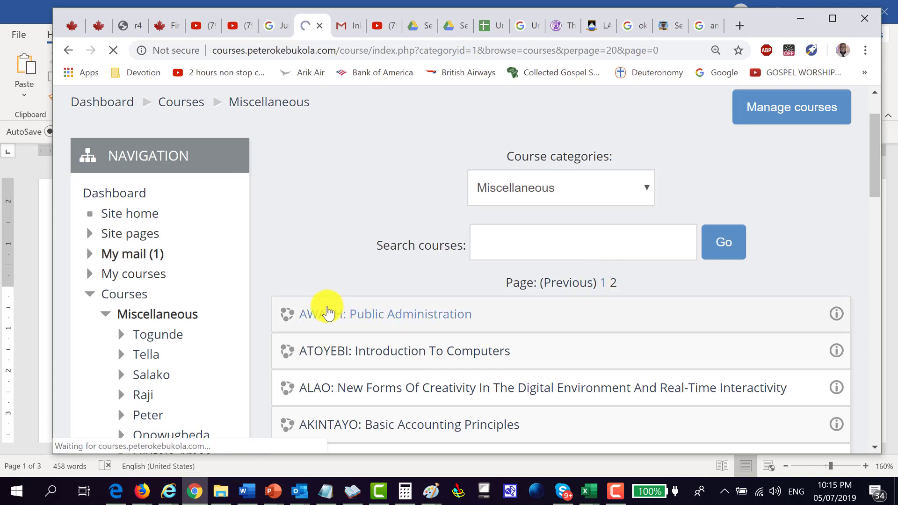
{"action": "scroll", "coordinate": [334, 307], "scroll_direction": "down", "scroll_amount": 6}
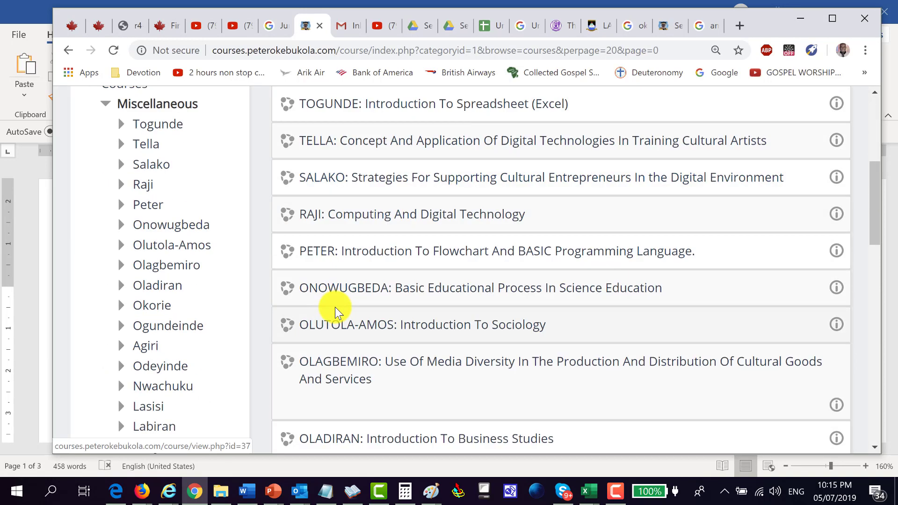
{"action": "scroll", "coordinate": [335, 306], "scroll_direction": "down", "scroll_amount": 6}
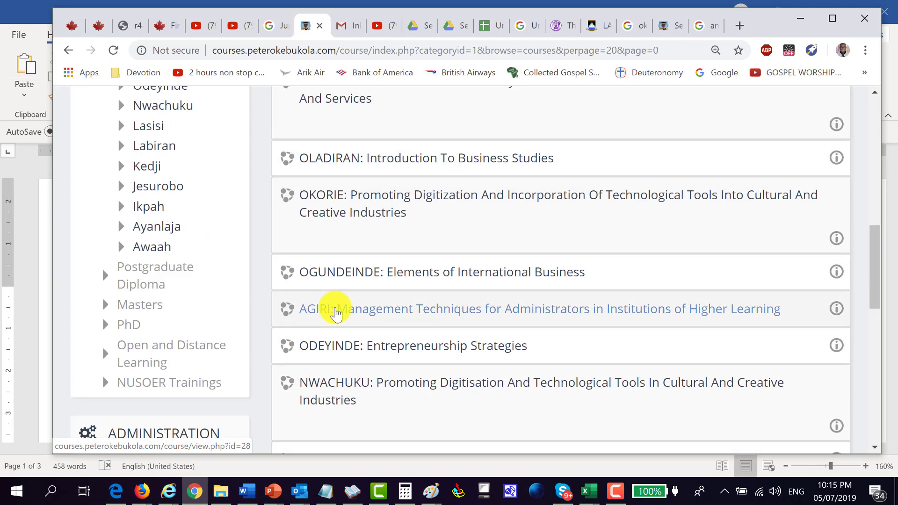
{"action": "left_click", "coordinate": [336, 313]}
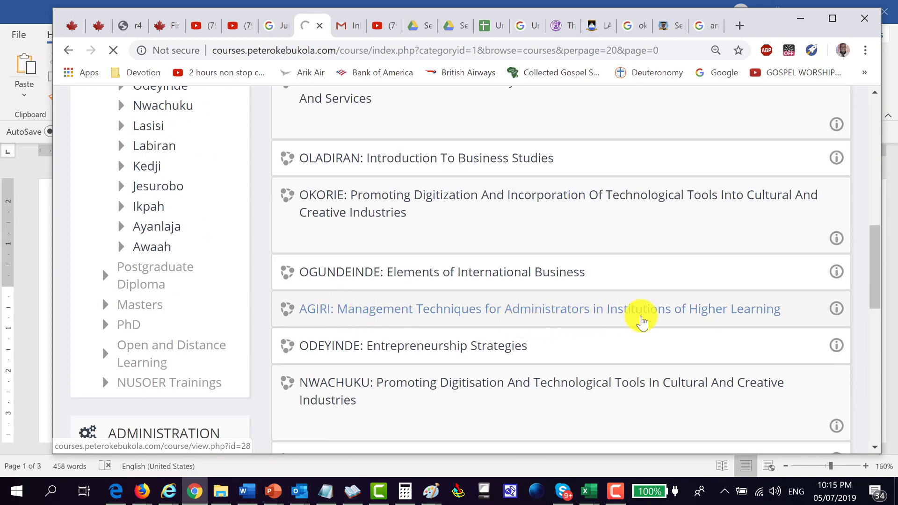
{"action": "scroll", "coordinate": [377, 307], "scroll_direction": "down", "scroll_amount": 9}
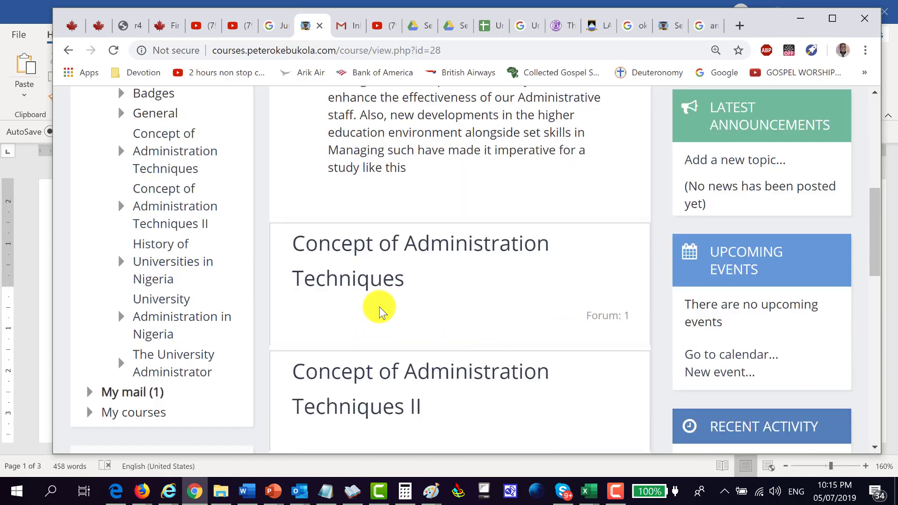
{"action": "scroll", "coordinate": [381, 311], "scroll_direction": "down", "scroll_amount": 2}
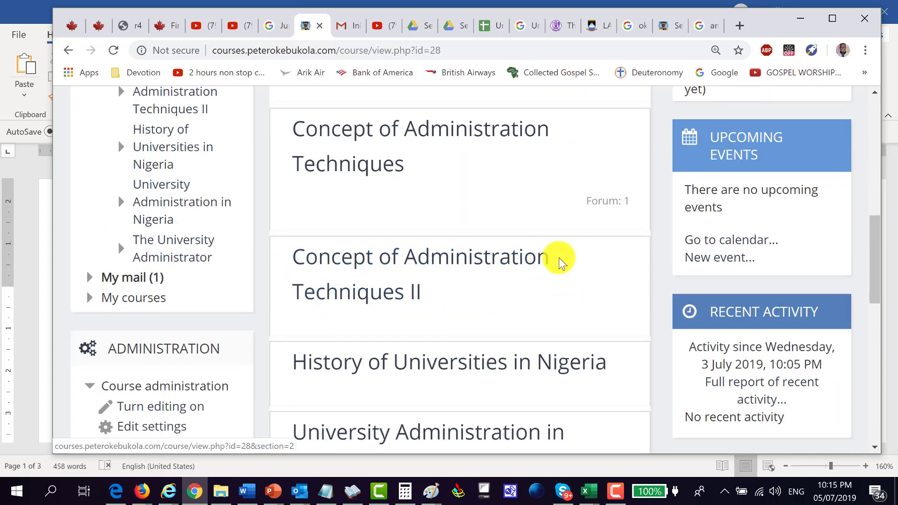
{"action": "scroll", "coordinate": [394, 310], "scroll_direction": "down", "scroll_amount": 3}
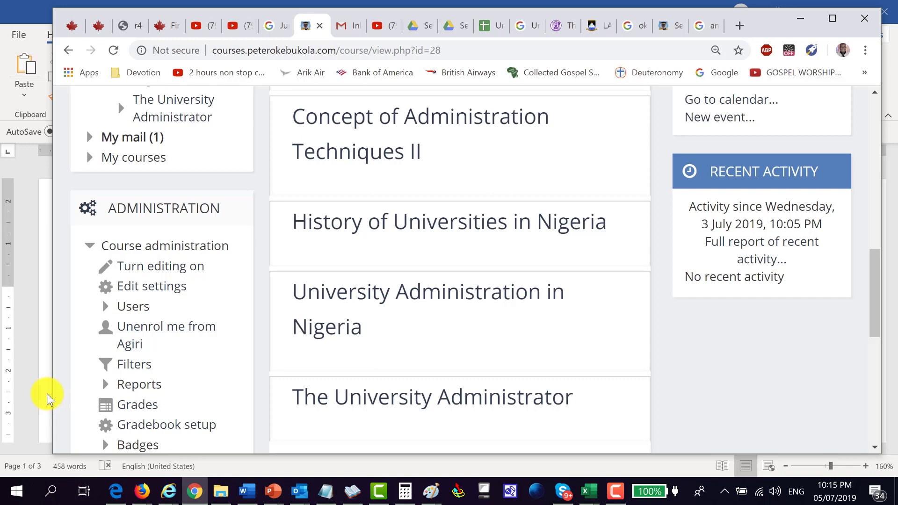
Step: Switch to the "Scores for Discussion Forum No. 4" document and examine the participants' contributions and scores
{"action": "key", "text": "alt+Tab"}
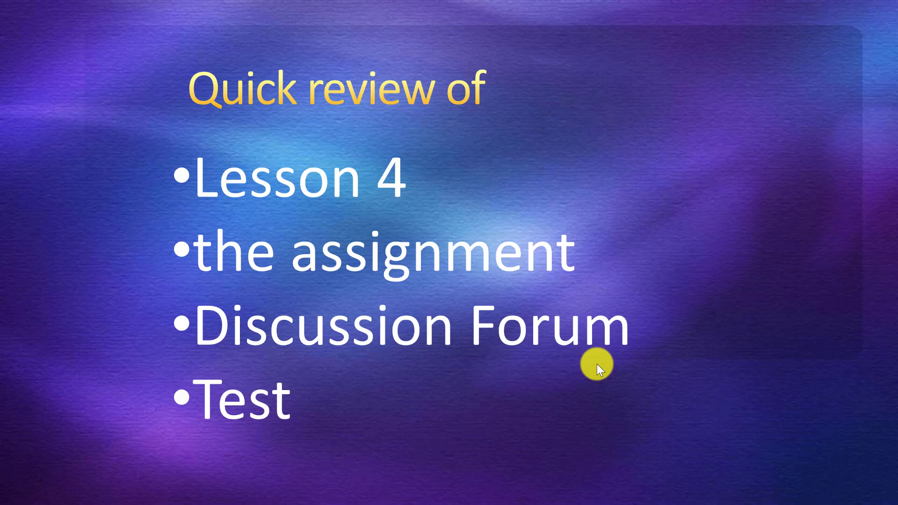
{"action": "key", "text": "alt+Tab"}
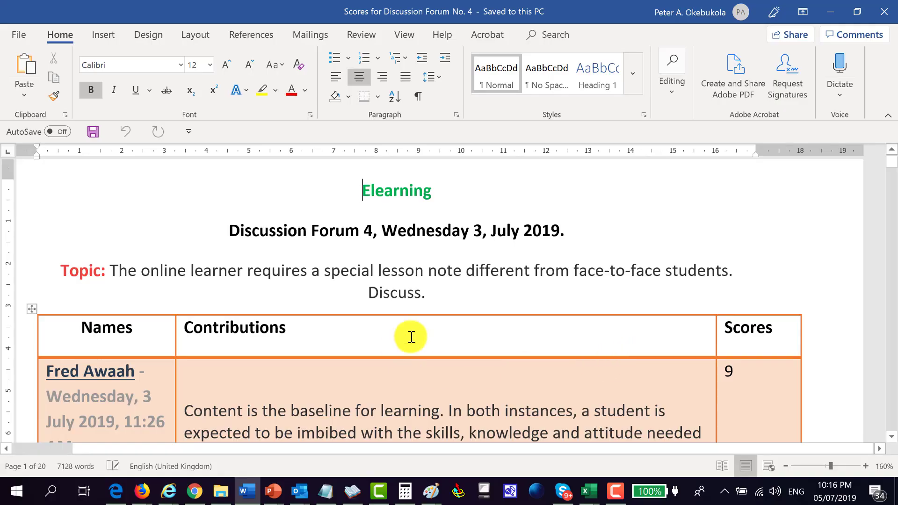
{"action": "scroll", "coordinate": [410, 342], "scroll_direction": "down", "scroll_amount": 10}
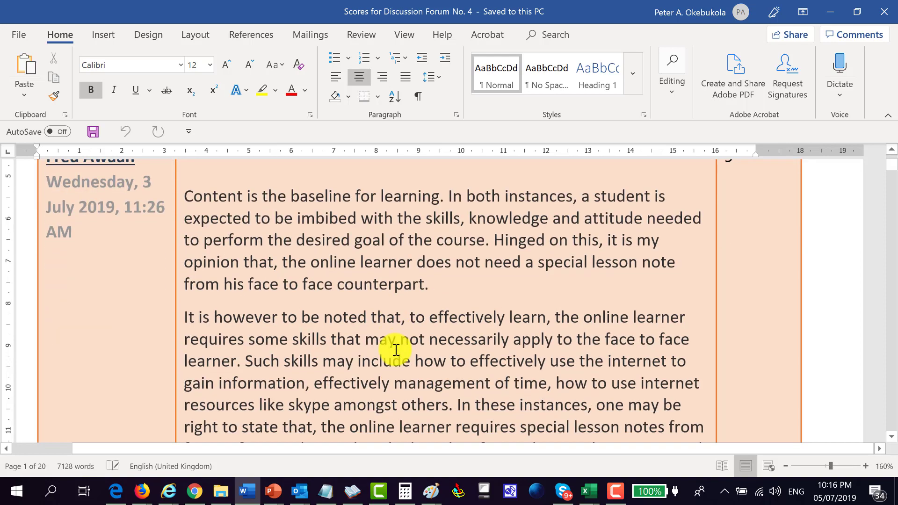
{"action": "scroll", "coordinate": [395, 353], "scroll_direction": "down", "scroll_amount": 15}
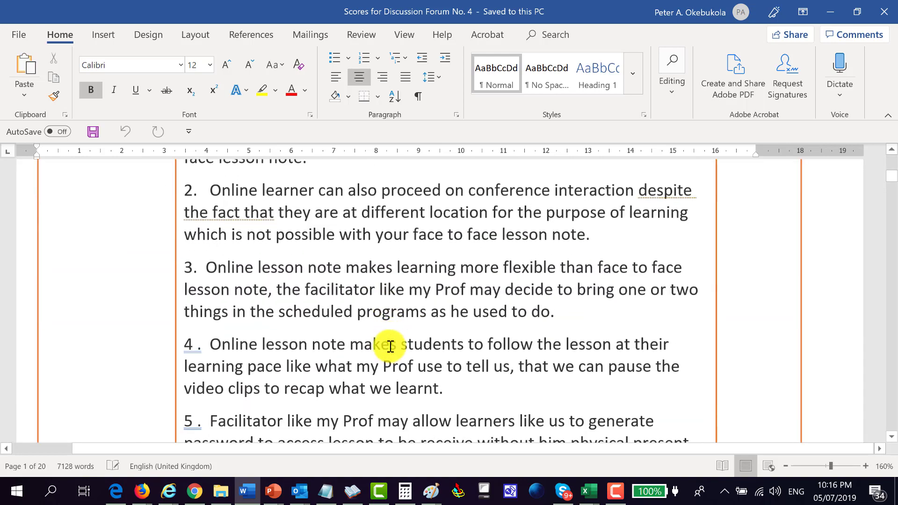
{"action": "scroll", "coordinate": [390, 346], "scroll_direction": "down", "scroll_amount": 15}
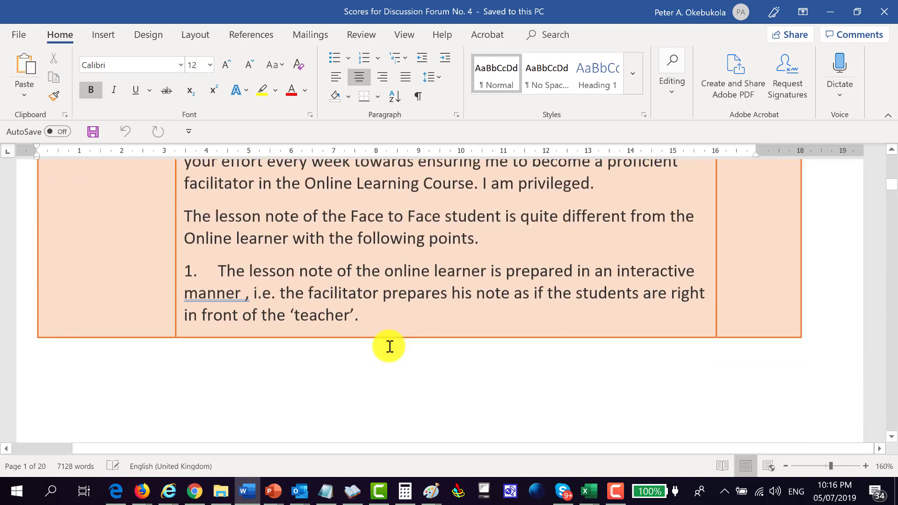
{"action": "scroll", "coordinate": [390, 347], "scroll_direction": "down", "scroll_amount": 15}
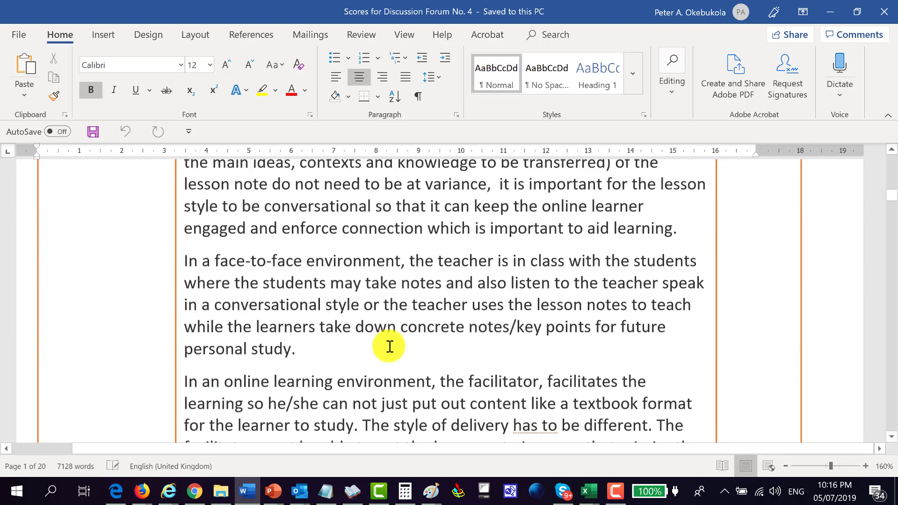
{"action": "scroll", "coordinate": [390, 346], "scroll_direction": "down", "scroll_amount": 15}
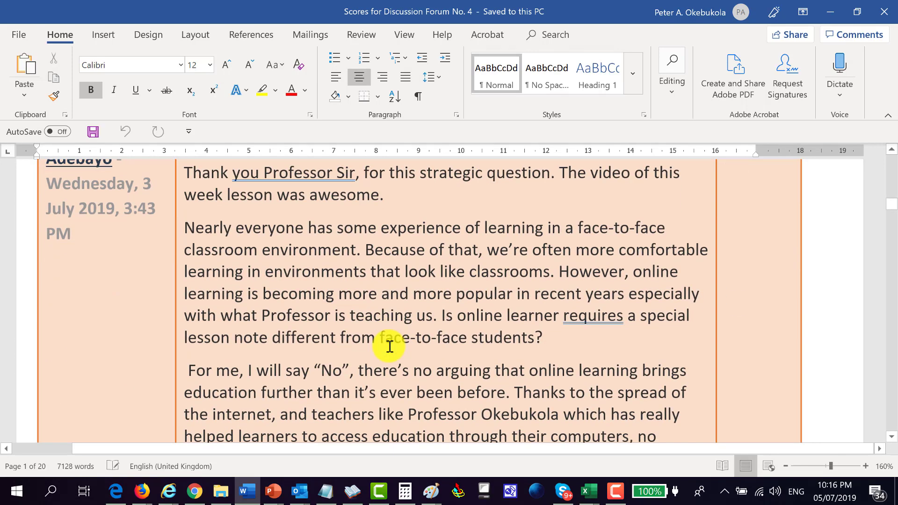
{"action": "scroll", "coordinate": [389, 347], "scroll_direction": "down", "scroll_amount": 15}
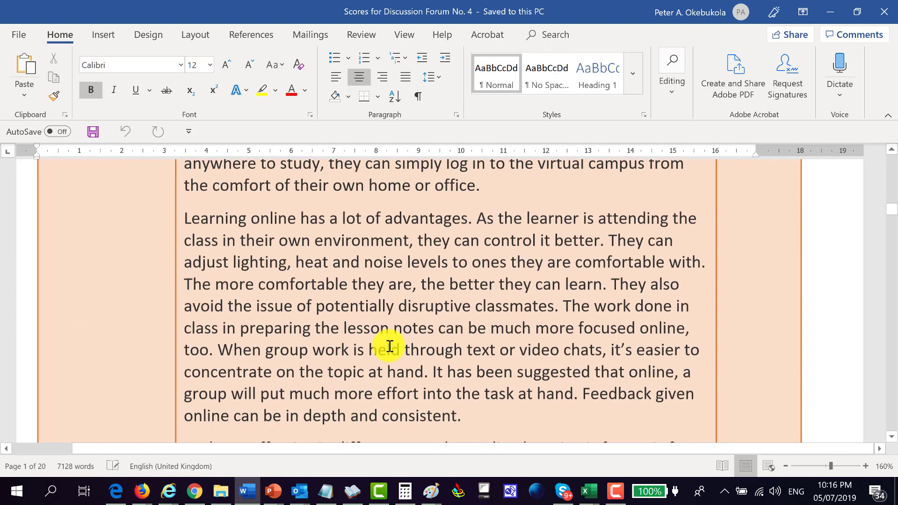
{"action": "scroll", "coordinate": [390, 346], "scroll_direction": "down", "scroll_amount": 15}
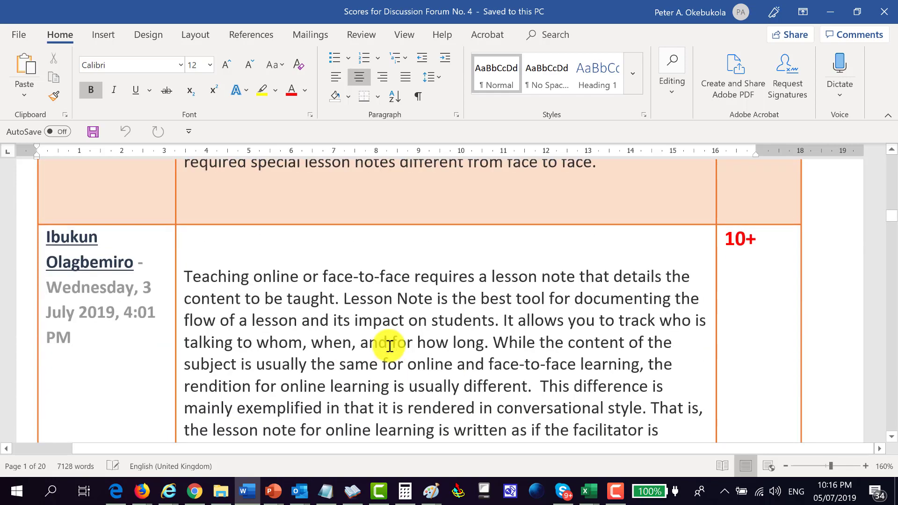
{"action": "scroll", "coordinate": [389, 347], "scroll_direction": "down", "scroll_amount": 15}
{"action": "scroll", "coordinate": [389, 341], "scroll_direction": "up", "scroll_amount": 5}
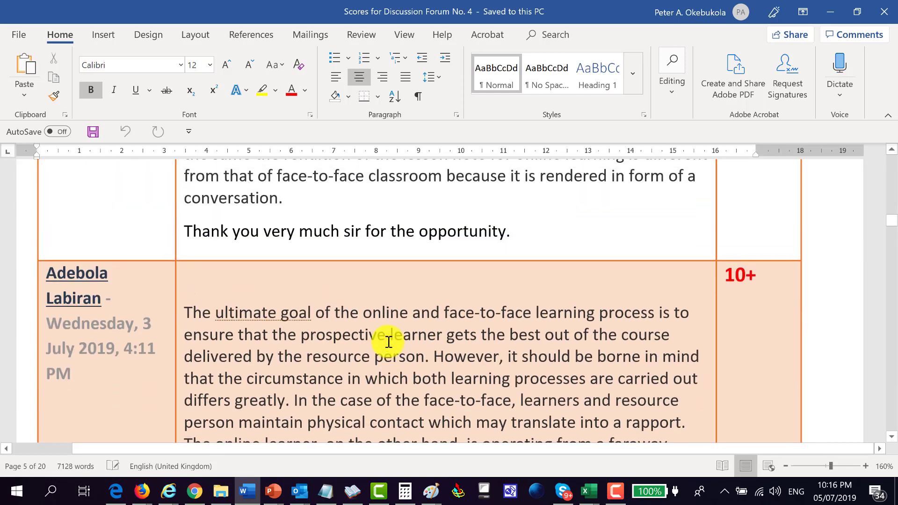
{"action": "scroll", "coordinate": [388, 342], "scroll_direction": "down", "scroll_amount": 10}
{"action": "scroll", "coordinate": [388, 342], "scroll_direction": "up", "scroll_amount": 7}
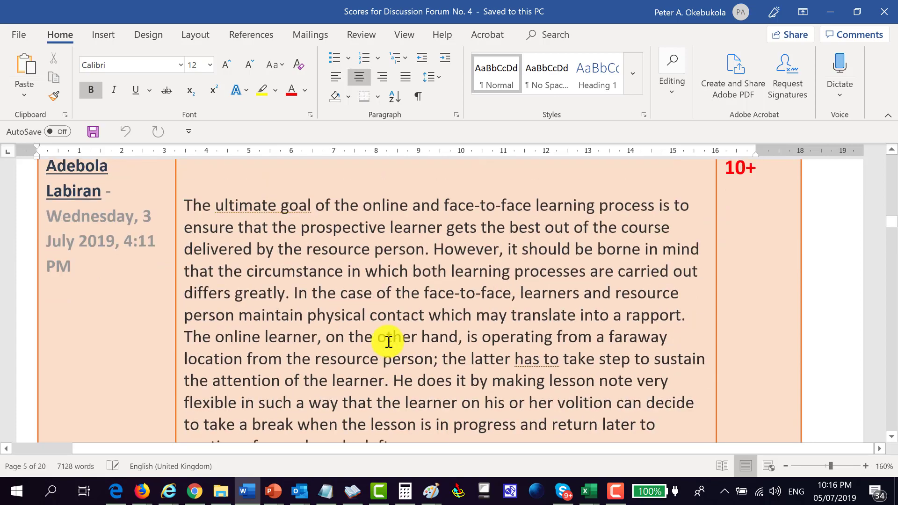
{"action": "scroll", "coordinate": [388, 342], "scroll_direction": "down", "scroll_amount": 15}
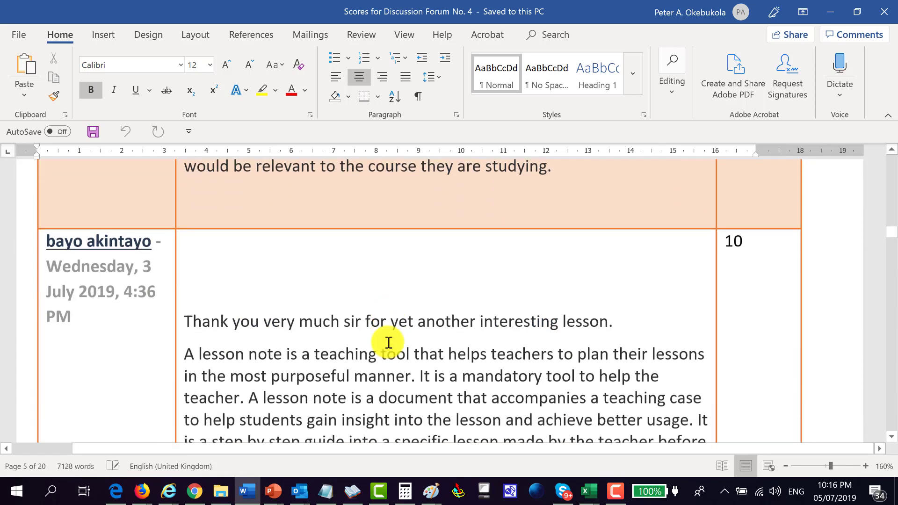
{"action": "scroll", "coordinate": [390, 342], "scroll_direction": "down", "scroll_amount": 20}
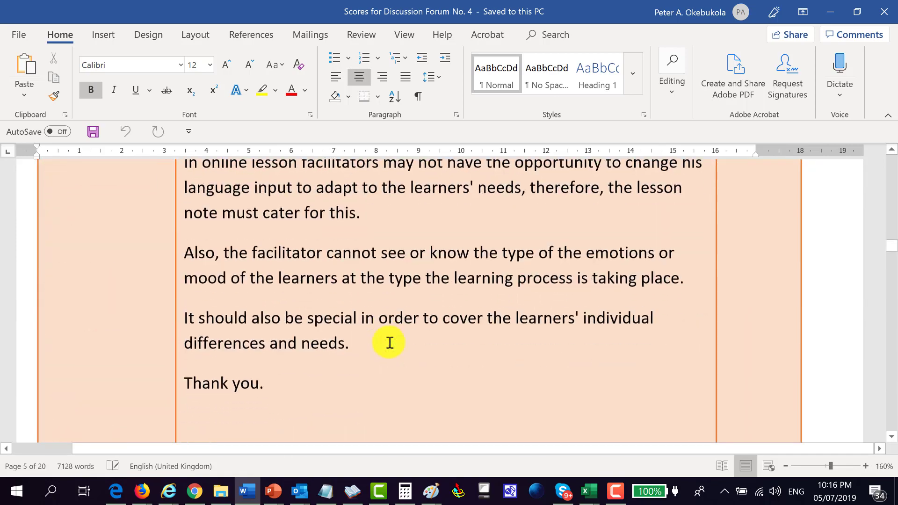
{"action": "scroll", "coordinate": [389, 343], "scroll_direction": "down", "scroll_amount": 1}
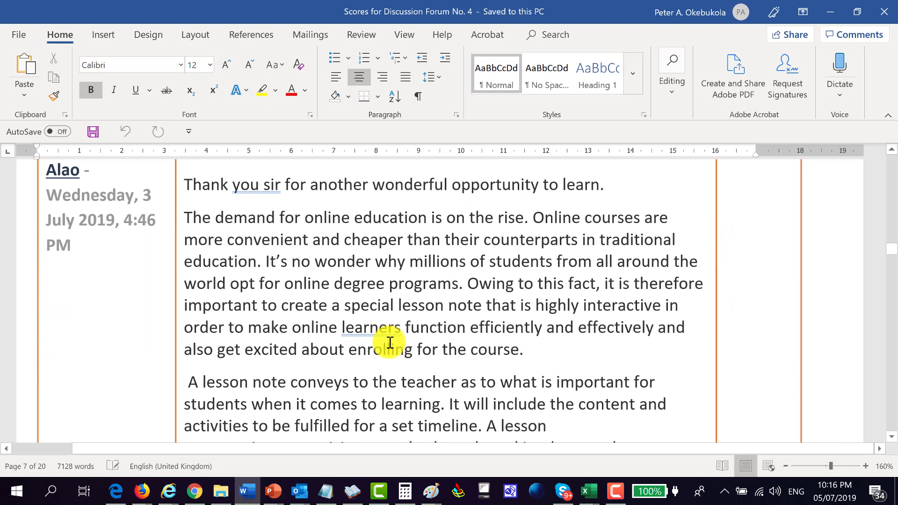
Step: Switch to the "Scores for Week 4 test" document and examine the time taken, grades and overall average for the Lesson 4 test
{"action": "key", "text": "alt+Tab"}
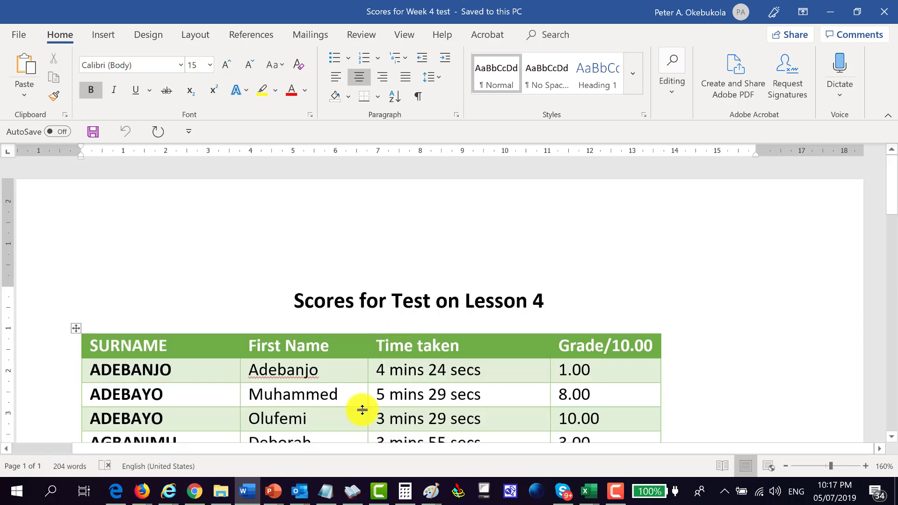
{"action": "scroll", "coordinate": [314, 375], "scroll_direction": "down", "scroll_amount": 3}
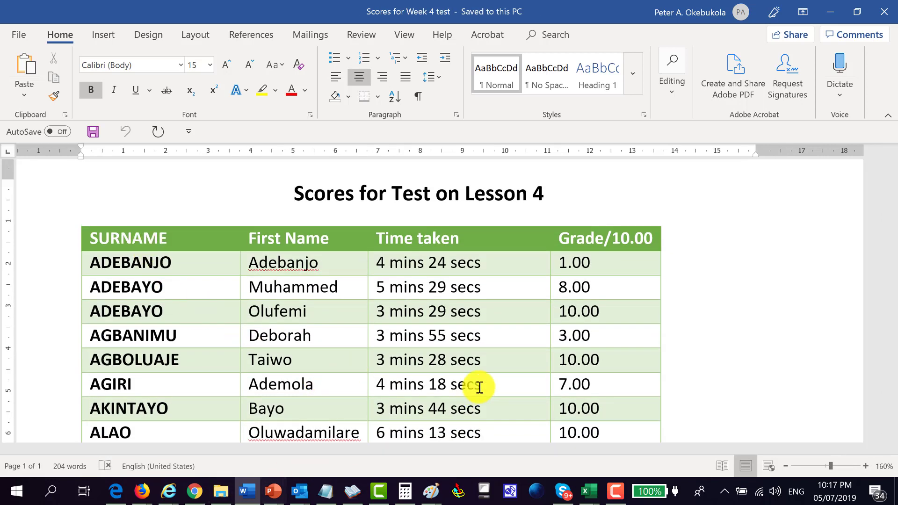
{"action": "scroll", "coordinate": [438, 367], "scroll_direction": "down", "scroll_amount": 3}
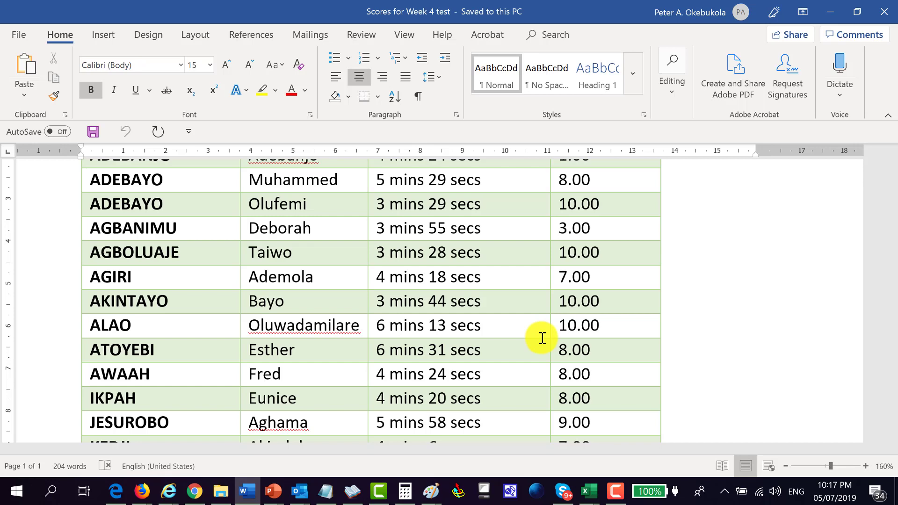
{"action": "scroll", "coordinate": [465, 339], "scroll_direction": "down", "scroll_amount": 3}
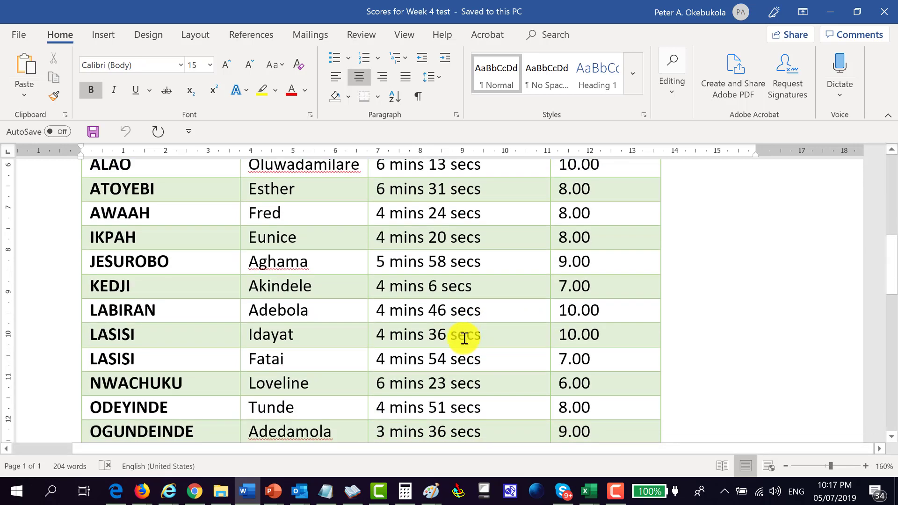
{"action": "scroll", "coordinate": [465, 339], "scroll_direction": "down", "scroll_amount": 5}
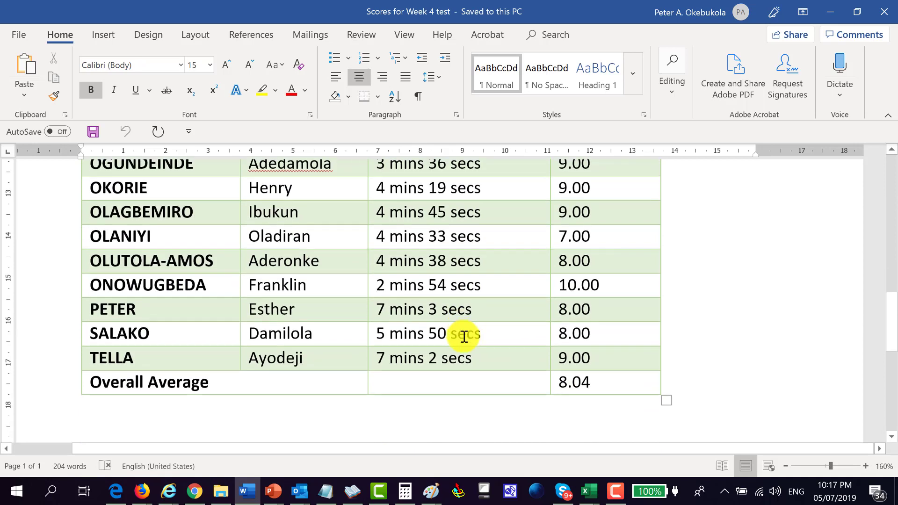
{"action": "scroll", "coordinate": [464, 337], "scroll_direction": "up", "scroll_amount": 7}
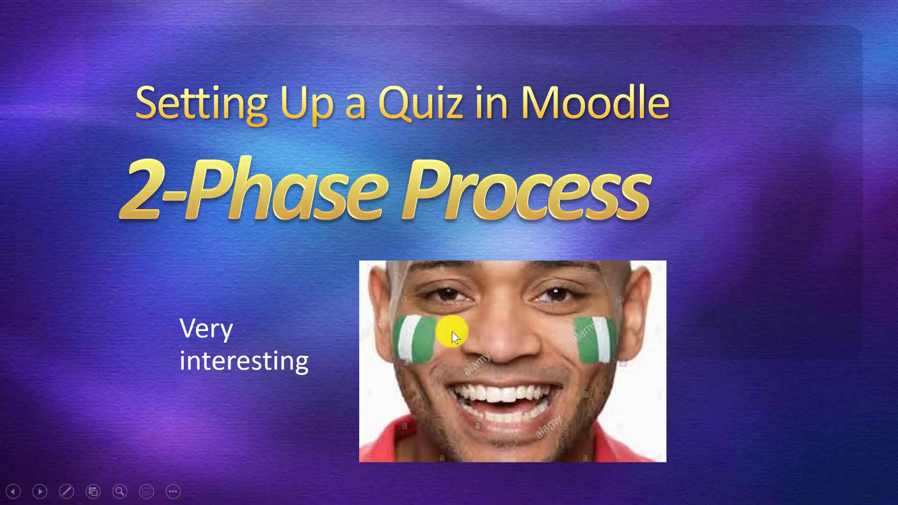
Step: Advance the slide show to the Phase 1 slide and look through the "Lesson 1 multiple choice questions" document
{"action": "key", "text": "Right"}
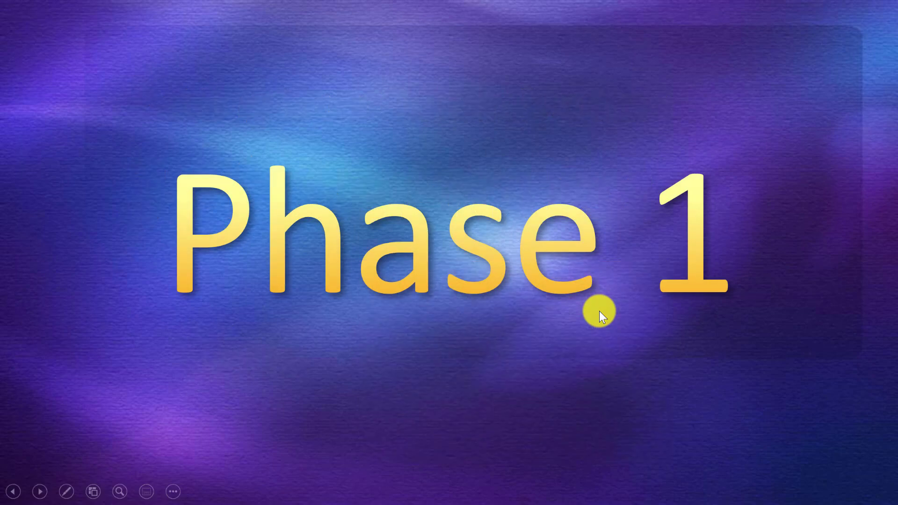
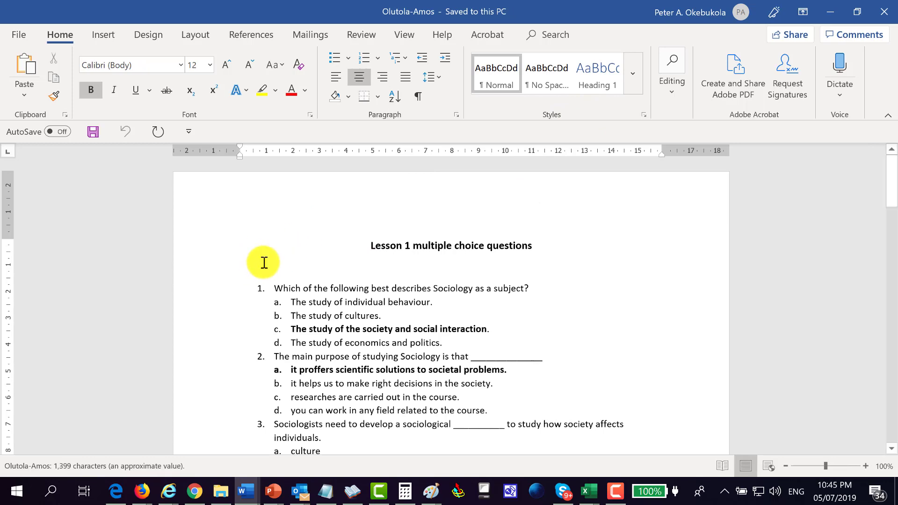
{"action": "scroll", "coordinate": [294, 272], "scroll_direction": "down", "scroll_amount": 10}
{"action": "scroll", "coordinate": [298, 277], "scroll_direction": "down", "scroll_amount": 9}
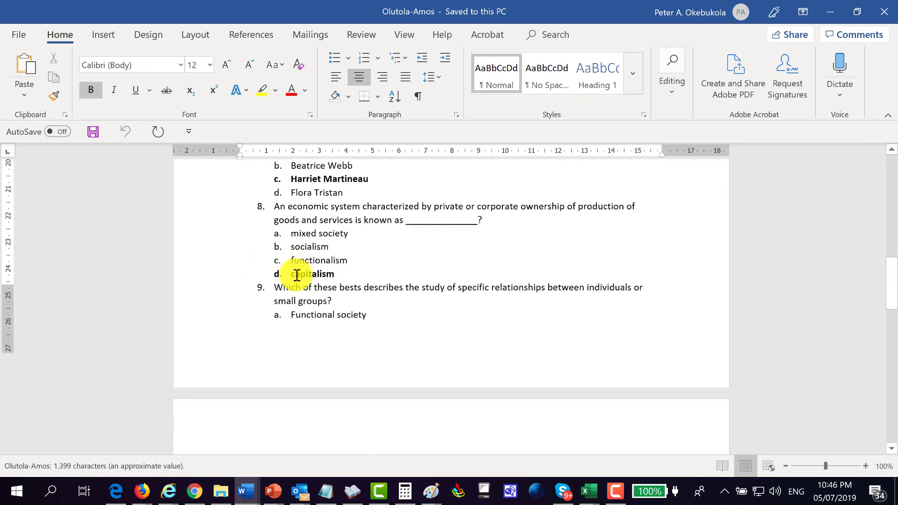
{"action": "scroll", "coordinate": [376, 269], "scroll_direction": "up", "scroll_amount": 4}
{"action": "scroll", "coordinate": [375, 266], "scroll_direction": "up", "scroll_amount": 15}
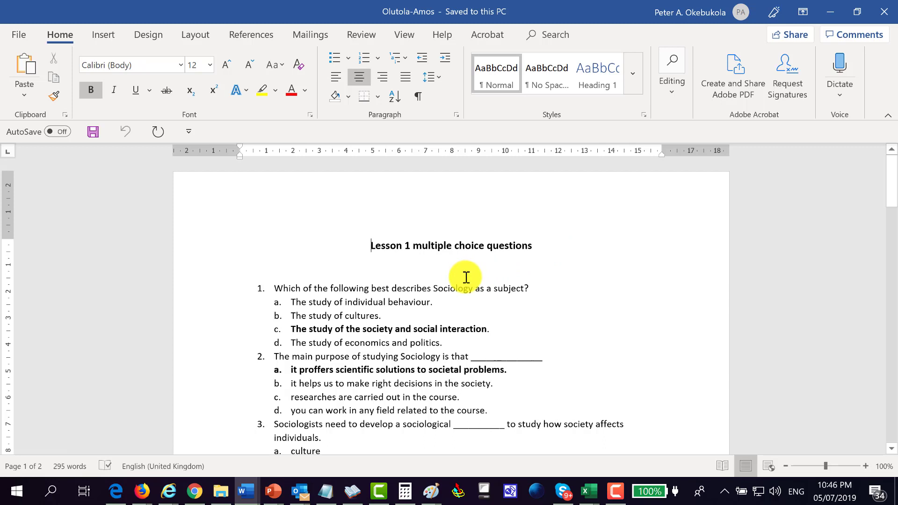
Step: Switch to the "Steps for Setting Up the Quiz-Phase-1" document, read its instructions and select the "Turn Editing on" line for emphasis
{"action": "key", "text": "alt+Tab"}
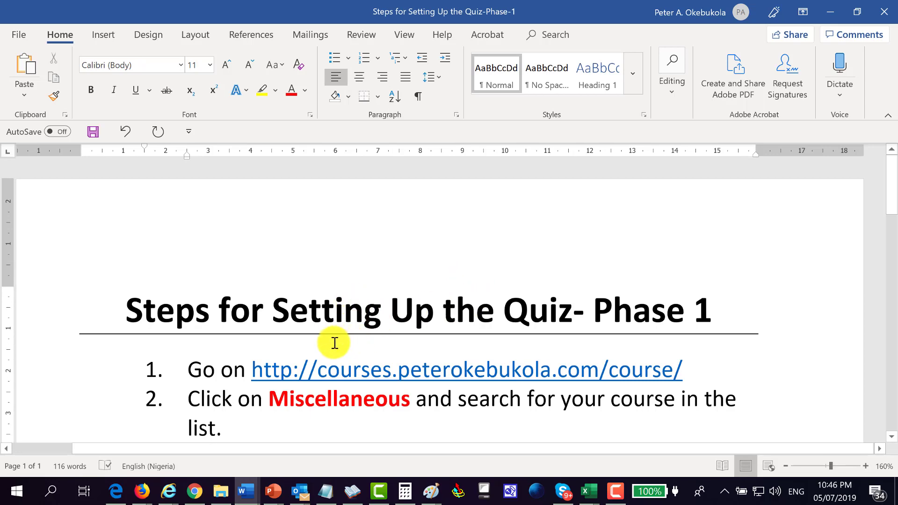
{"action": "scroll", "coordinate": [321, 343], "scroll_direction": "down", "scroll_amount": 10}
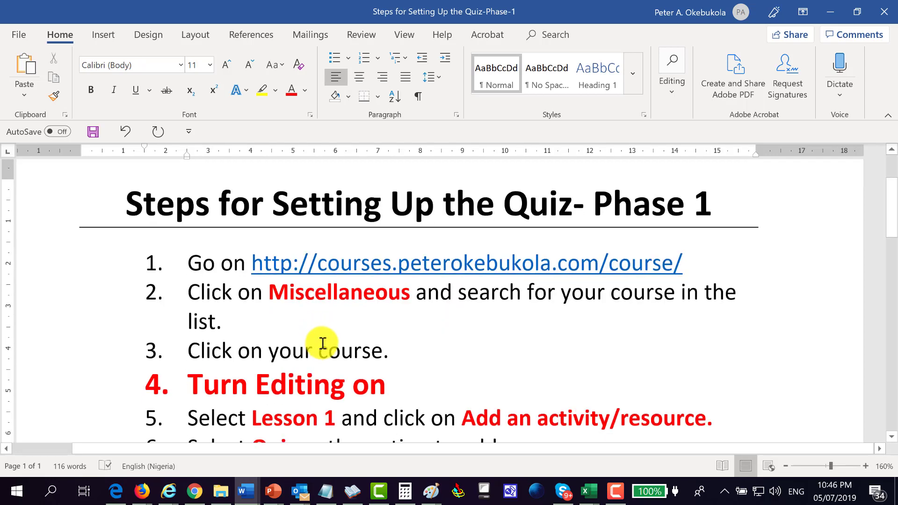
{"action": "scroll", "coordinate": [322, 337], "scroll_direction": "down", "scroll_amount": 2}
{"action": "scroll", "coordinate": [315, 335], "scroll_direction": "up", "scroll_amount": 9}
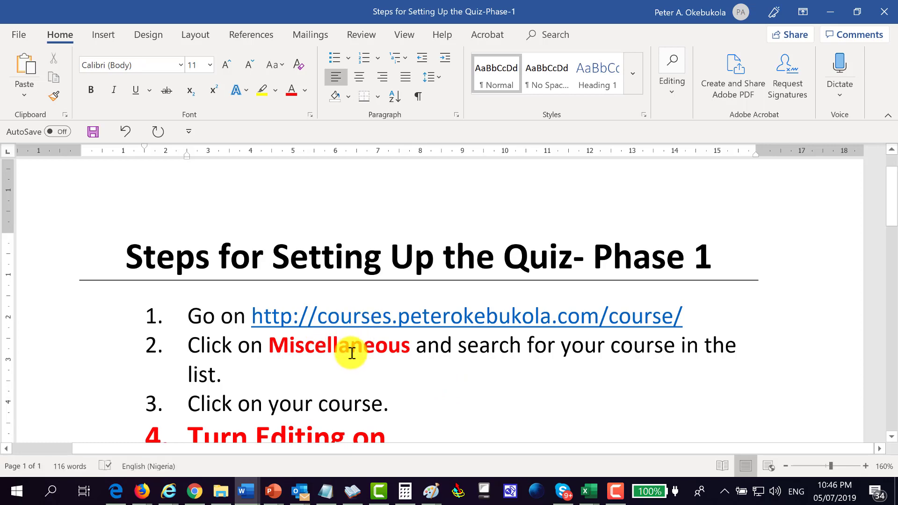
{"action": "scroll", "coordinate": [345, 348], "scroll_direction": "down", "scroll_amount": 3}
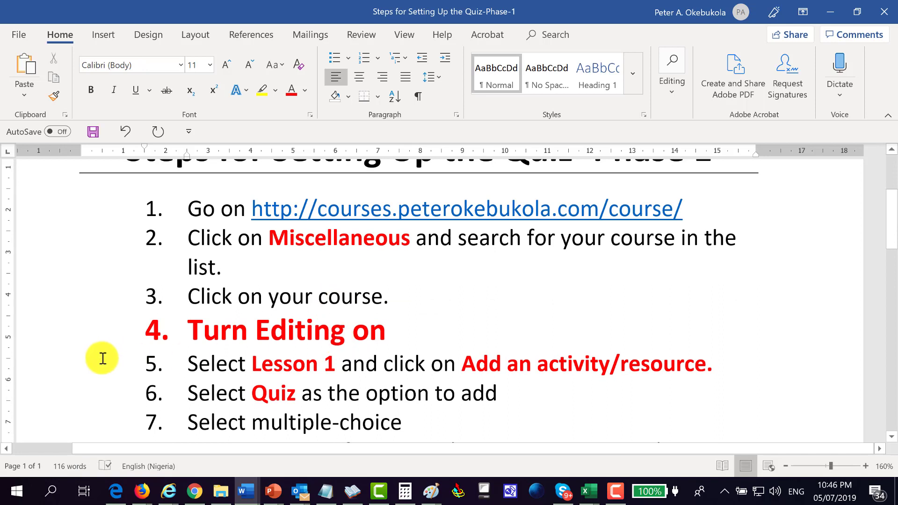
{"action": "left_click", "coordinate": [34, 358]}
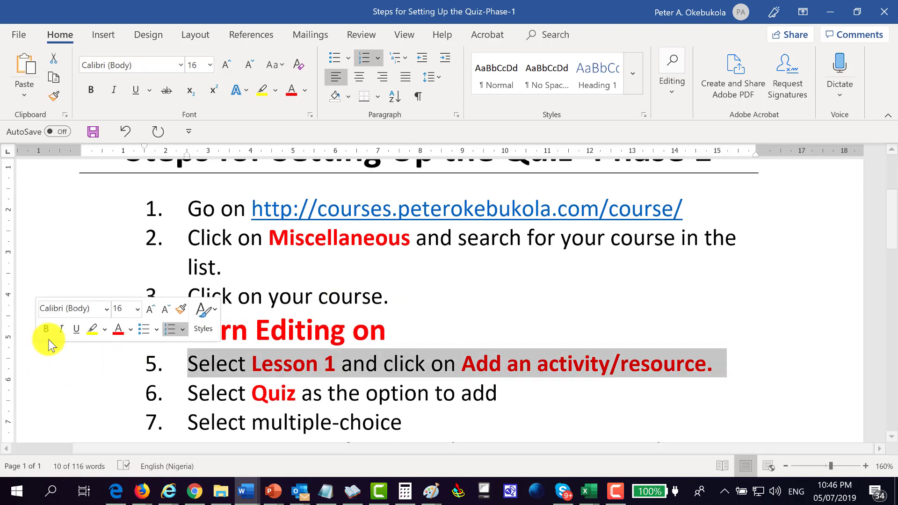
{"action": "left_click", "coordinate": [250, 296]}
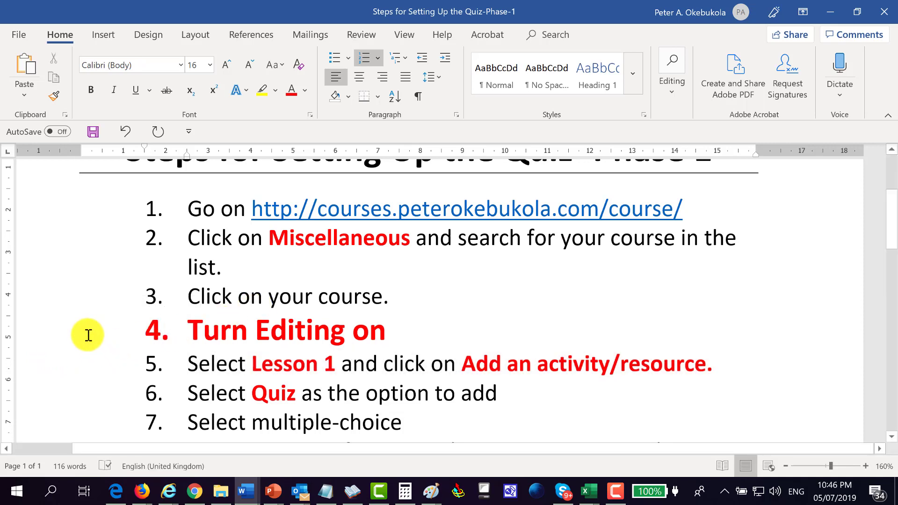
{"action": "left_click", "coordinate": [51, 339]}
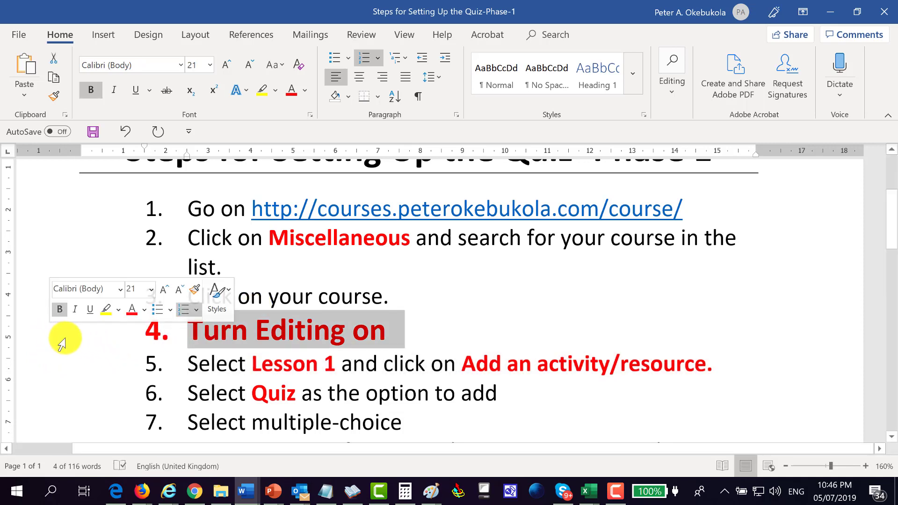
Step: Switch to Chrome, open the "Introduction To Sociology" course from the Miscellaneous course list and view its course outline
{"action": "key", "text": "alt+Tab"}
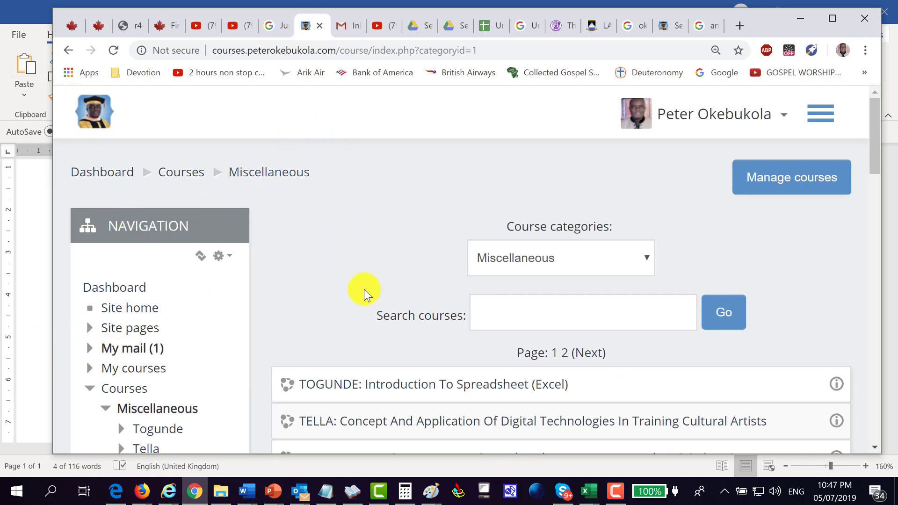
{"action": "scroll", "coordinate": [360, 293], "scroll_direction": "down", "scroll_amount": 5}
{"action": "scroll", "coordinate": [361, 294], "scroll_direction": "down", "scroll_amount": 3}
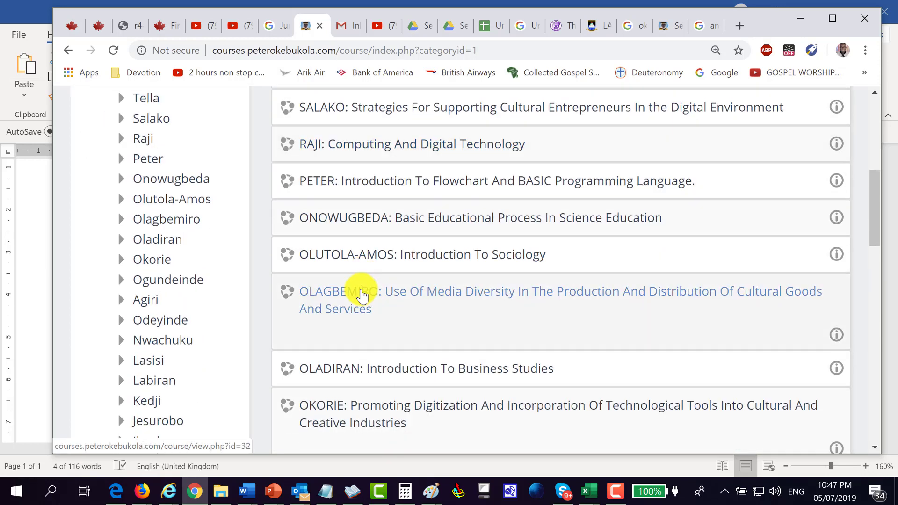
{"action": "left_click", "coordinate": [336, 256]}
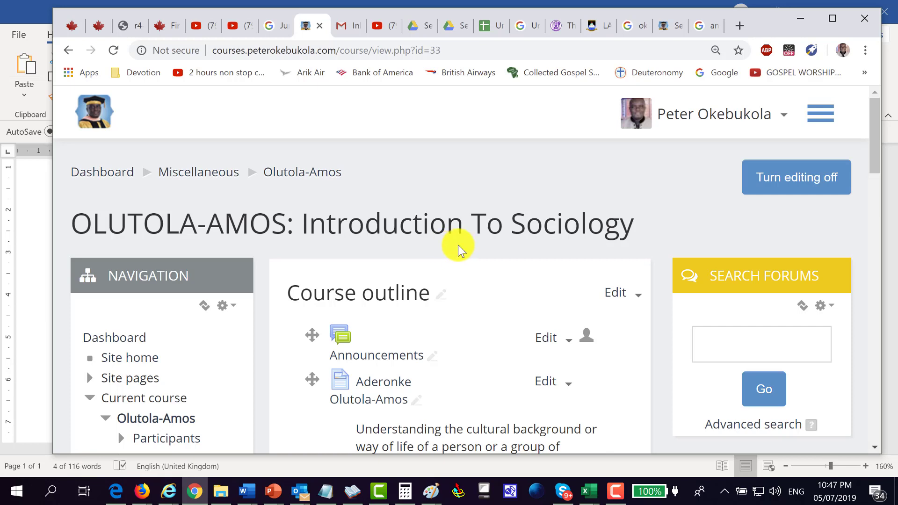
{"action": "scroll", "coordinate": [460, 243], "scroll_direction": "down", "scroll_amount": 3}
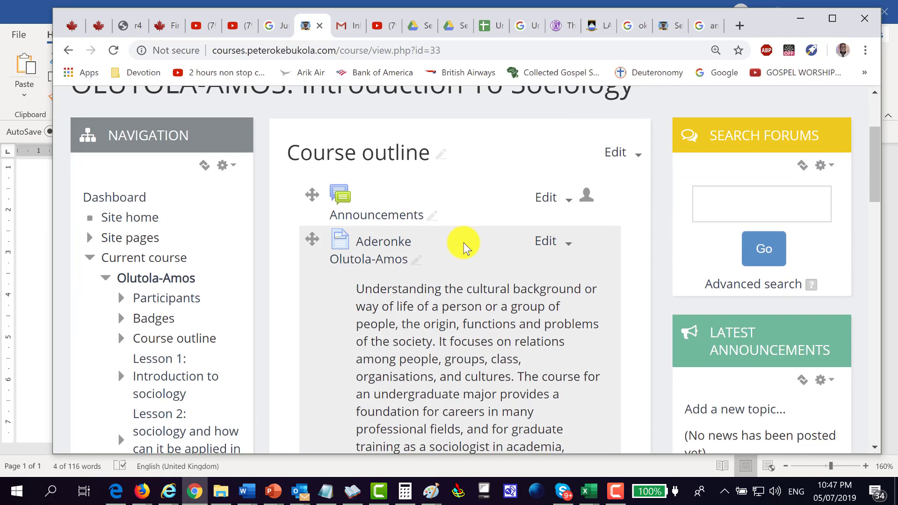
Step: Switch to the "Steps for Setting Up the Quiz-Phase-1" document and clear the selection of the "Turn Editing on" line
{"action": "key", "text": "alt+Tab"}
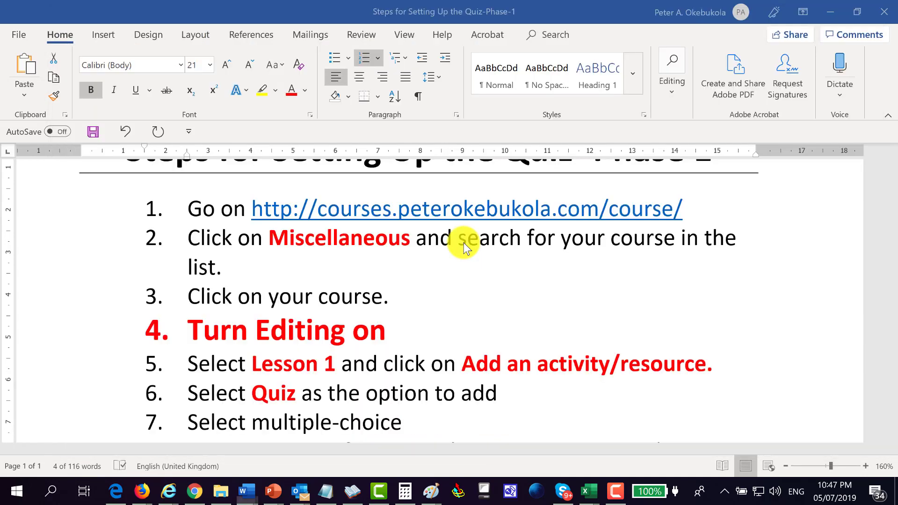
{"action": "left_click", "coordinate": [287, 335]}
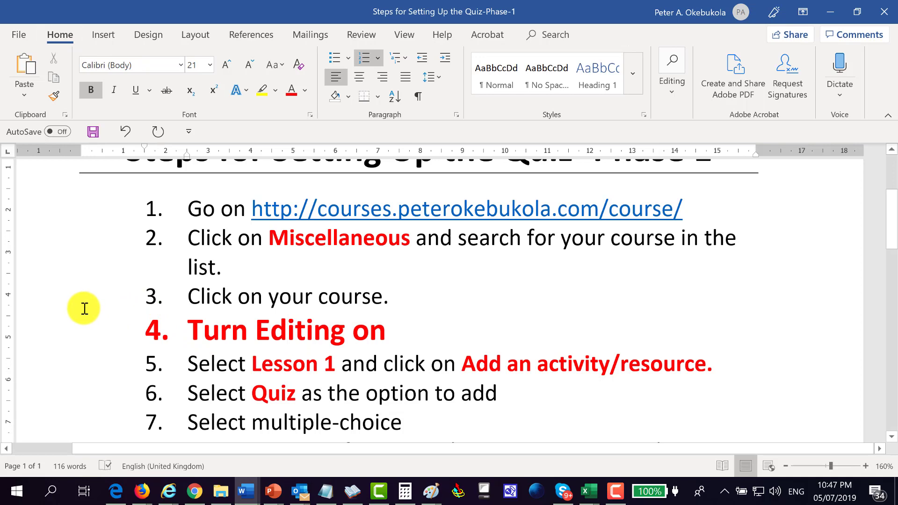
{"action": "left_click", "coordinate": [375, 265]}
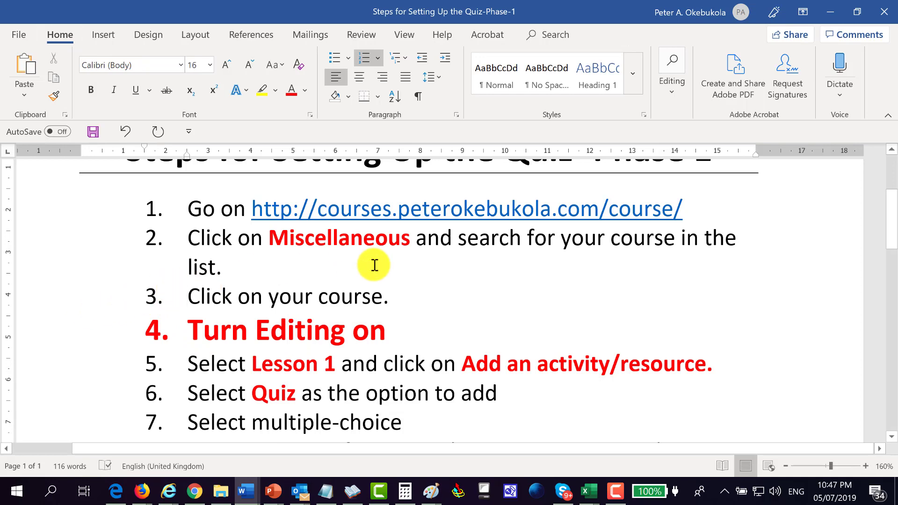
Step: Switch to the "Lesson 1 multiple choice questions" document, enlarge the view to 150% and look through the first questions
{"action": "key", "text": "alt+Tab"}
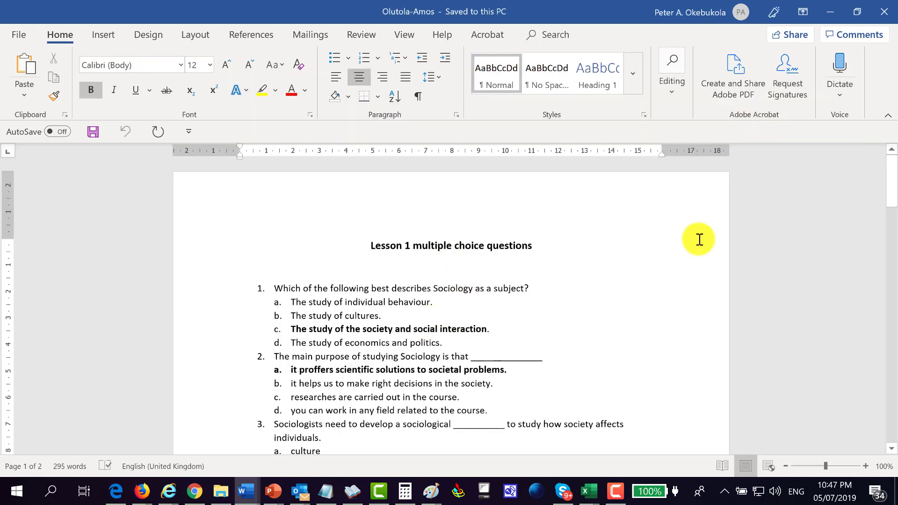
{"action": "left_click", "coordinate": [866, 467]}
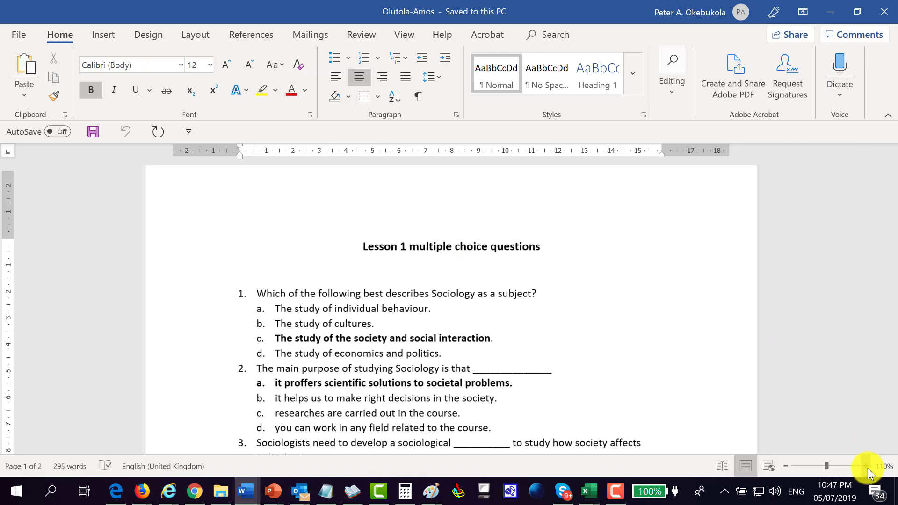
{"action": "left_click", "coordinate": [865, 467]}
{"action": "left_click", "coordinate": [866, 466]}
{"action": "left_click", "coordinate": [866, 466]}
{"action": "left_click", "coordinate": [866, 466]}
{"action": "scroll", "coordinate": [436, 359], "scroll_direction": "down", "scroll_amount": 4}
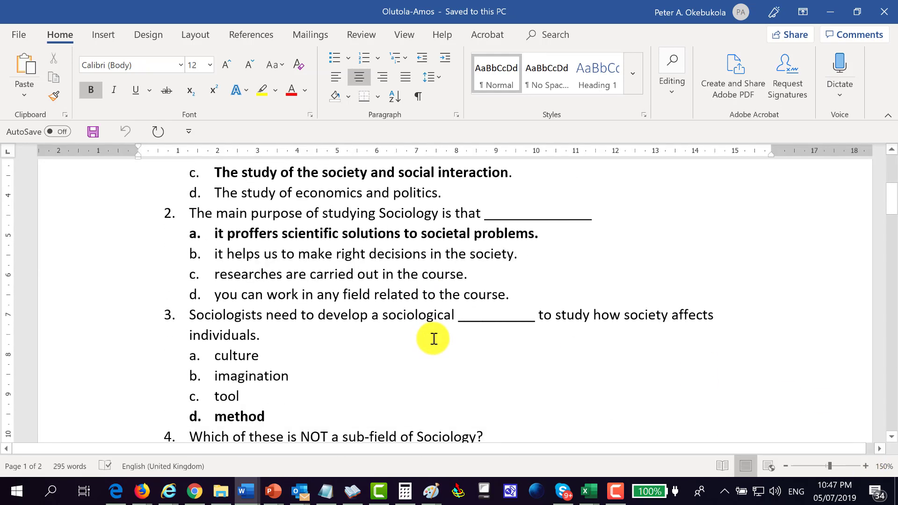
{"action": "scroll", "coordinate": [430, 337], "scroll_direction": "up", "scroll_amount": 5}
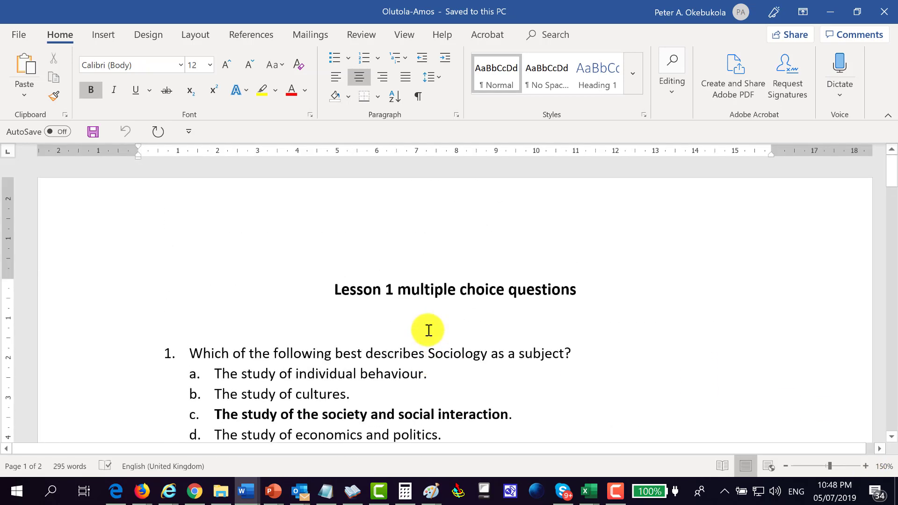
{"action": "scroll", "coordinate": [429, 330], "scroll_direction": "down", "scroll_amount": 2}
Step: Switch to Chrome and look over the "Lesson 1: Introduction to sociology" section of the course page
{"action": "key", "text": "alt+Tab"}
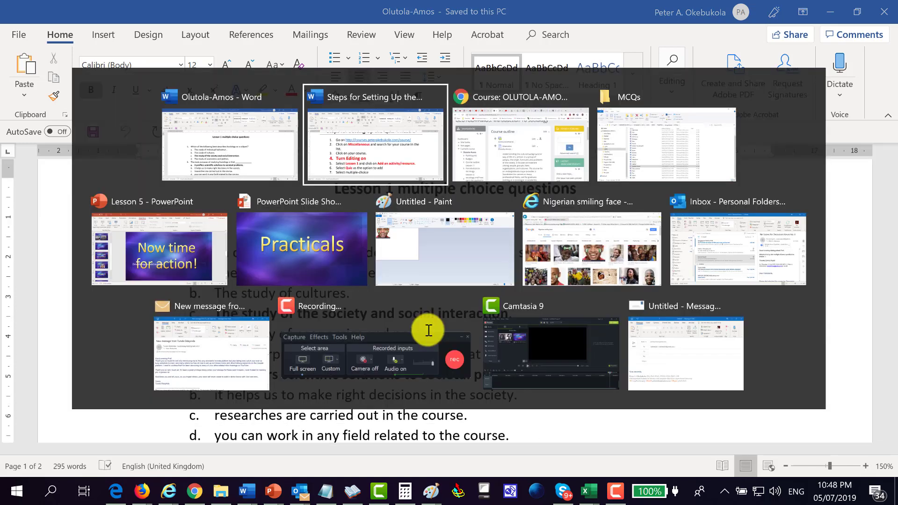
{"action": "key", "text": "alt+Tab"}
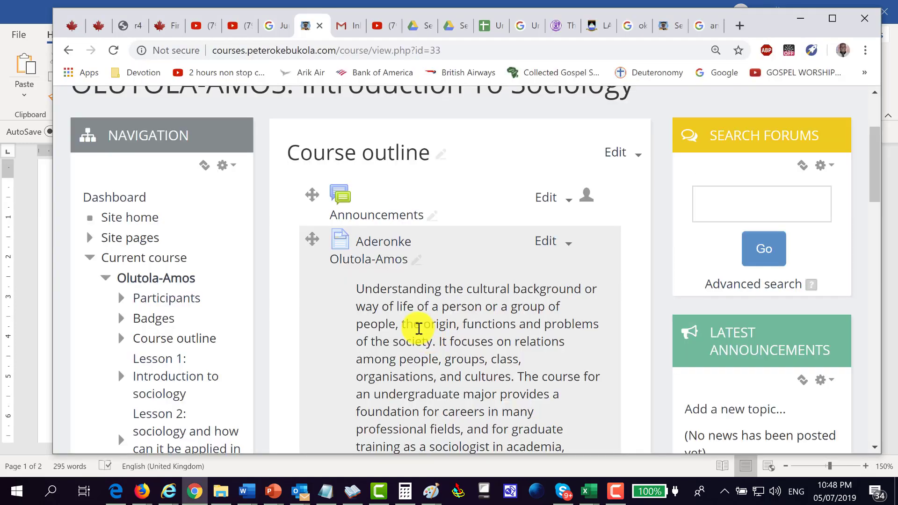
{"action": "scroll", "coordinate": [422, 329], "scroll_direction": "down", "scroll_amount": 4}
{"action": "scroll", "coordinate": [421, 323], "scroll_direction": "down", "scroll_amount": 1}
{"action": "scroll", "coordinate": [419, 322], "scroll_direction": "down", "scroll_amount": 5}
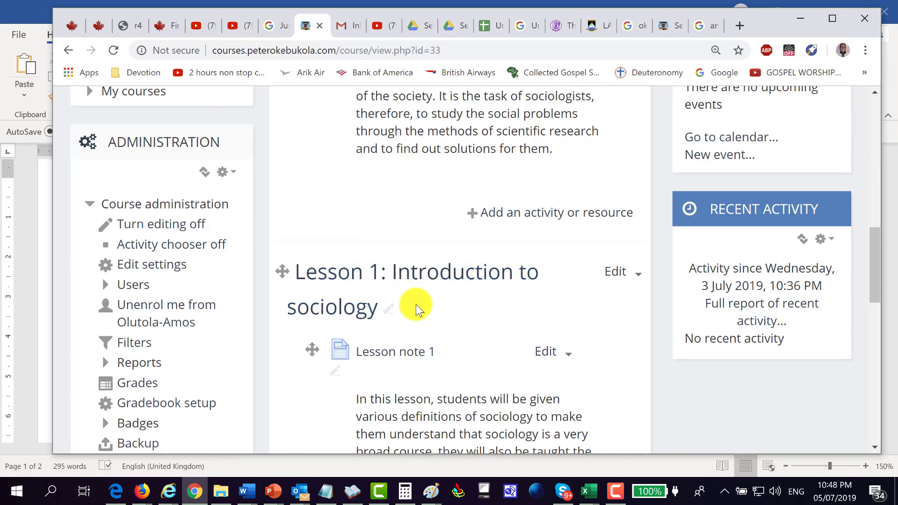
{"action": "scroll", "coordinate": [415, 304], "scroll_direction": "down", "scroll_amount": 3}
{"action": "scroll", "coordinate": [422, 307], "scroll_direction": "down", "scroll_amount": 2}
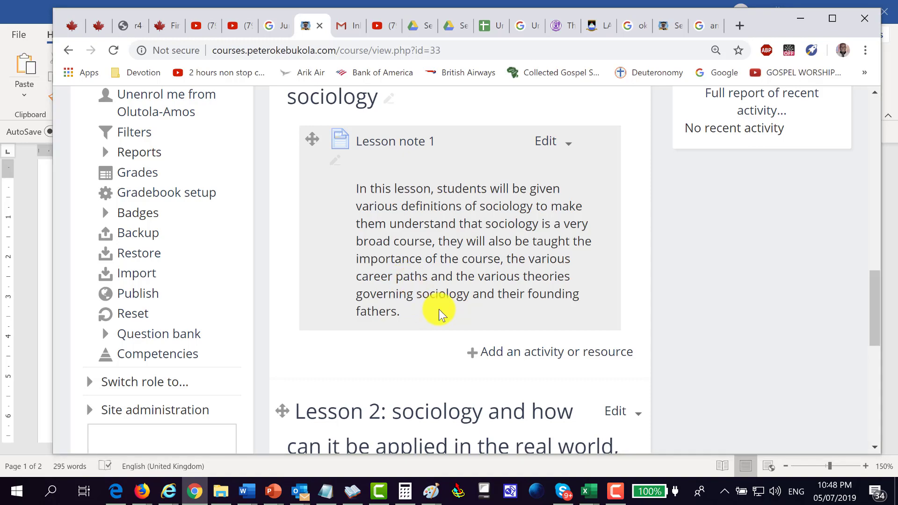
Step: Check the editing and Lesson 1 instructions in the quiz setup steps document, and return to the course page in Chrome
{"action": "key", "text": "alt+Tab"}
{"action": "key", "text": "alt+Tab"}
{"action": "key", "text": "alt+Tab"}
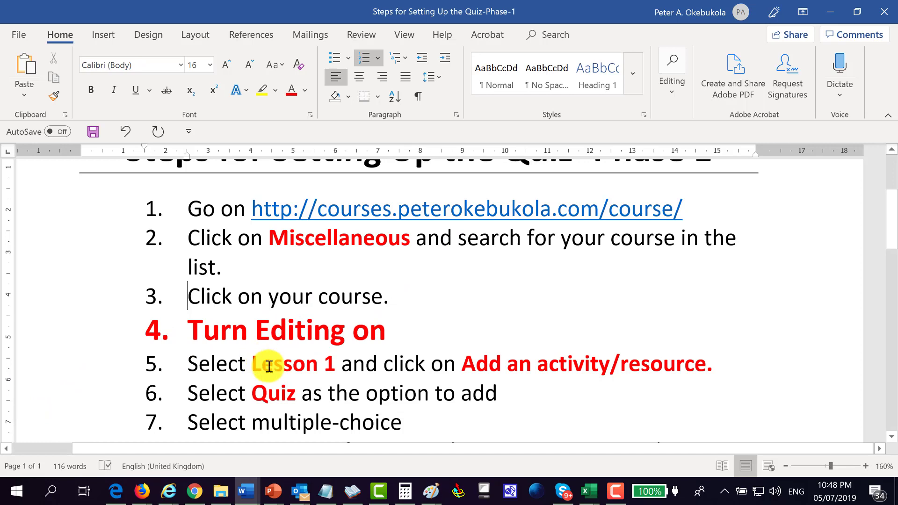
{"action": "key", "text": "alt+Tab"}
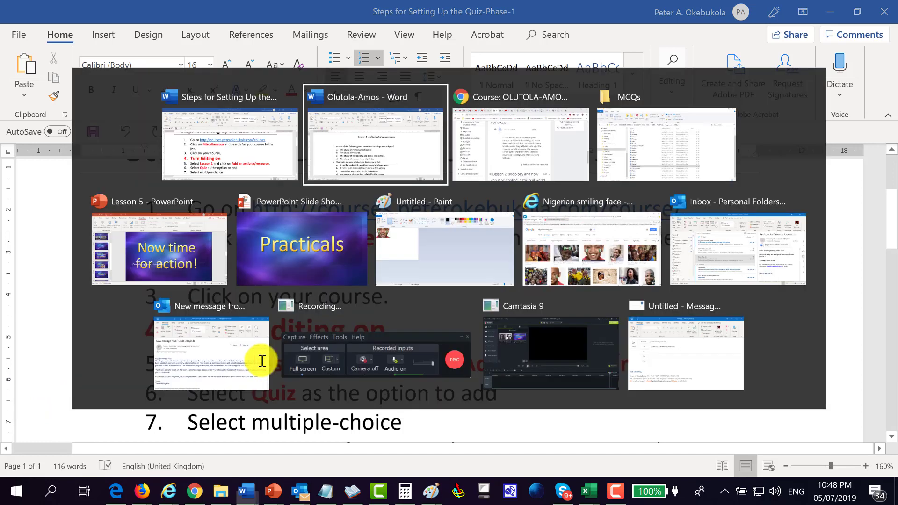
{"action": "key", "text": "alt+Tab"}
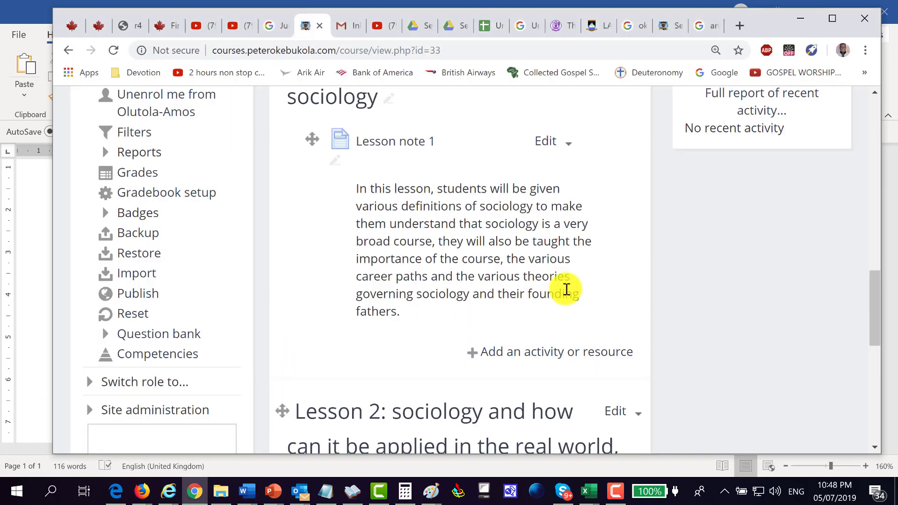
Step: Turn editing off for the "Introduction To Sociology" course and turn it back on from Course administration
{"action": "scroll", "coordinate": [594, 259], "scroll_direction": "up", "scroll_amount": 10}
{"action": "scroll", "coordinate": [600, 257], "scroll_direction": "up", "scroll_amount": 7}
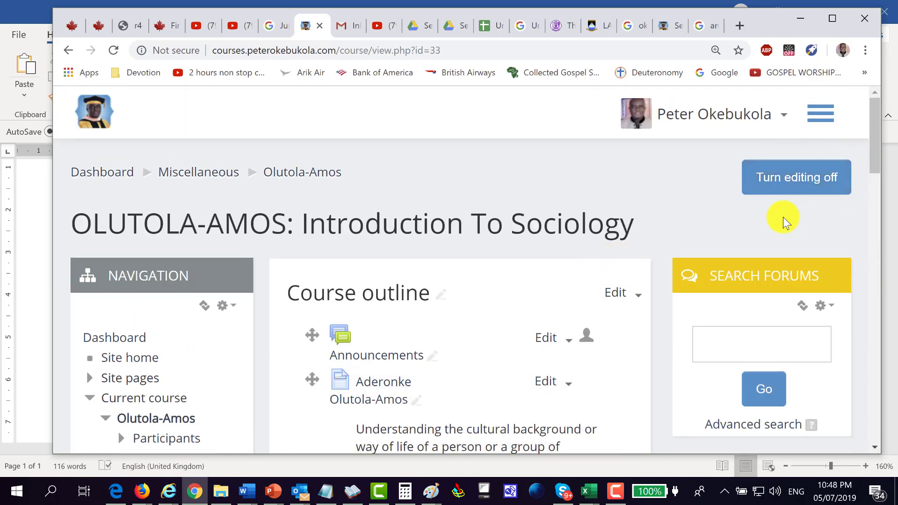
{"action": "left_click", "coordinate": [784, 191]}
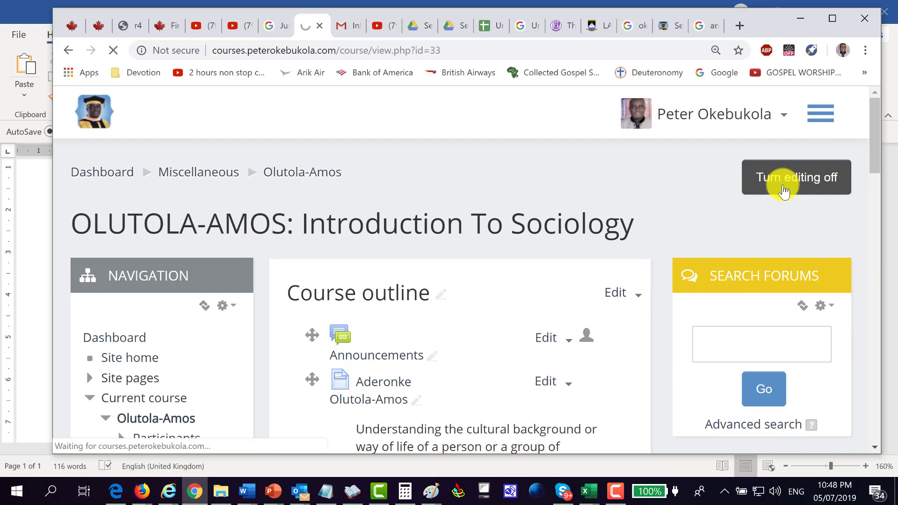
{"action": "scroll", "coordinate": [320, 341], "scroll_direction": "down", "scroll_amount": 8}
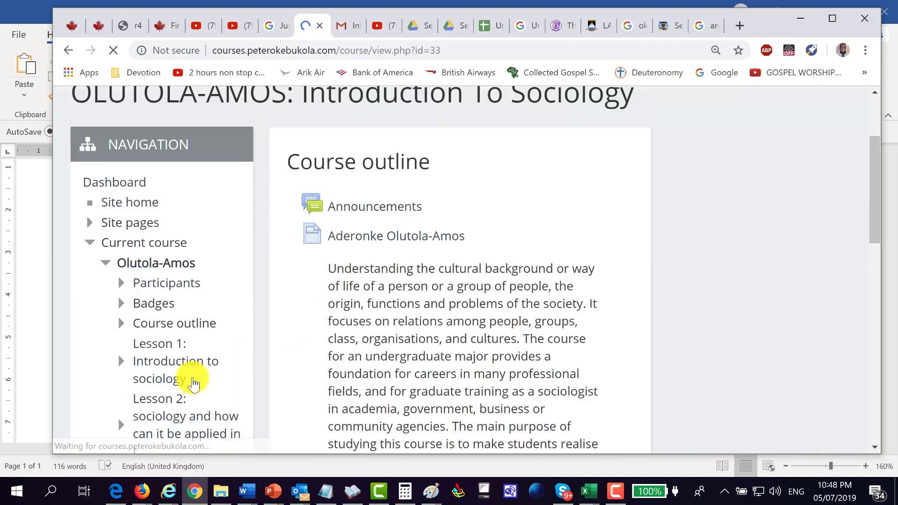
{"action": "scroll", "coordinate": [191, 377], "scroll_direction": "down", "scroll_amount": 5}
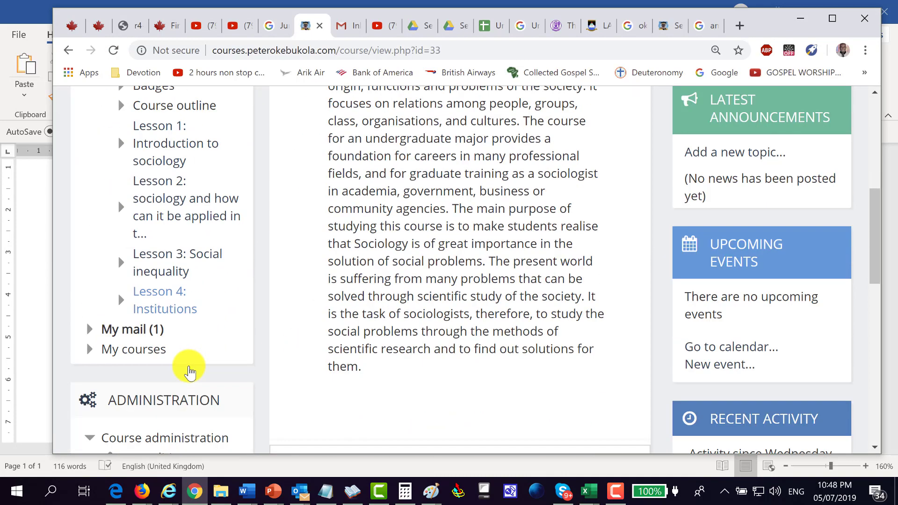
{"action": "scroll", "coordinate": [189, 372], "scroll_direction": "down", "scroll_amount": 2}
{"action": "left_click", "coordinate": [105, 384]}
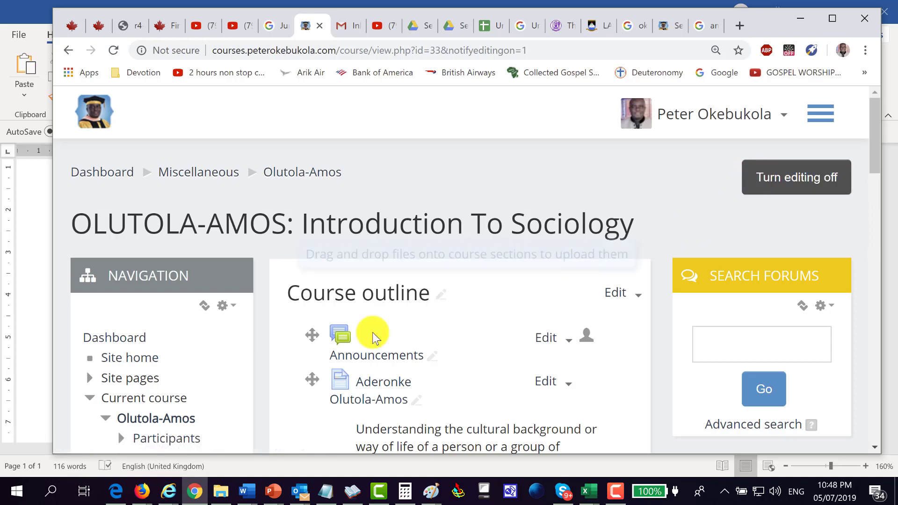
{"action": "scroll", "coordinate": [373, 334], "scroll_direction": "down", "scroll_amount": 5}
{"action": "scroll", "coordinate": [375, 332], "scroll_direction": "down", "scroll_amount": 7}
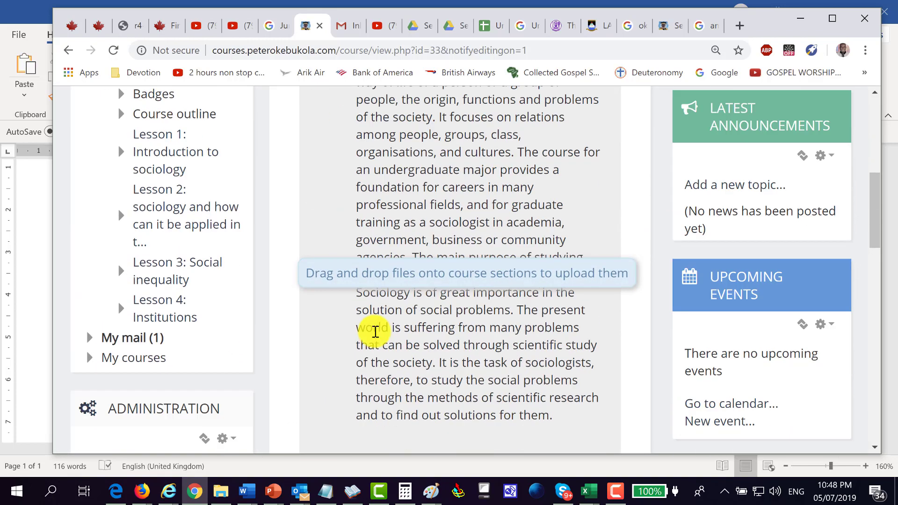
Step: Switch to the "Steps for Setting Up the Quiz-Phase-1" document and read through all thirteen instructions for creating the quiz
{"action": "key", "text": "alt+Tab"}
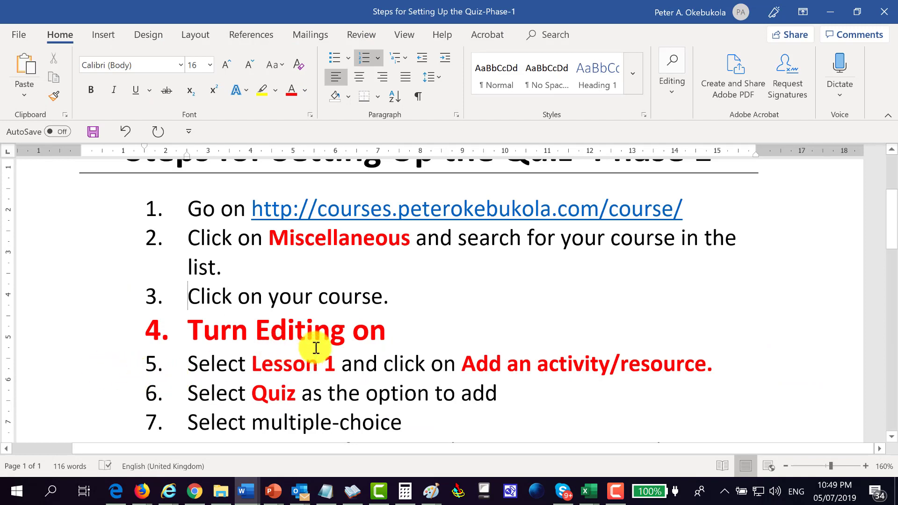
{"action": "scroll", "coordinate": [345, 346], "scroll_direction": "up", "scroll_amount": 3}
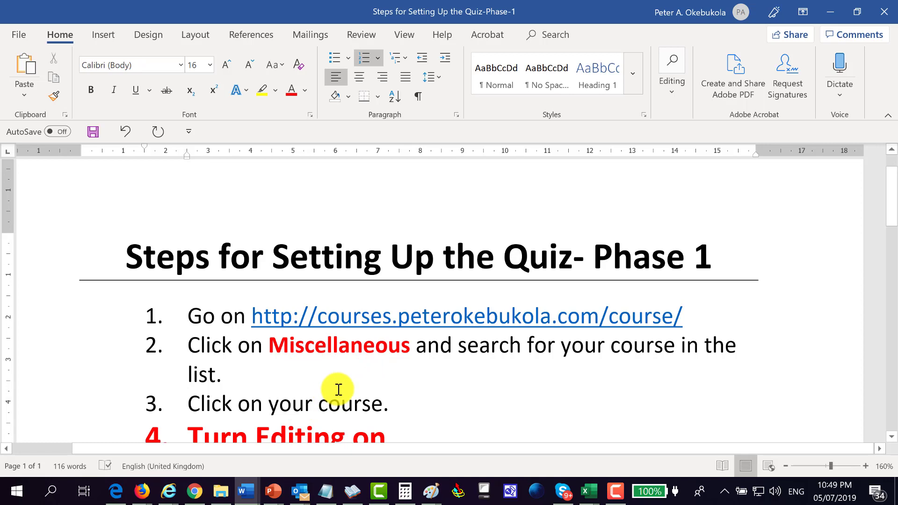
{"action": "scroll", "coordinate": [339, 389], "scroll_direction": "down", "scroll_amount": 5}
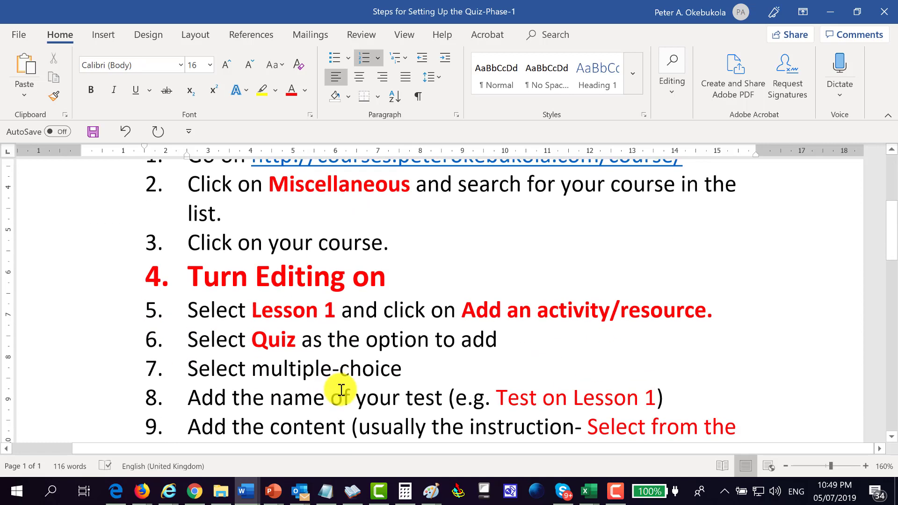
{"action": "scroll", "coordinate": [341, 389], "scroll_direction": "down", "scroll_amount": 8}
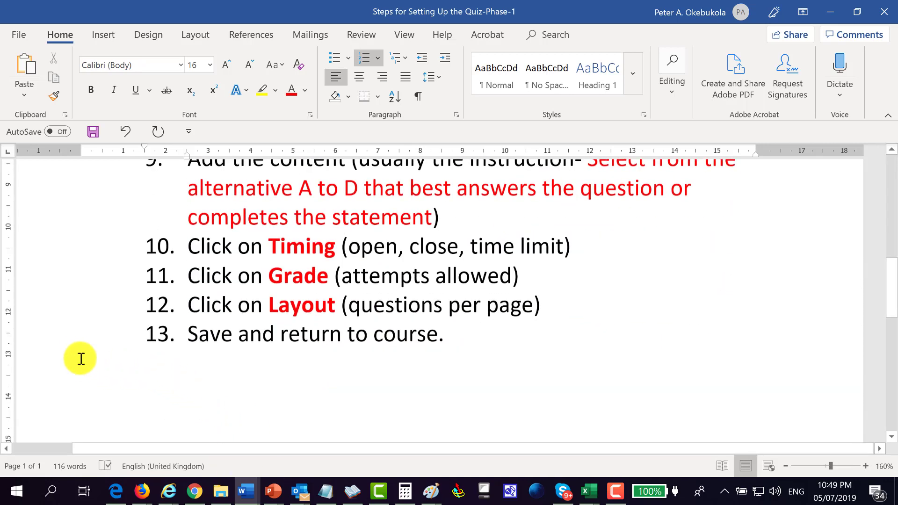
{"action": "left_click", "coordinate": [66, 356]}
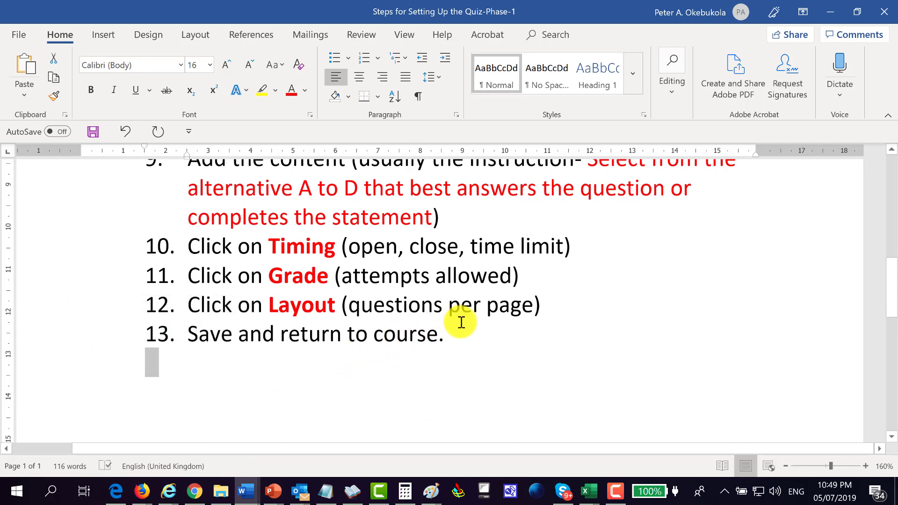
{"action": "scroll", "coordinate": [468, 323], "scroll_direction": "up", "scroll_amount": 3}
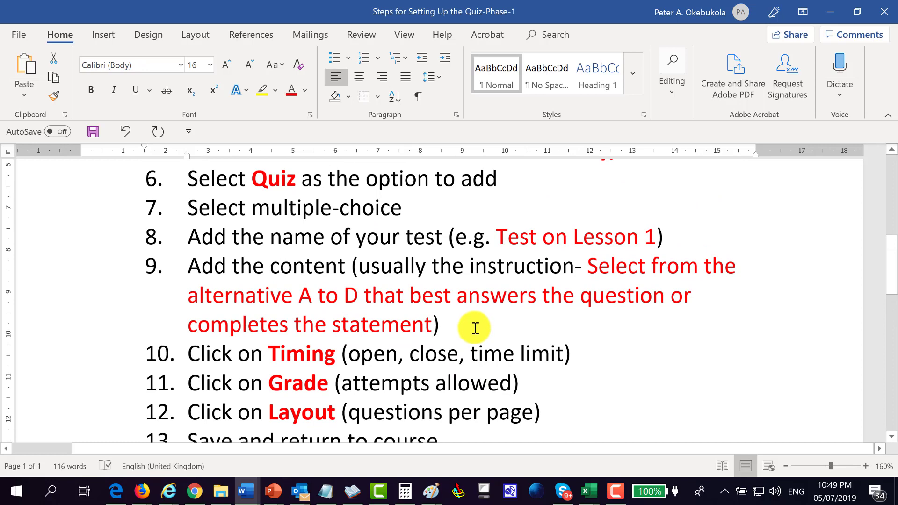
{"action": "scroll", "coordinate": [457, 335], "scroll_direction": "down", "scroll_amount": 3}
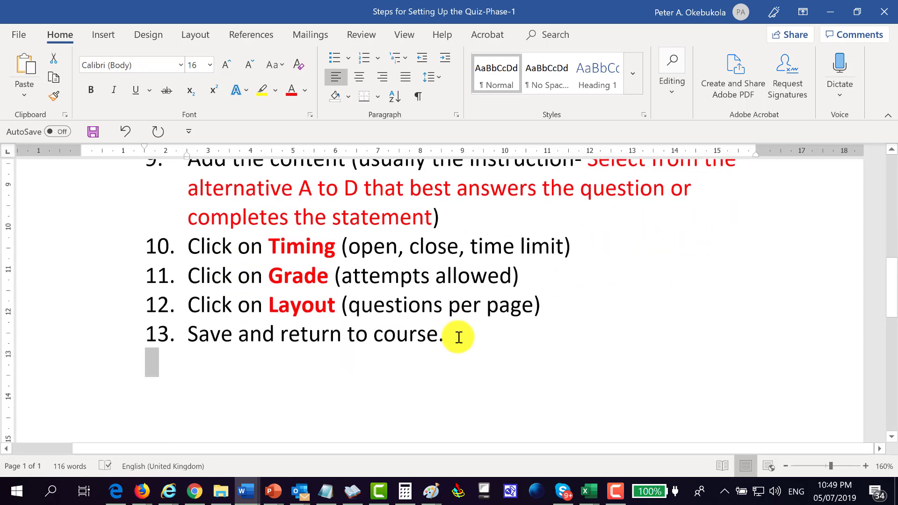
{"action": "scroll", "coordinate": [290, 385], "scroll_direction": "up", "scroll_amount": 4}
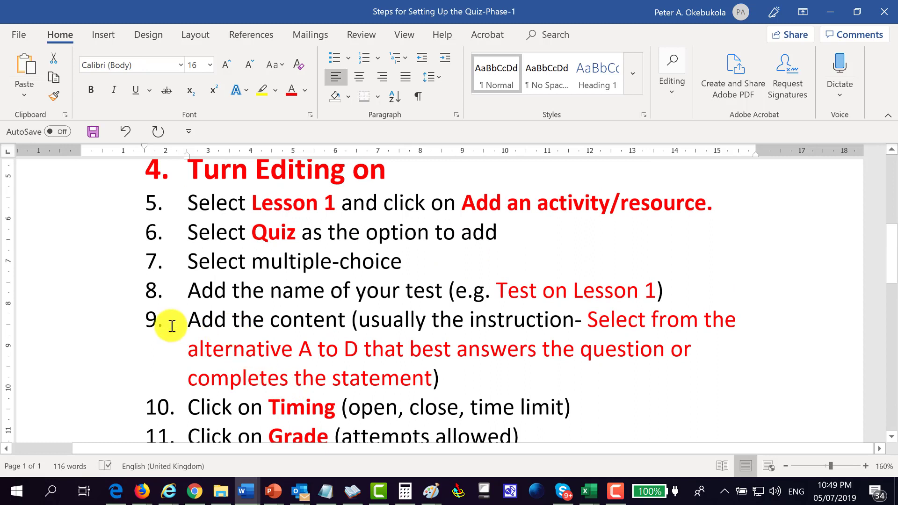
{"action": "left_click", "coordinate": [65, 222]}
{"action": "left_click", "coordinate": [353, 202]}
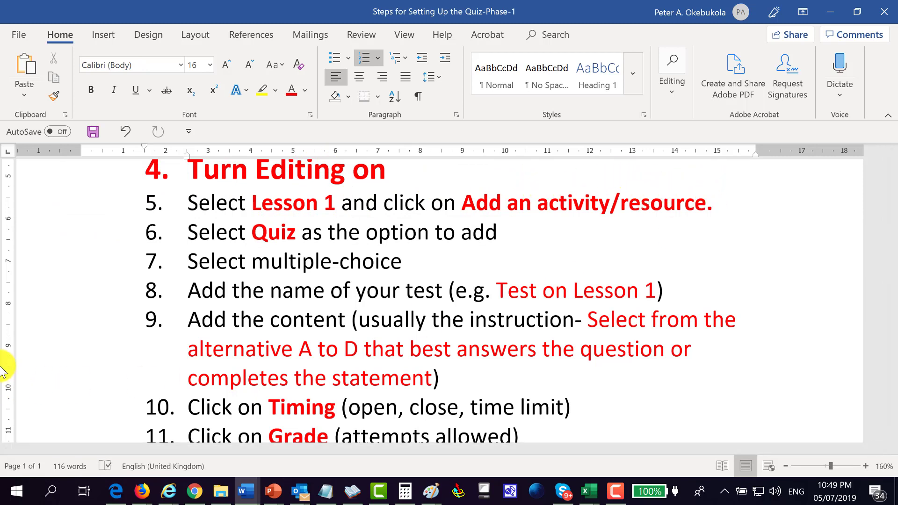
{"action": "scroll", "coordinate": [203, 268], "scroll_direction": "up", "scroll_amount": 5}
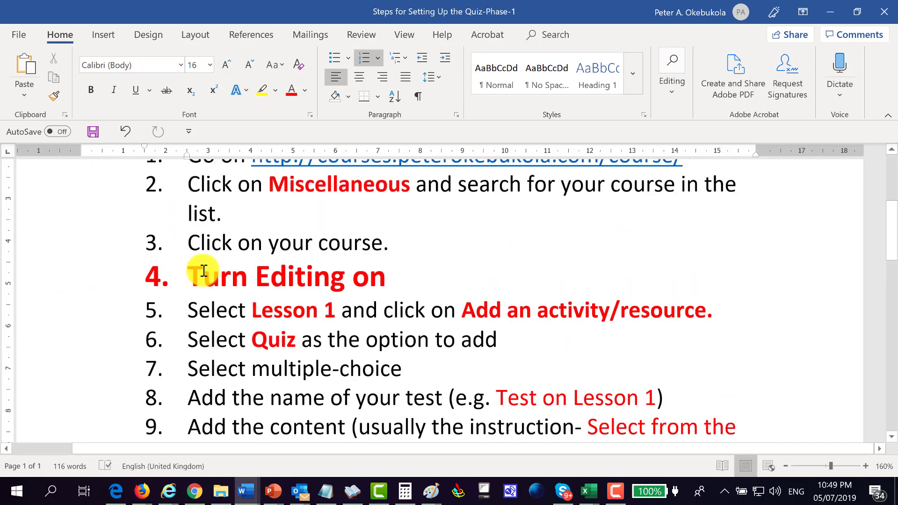
{"action": "scroll", "coordinate": [204, 271], "scroll_direction": "down", "scroll_amount": 4}
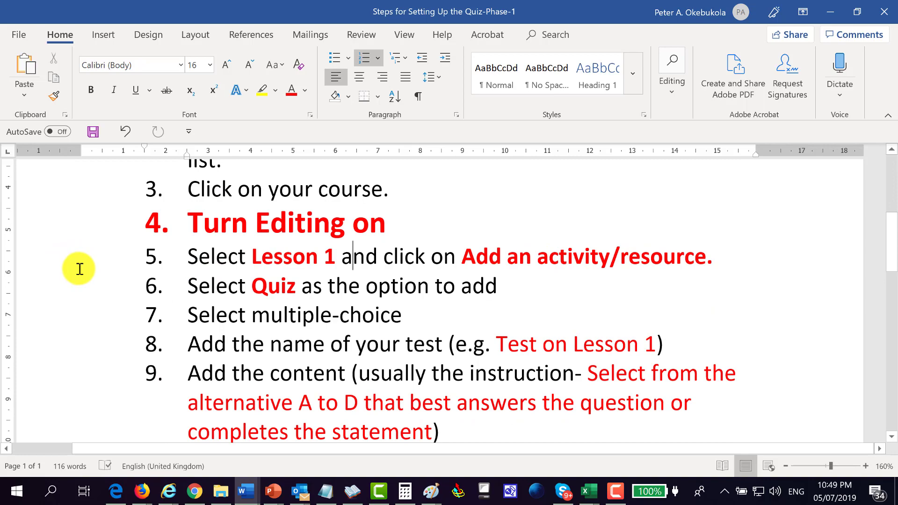
Step: Switch to Chrome and add a Quiz activity to the "Lesson 1: Introduction to sociology" section of the course
{"action": "key", "text": "alt+Tab"}
{"action": "scroll", "coordinate": [412, 270], "scroll_direction": "down", "scroll_amount": 3}
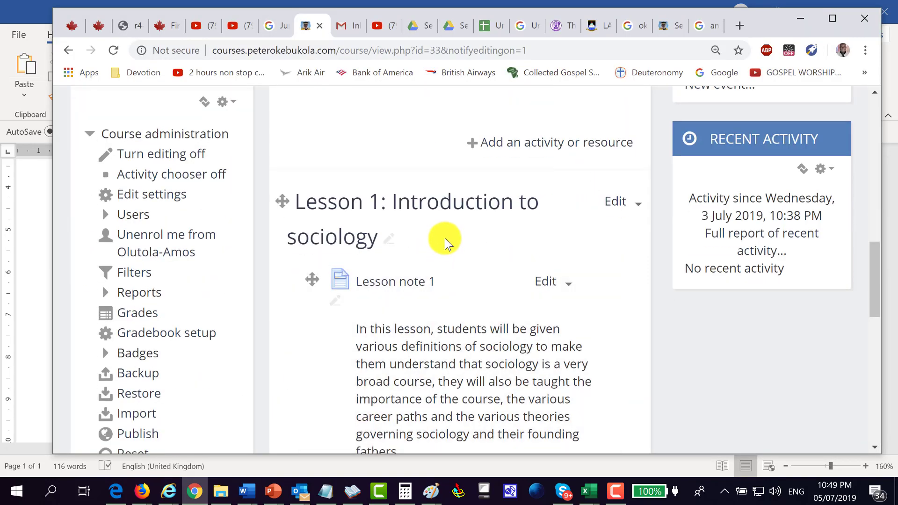
{"action": "scroll", "coordinate": [449, 238], "scroll_direction": "up", "scroll_amount": 8}
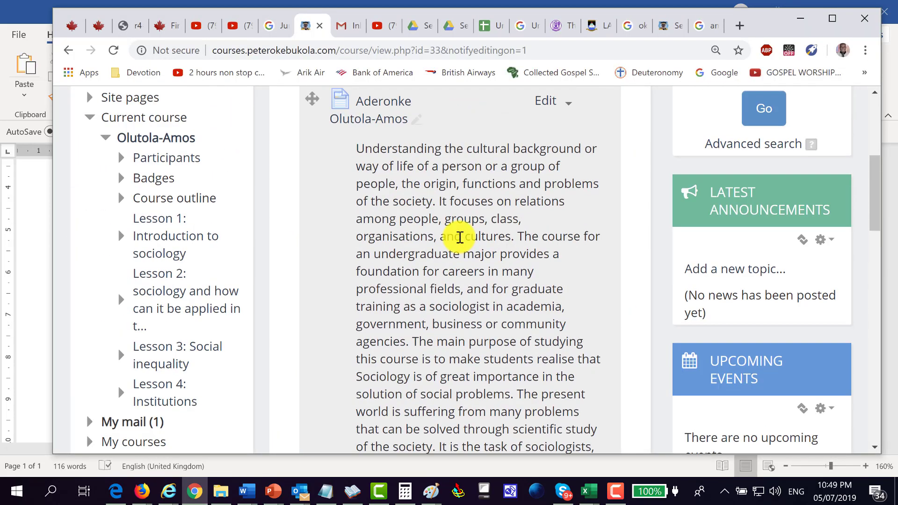
{"action": "scroll", "coordinate": [460, 237], "scroll_direction": "up", "scroll_amount": 3}
{"action": "scroll", "coordinate": [460, 237], "scroll_direction": "down", "scroll_amount": 8}
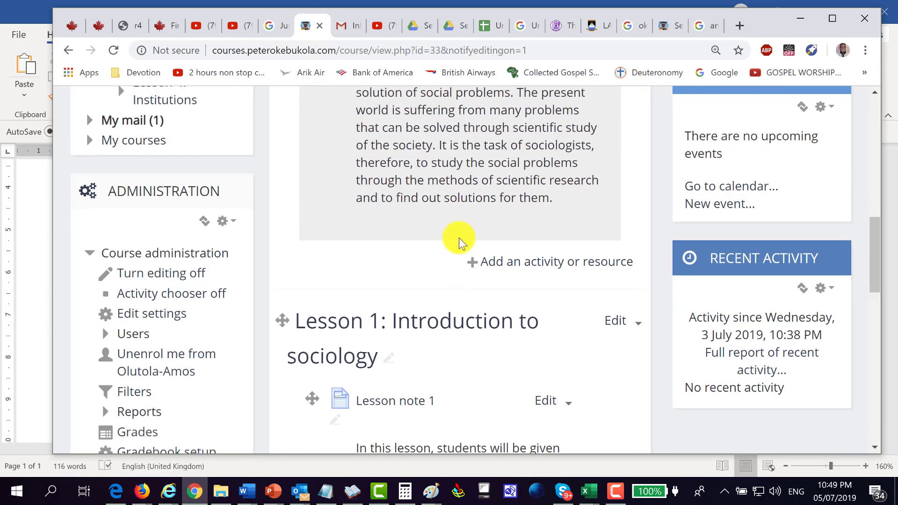
{"action": "scroll", "coordinate": [425, 265], "scroll_direction": "down", "scroll_amount": 5}
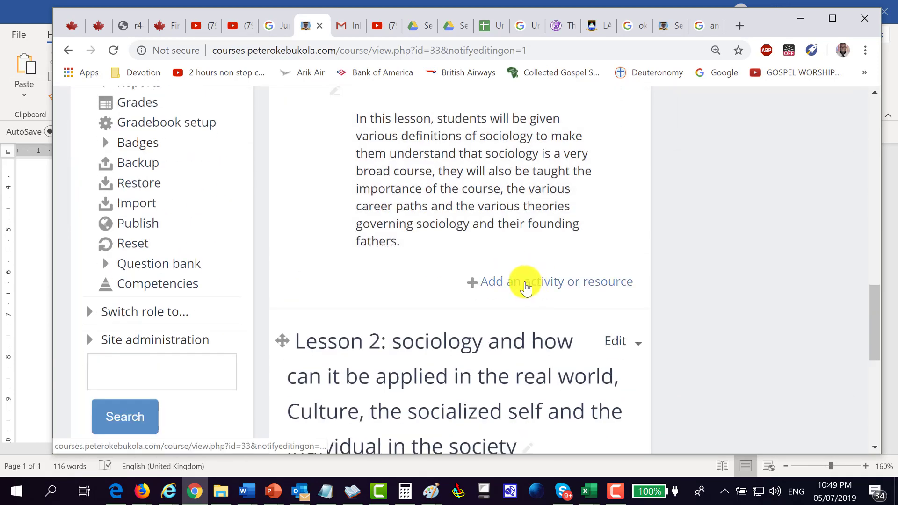
{"action": "left_click", "coordinate": [526, 286]}
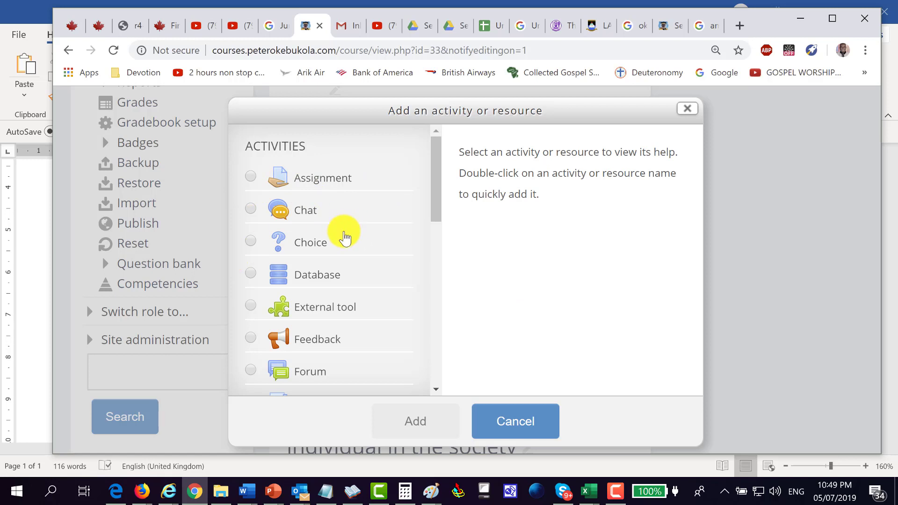
{"action": "scroll", "coordinate": [351, 269], "scroll_direction": "down", "scroll_amount": 2}
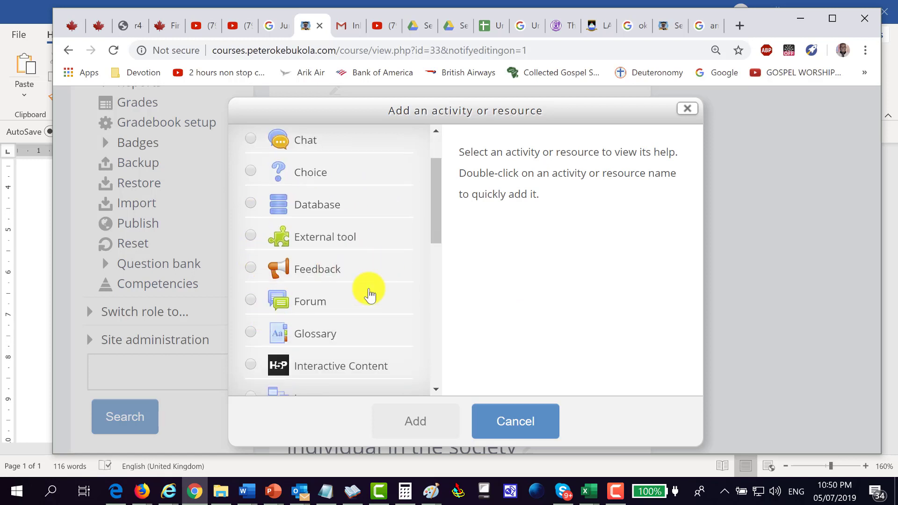
{"action": "scroll", "coordinate": [367, 292], "scroll_direction": "down", "scroll_amount": 3}
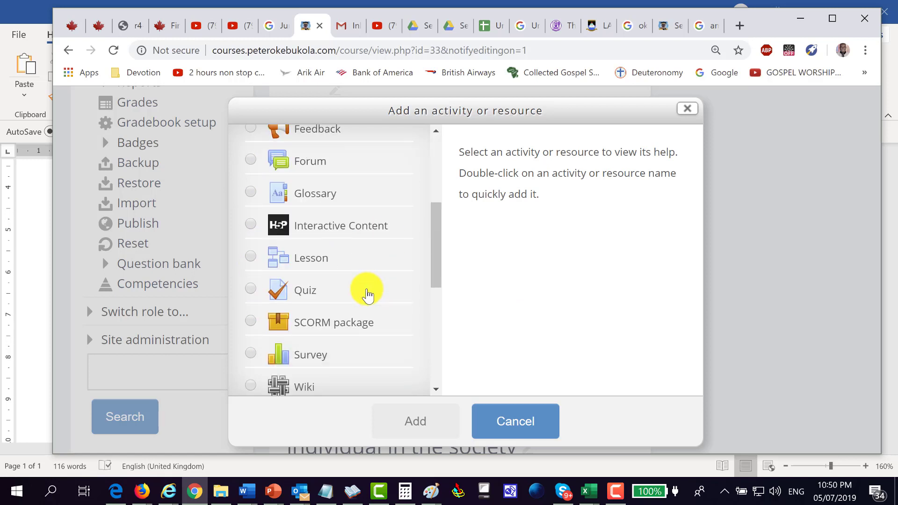
{"action": "left_click", "coordinate": [251, 290]}
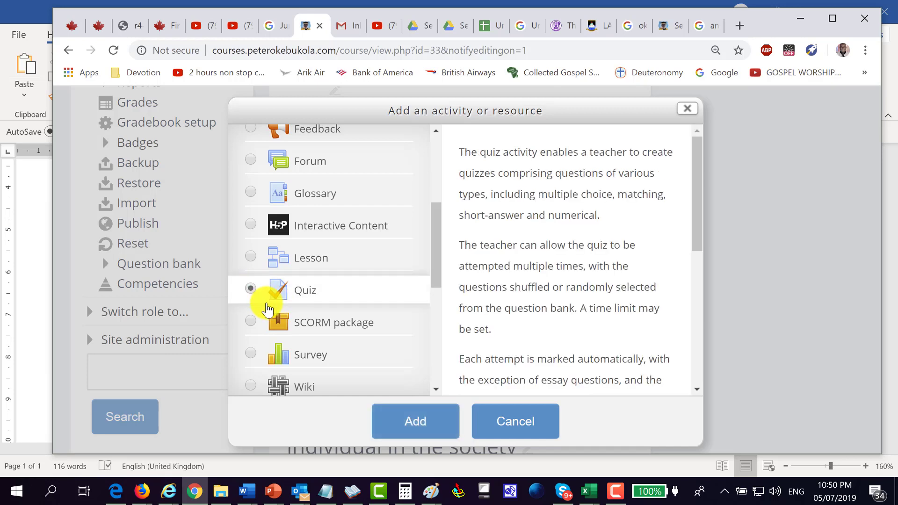
{"action": "left_click", "coordinate": [409, 416]}
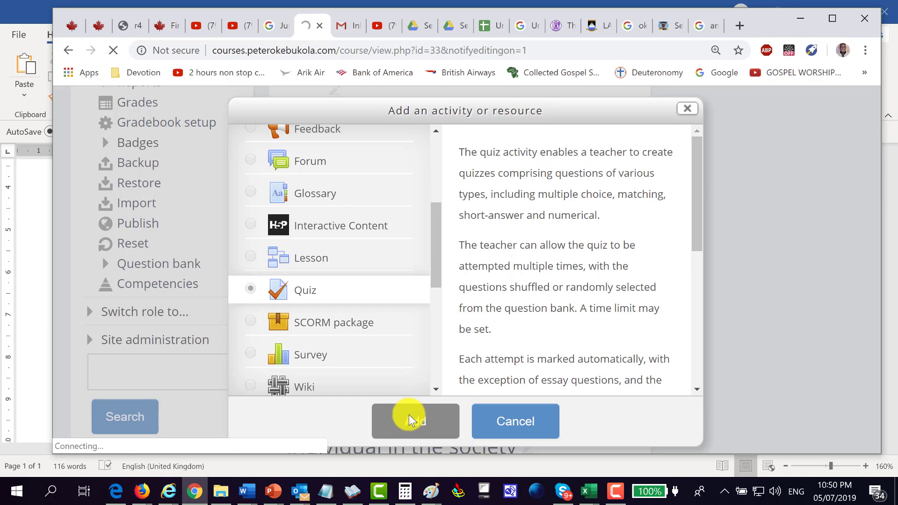
Step: Check the quiz instructions in Word, return to Chrome, and look through the new quiz form from Name to the save options
{"action": "key", "text": "alt+Tab"}
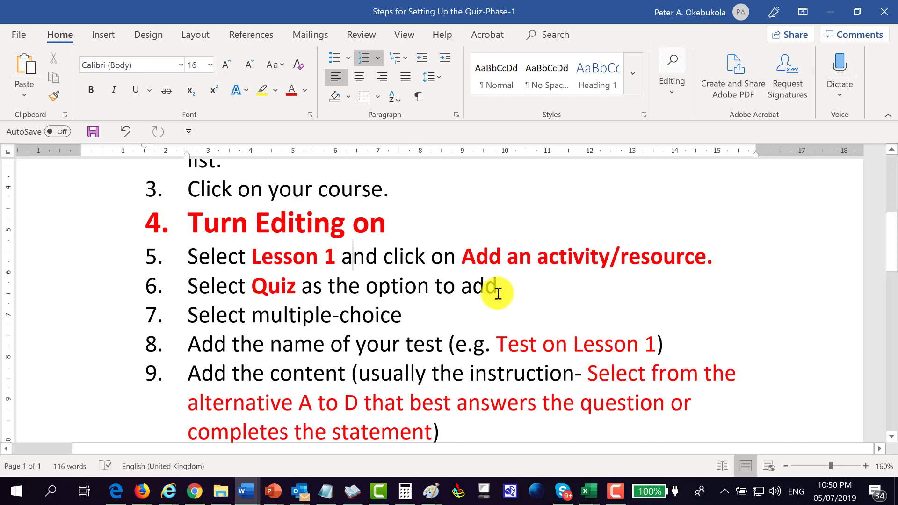
{"action": "key", "text": "alt+Tab"}
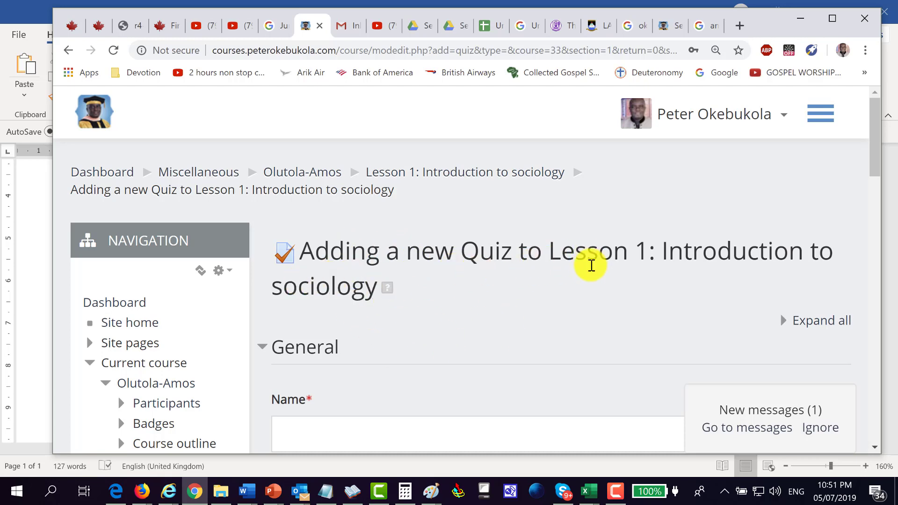
{"action": "scroll", "coordinate": [401, 369], "scroll_direction": "down", "scroll_amount": 1}
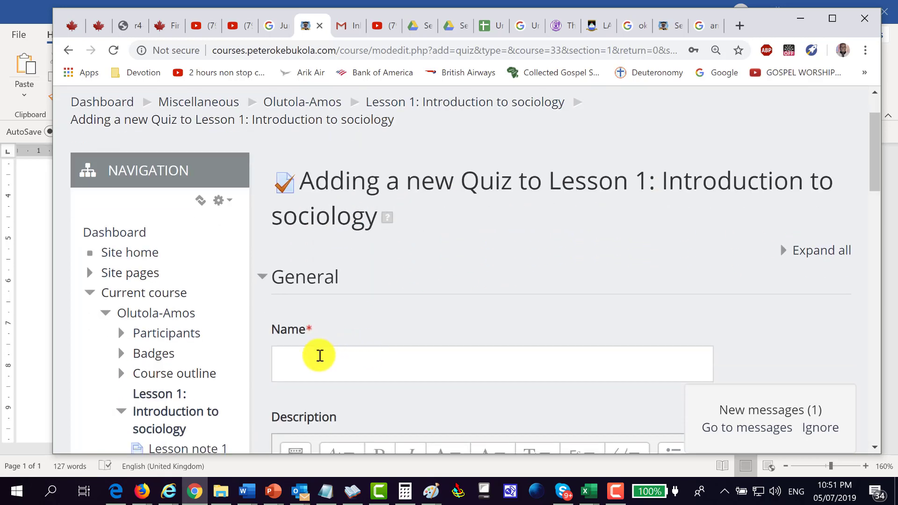
{"action": "left_click", "coordinate": [292, 365]}
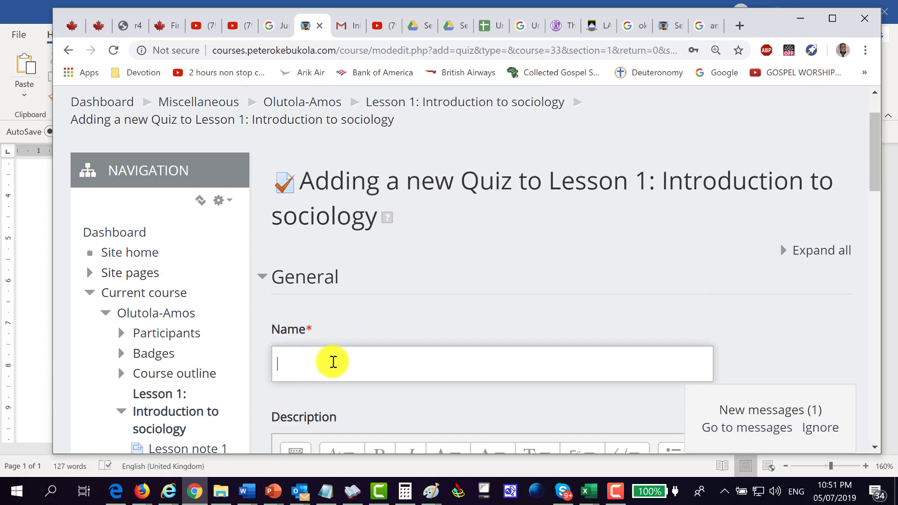
{"action": "scroll", "coordinate": [334, 367], "scroll_direction": "down", "scroll_amount": 1}
{"action": "scroll", "coordinate": [314, 380], "scroll_direction": "down", "scroll_amount": 1}
{"action": "scroll", "coordinate": [315, 387], "scroll_direction": "down", "scroll_amount": 3}
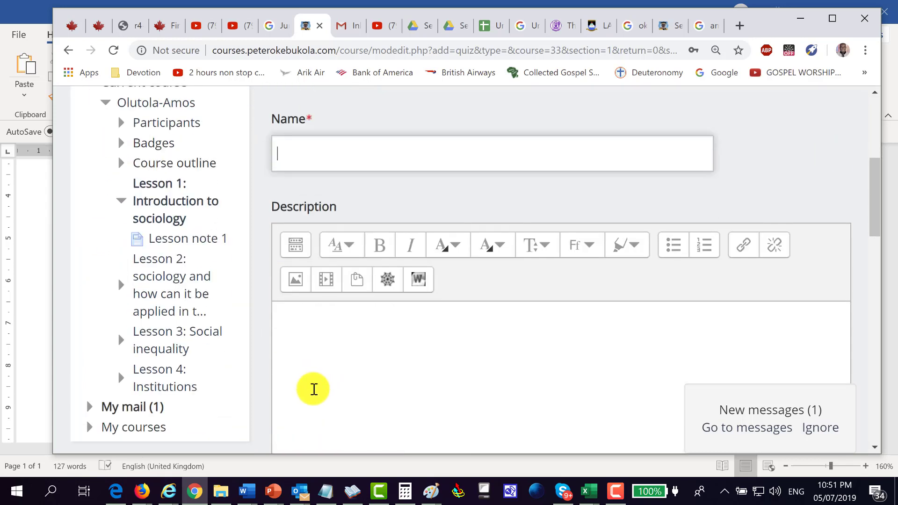
{"action": "scroll", "coordinate": [308, 388], "scroll_direction": "down", "scroll_amount": 2}
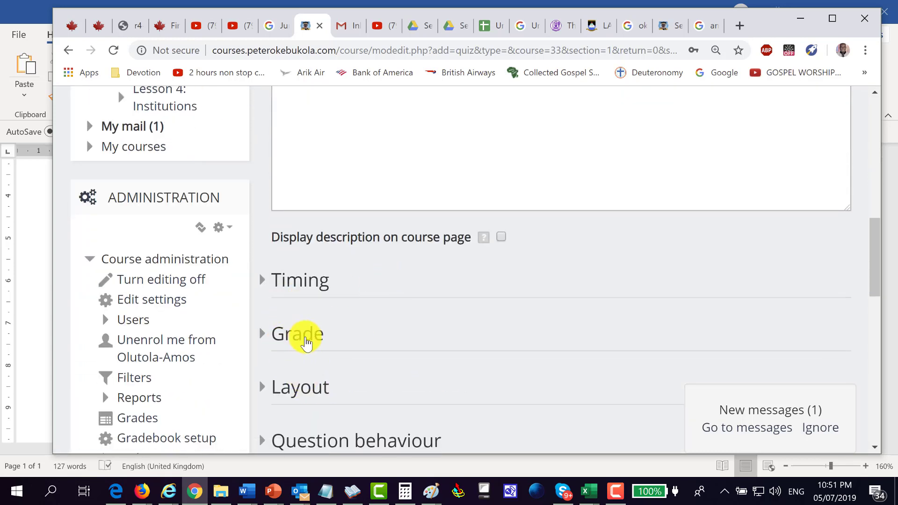
{"action": "scroll", "coordinate": [212, 339], "scroll_direction": "down", "scroll_amount": 1}
{"action": "scroll", "coordinate": [381, 345], "scroll_direction": "down", "scroll_amount": 4}
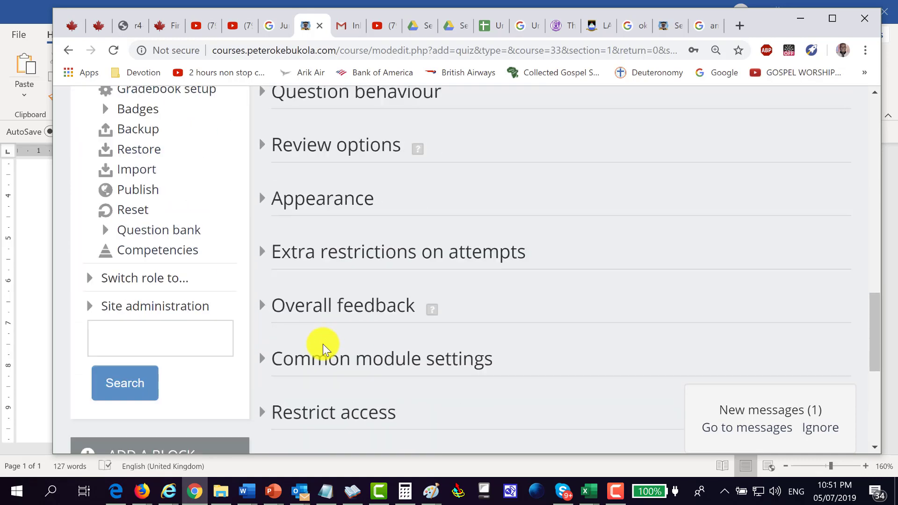
{"action": "scroll", "coordinate": [348, 365], "scroll_direction": "down", "scroll_amount": 5}
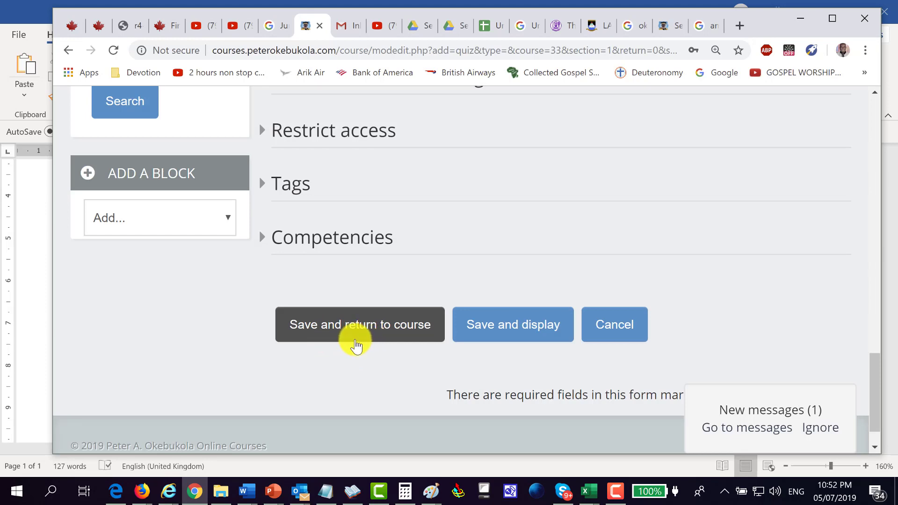
Step: Check the naming instruction in the setup steps document, and name the new quiz "Test on Lesson 1" in Chrome
{"action": "key", "text": "alt+Tab"}
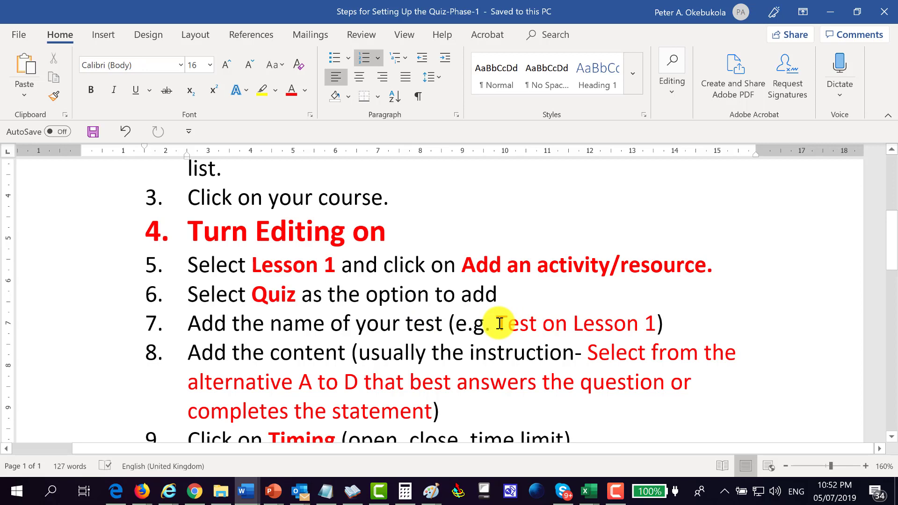
{"action": "key", "text": "alt+Tab"}
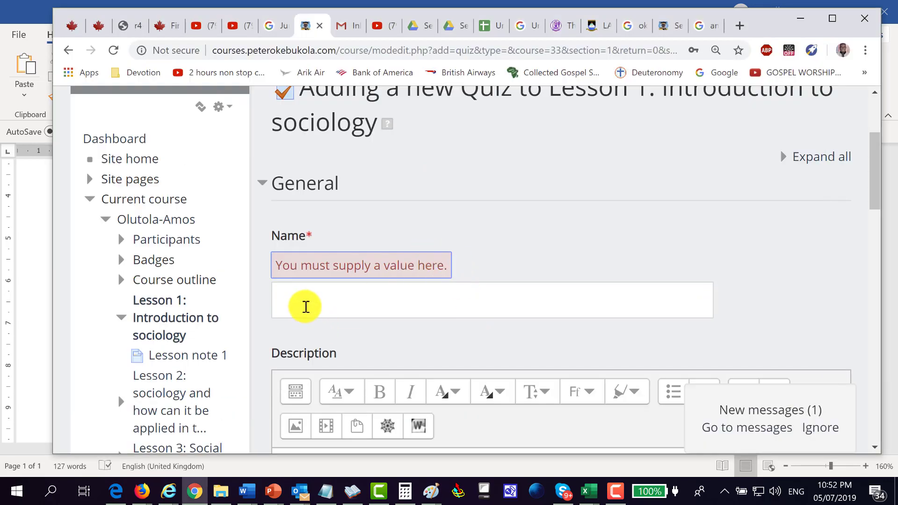
{"action": "left_click", "coordinate": [306, 307]}
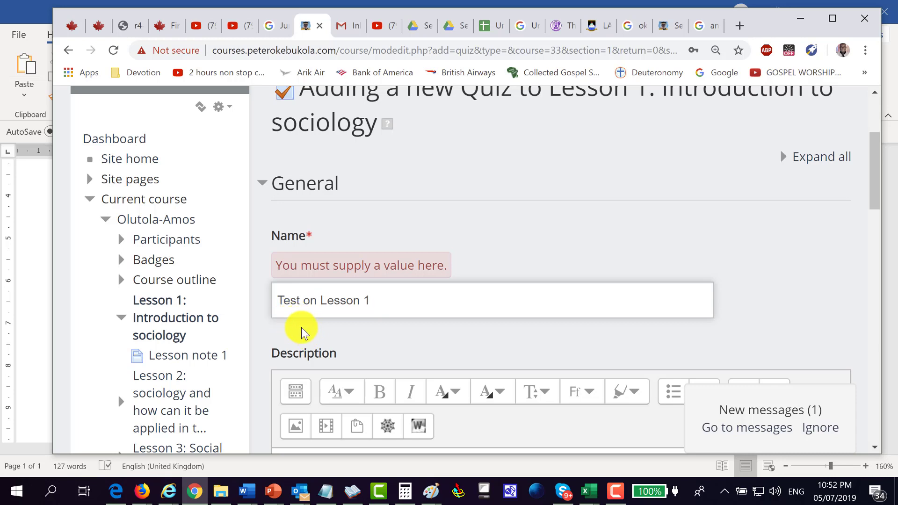
Step: Place the cursor in the quiz's empty Description field, check instruction 8 in the Word document, and return to the form
{"action": "scroll", "coordinate": [306, 320], "scroll_direction": "down", "scroll_amount": 3}
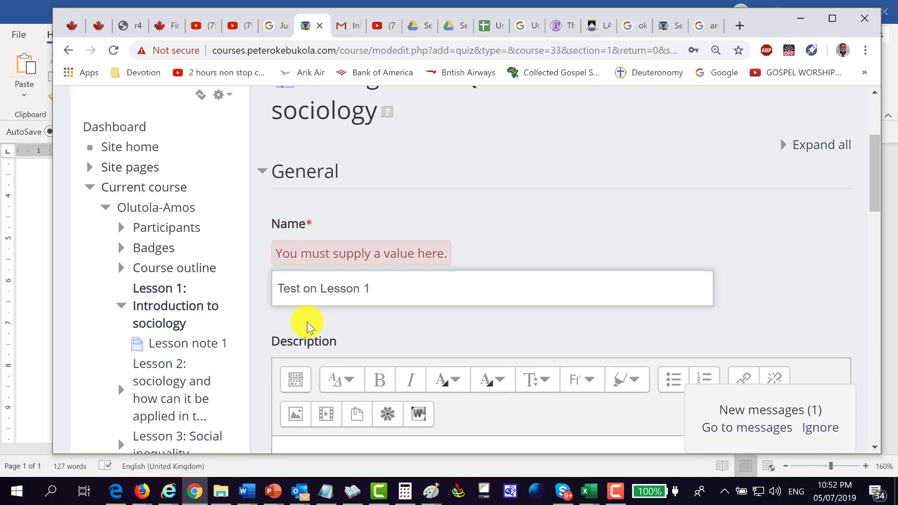
{"action": "left_click", "coordinate": [300, 323]}
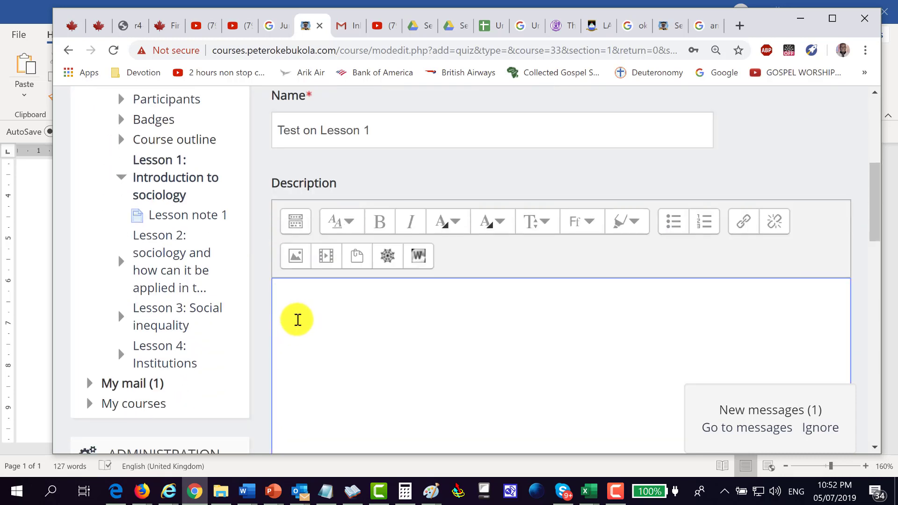
{"action": "key", "text": "alt+Tab"}
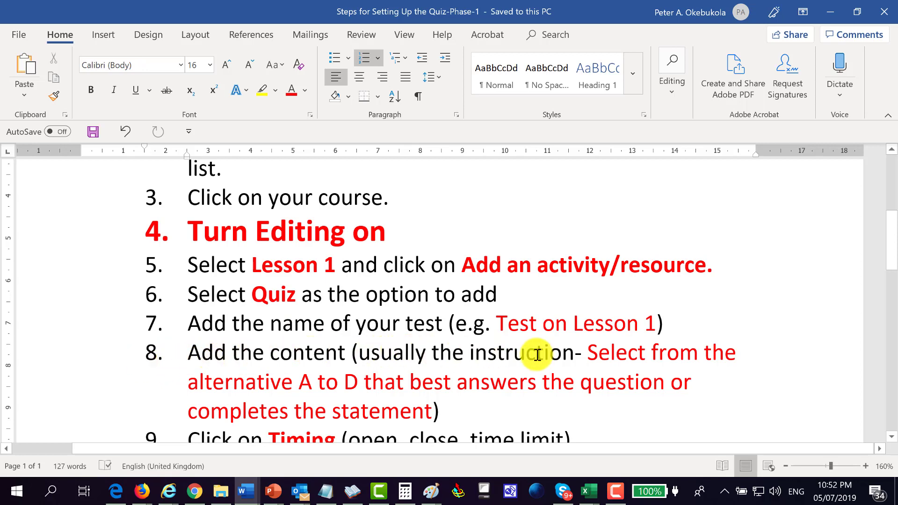
{"action": "key", "text": "alt+Tab"}
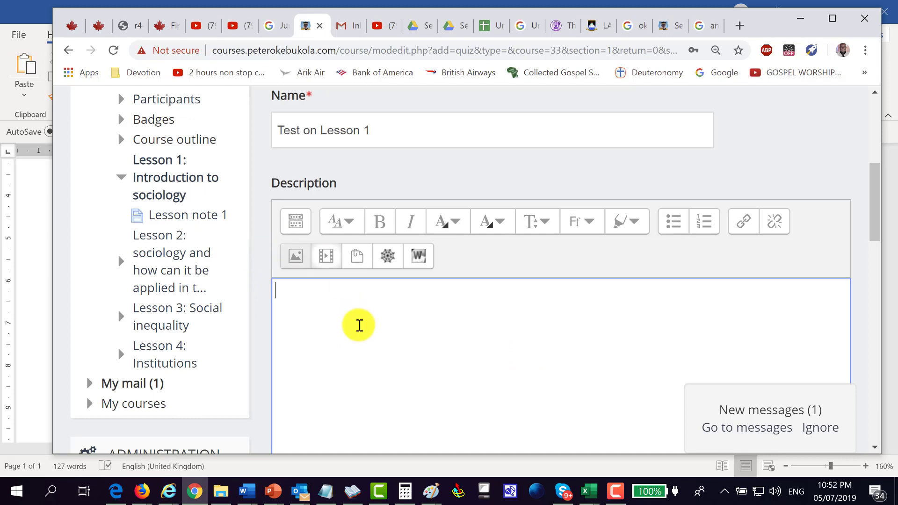
Step: Switch to Word, replace "content" with "Description" in instruction 8, and colour the new word red
{"action": "key", "text": "alt+Tab"}
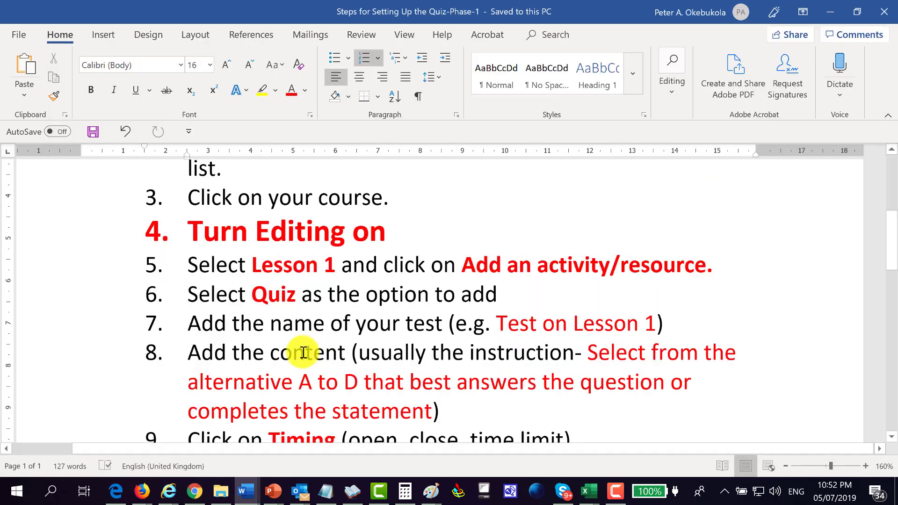
{"action": "double_click", "coordinate": [304, 351]}
{"action": "type", "text": "Description"}
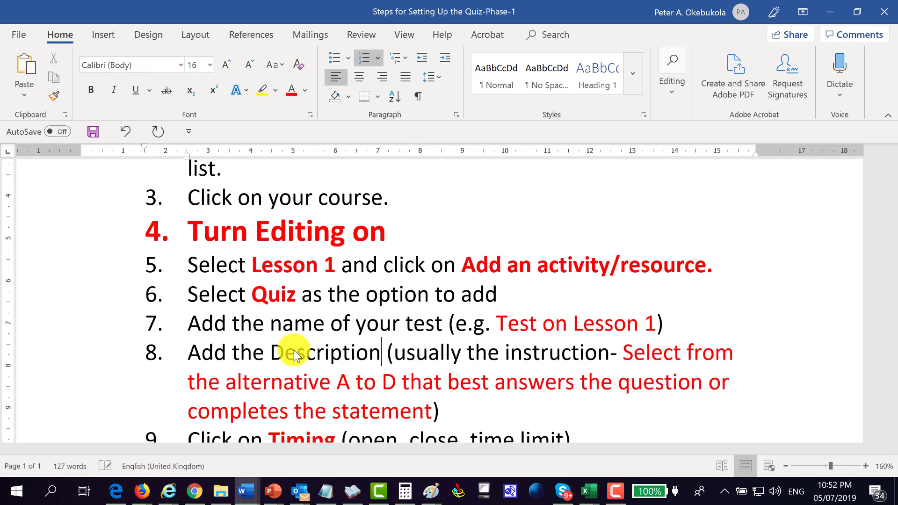
{"action": "double_click", "coordinate": [295, 351]}
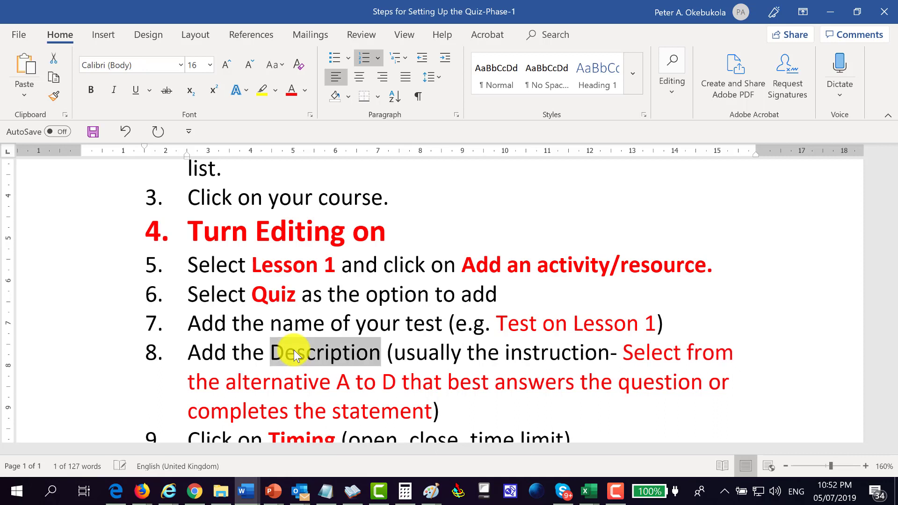
{"action": "left_click", "coordinate": [291, 90]}
{"action": "left_click", "coordinate": [429, 297]}
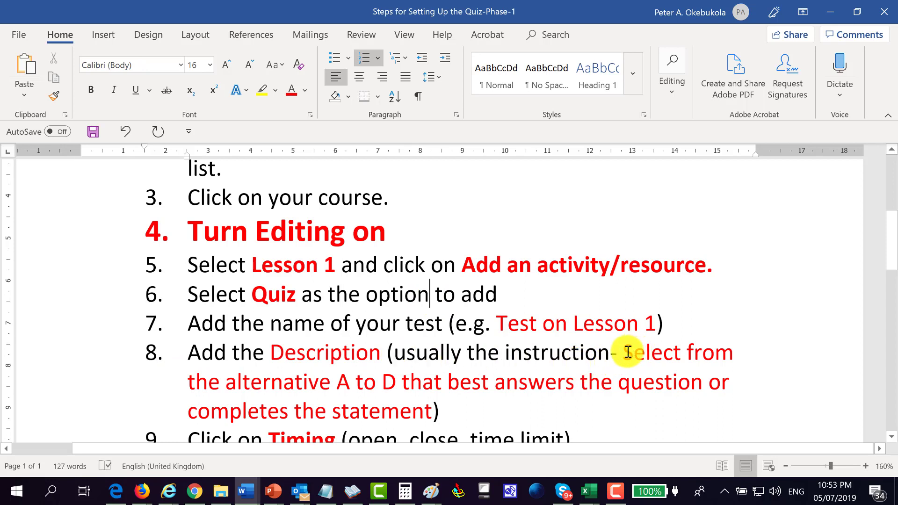
Step: Copy "Select from the alternative A to D that best answers the question or completes the statement" from instruction 8 into the quiz's Description in Chrome
{"action": "left_click_drag", "start_coordinate": [627, 355], "coordinate": [434, 415]}
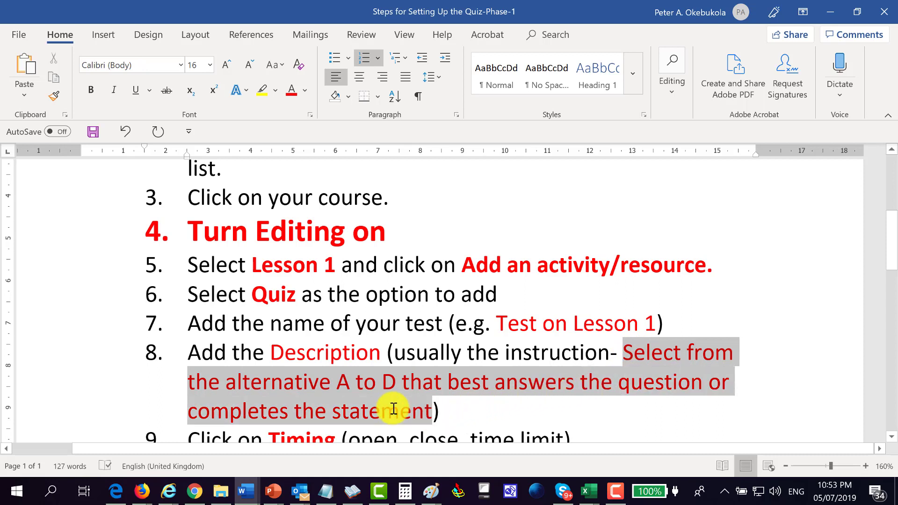
{"action": "right_click", "coordinate": [353, 395]}
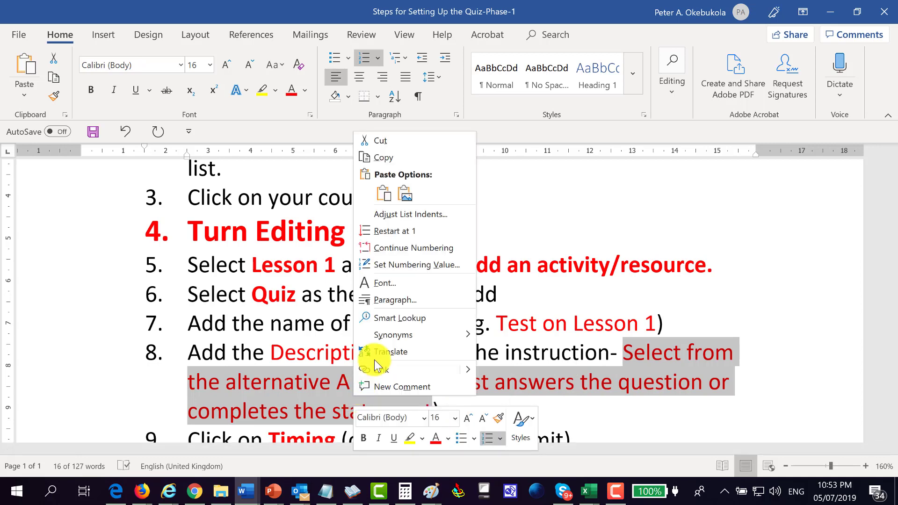
{"action": "left_click", "coordinate": [383, 159]}
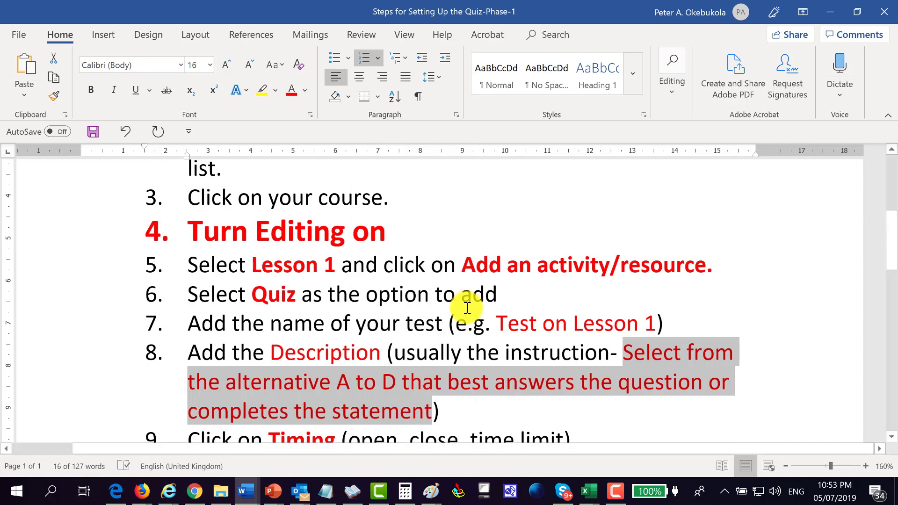
{"action": "left_click", "coordinate": [463, 302]}
{"action": "key", "text": "alt+Tab"}
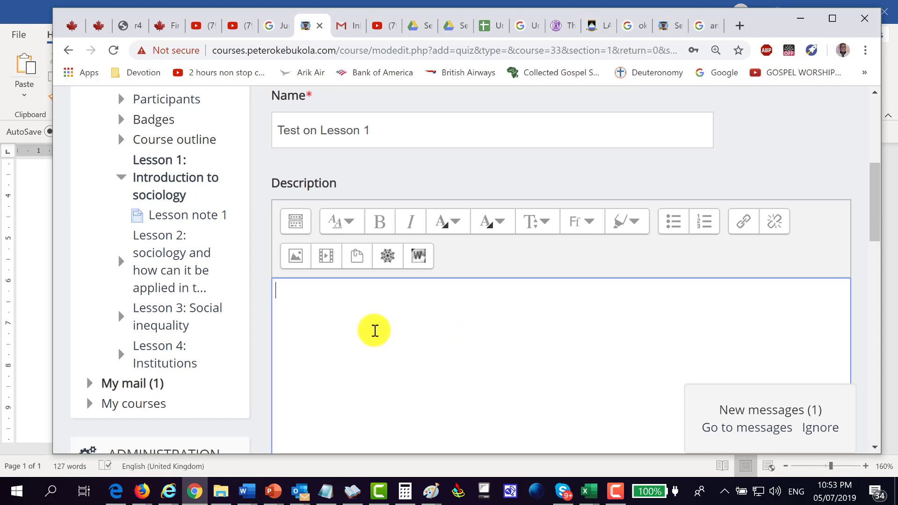
{"action": "key", "text": "ctrl+v"}
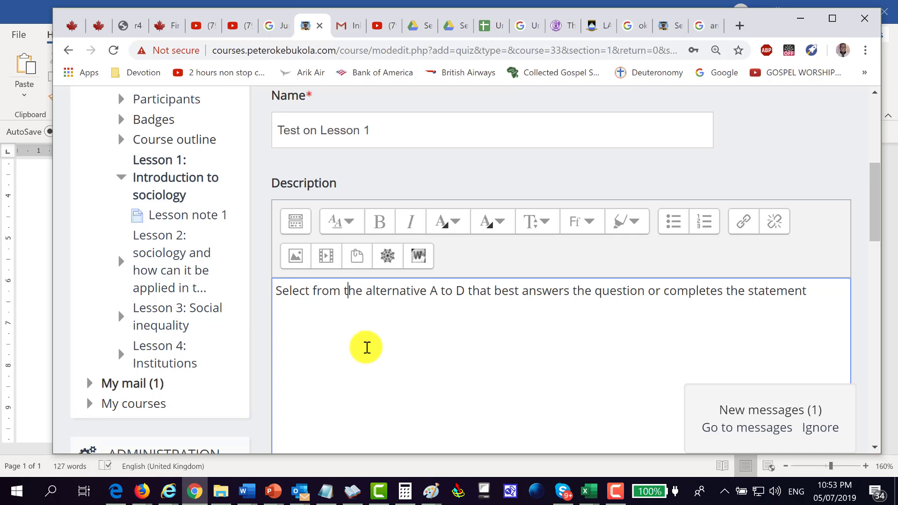
Step: Switch to Word to read the Timing, Grade and Layout instructions in the setup steps document, and dismiss the incoming mail notifications
{"action": "scroll", "coordinate": [367, 348], "scroll_direction": "down", "scroll_amount": 3}
{"action": "scroll", "coordinate": [368, 348], "scroll_direction": "down", "scroll_amount": 2}
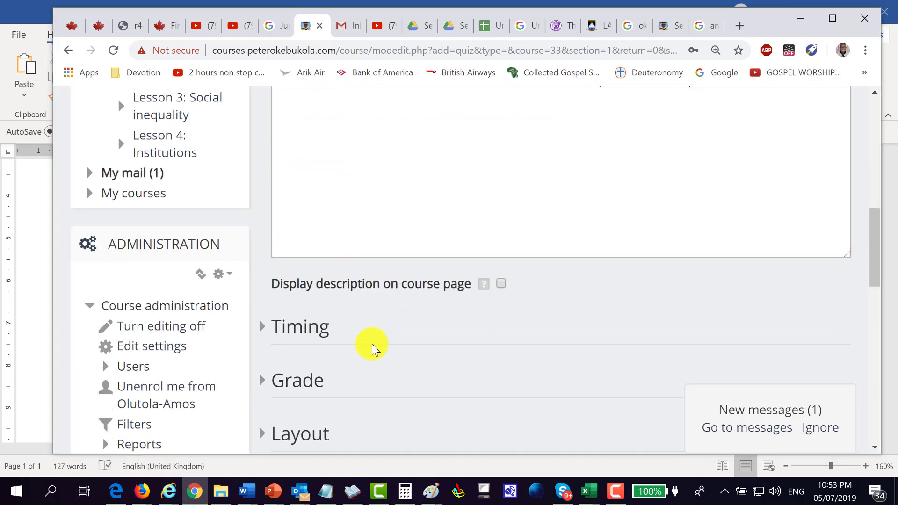
{"action": "key", "text": "alt+Tab"}
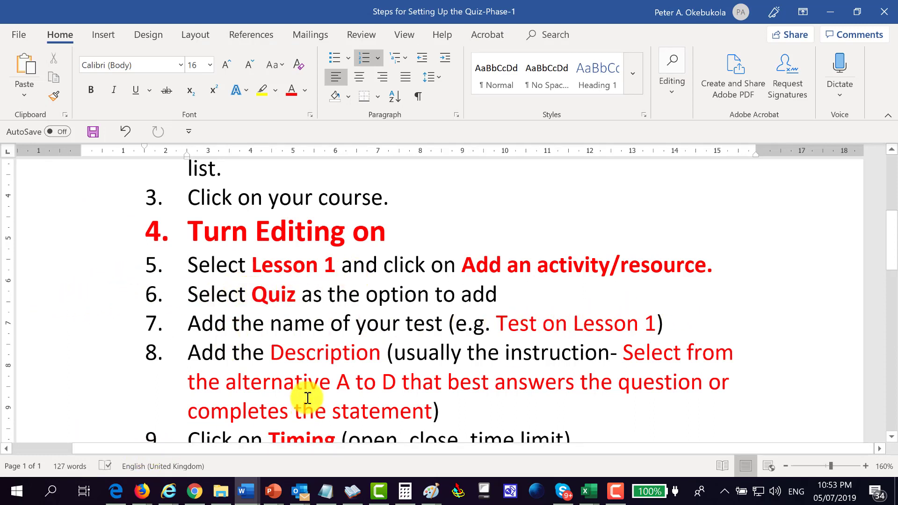
{"action": "scroll", "coordinate": [281, 393], "scroll_direction": "down", "scroll_amount": 2}
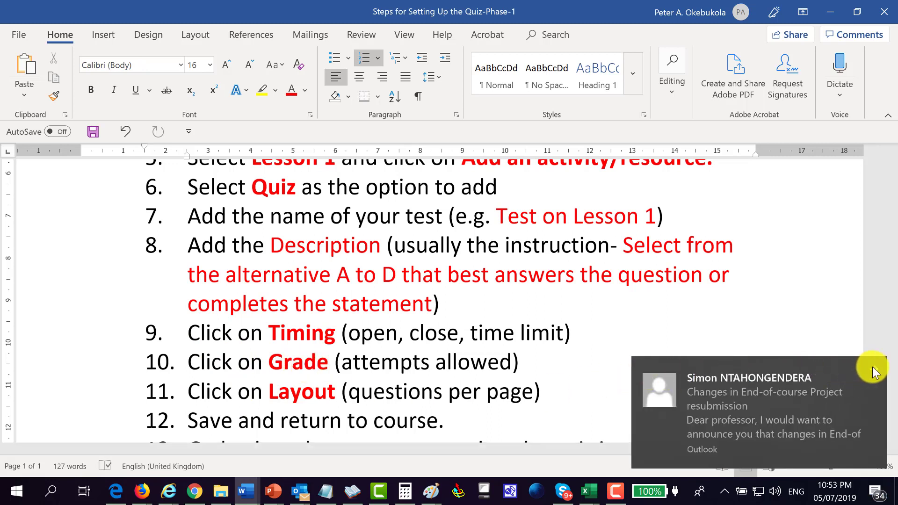
{"action": "left_click", "coordinate": [873, 370]}
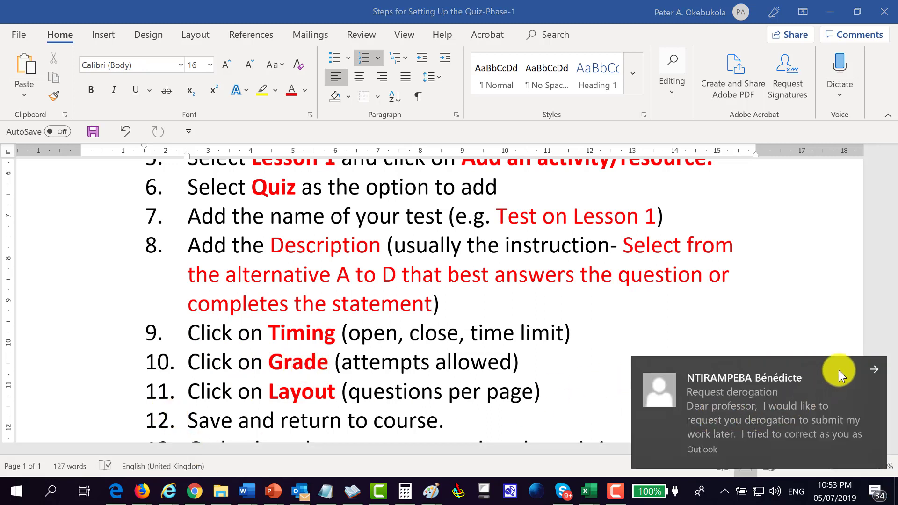
{"action": "left_click", "coordinate": [873, 366]}
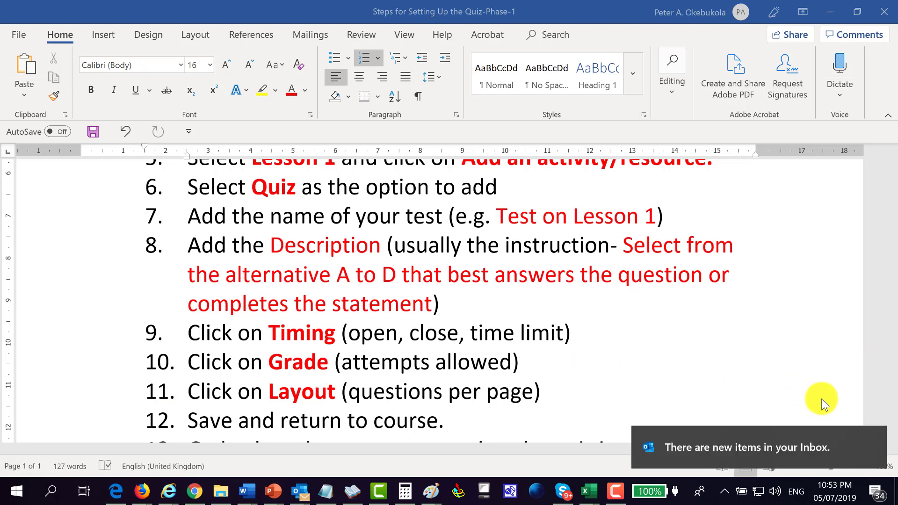
{"action": "left_click", "coordinate": [876, 440]}
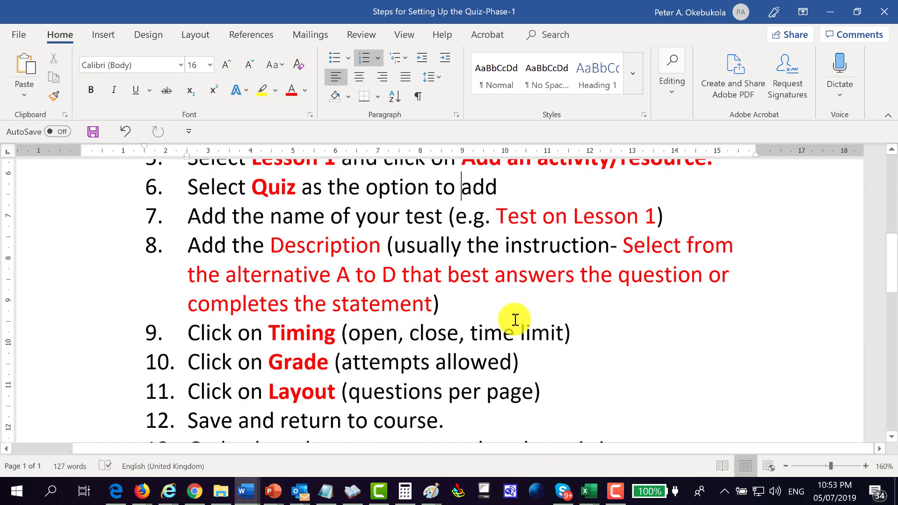
Step: Expand the Timing section of the quiz form in Chrome, checking instruction 9 in the Word document before returning to the form
{"action": "key", "text": "alt+Tab"}
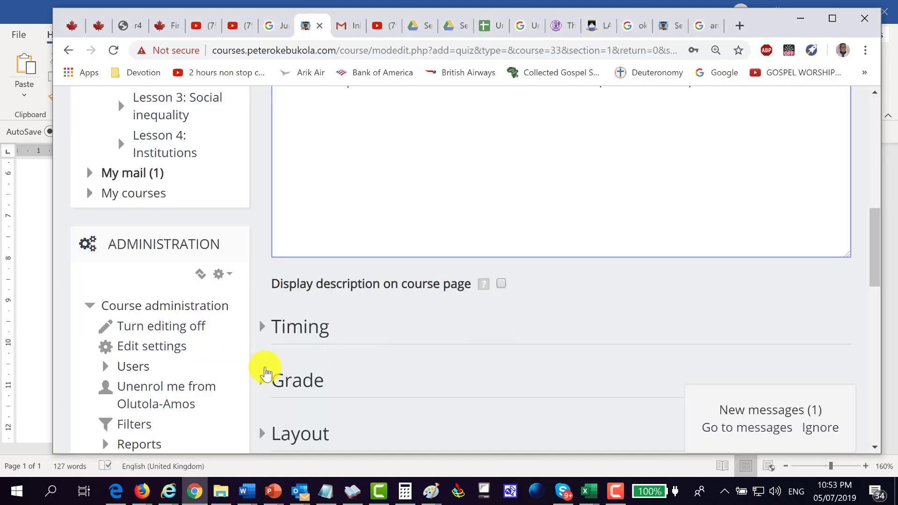
{"action": "left_click", "coordinate": [295, 332]}
{"action": "key", "text": "alt+Tab"}
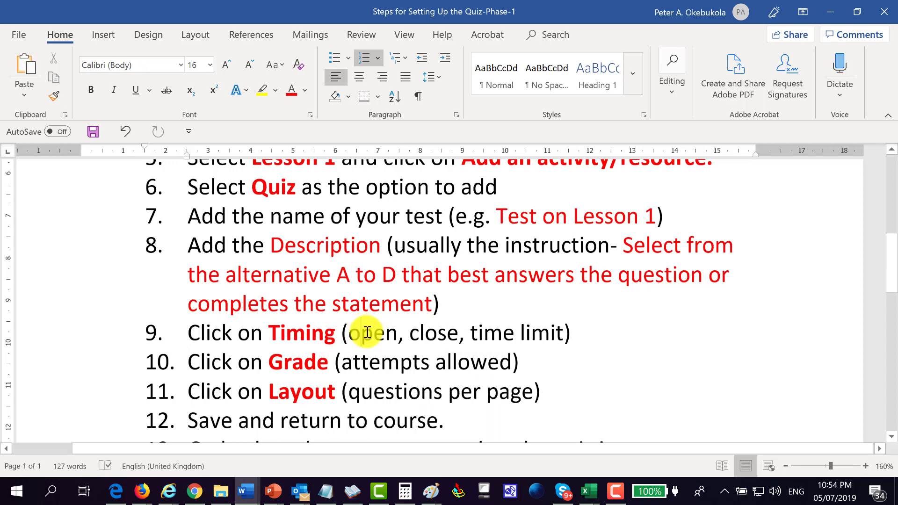
{"action": "left_click", "coordinate": [436, 330]}
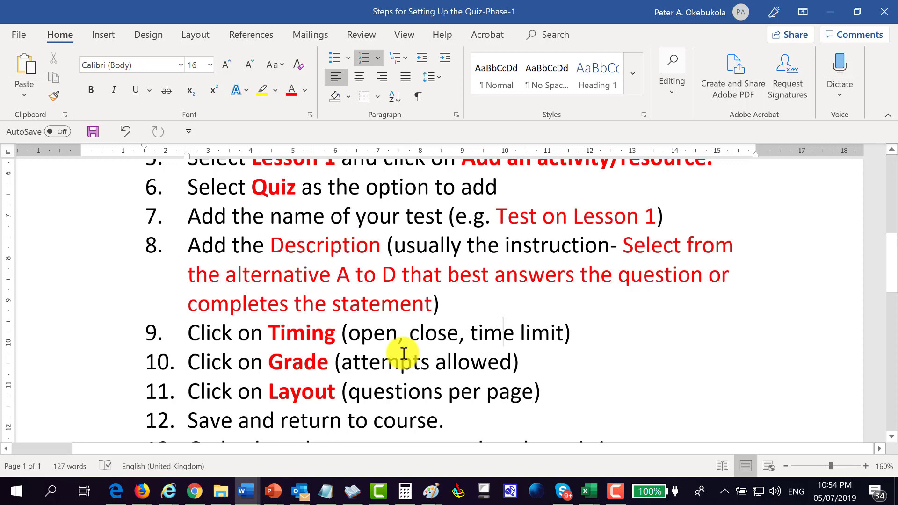
{"action": "key", "text": "alt+Tab"}
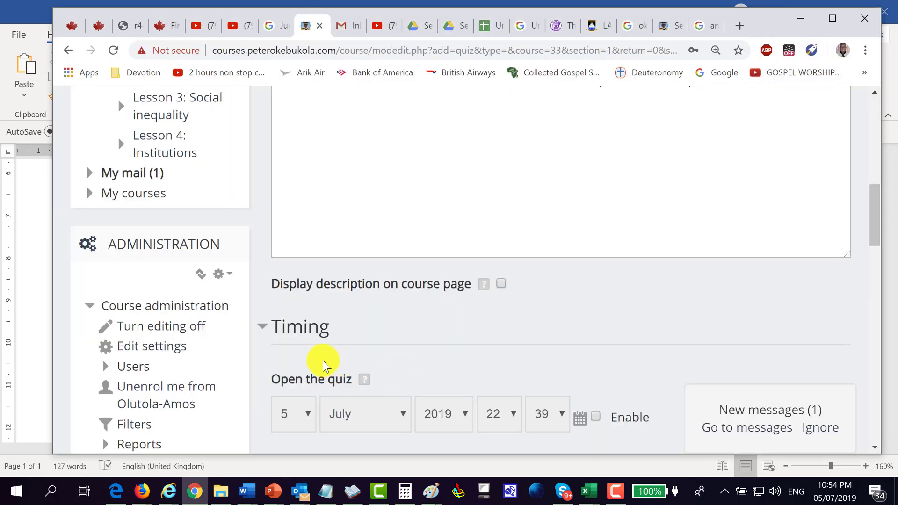
{"action": "left_click", "coordinate": [296, 329]}
{"action": "left_click", "coordinate": [292, 327]}
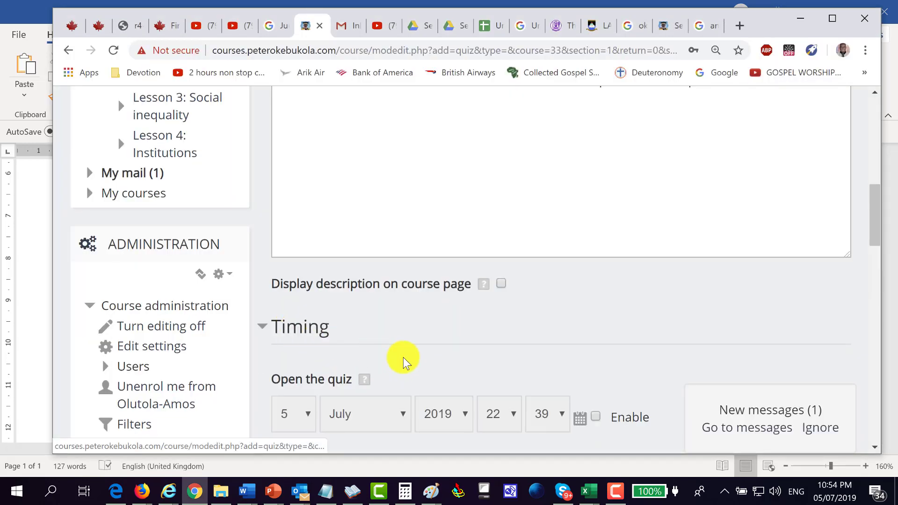
Step: Enable the "Open the quiz" date and set it to day 10 of July 2019 at 08:00
{"action": "scroll", "coordinate": [431, 375], "scroll_direction": "down", "scroll_amount": 3}
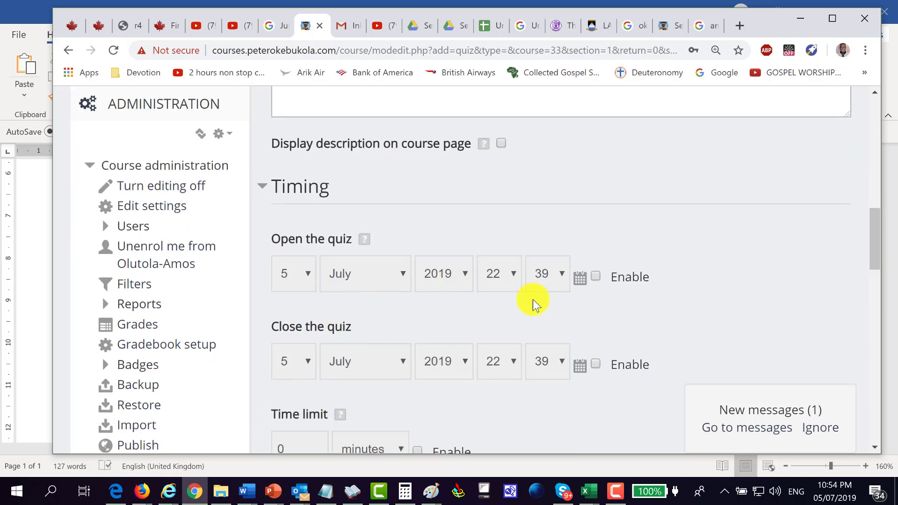
{"action": "scroll", "coordinate": [632, 286], "scroll_direction": "down", "scroll_amount": 2}
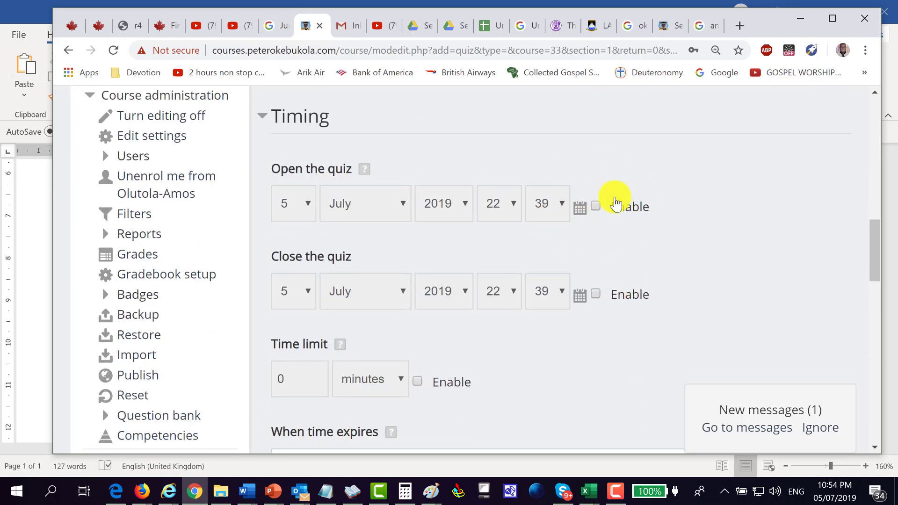
{"action": "left_click", "coordinate": [595, 206]}
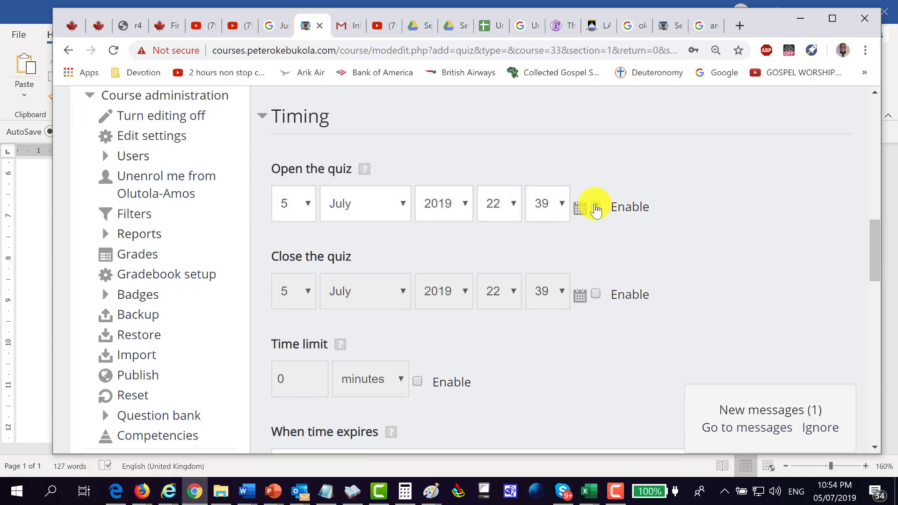
{"action": "left_click", "coordinate": [307, 208]}
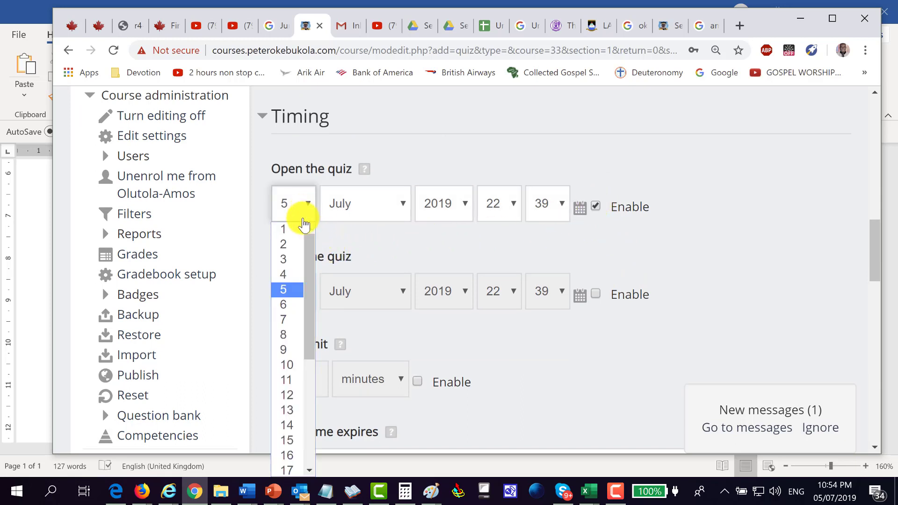
{"action": "left_click", "coordinate": [287, 365]}
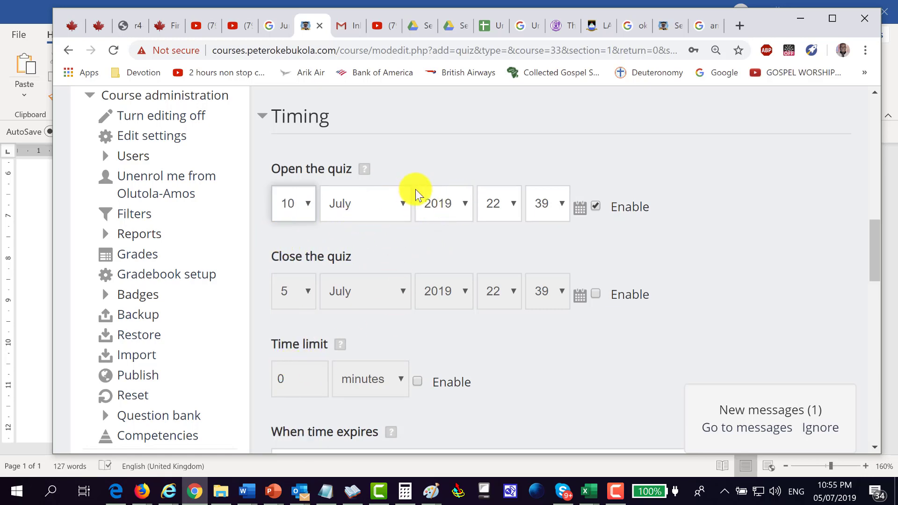
{"action": "left_click", "coordinate": [513, 210]}
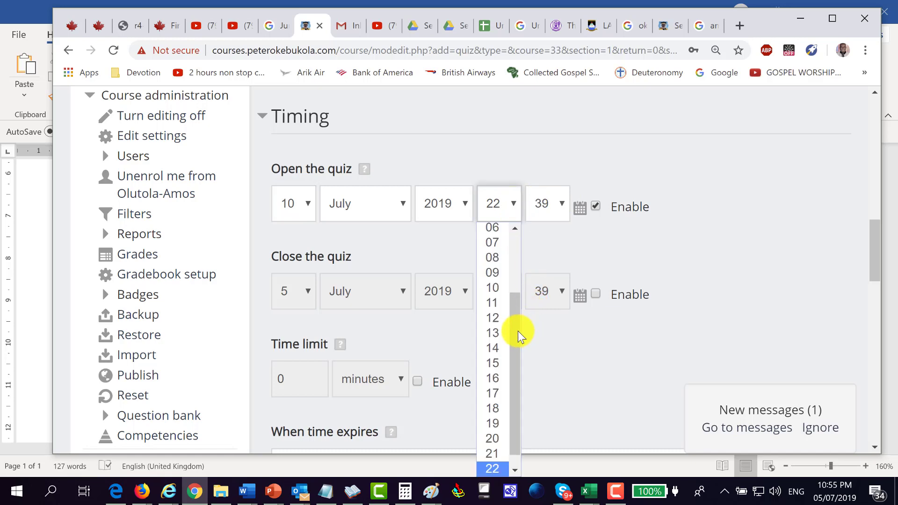
{"action": "left_click_drag", "start_coordinate": [514, 337], "coordinate": [502, 297]}
{"action": "left_click", "coordinate": [499, 285]}
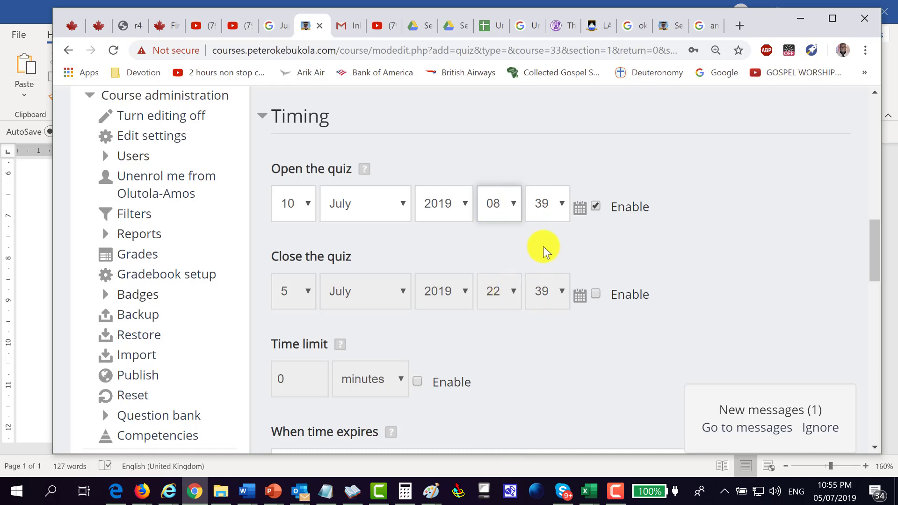
{"action": "left_click", "coordinate": [562, 206]}
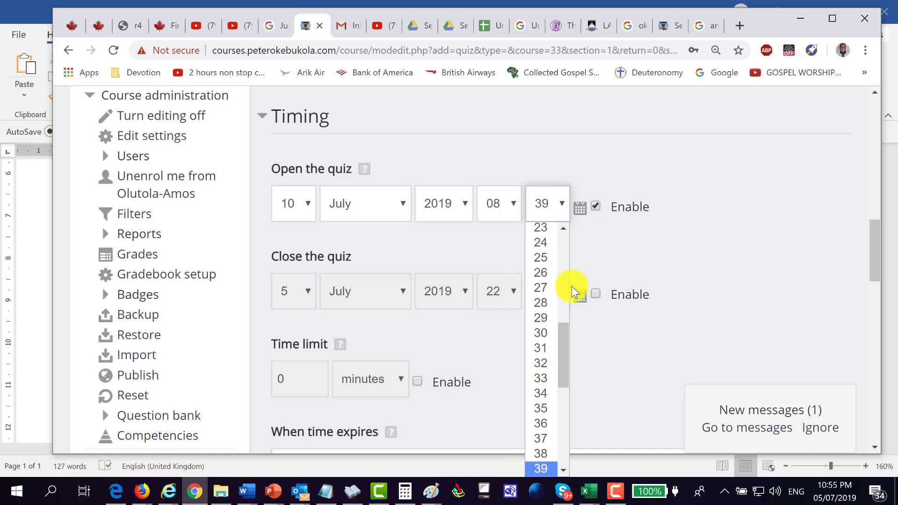
{"action": "left_click_drag", "start_coordinate": [563, 345], "coordinate": [541, 238]}
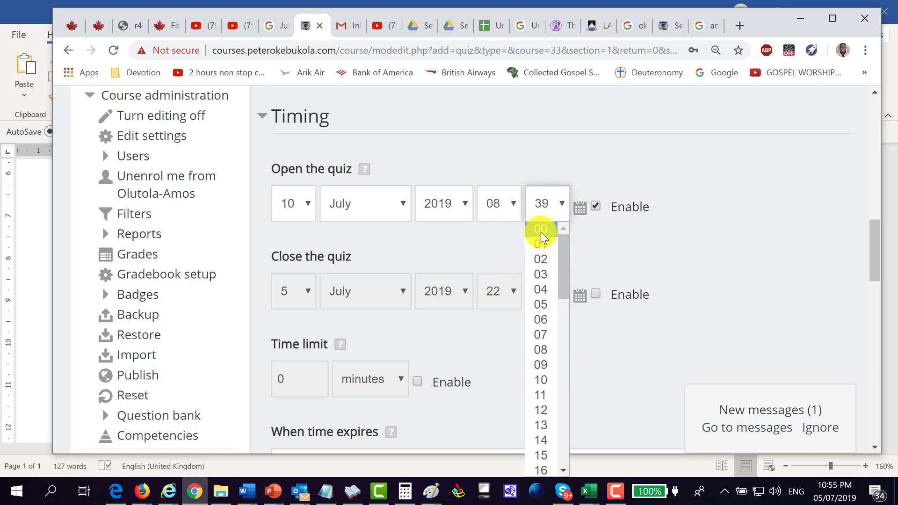
{"action": "left_click", "coordinate": [540, 231]}
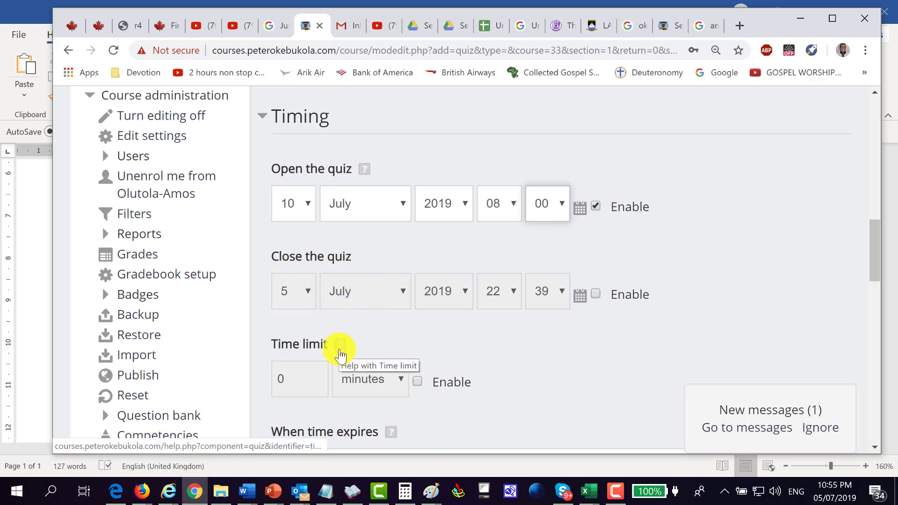
Step: Enable the "Close the quiz" date and set it to day 10 of July 2019 at 18:00
{"action": "left_click", "coordinate": [595, 296]}
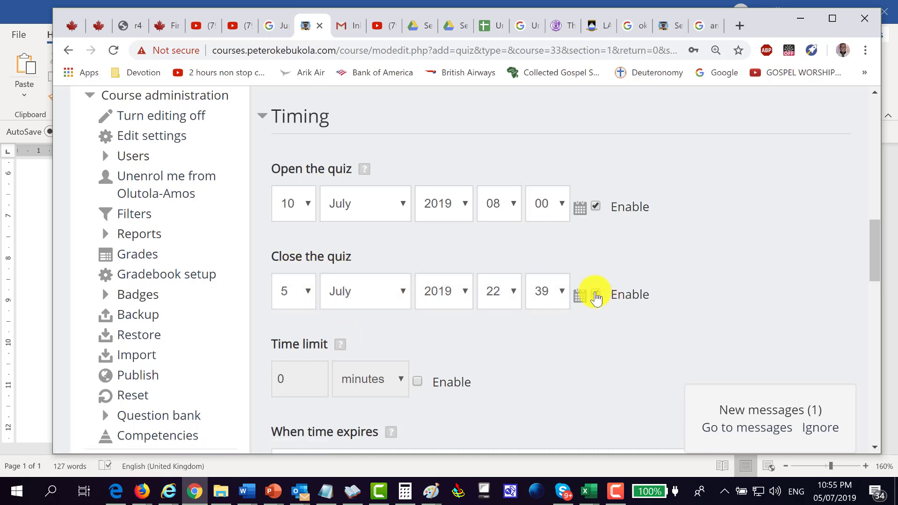
{"action": "left_click", "coordinate": [307, 299]}
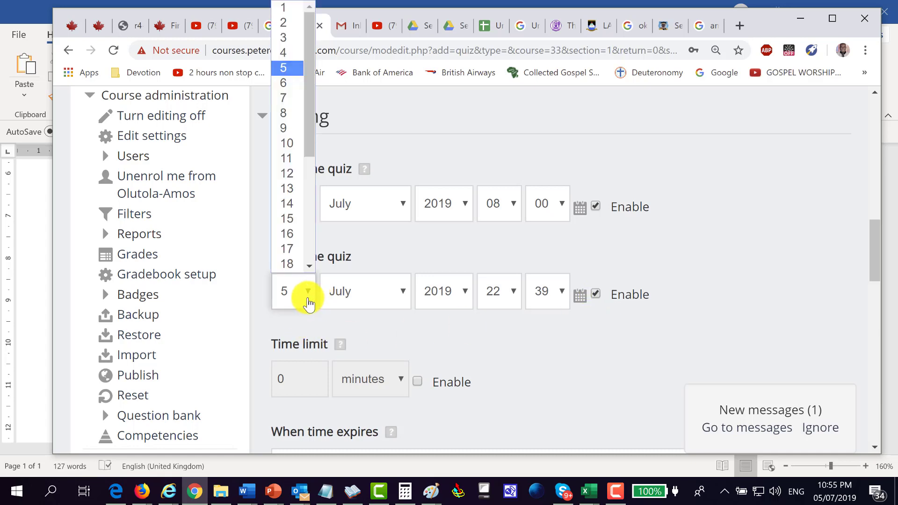
{"action": "left_click", "coordinate": [281, 143]}
{"action": "left_click", "coordinate": [511, 295]}
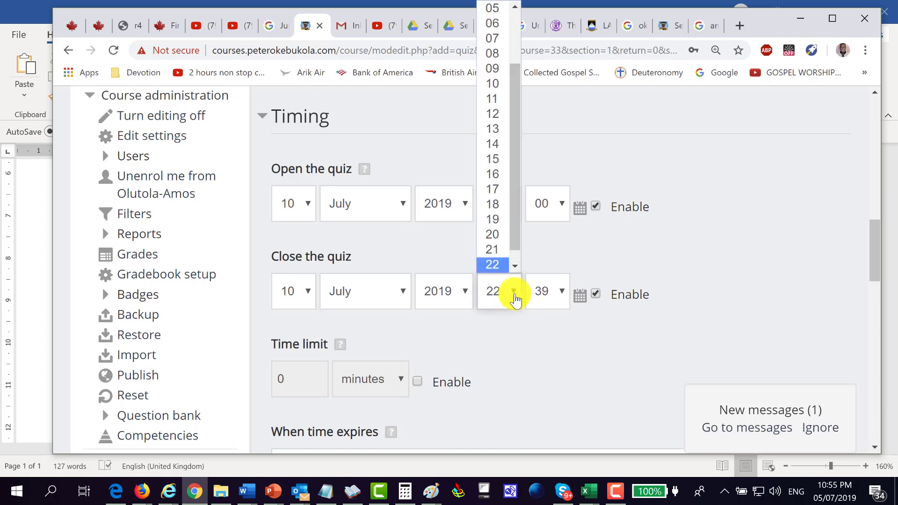
{"action": "left_click", "coordinate": [491, 209]}
{"action": "left_click", "coordinate": [562, 292]}
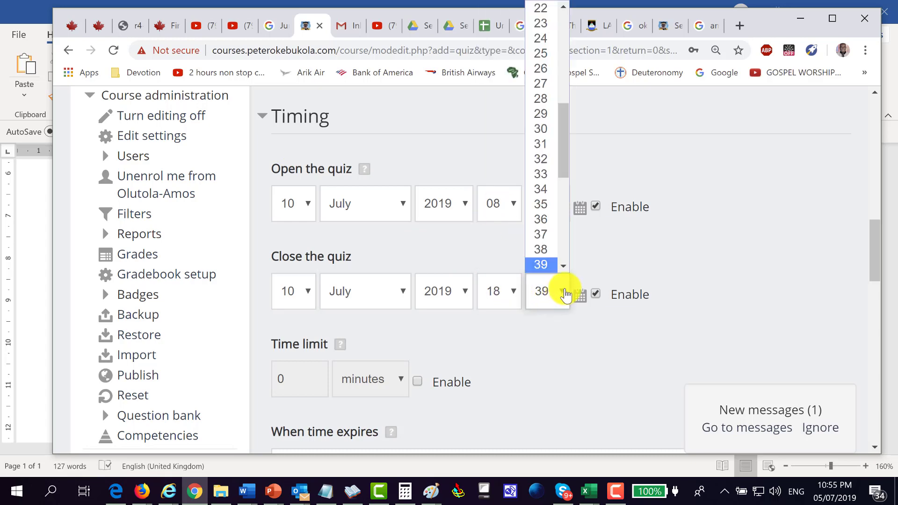
{"action": "left_click_drag", "start_coordinate": [563, 170], "coordinate": [554, 64]}
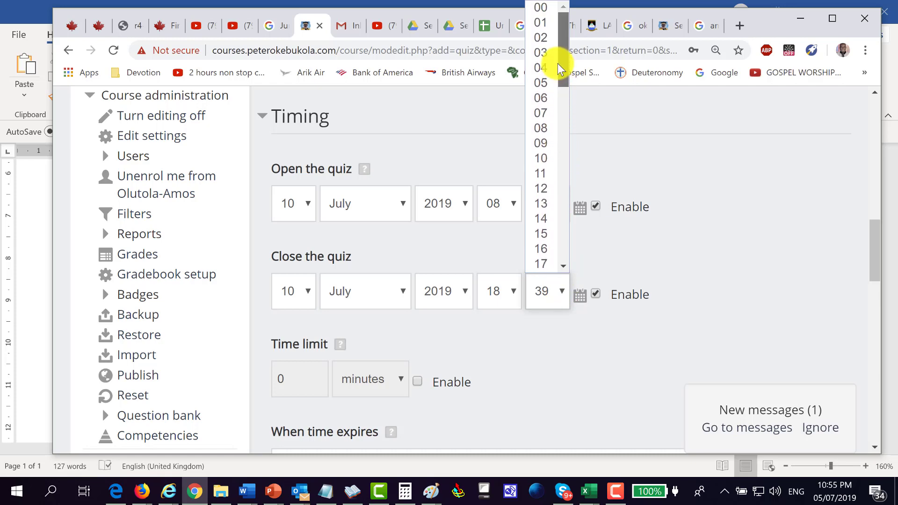
{"action": "left_click", "coordinate": [538, 8]}
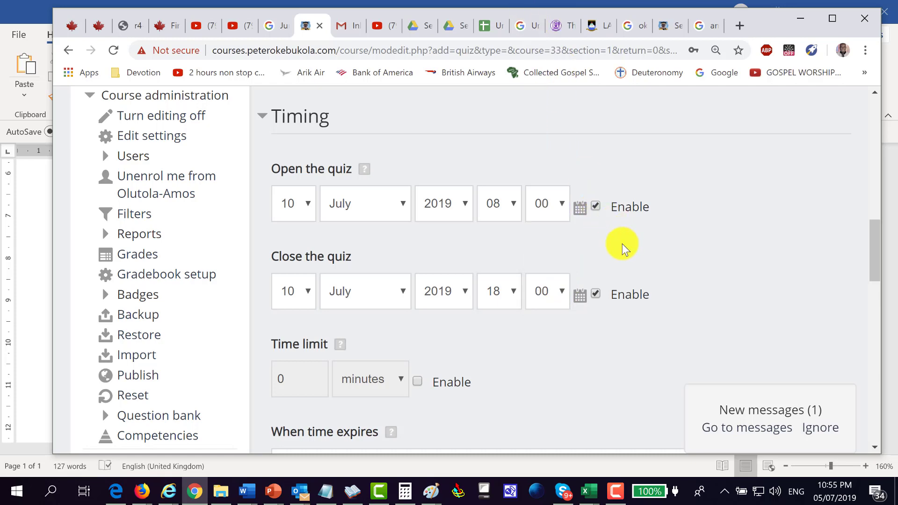
Step: Recheck instruction 9 in Word, and in Chrome enable the quiz's time limit and set it to 10 minutes
{"action": "key", "text": "alt+Tab"}
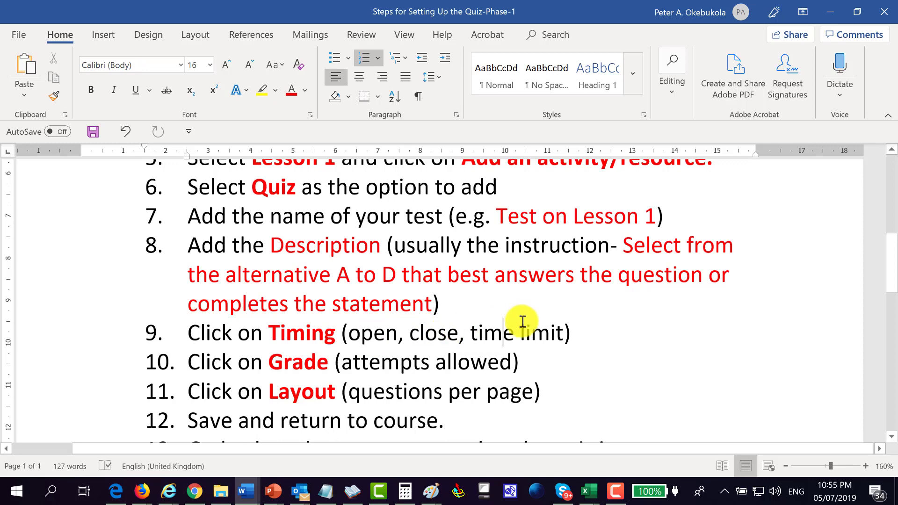
{"action": "key", "text": "alt+Tab"}
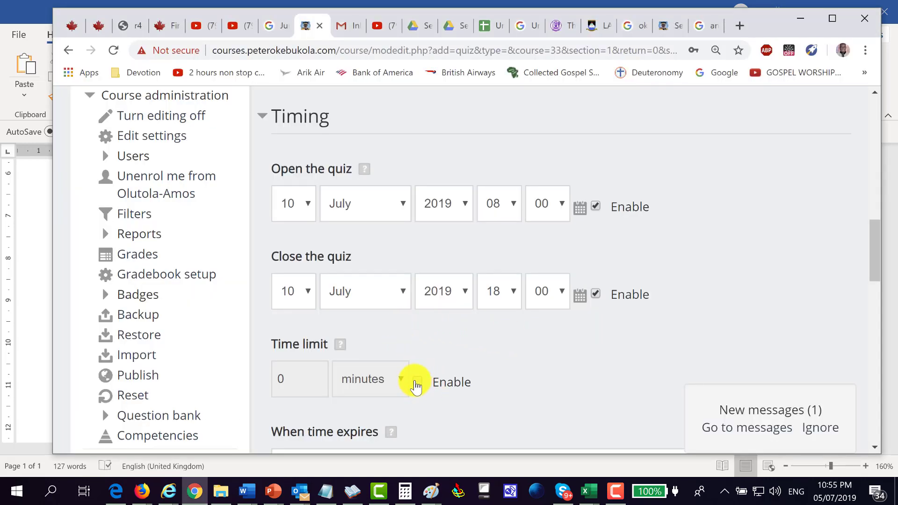
{"action": "left_click", "coordinate": [418, 382]}
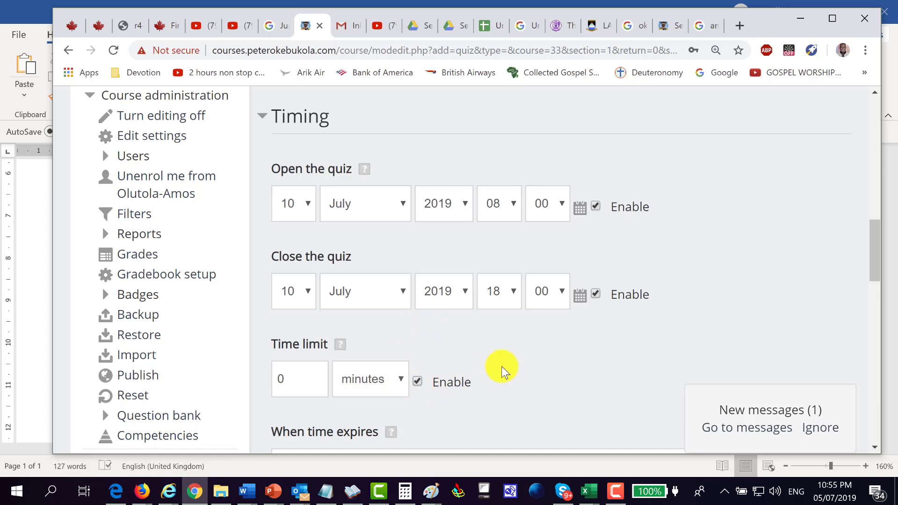
{"action": "scroll", "coordinate": [501, 369], "scroll_direction": "down", "scroll_amount": 2}
{"action": "double_click", "coordinate": [274, 310]}
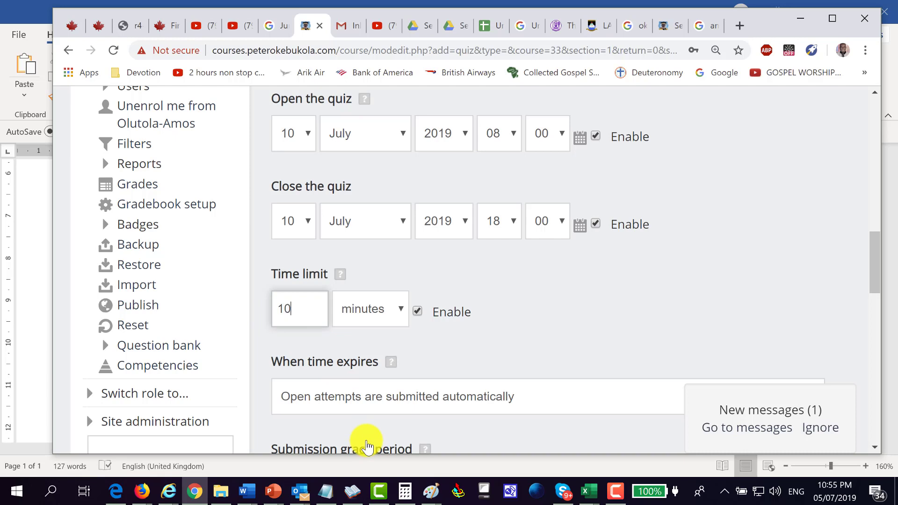
{"action": "left_click", "coordinate": [400, 314]}
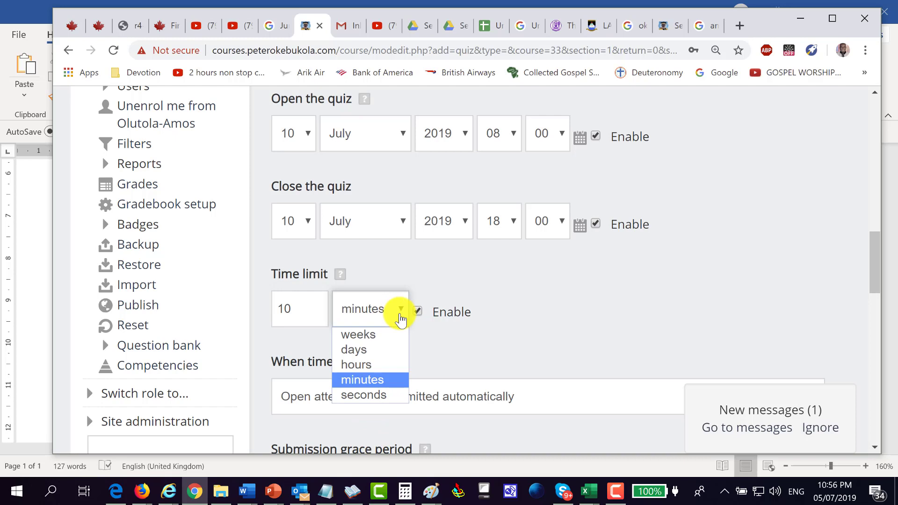
{"action": "left_click", "coordinate": [377, 277]}
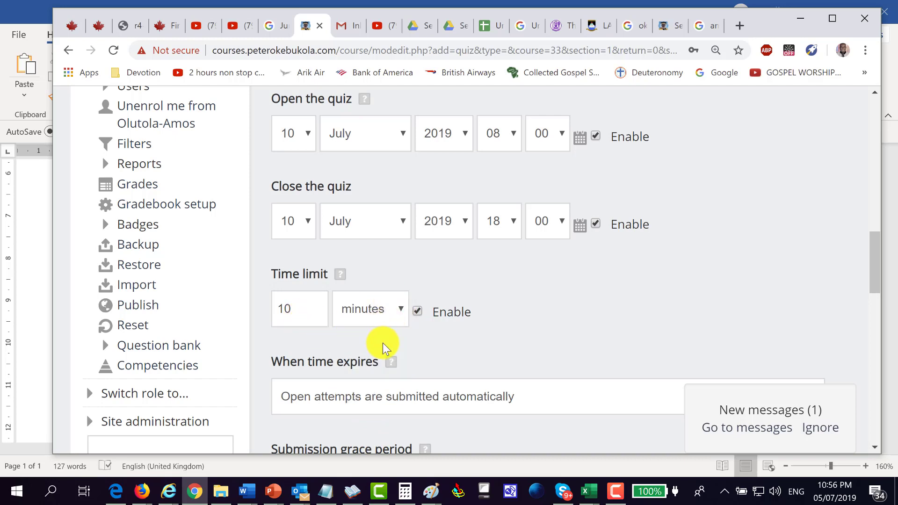
Step: Check instruction 10 in the Word document and expand the Grade section of the quiz form in Chrome
{"action": "key", "text": "alt+Tab"}
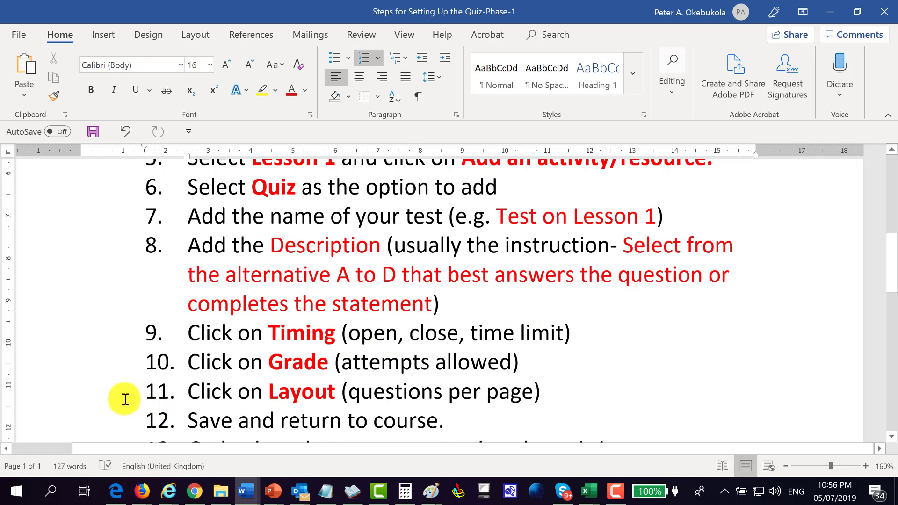
{"action": "key", "text": "alt+Tab"}
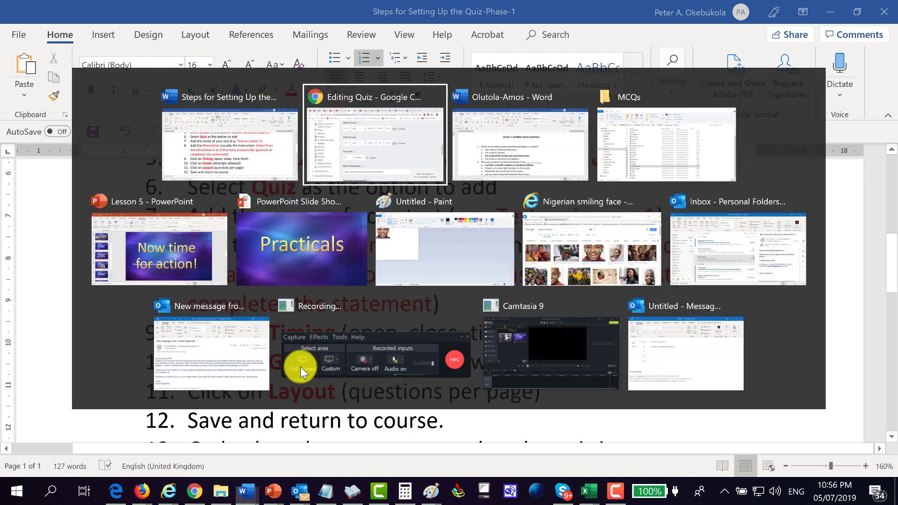
{"action": "scroll", "coordinate": [347, 349], "scroll_direction": "down", "scroll_amount": 5}
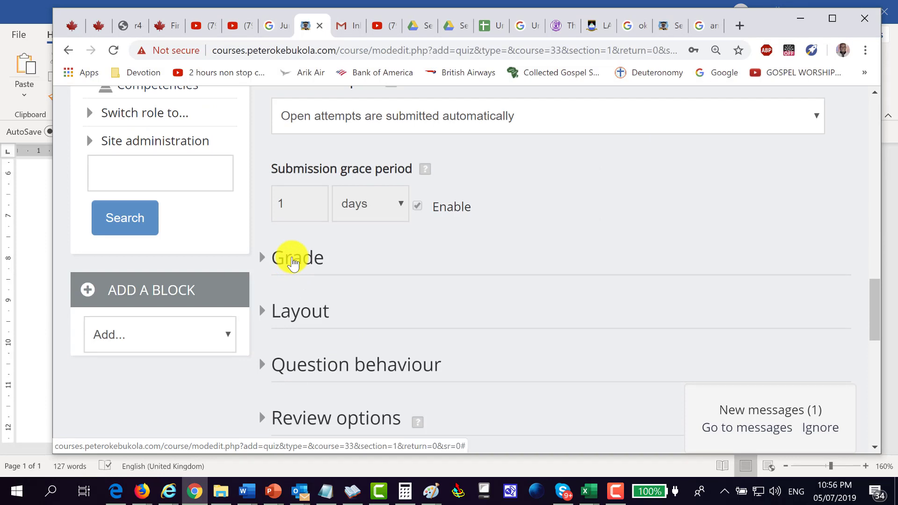
{"action": "left_click", "coordinate": [293, 259]}
{"action": "key", "text": "alt+Tab"}
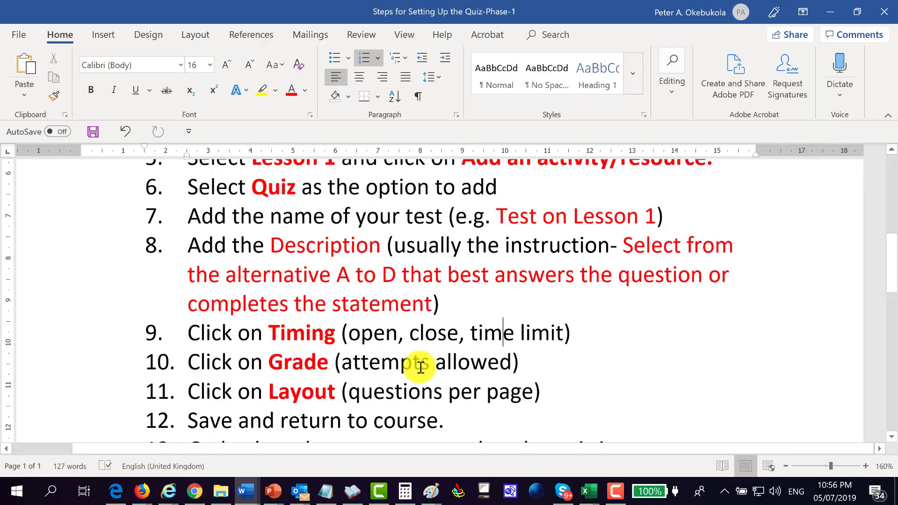
{"action": "left_click", "coordinate": [502, 333]}
{"action": "key", "text": "alt"}
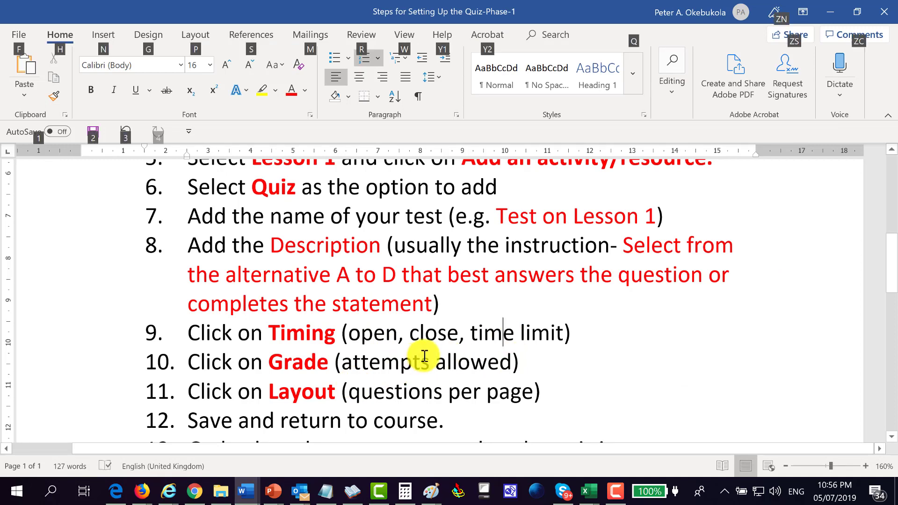
{"action": "key", "text": "alt+Tab"}
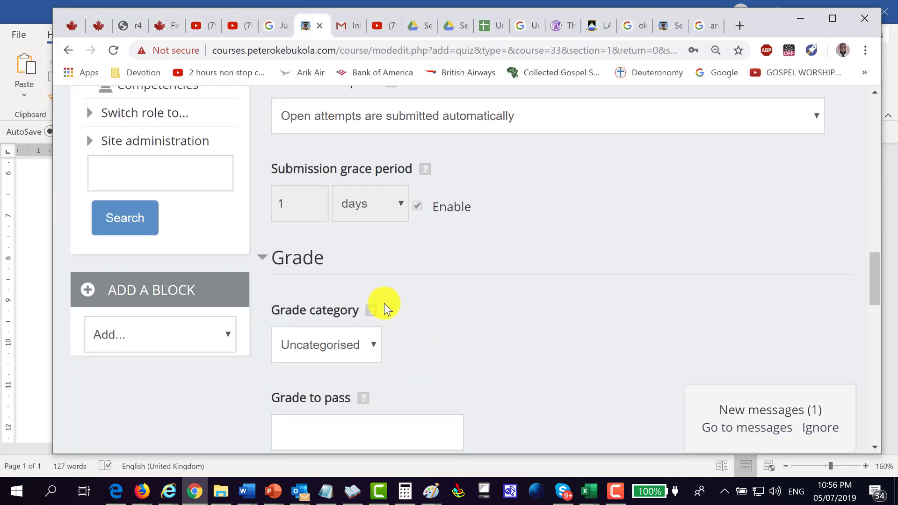
Step: Set the quiz's allowed attempts to 1 in the Grade section
{"action": "scroll", "coordinate": [409, 304], "scroll_direction": "down", "scroll_amount": 3}
{"action": "scroll", "coordinate": [412, 302], "scroll_direction": "down", "scroll_amount": 2}
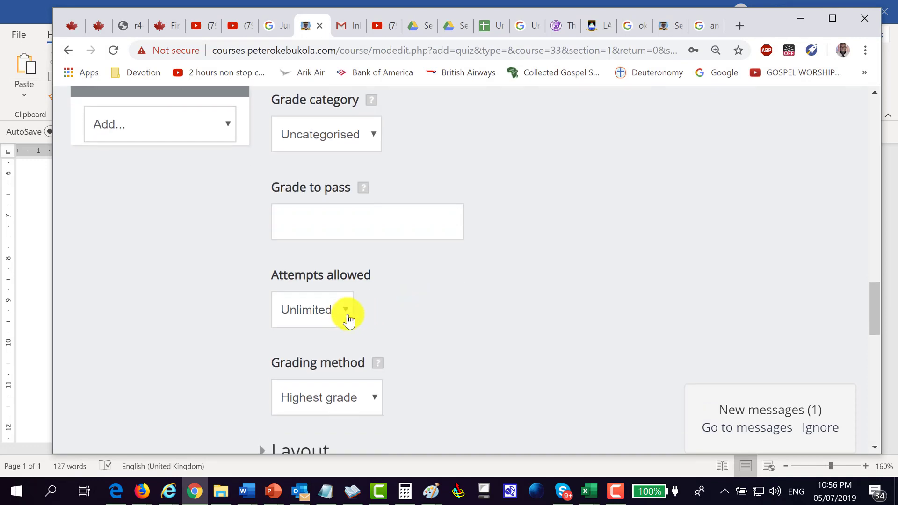
{"action": "left_click", "coordinate": [348, 318]}
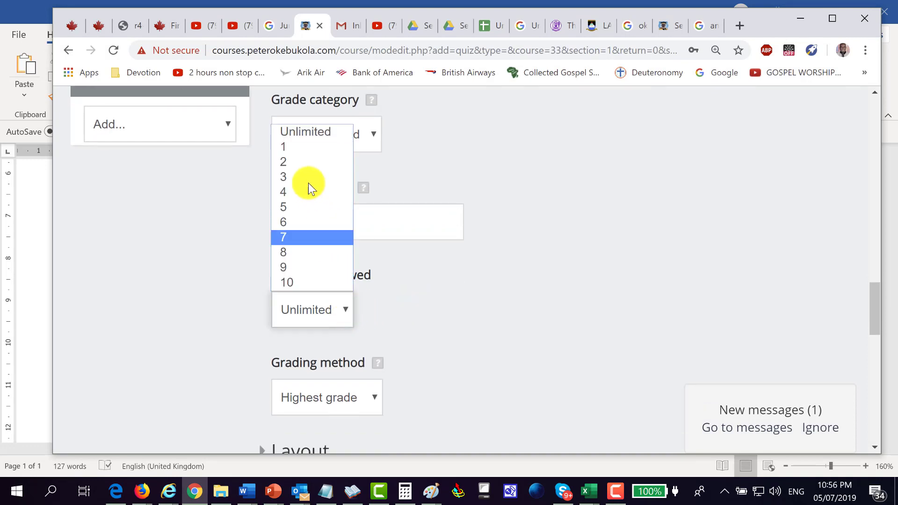
{"action": "left_click", "coordinate": [301, 150]}
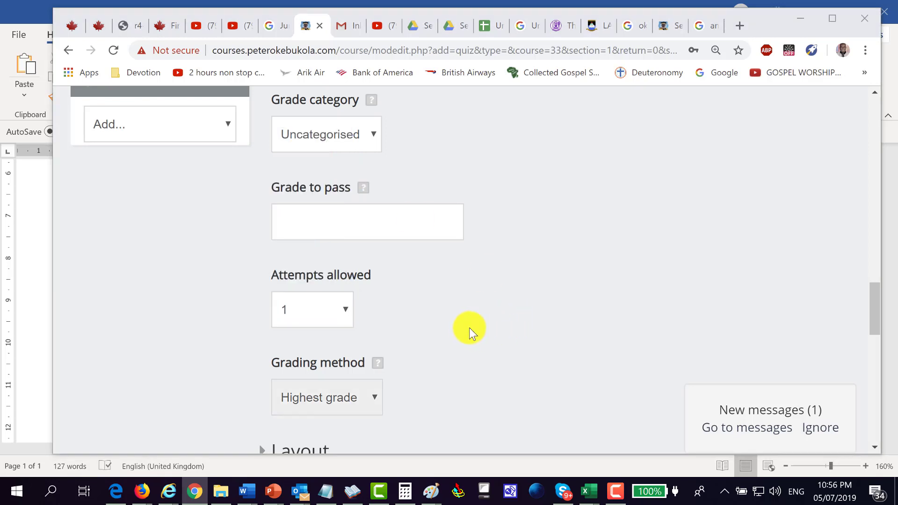
Step: Check instruction 11 in Word, and in Chrome expand the quiz's Layout section and set a new page for every 5 questions
{"action": "key", "text": "alt+Tab"}
{"action": "scroll", "coordinate": [465, 323], "scroll_direction": "down", "scroll_amount": 5}
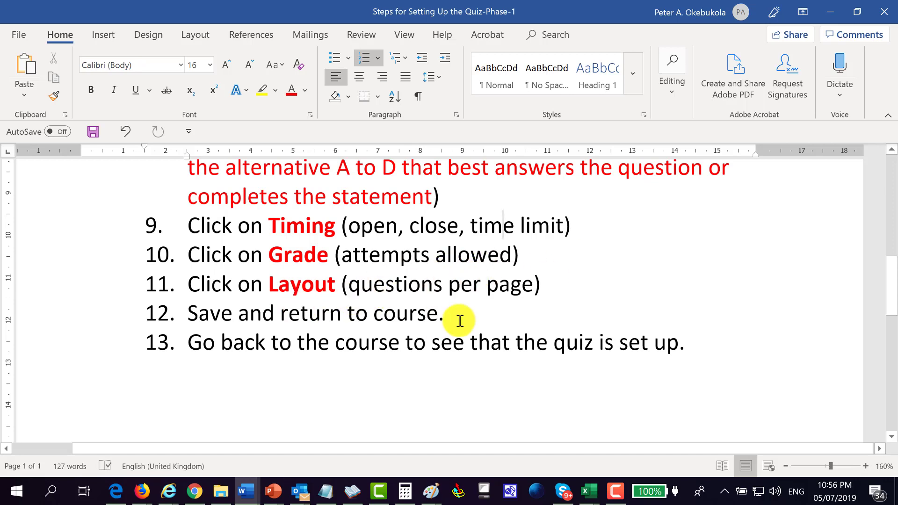
{"action": "key", "text": "alt+Tab"}
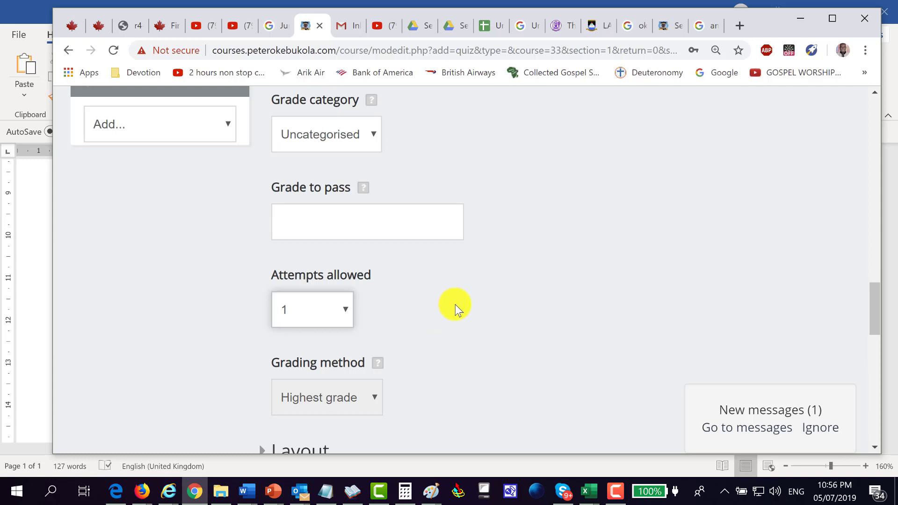
{"action": "scroll", "coordinate": [460, 302], "scroll_direction": "down", "scroll_amount": 4}
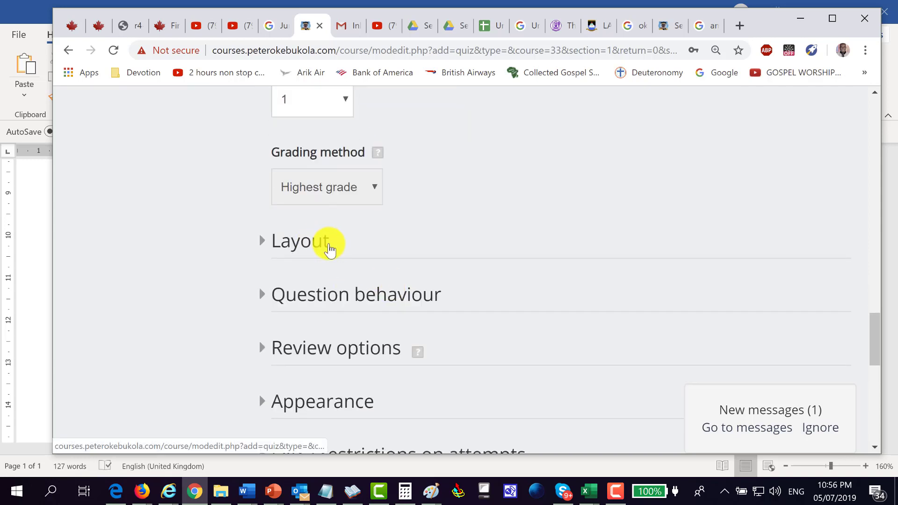
{"action": "left_click", "coordinate": [330, 248]}
{"action": "left_click", "coordinate": [474, 333]}
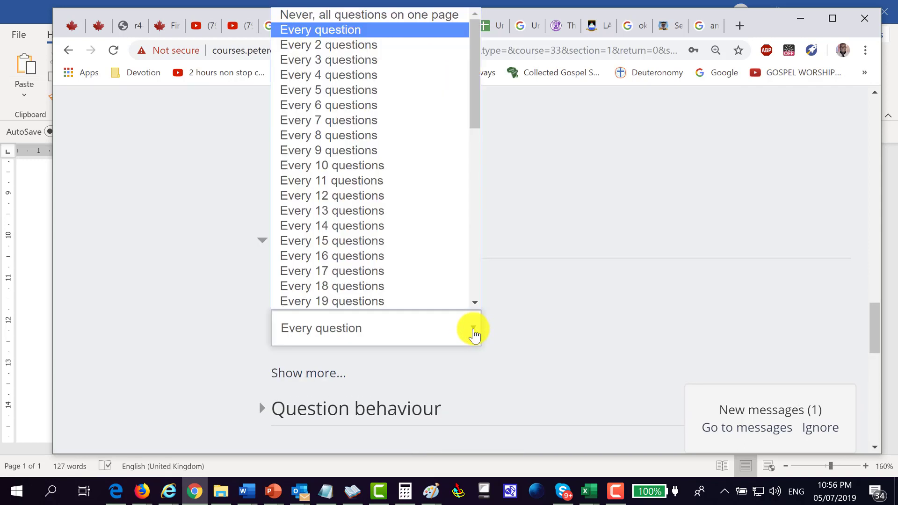
{"action": "left_click", "coordinate": [561, 235]}
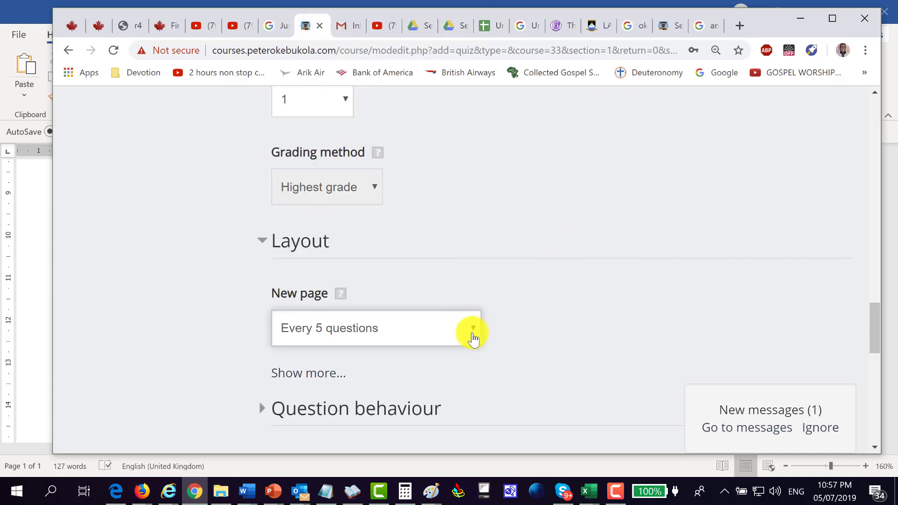
{"action": "left_click", "coordinate": [474, 335]}
{"action": "left_click", "coordinate": [560, 248]}
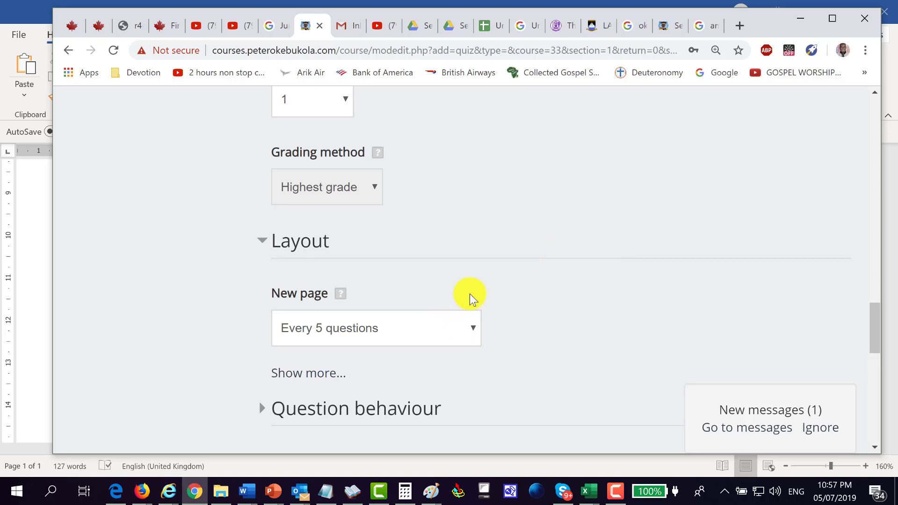
Step: Check instruction 12 in Word and return to Chrome to locate the save options at the end of the quiz form
{"action": "key", "text": "alt+Tab"}
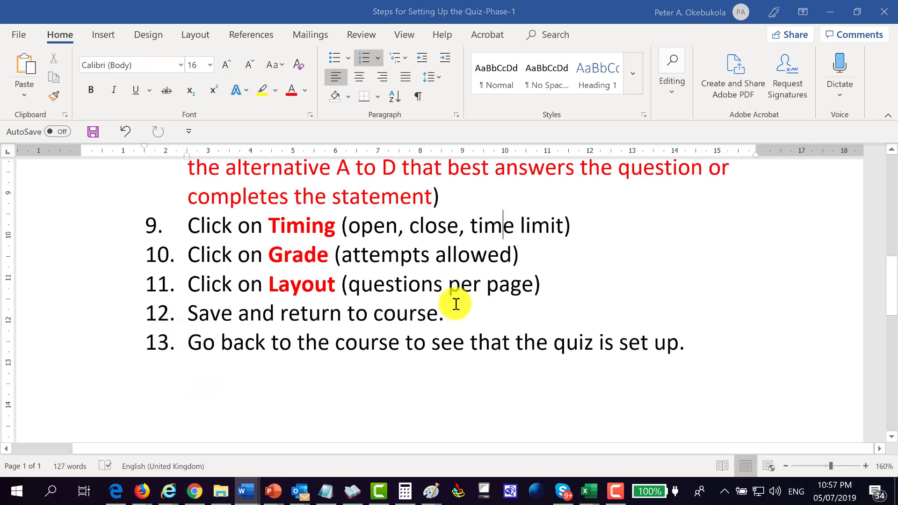
{"action": "key", "text": "alt+Tab"}
{"action": "scroll", "coordinate": [367, 341], "scroll_direction": "down", "scroll_amount": 8}
{"action": "scroll", "coordinate": [368, 336], "scroll_direction": "up", "scroll_amount": 5}
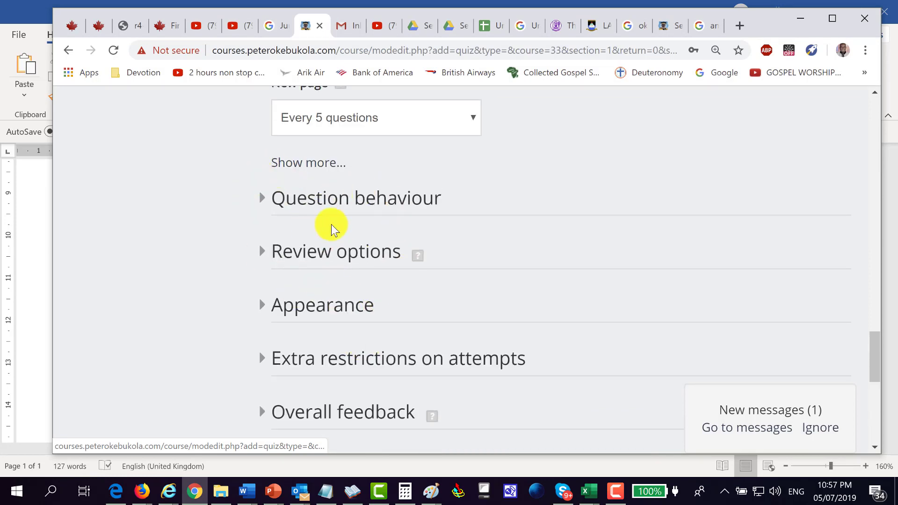
{"action": "scroll", "coordinate": [380, 372], "scroll_direction": "down", "scroll_amount": 5}
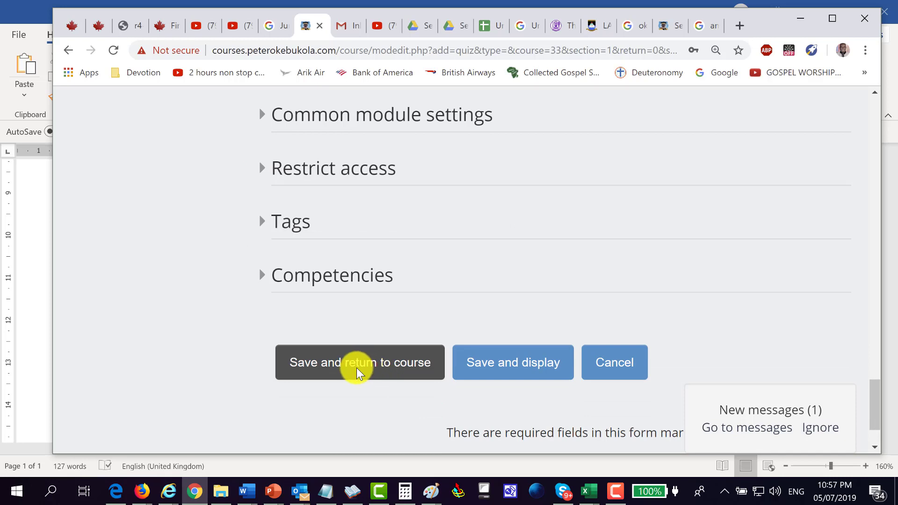
Step: Save the new quiz and return to the course, checking the remaining setup steps in the Word document
{"action": "scroll", "coordinate": [356, 368], "scroll_direction": "down", "scroll_amount": 2}
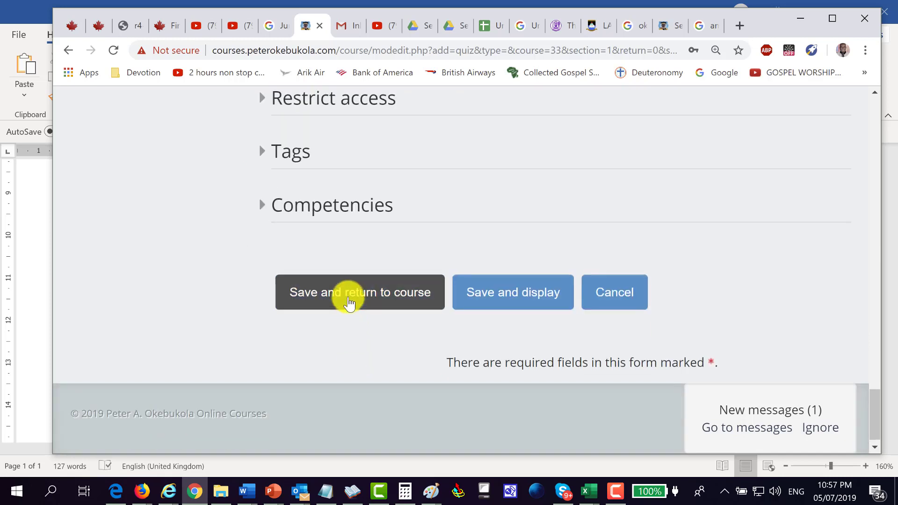
{"action": "left_click", "coordinate": [349, 299]}
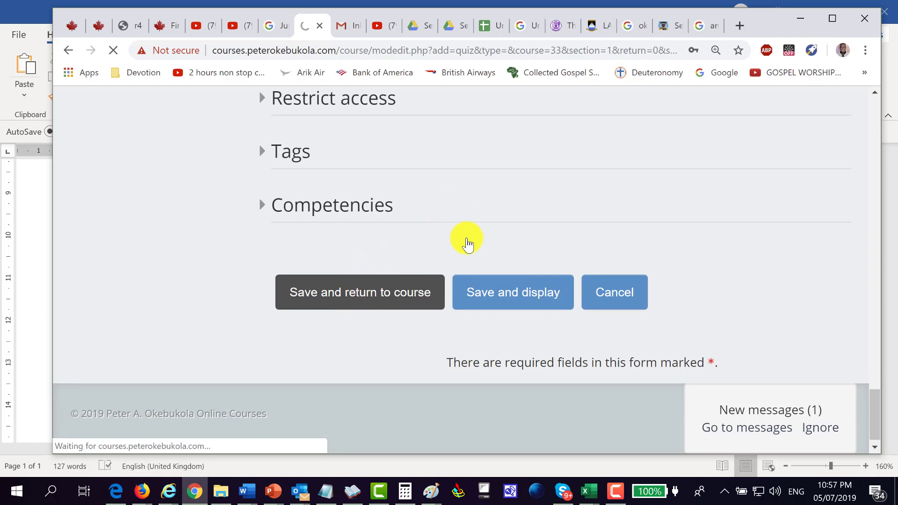
{"action": "key", "text": "alt+Tab"}
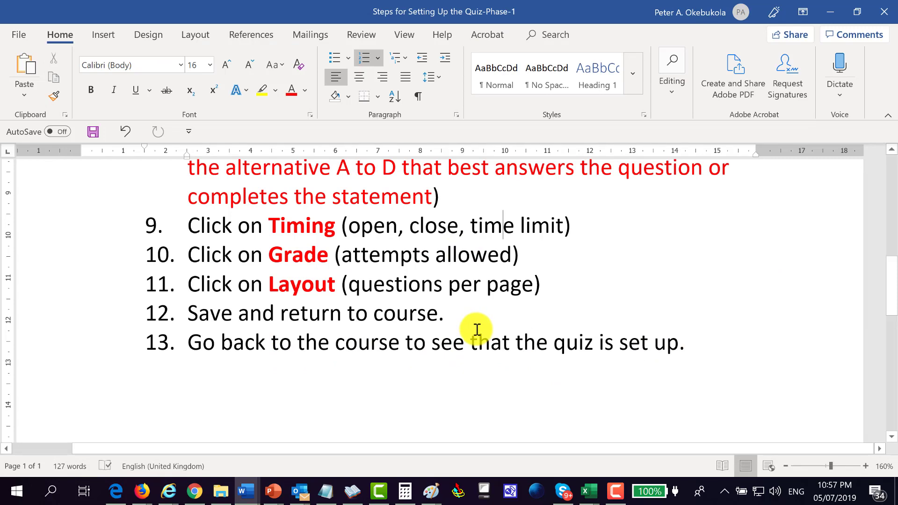
{"action": "key", "text": "alt+Tab"}
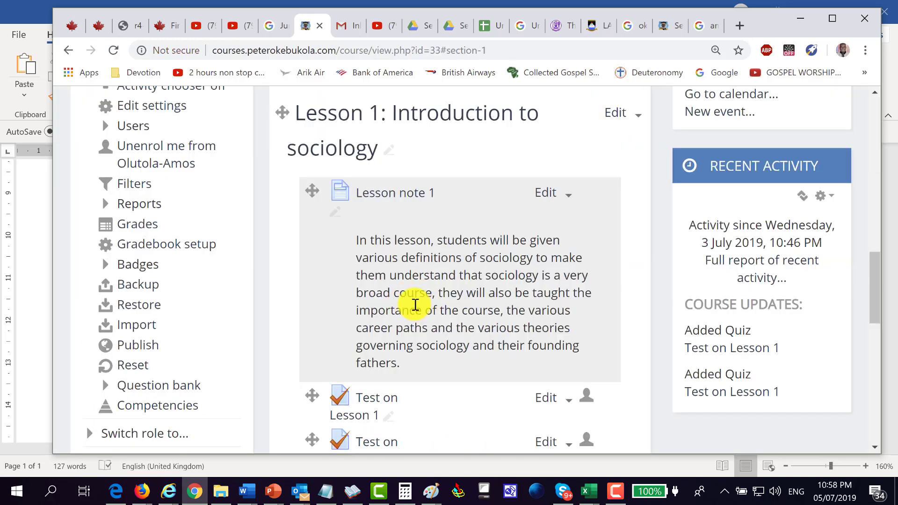
Step: Open the first Test on Lesson 1 quiz under Lesson 1 and review its instructions, allowed attempts, availability dates and time limit
{"action": "scroll", "coordinate": [411, 305], "scroll_direction": "down", "scroll_amount": 3}
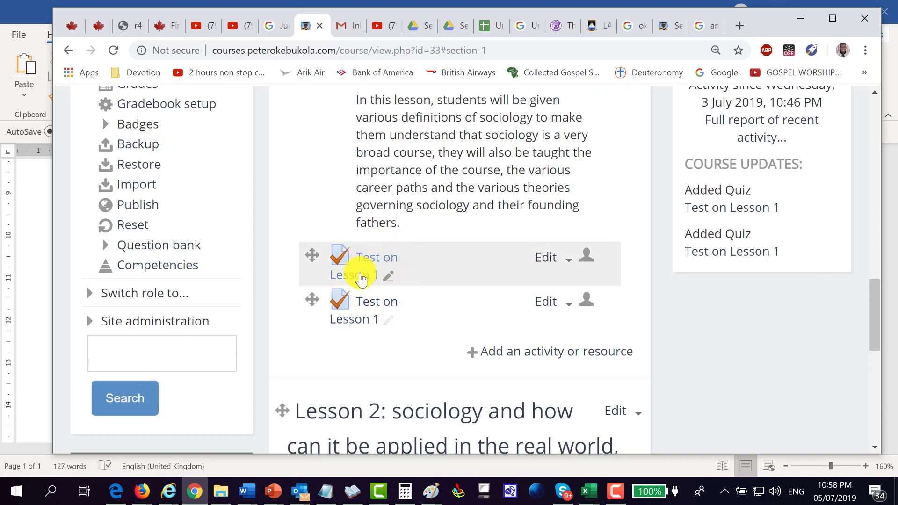
{"action": "left_click", "coordinate": [312, 258]}
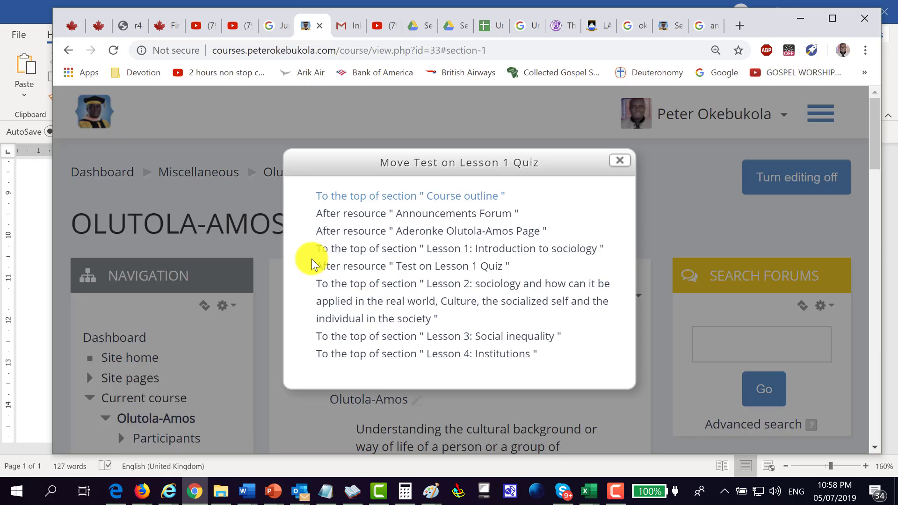
{"action": "left_click", "coordinate": [617, 158]}
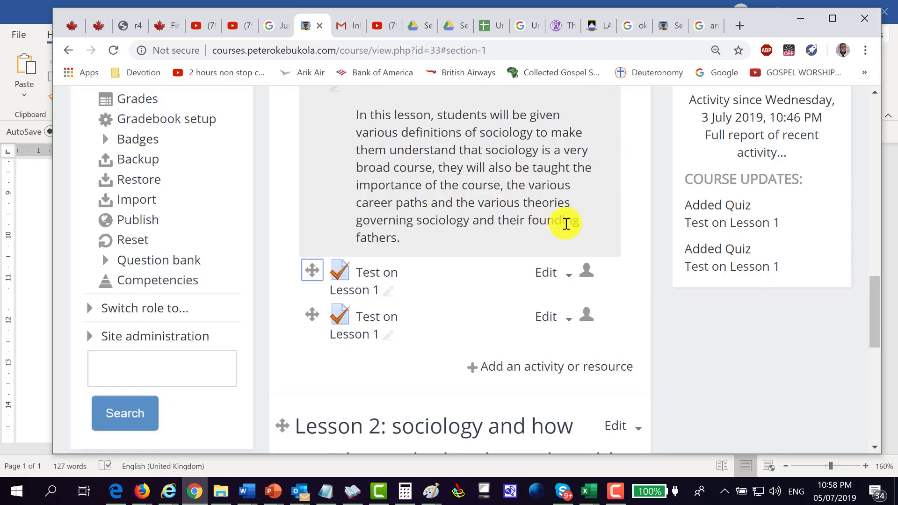
{"action": "left_click", "coordinate": [369, 280]}
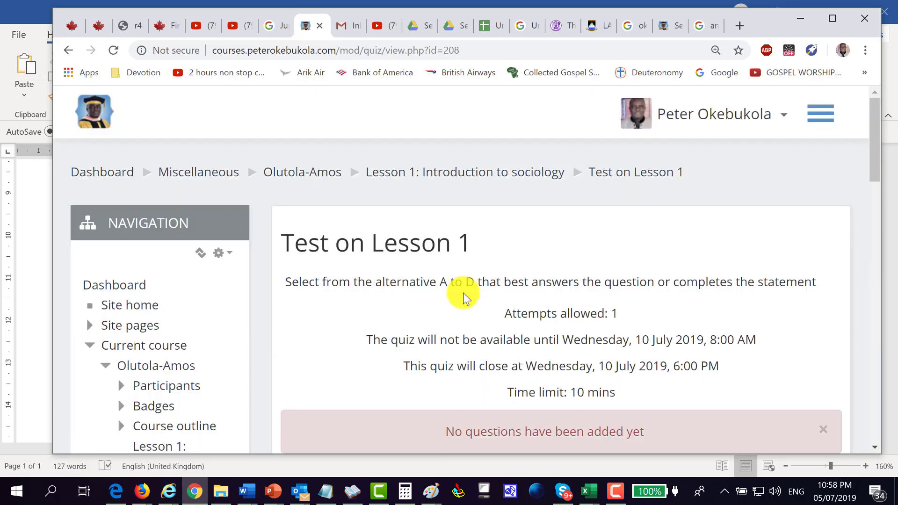
{"action": "scroll", "coordinate": [434, 305], "scroll_direction": "down", "scroll_amount": 3}
{"action": "scroll", "coordinate": [437, 300], "scroll_direction": "up", "scroll_amount": 3}
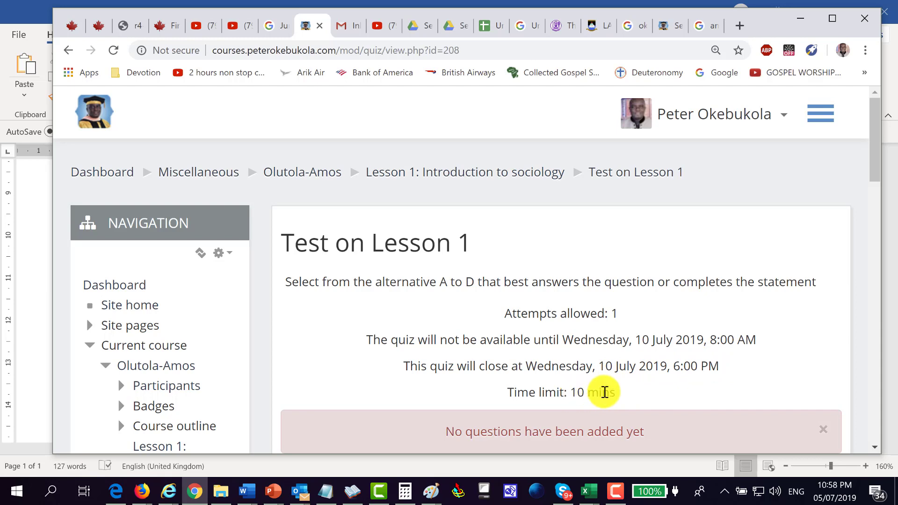
{"action": "scroll", "coordinate": [617, 372], "scroll_direction": "down", "scroll_amount": 1}
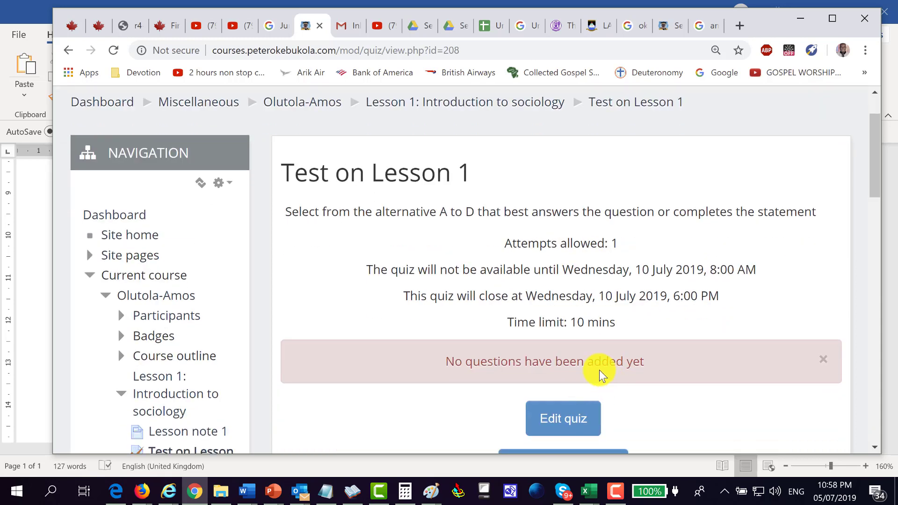
{"action": "scroll", "coordinate": [526, 339], "scroll_direction": "up", "scroll_amount": 1}
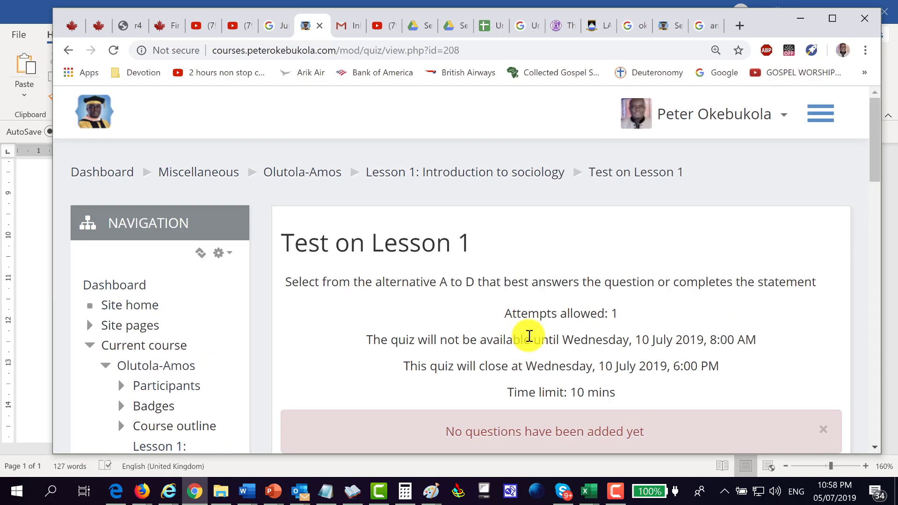
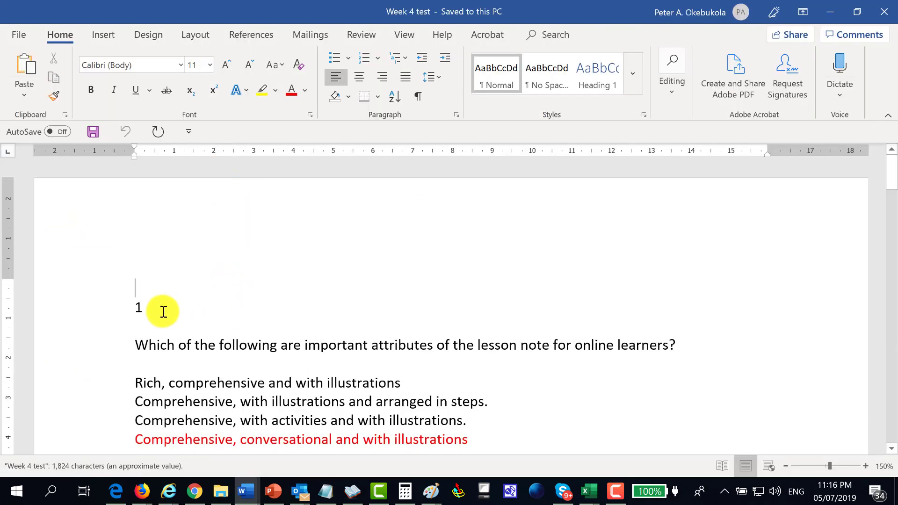
Step: Examine the layout of the first two questions in the Week 4 test document, including the answer options and the correct answers in red
{"action": "left_click", "coordinate": [93, 353]}
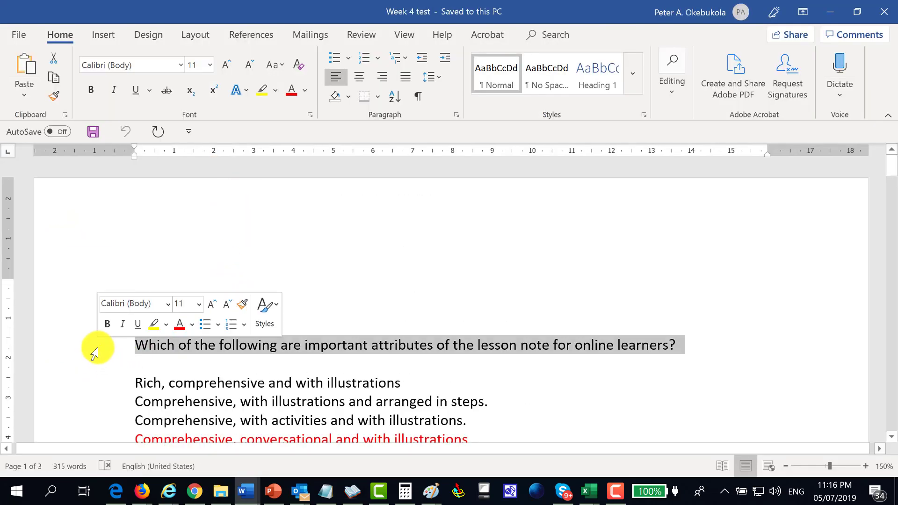
{"action": "left_click", "coordinate": [382, 232]}
{"action": "scroll", "coordinate": [383, 232], "scroll_direction": "down", "scroll_amount": 5}
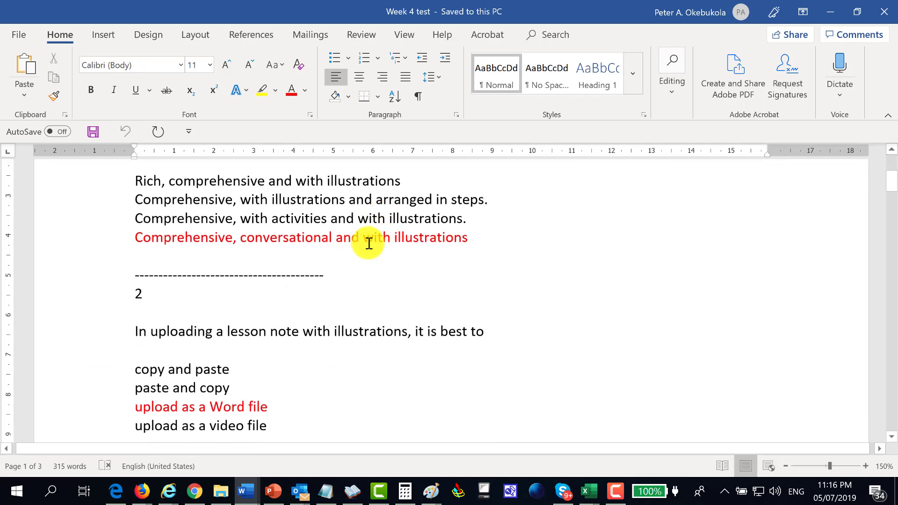
{"action": "scroll", "coordinate": [369, 244], "scroll_direction": "up", "scroll_amount": 1}
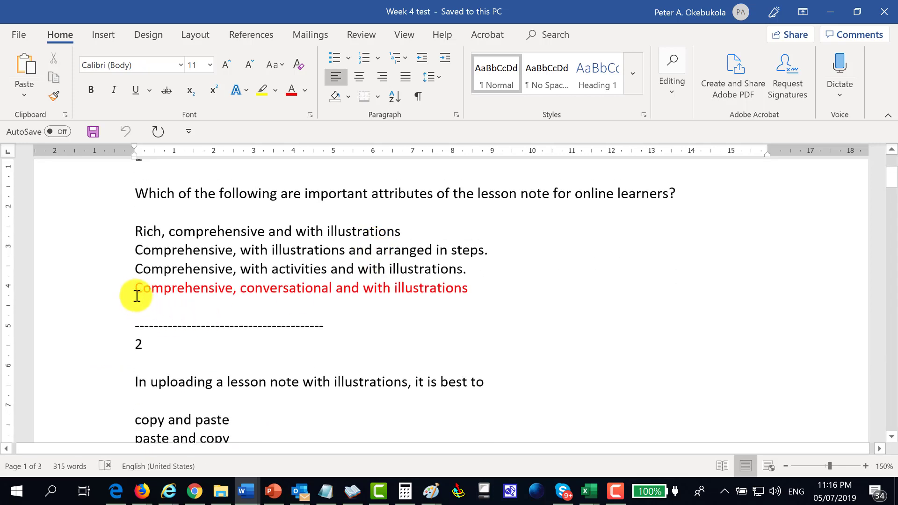
{"action": "left_click_drag", "start_coordinate": [159, 292], "coordinate": [463, 286]}
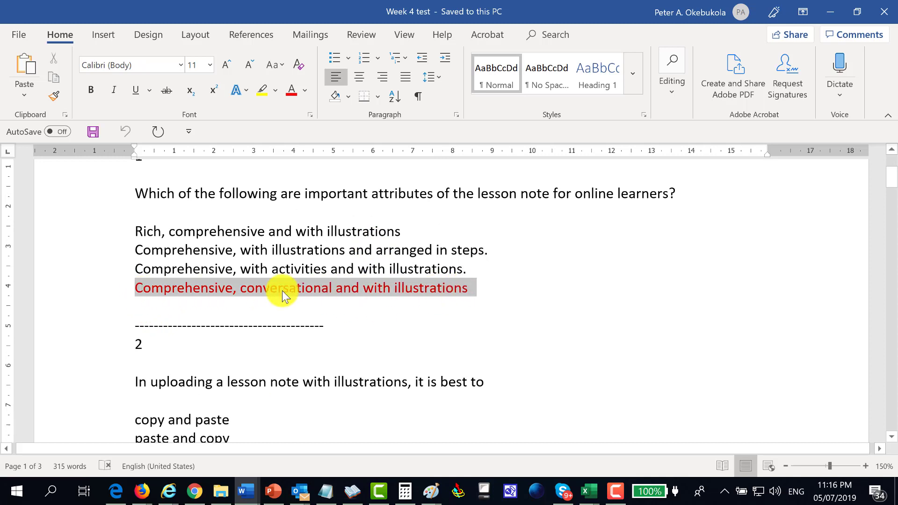
{"action": "scroll", "coordinate": [234, 265], "scroll_direction": "down", "scroll_amount": 1}
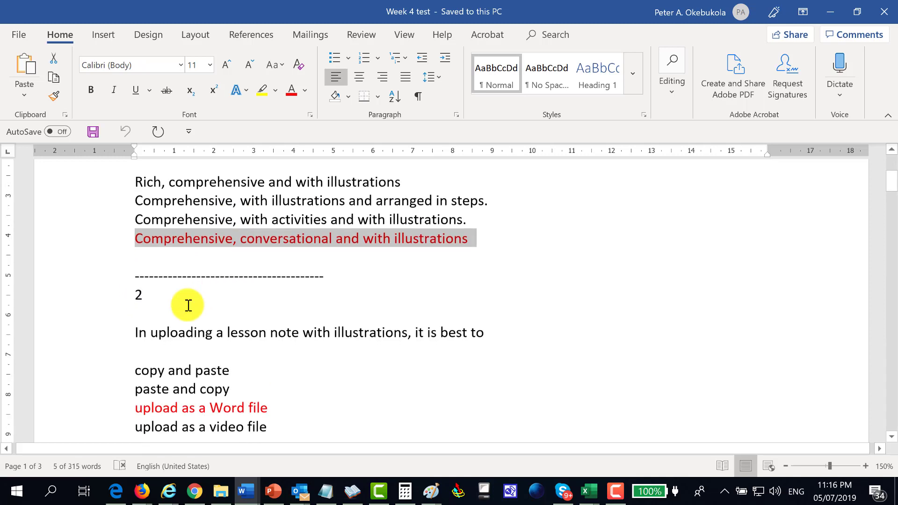
{"action": "left_click", "coordinate": [146, 335]}
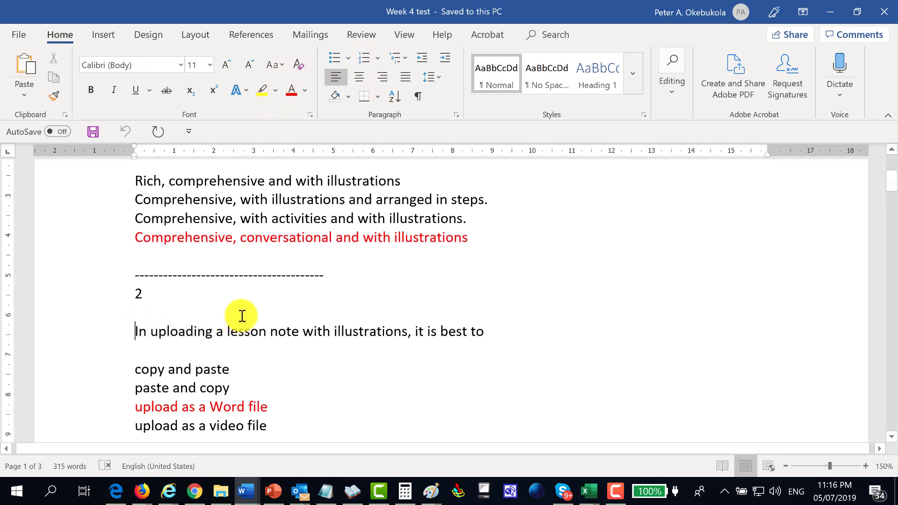
{"action": "scroll", "coordinate": [242, 314], "scroll_direction": "down", "scroll_amount": 3}
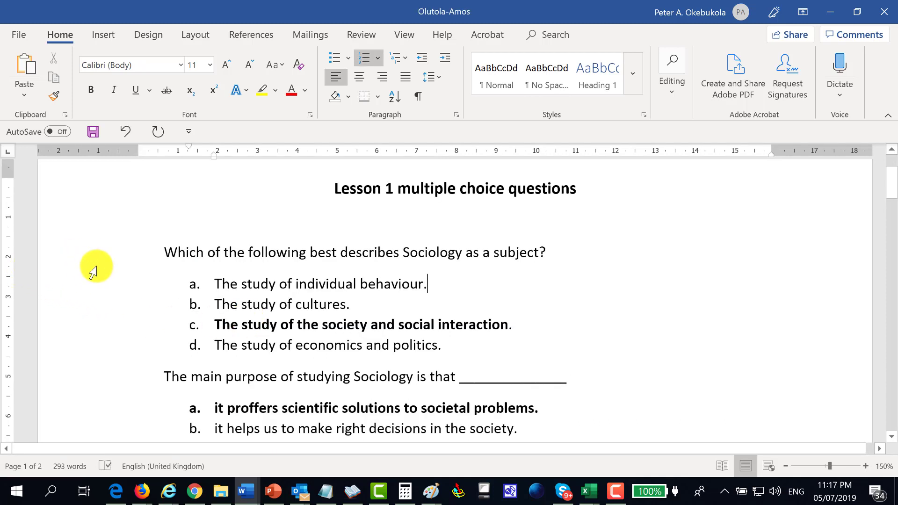
Step: Copy "Which of the following best describes Sociology as a subject?" from the Word document into the Question text of the quiz question in Chrome
{"action": "left_click_drag", "start_coordinate": [164, 251], "coordinate": [608, 239]}
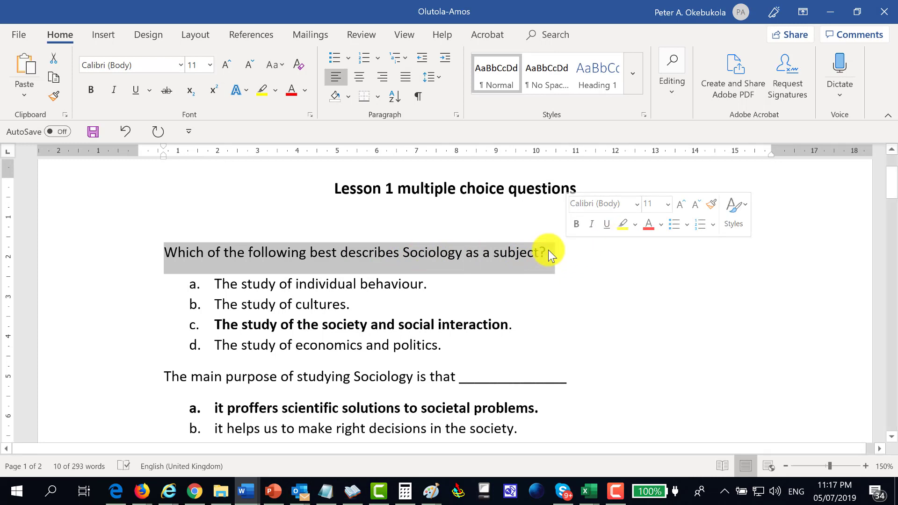
{"action": "right_click", "coordinate": [506, 259]}
{"action": "left_click", "coordinate": [530, 283]}
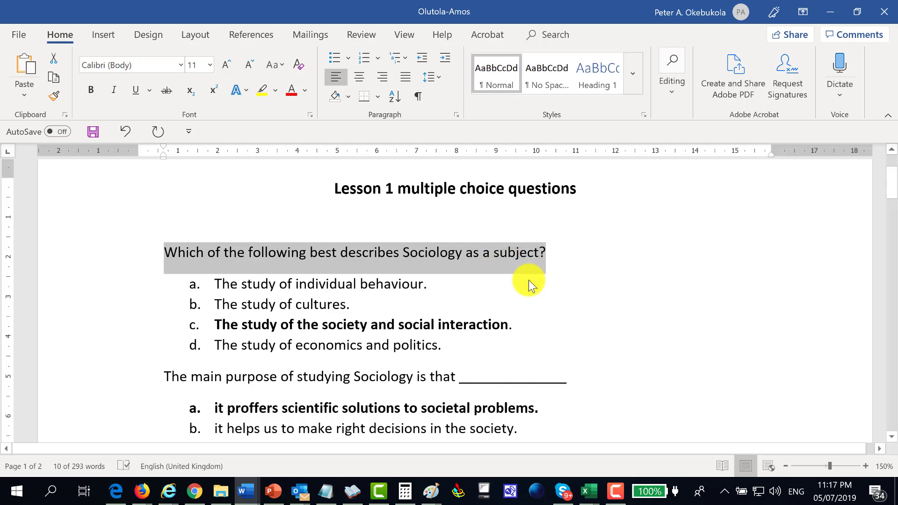
{"action": "key", "text": "alt+Tab"}
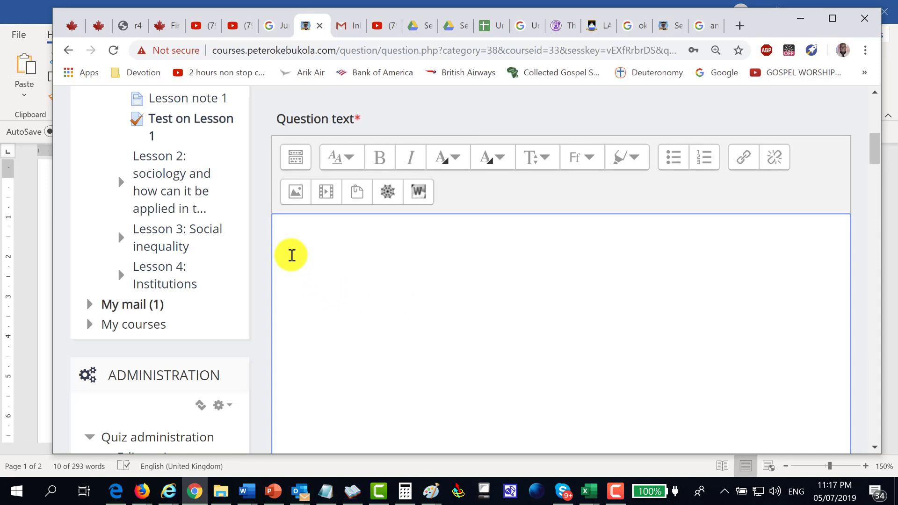
{"action": "key", "text": "ctrl+v"}
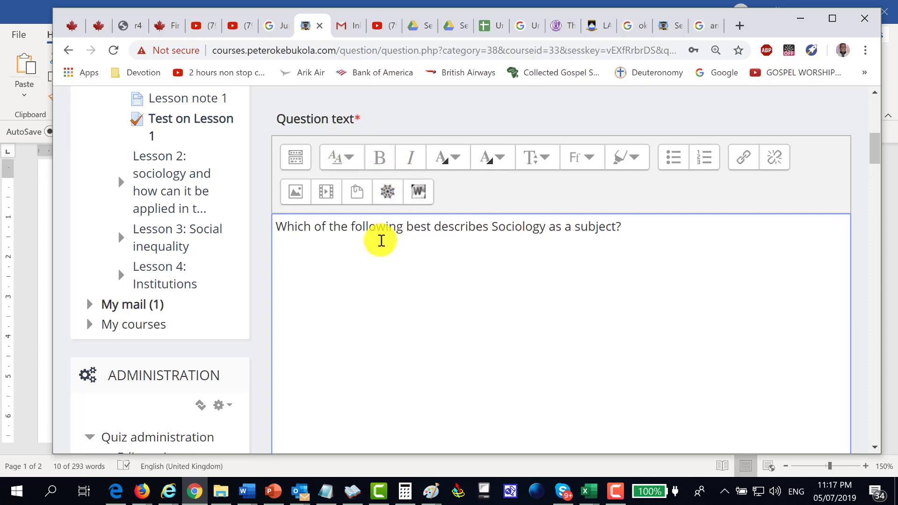
Step: Set the numbering of the question's choices to A., B., C., ..
{"action": "scroll", "coordinate": [387, 270], "scroll_direction": "down", "scroll_amount": 4}
{"action": "scroll", "coordinate": [386, 270], "scroll_direction": "down", "scroll_amount": 4}
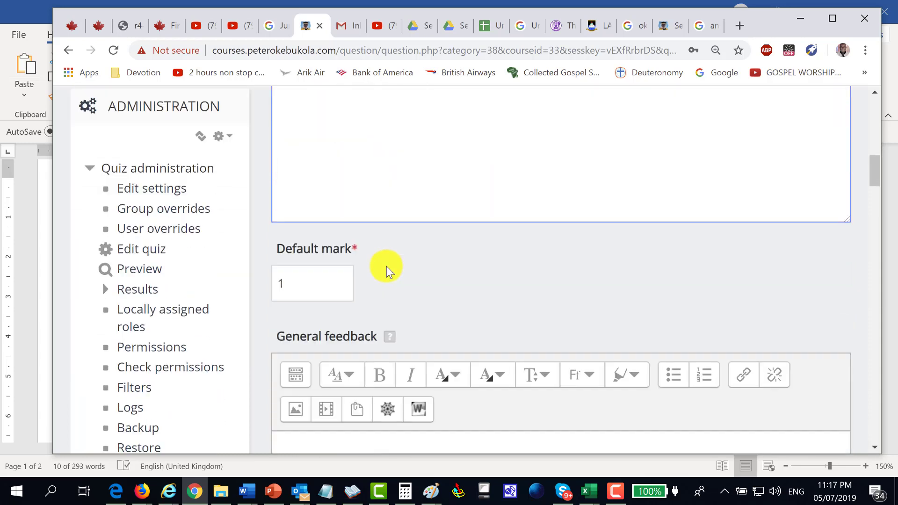
{"action": "scroll", "coordinate": [431, 175], "scroll_direction": "down", "scroll_amount": 3}
{"action": "left_click", "coordinate": [345, 225]}
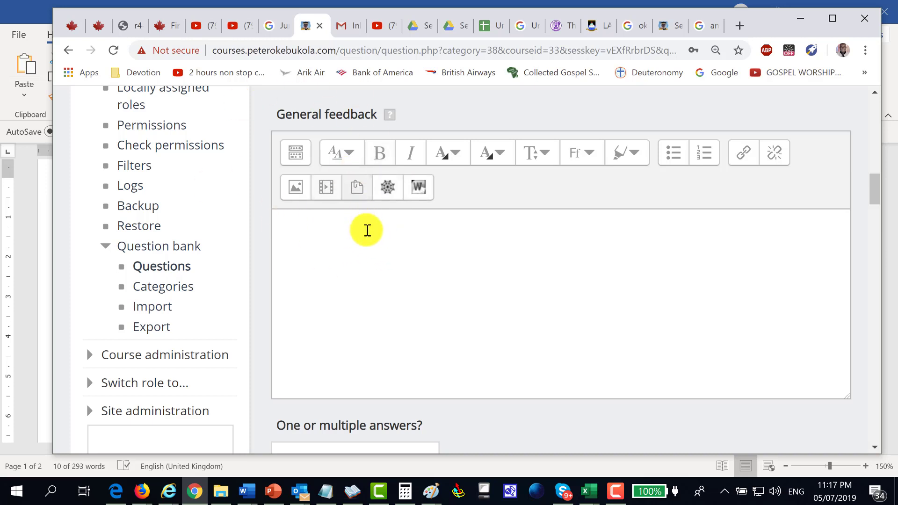
{"action": "scroll", "coordinate": [366, 248], "scroll_direction": "down", "scroll_amount": 3}
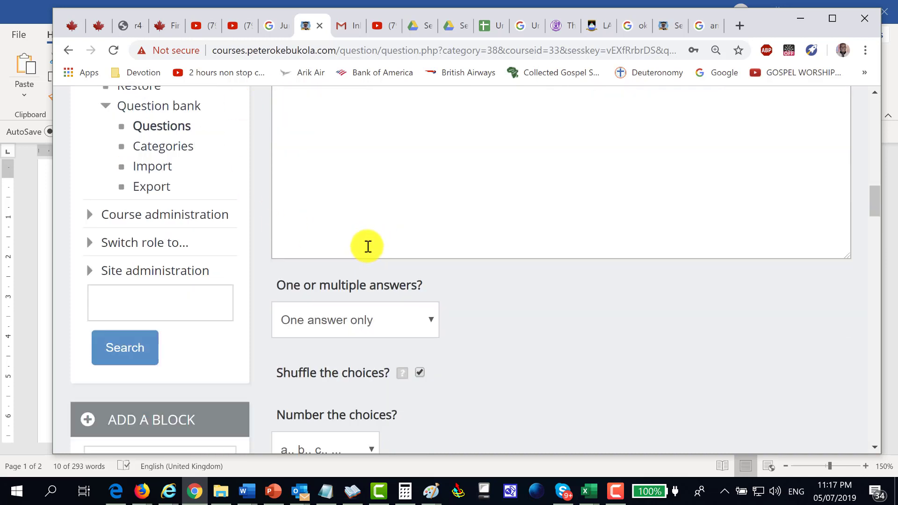
{"action": "scroll", "coordinate": [368, 247], "scroll_direction": "down", "scroll_amount": 2}
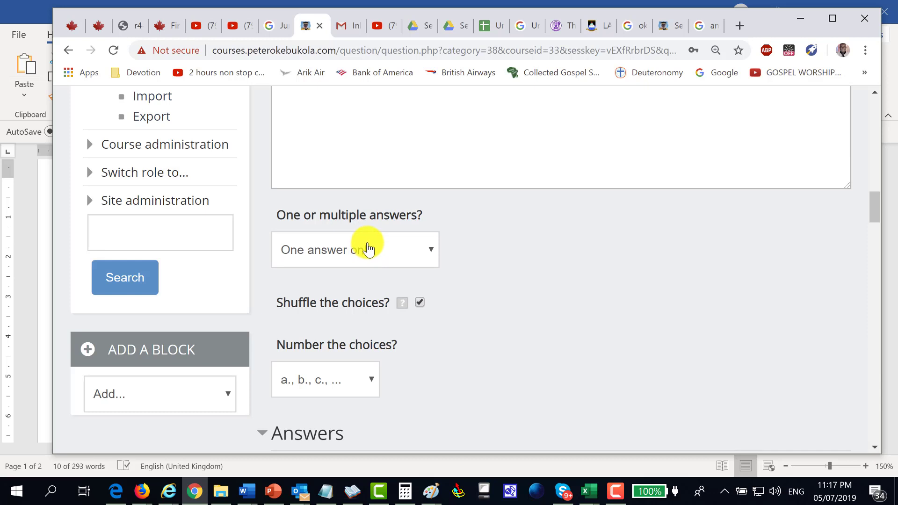
{"action": "scroll", "coordinate": [367, 243], "scroll_direction": "down", "scroll_amount": 3}
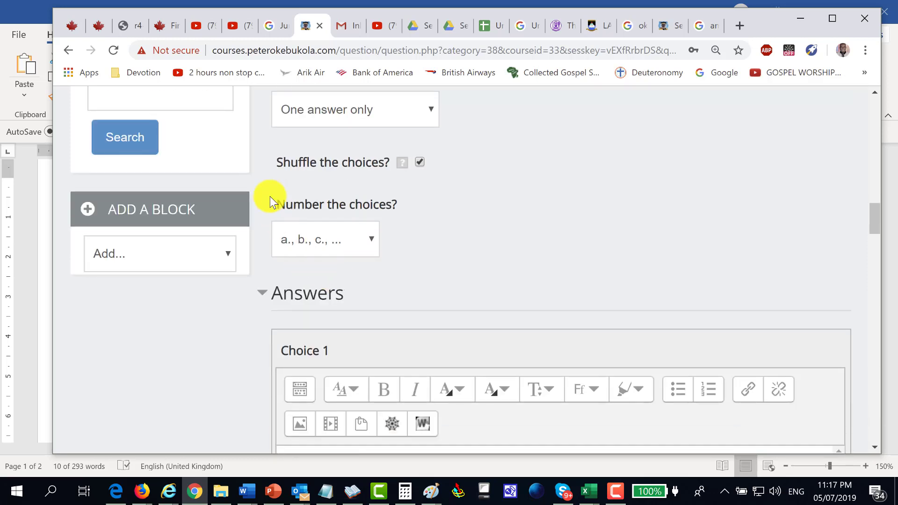
{"action": "left_click", "coordinate": [373, 248]}
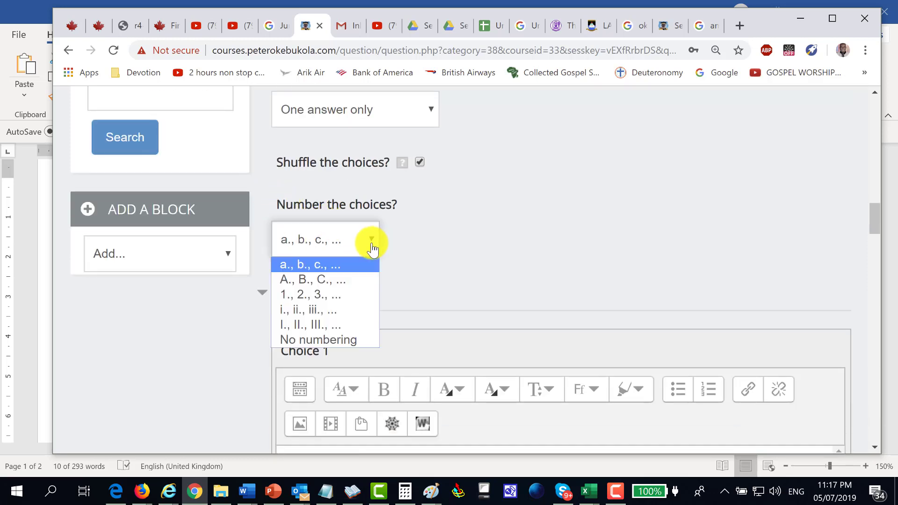
{"action": "left_click", "coordinate": [343, 279]}
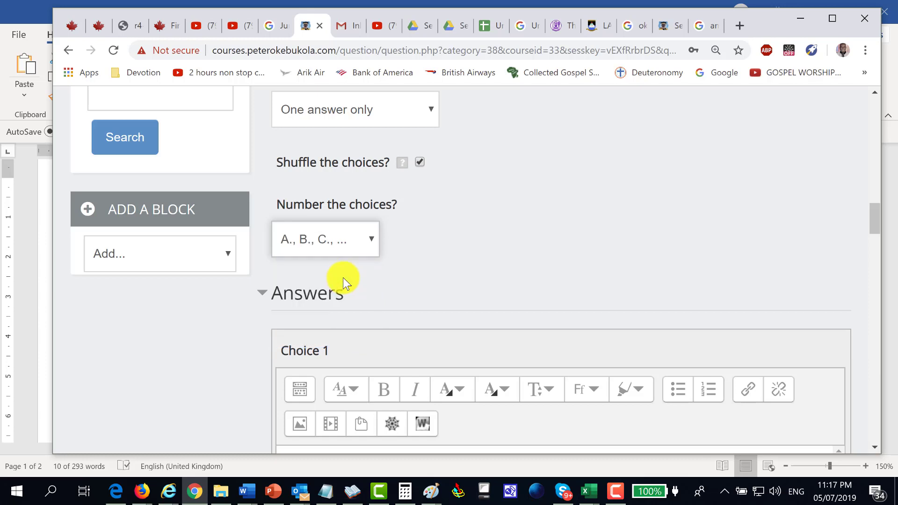
Step: Switch to the Word document and remove the automatic lettering from the four answer options of the first question
{"action": "key", "text": "alt+Tab"}
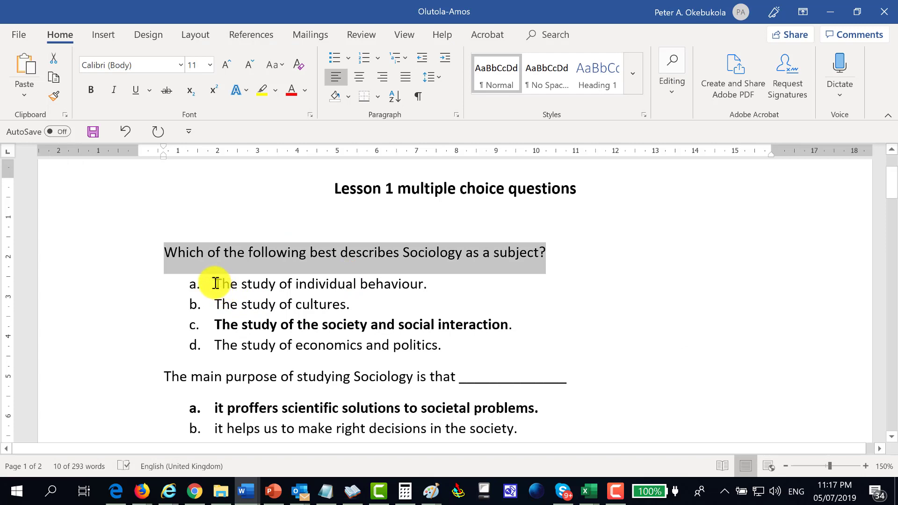
{"action": "left_click", "coordinate": [234, 285]}
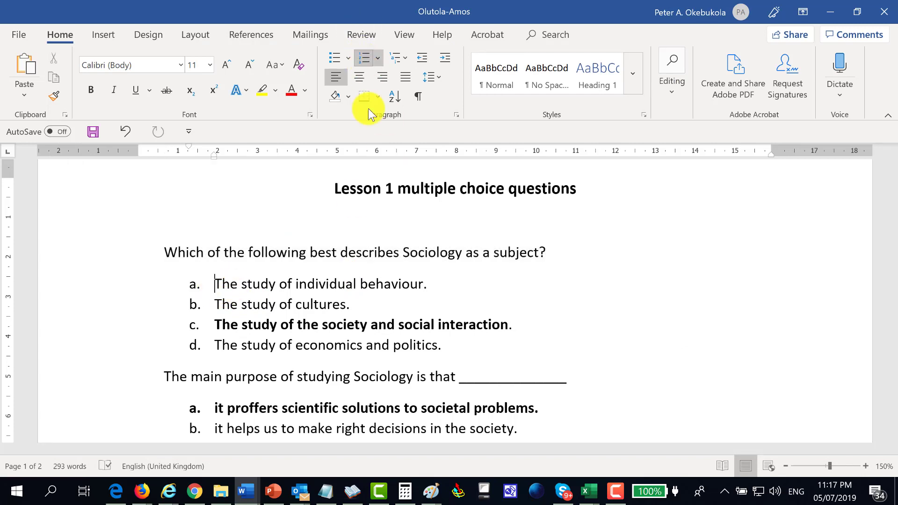
{"action": "left_click_drag", "start_coordinate": [215, 285], "coordinate": [444, 347]}
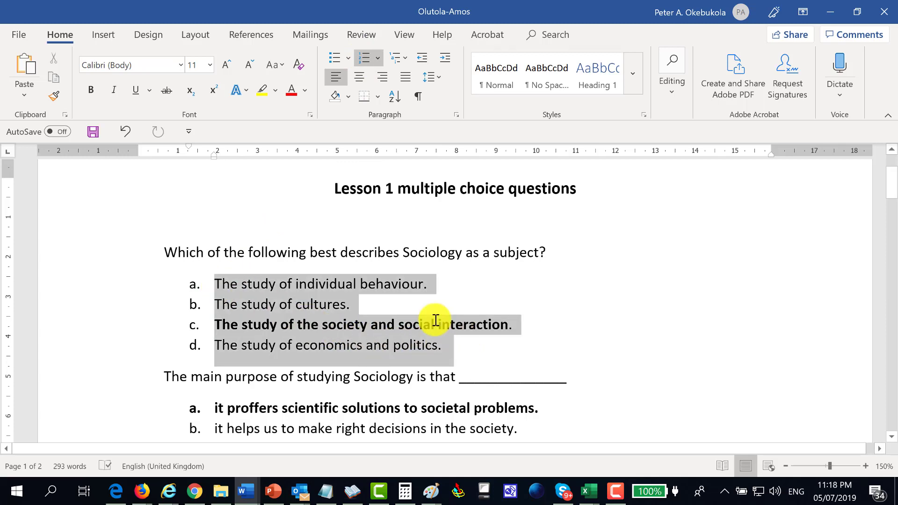
{"action": "left_click", "coordinate": [364, 58]}
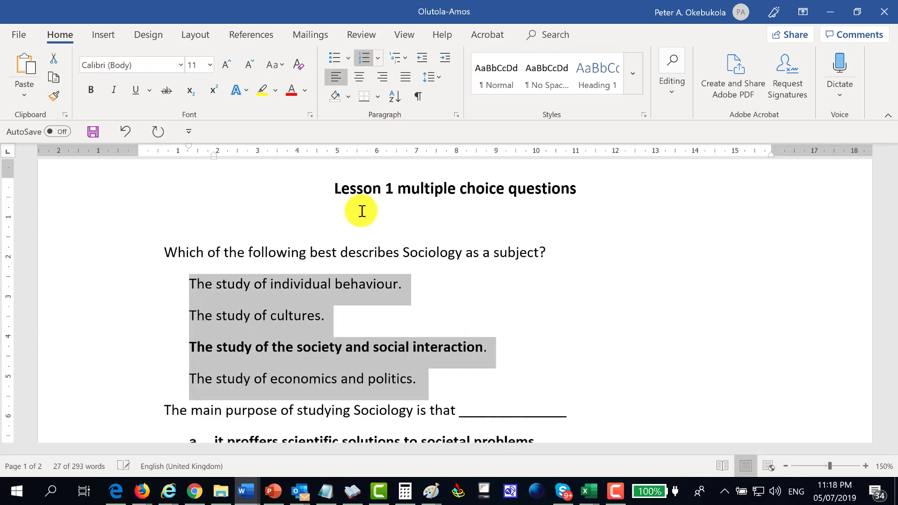
{"action": "left_click", "coordinate": [332, 301]}
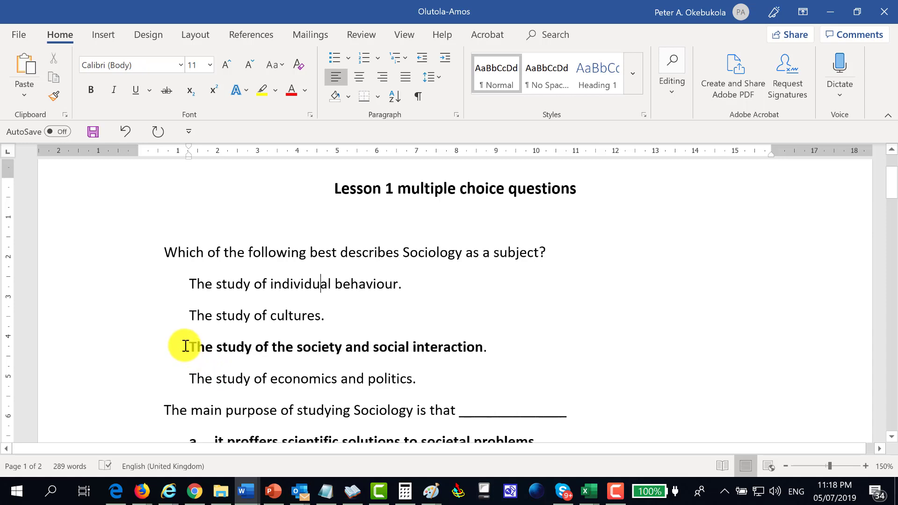
Step: Copy the first answer option, "The study of individual behaviour", from the Lesson 1 multiple choice questions in the Word document
{"action": "key", "text": "alt+Tab"}
{"action": "key", "text": "alt+Tab"}
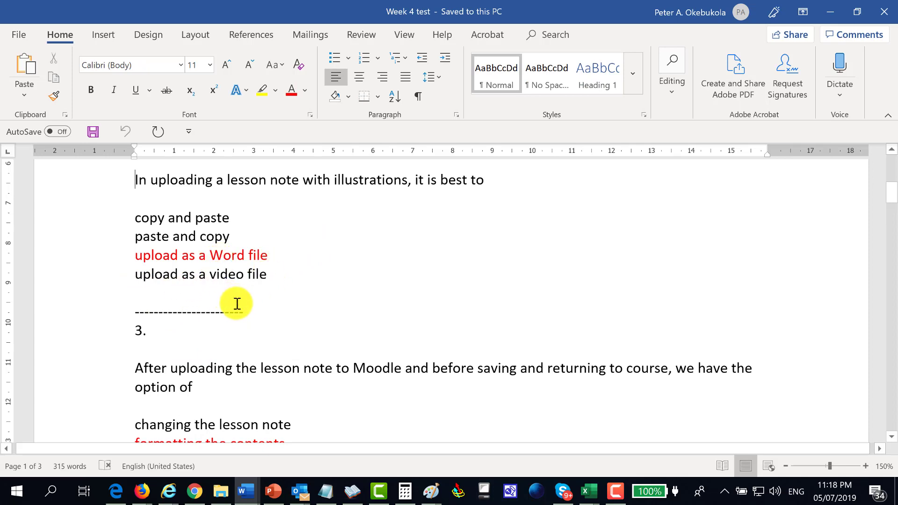
{"action": "key", "text": "alt+Tab"}
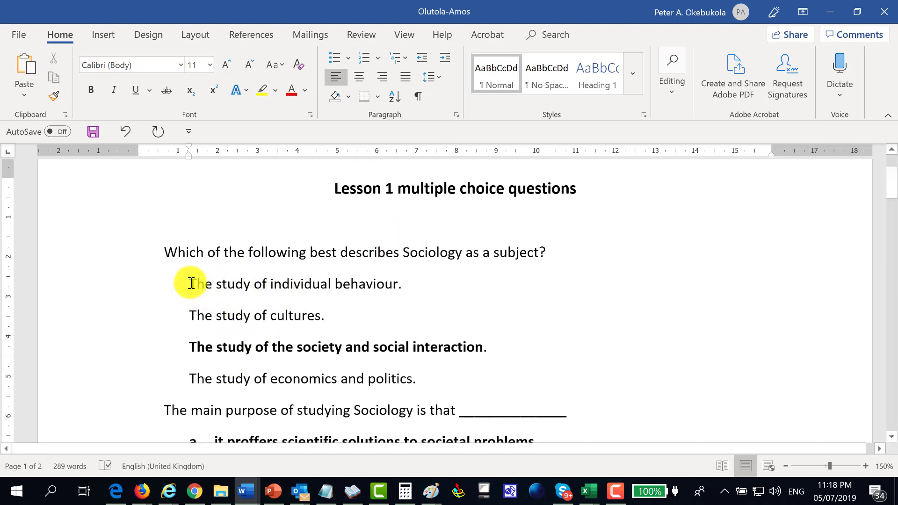
{"action": "left_click_drag", "start_coordinate": [190, 284], "coordinate": [464, 262]}
{"action": "key", "text": "ctrl+c"}
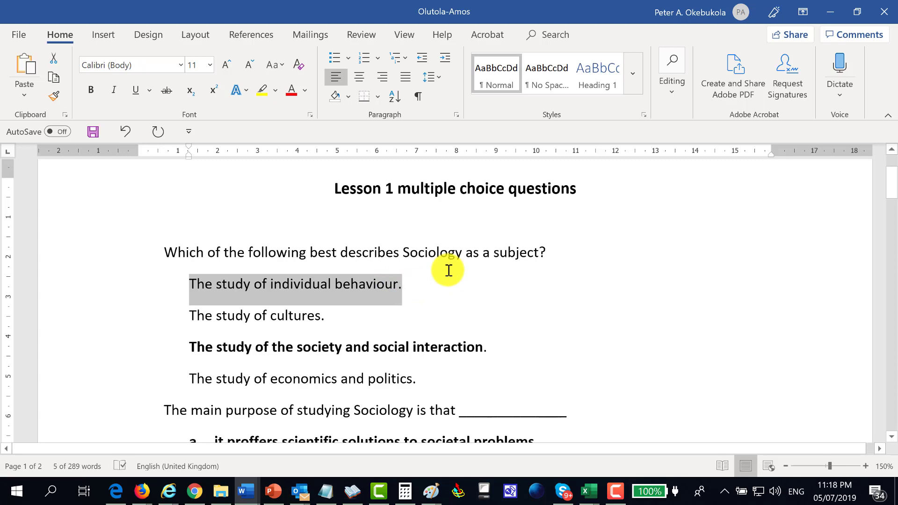
{"action": "right_click", "coordinate": [368, 288]}
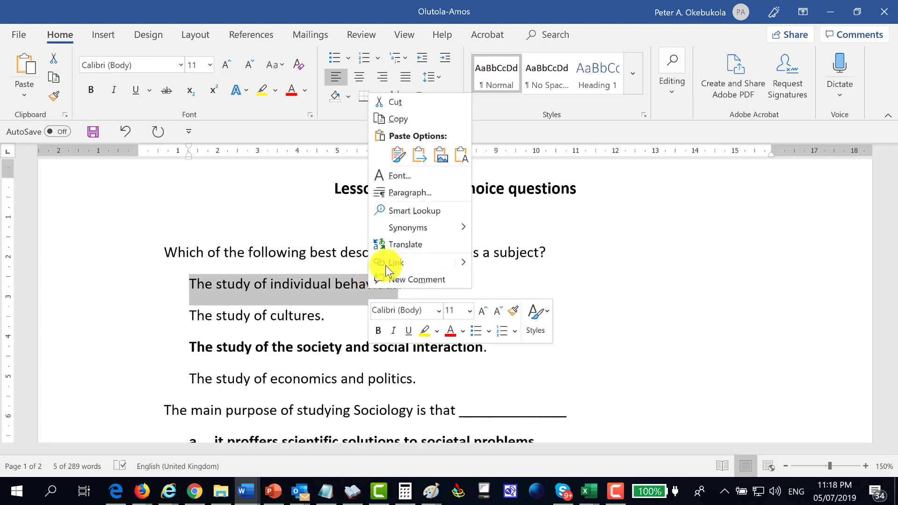
{"action": "left_click", "coordinate": [397, 118]}
{"action": "left_click", "coordinate": [427, 290]}
Step: Switch to the Moodle question in Chrome and paste "The study of individual behaviour" as the Choice 1 answer
{"action": "key", "text": "alt+Tab"}
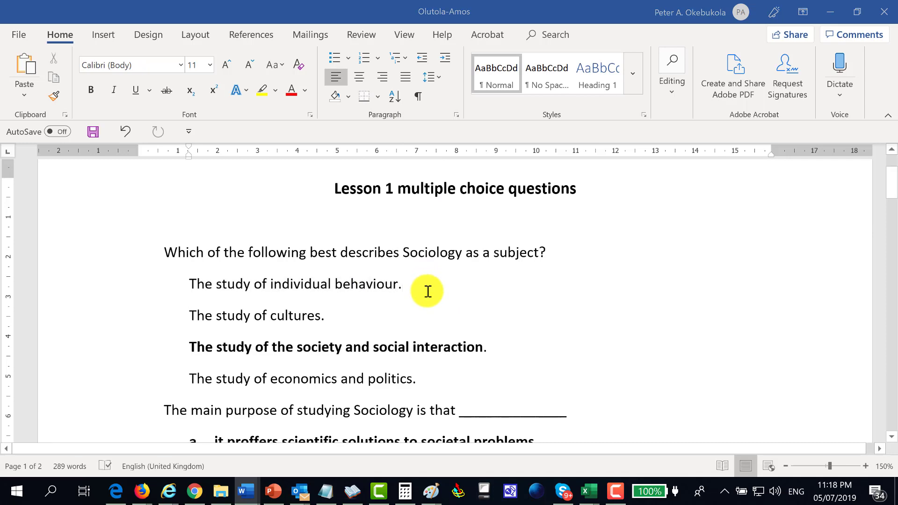
{"action": "key", "text": "alt+Tab"}
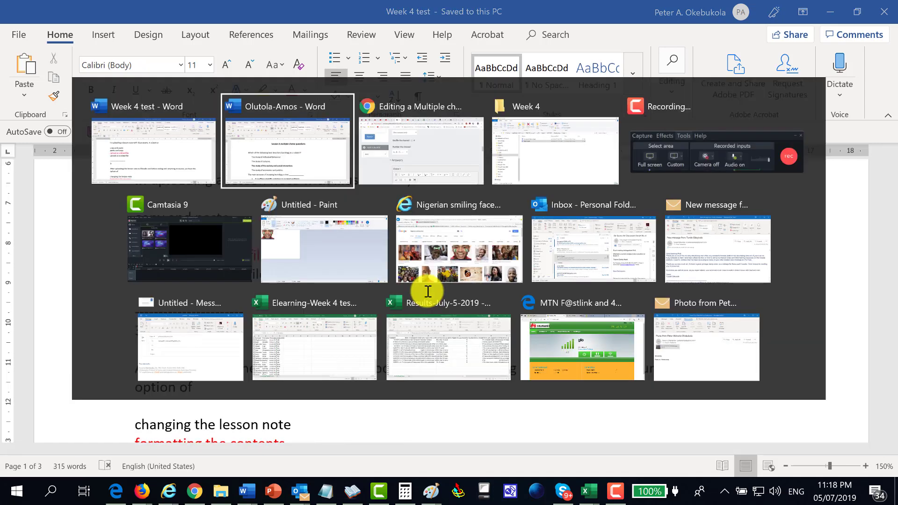
{"action": "key", "text": "alt+Tab"}
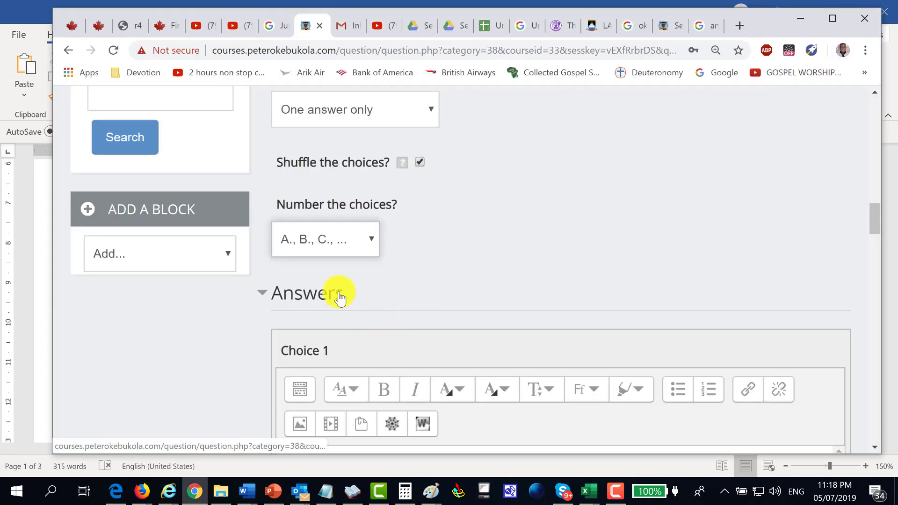
{"action": "scroll", "coordinate": [340, 297], "scroll_direction": "down", "scroll_amount": 3}
{"action": "left_click", "coordinate": [318, 249]}
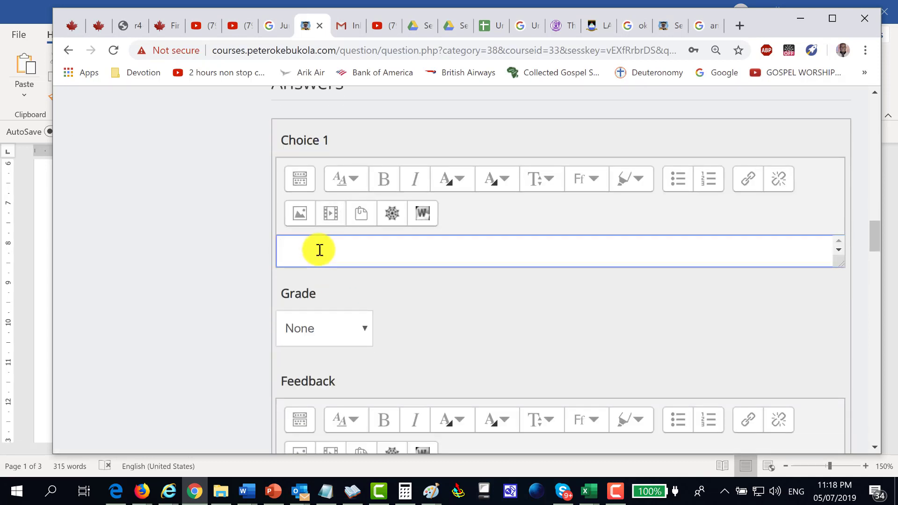
{"action": "right_click", "coordinate": [314, 249]}
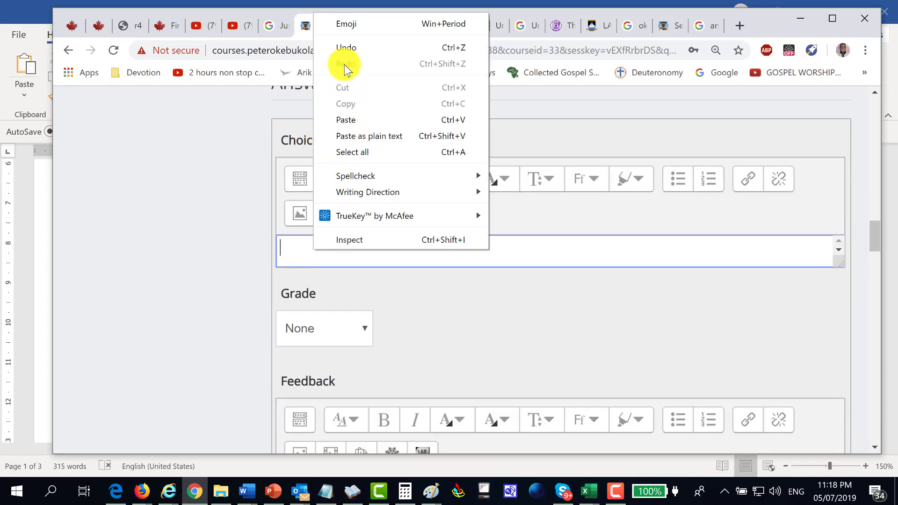
{"action": "left_click", "coordinate": [353, 120]}
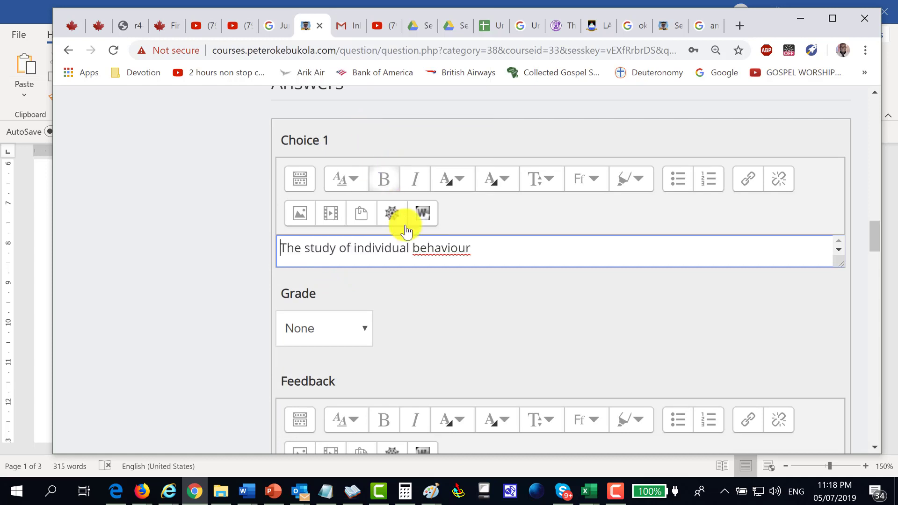
{"action": "left_click", "coordinate": [465, 306]}
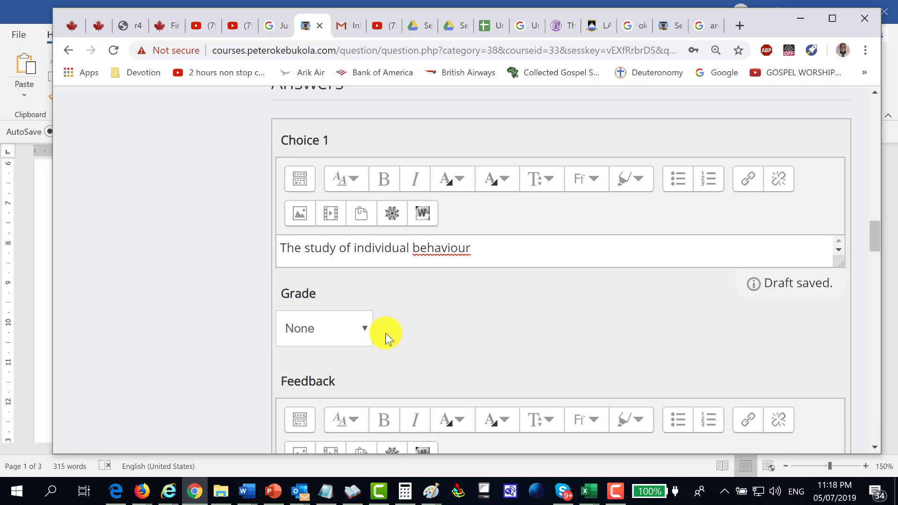
Step: Return to the Lesson 1 questions in Word and copy the second answer option, "The study of cultures", without its full stop
{"action": "key", "text": "alt+Tab"}
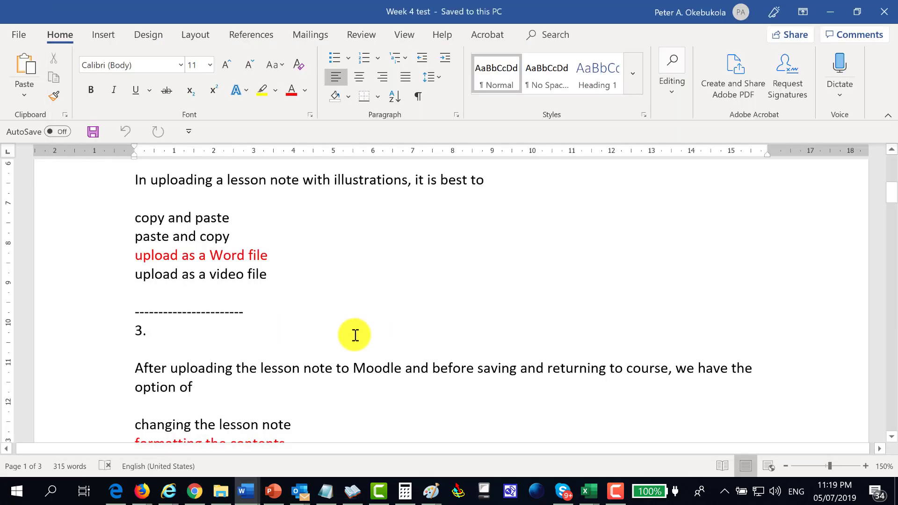
{"action": "key", "text": "alt+Tab"}
{"action": "key", "text": "alt+Tab"}
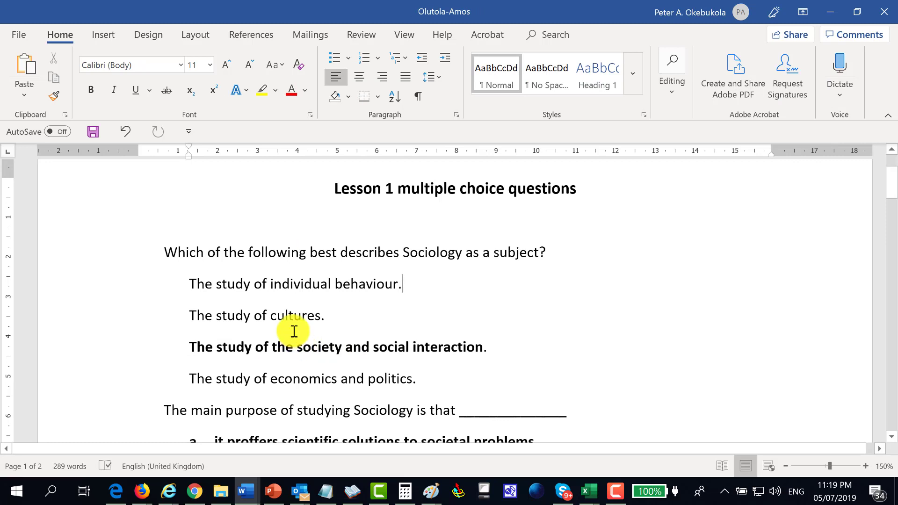
{"action": "scroll", "coordinate": [294, 332], "scroll_direction": "down", "scroll_amount": 3}
{"action": "left_click_drag", "start_coordinate": [189, 215], "coordinate": [321, 213]}
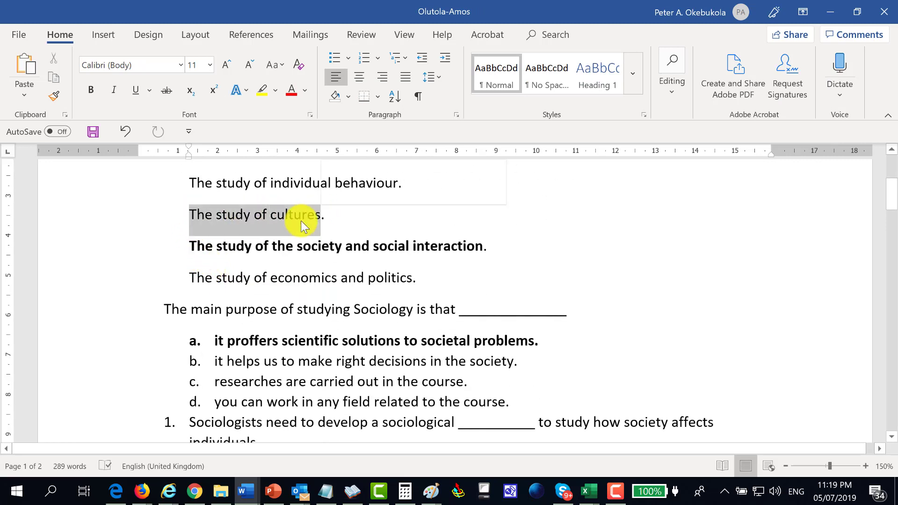
{"action": "right_click", "coordinate": [282, 221]}
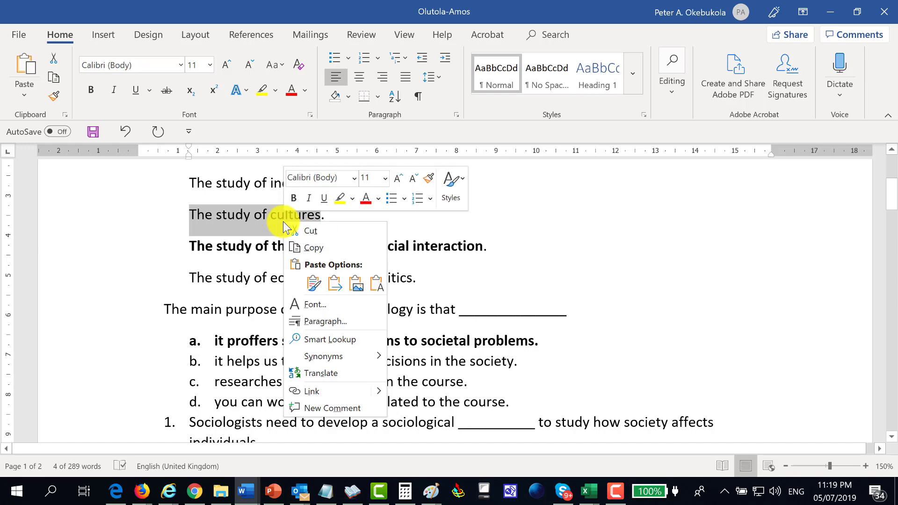
{"action": "left_click", "coordinate": [316, 250]}
Step: Switch to the Moodle question in Chrome and paste "The study of cultures" as the Choice 2 answer
{"action": "key", "text": "alt+Tab"}
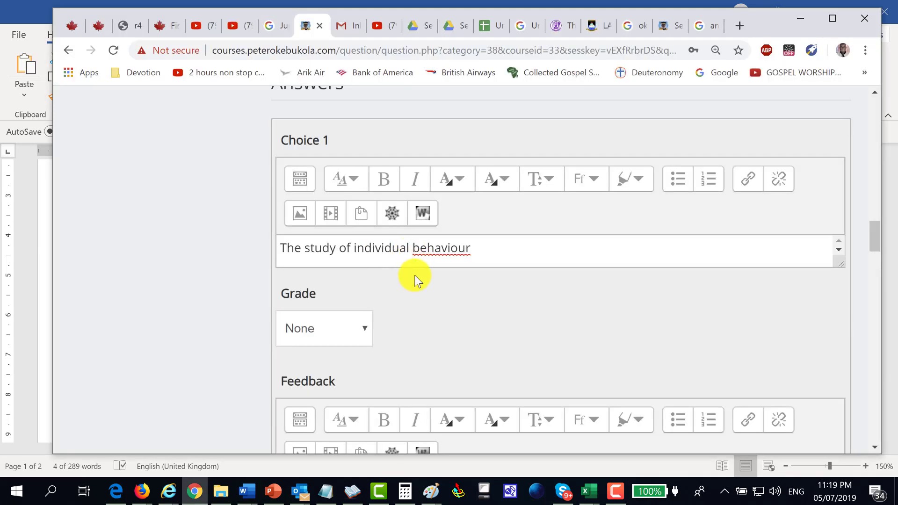
{"action": "scroll", "coordinate": [416, 281], "scroll_direction": "down", "scroll_amount": 3}
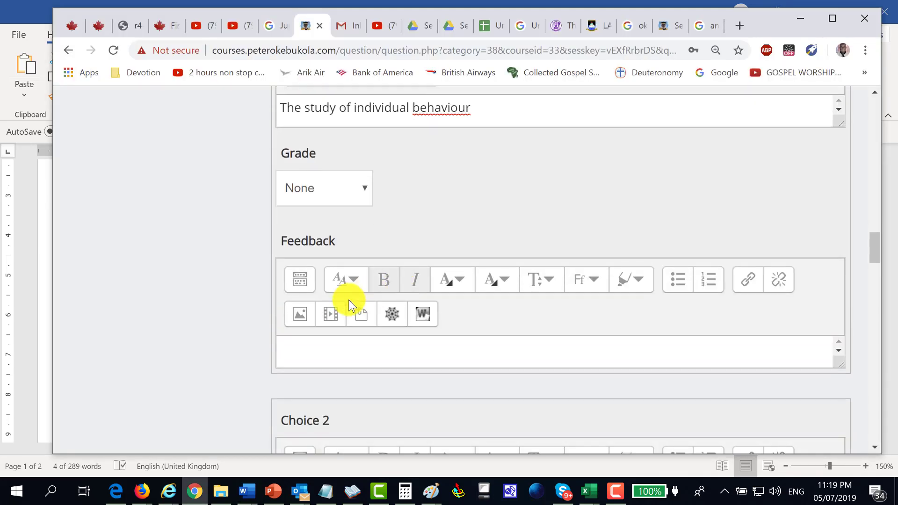
{"action": "scroll", "coordinate": [328, 333], "scroll_direction": "down", "scroll_amount": 1}
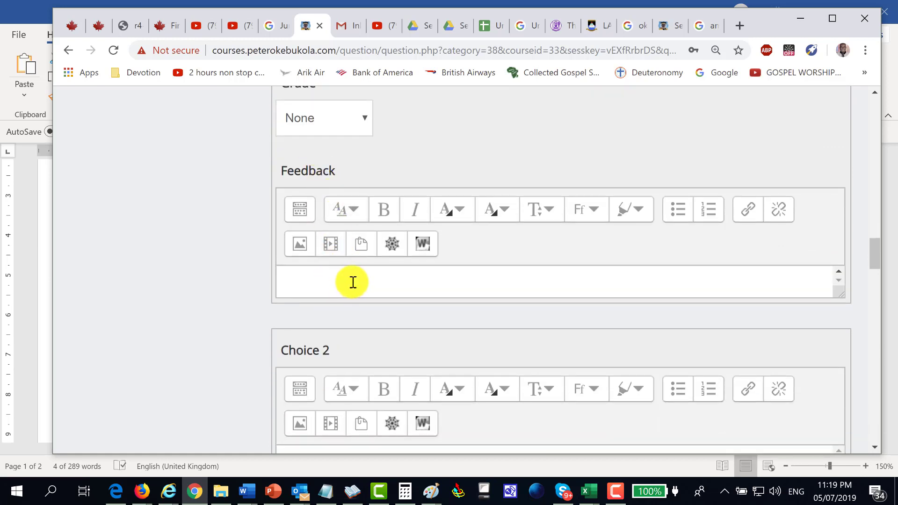
{"action": "scroll", "coordinate": [240, 347], "scroll_direction": "down", "scroll_amount": 3}
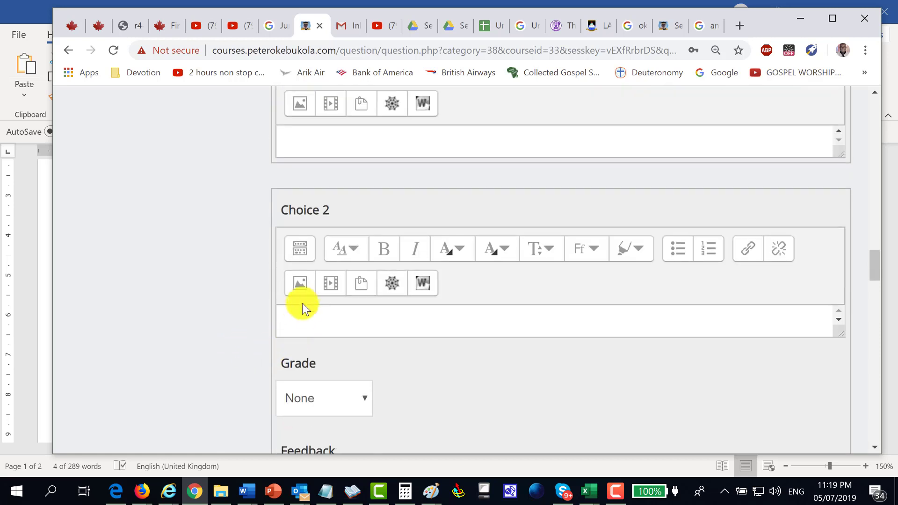
{"action": "left_click", "coordinate": [303, 315]}
{"action": "right_click", "coordinate": [304, 319]}
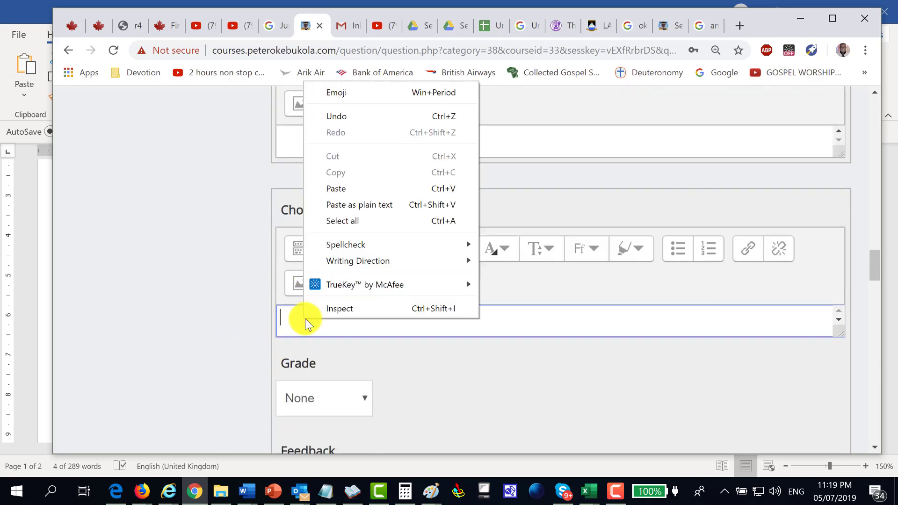
{"action": "left_click", "coordinate": [347, 189]}
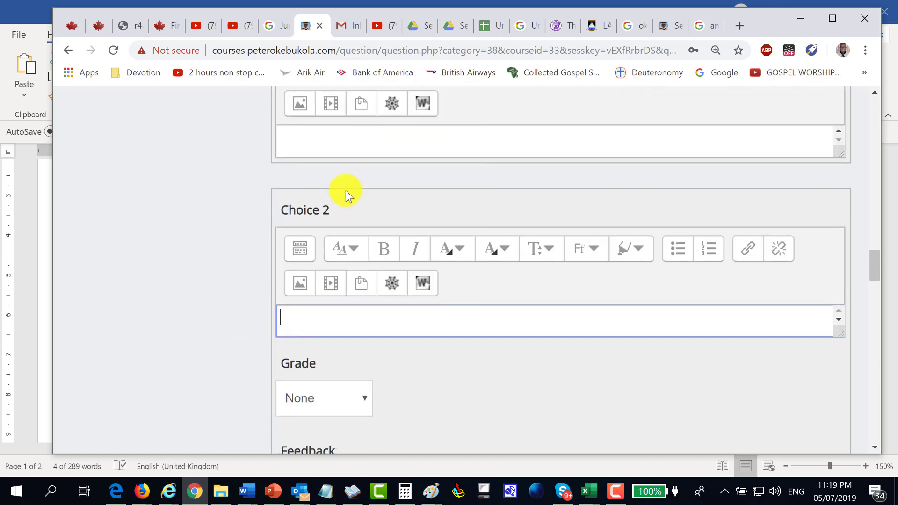
Step: Copy "The study of the society and social interaction." from the Word document into the Choice 3 answer of the Moodle question in Chrome
{"action": "scroll", "coordinate": [212, 336], "scroll_direction": "down", "scroll_amount": 6}
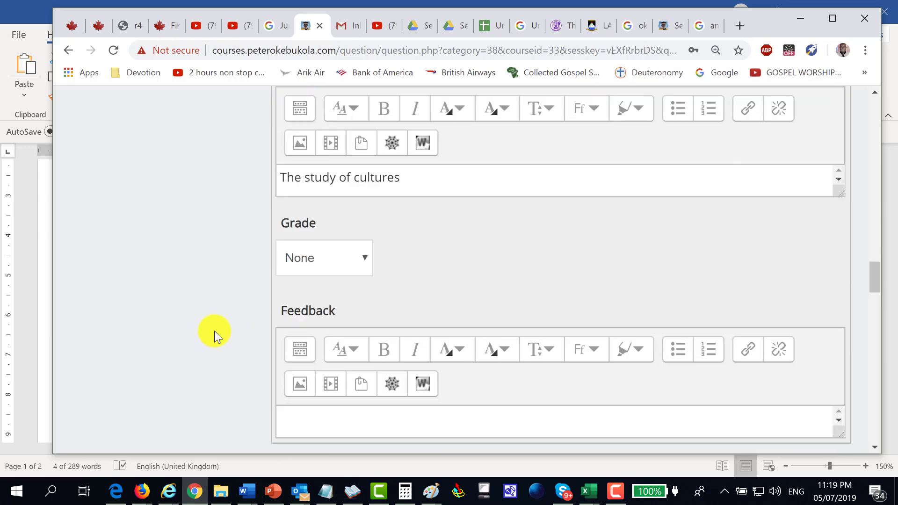
{"action": "scroll", "coordinate": [215, 326], "scroll_direction": "down", "scroll_amount": 1}
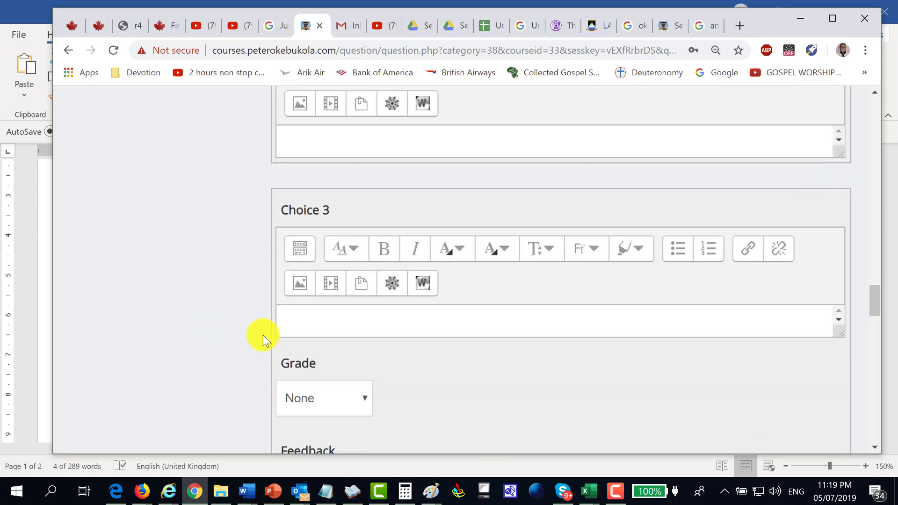
{"action": "left_click", "coordinate": [299, 327]}
{"action": "key", "text": "alt+Tab"}
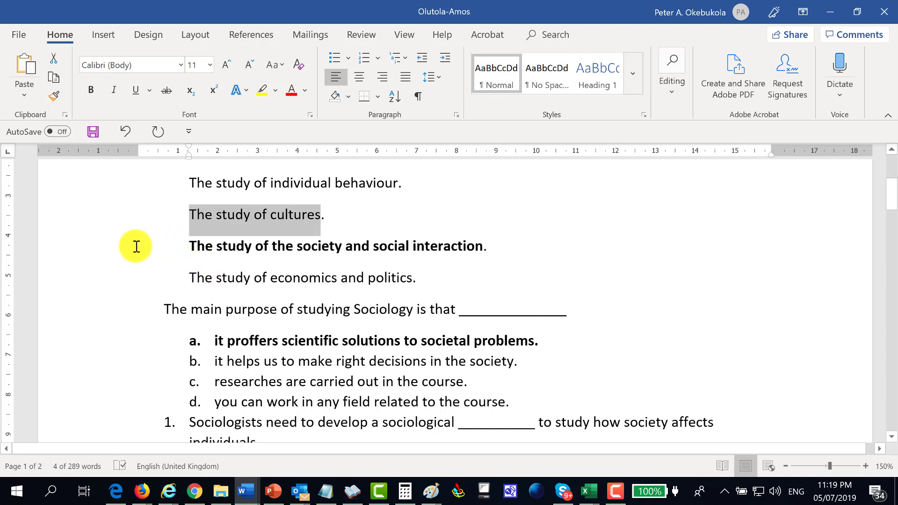
{"action": "left_click_drag", "start_coordinate": [192, 245], "coordinate": [489, 246]}
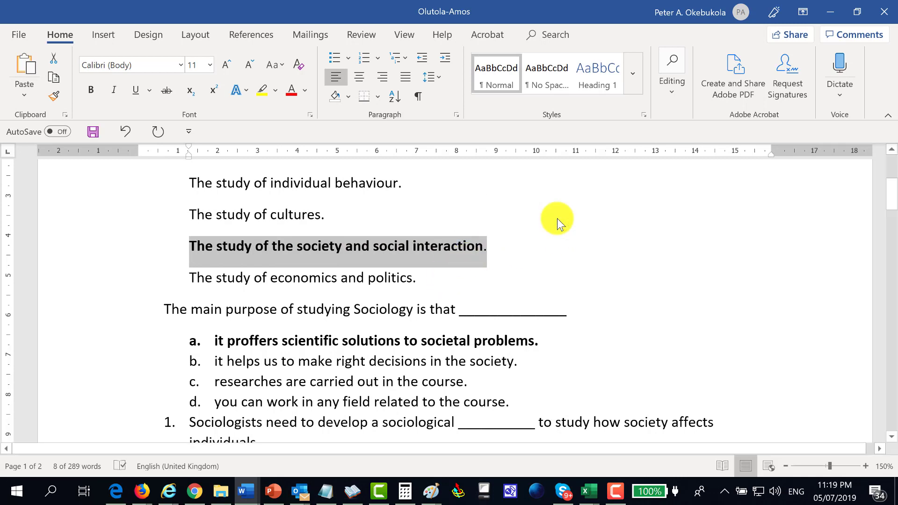
{"action": "right_click", "coordinate": [411, 247]}
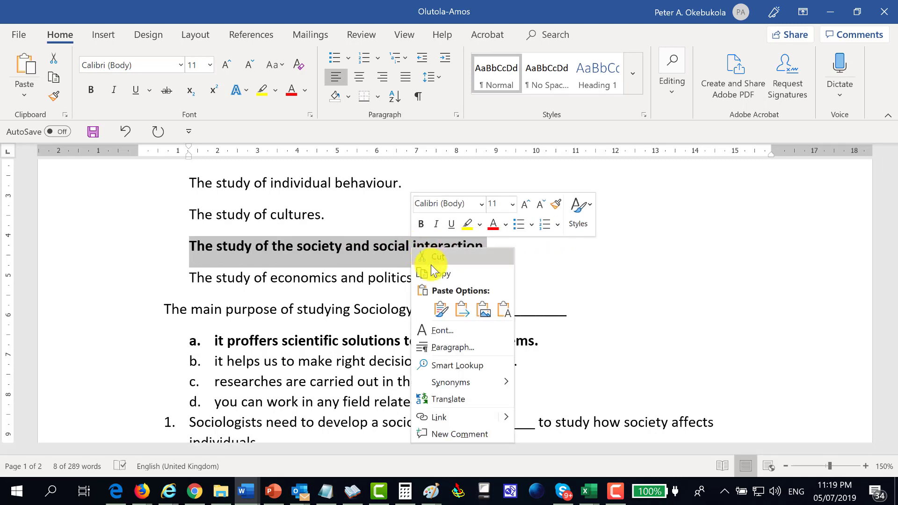
{"action": "left_click", "coordinate": [436, 273]}
{"action": "key", "text": "alt+Tab"}
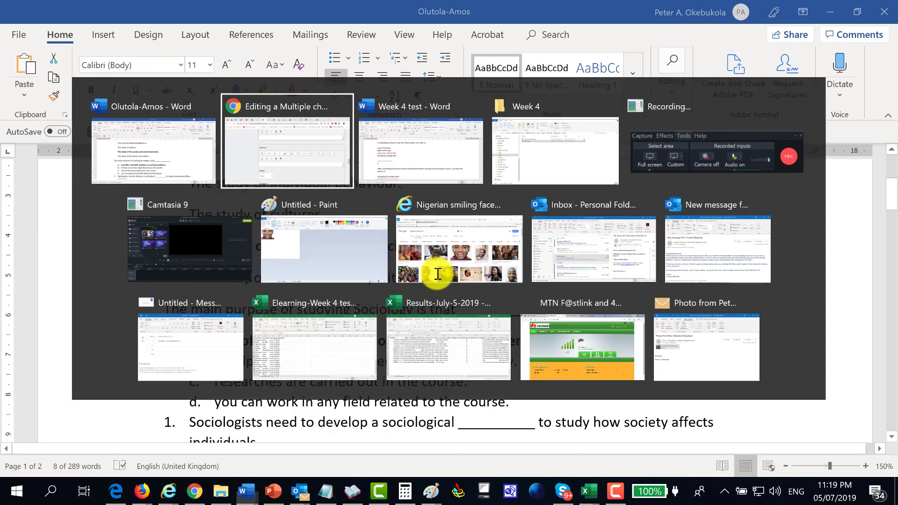
{"action": "key", "text": "ctrl+v"}
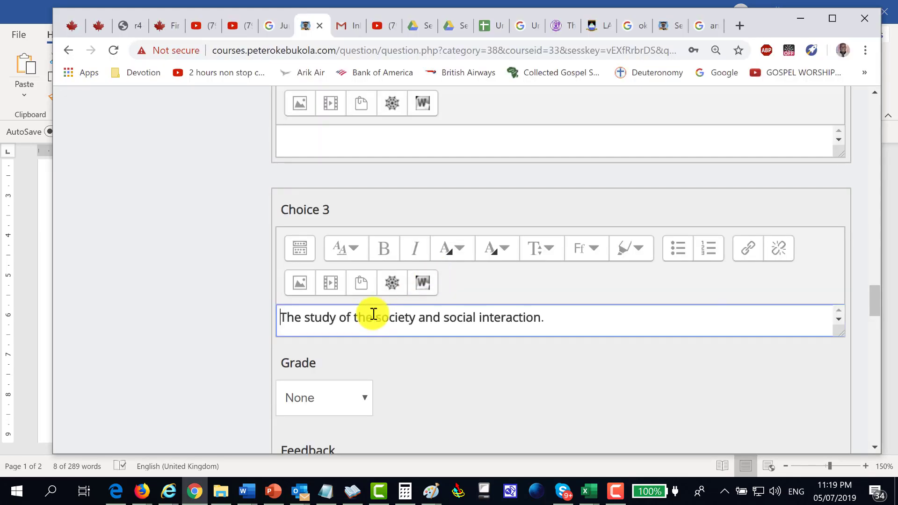
{"action": "left_click", "coordinate": [457, 387]}
Step: Set the grade of Choice 3 to 100% as the correct answer
{"action": "scroll", "coordinate": [433, 353], "scroll_direction": "down", "scroll_amount": 3}
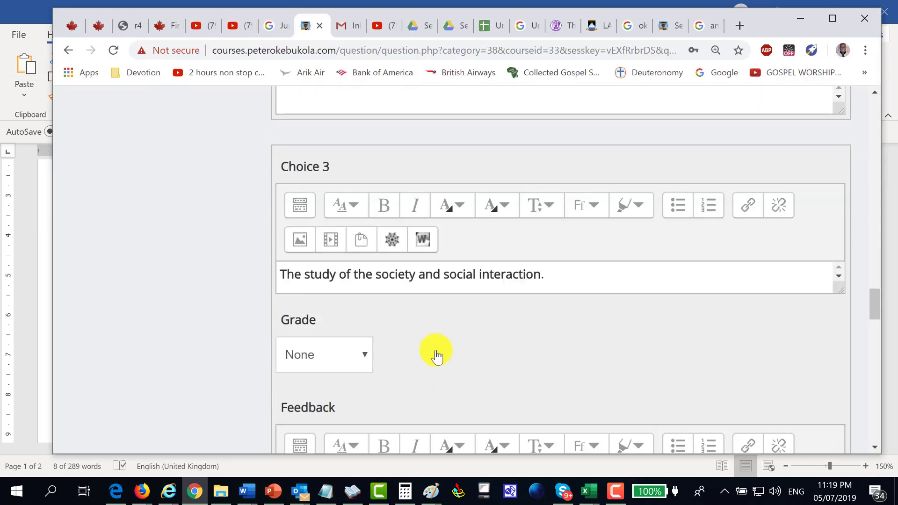
{"action": "left_click", "coordinate": [365, 267]}
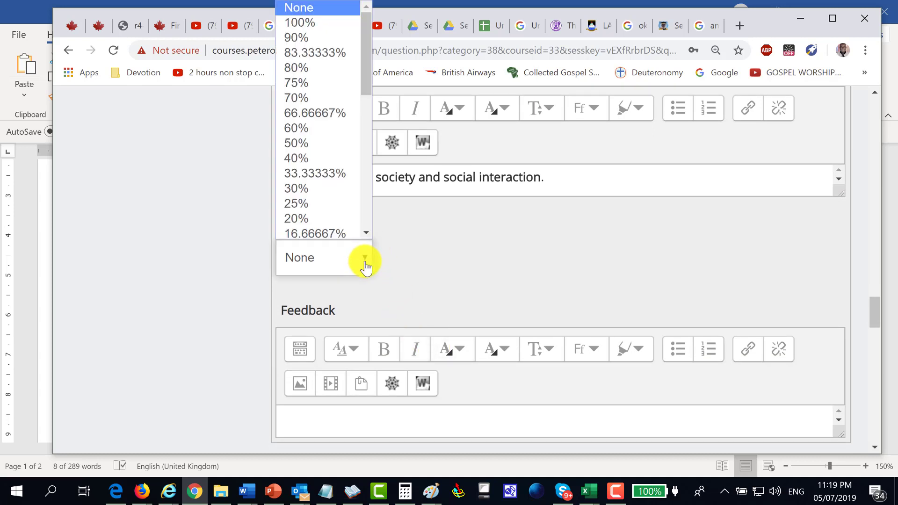
{"action": "left_click", "coordinate": [318, 30]}
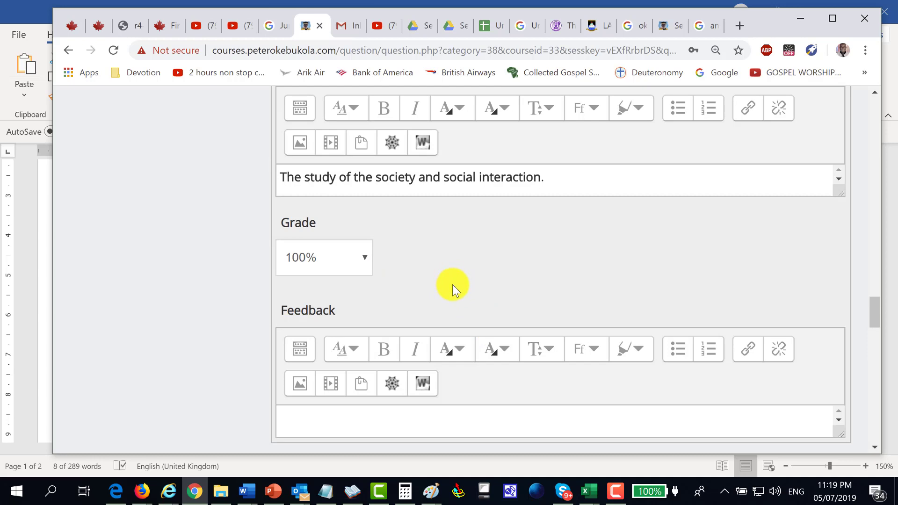
Step: Return to the Word document and copy the fourth answer option, "The study of economics and politics."
{"action": "scroll", "coordinate": [360, 294], "scroll_direction": "down", "scroll_amount": 5}
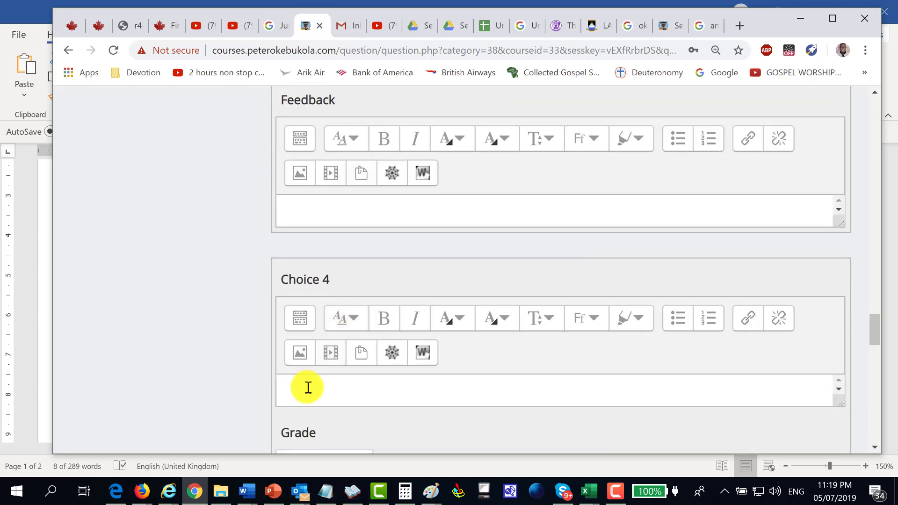
{"action": "left_click", "coordinate": [307, 386]}
{"action": "key", "text": "alt+Tab"}
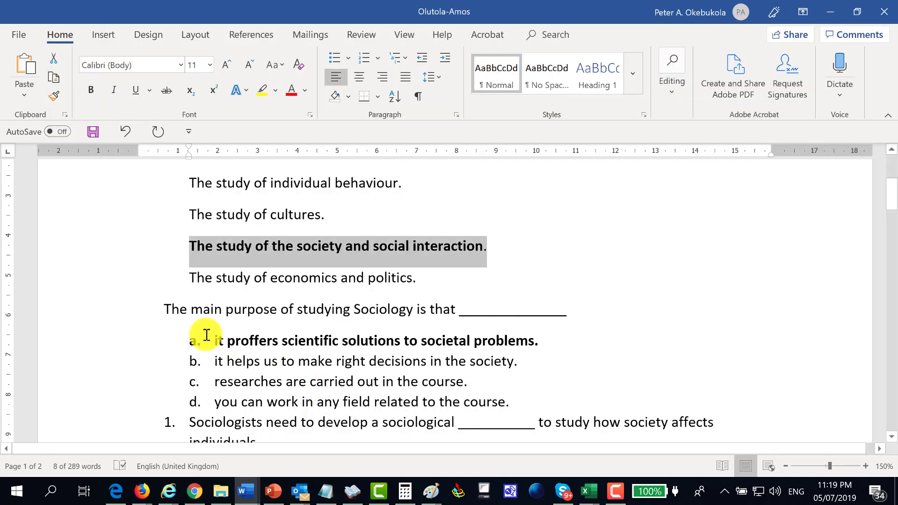
{"action": "left_click", "coordinate": [159, 278]}
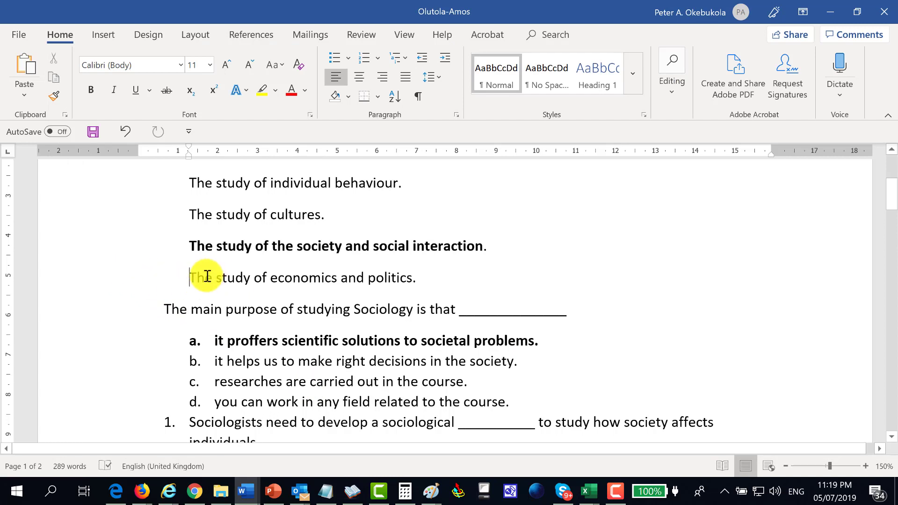
{"action": "key", "text": "shift+Right"}
{"action": "key", "text": "shift+Right"}
{"action": "key", "text": "shift+Right"}
{"action": "key", "text": "shift+Right"}
{"action": "key", "text": "shift+Right"}
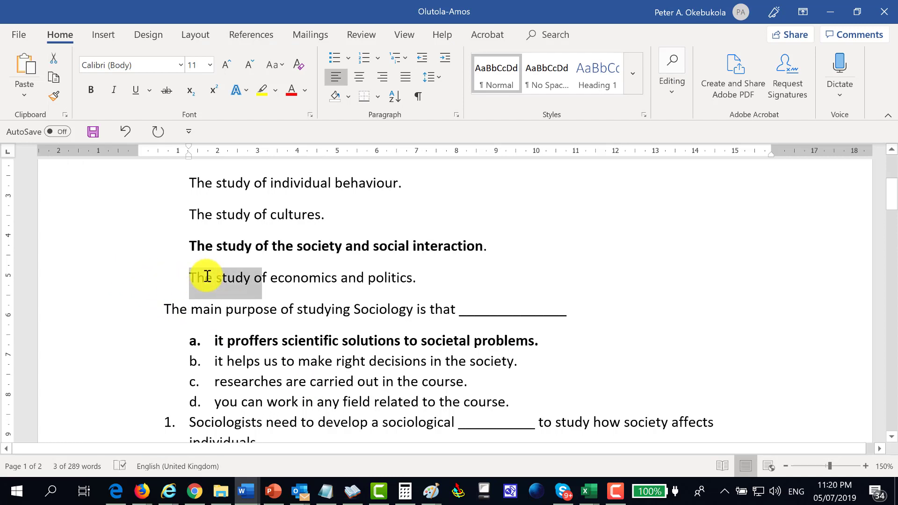
{"action": "key", "text": "ctrl+shift+Right"}
{"action": "key", "text": "ctrl+shift+Right"}
{"action": "key", "text": "ctrl+shift+Right"}
{"action": "key", "text": "ctrl+shift+Right"}
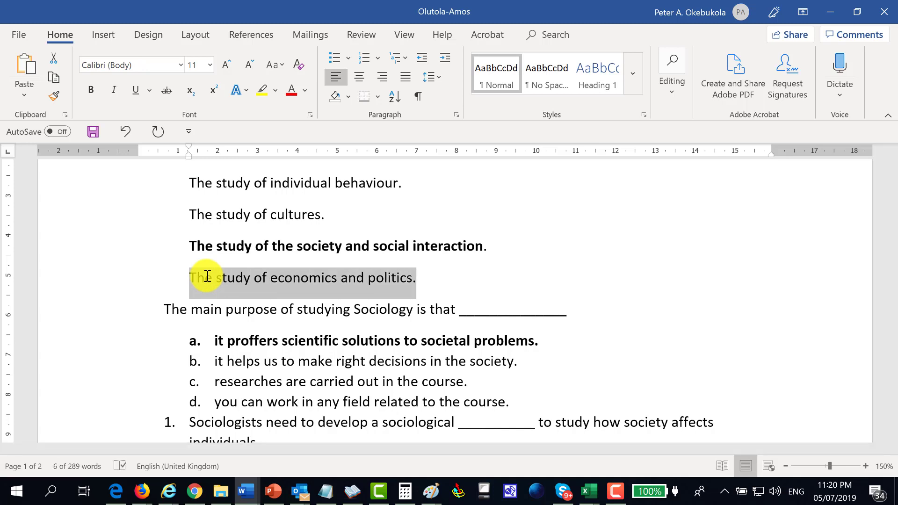
Step: Switch to the Moodle question in Chrome and paste "The study of economics and politics." as the Choice 4 answer
{"action": "key", "text": "alt+Tab"}
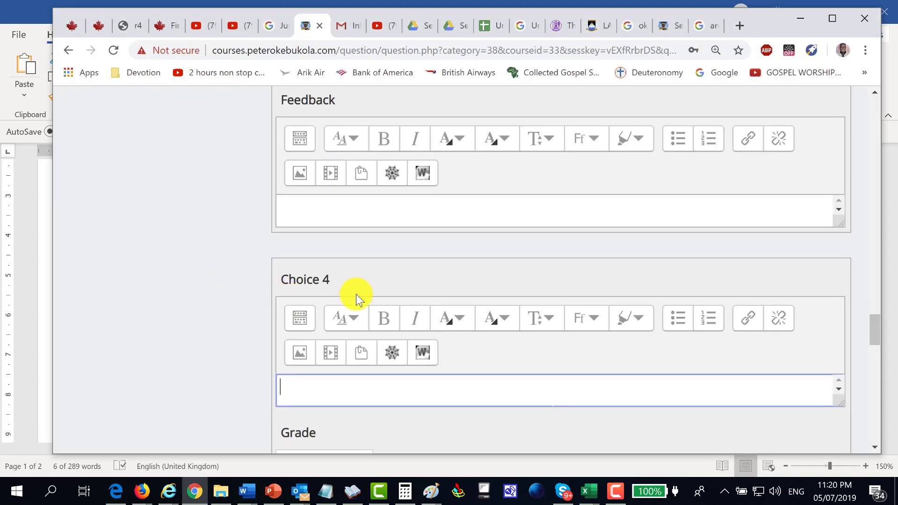
{"action": "key", "text": "ctrl+v"}
{"action": "left_click", "coordinate": [205, 253]}
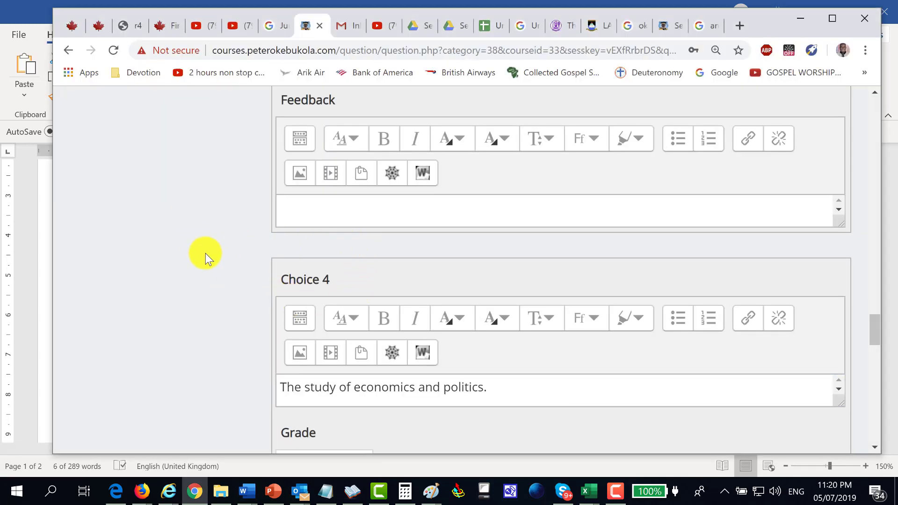
Step: Leave Choice 5 empty and save the question, returning to the quiz editing page
{"action": "scroll", "coordinate": [518, 234], "scroll_direction": "down", "scroll_amount": 8}
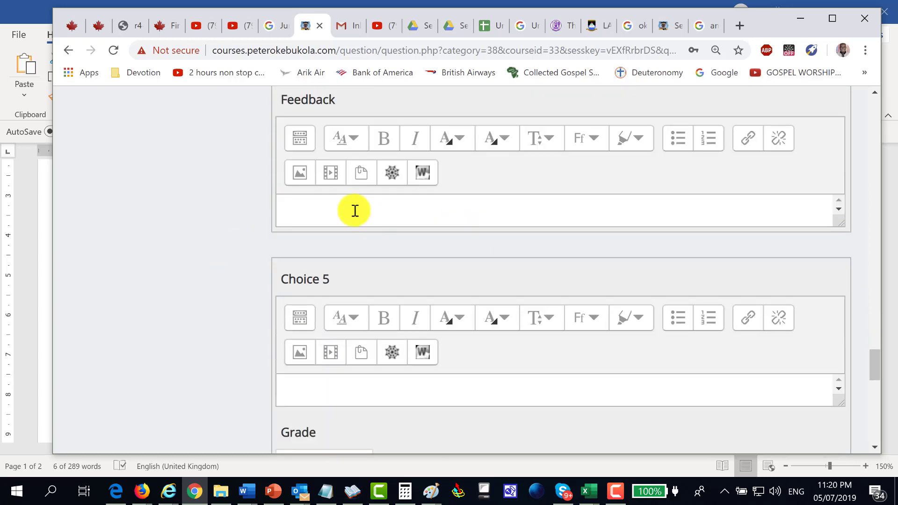
{"action": "scroll", "coordinate": [353, 275], "scroll_direction": "down", "scroll_amount": 10}
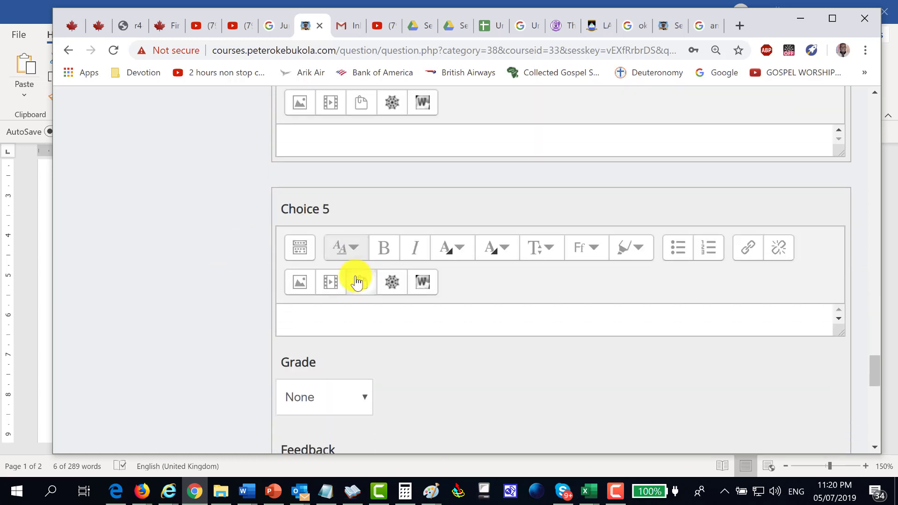
{"action": "scroll", "coordinate": [357, 275], "scroll_direction": "down", "scroll_amount": 5}
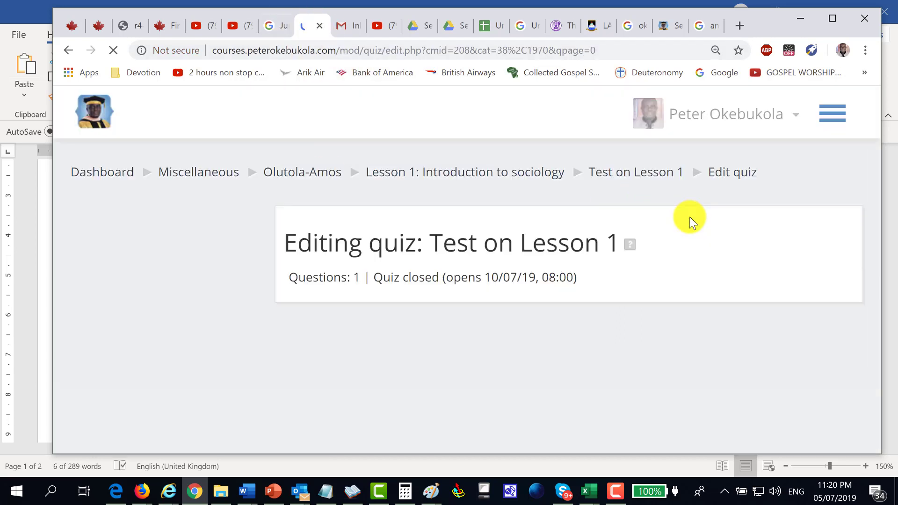
Step: Add a new Multiple choice question after Question 1 in the Test on Lesson 1 quiz
{"action": "scroll", "coordinate": [339, 303], "scroll_direction": "down", "scroll_amount": 3}
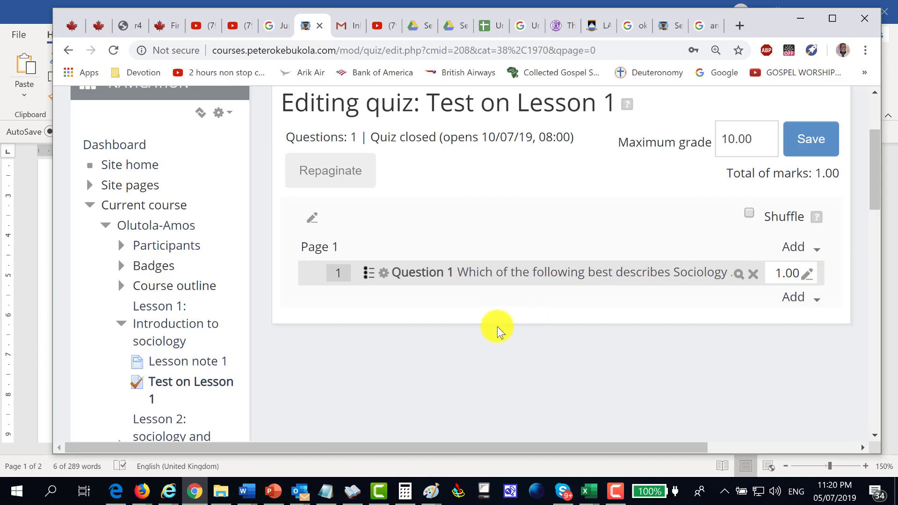
{"action": "left_click", "coordinate": [792, 299]}
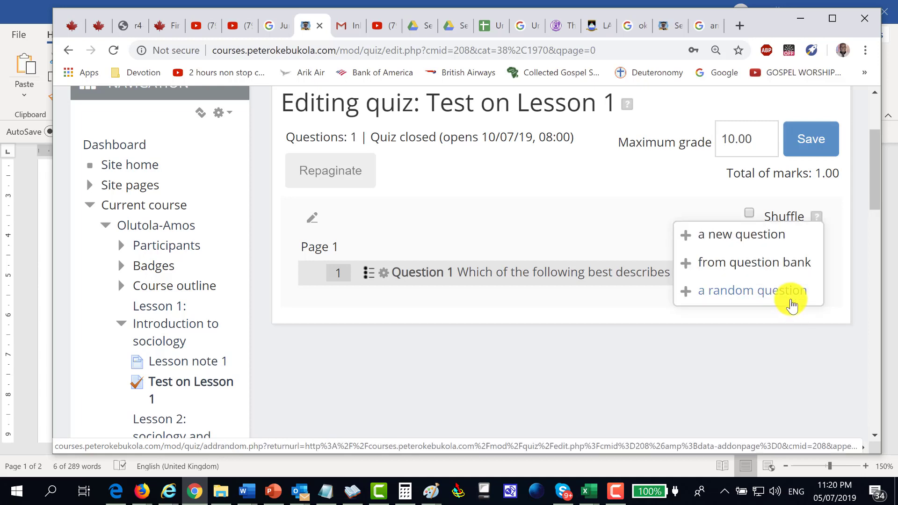
{"action": "left_click", "coordinate": [719, 242]}
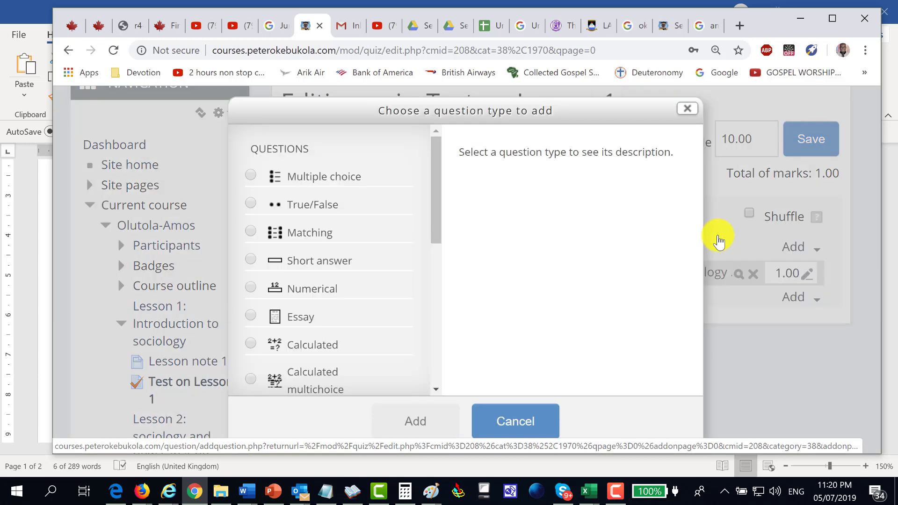
{"action": "left_click", "coordinate": [250, 180]}
{"action": "left_click", "coordinate": [393, 425]}
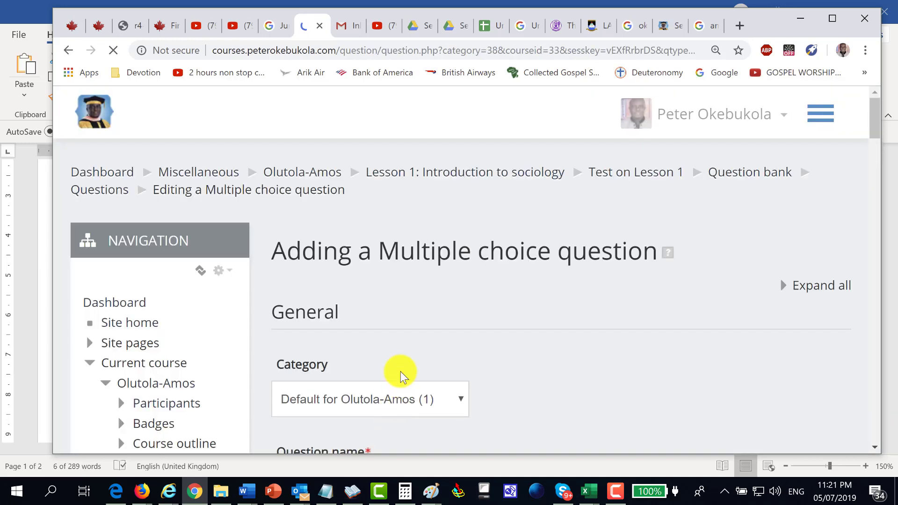
Step: Name the new multiple-choice question "Question 2"
{"action": "scroll", "coordinate": [402, 374], "scroll_direction": "down", "scroll_amount": 3}
{"action": "left_click", "coordinate": [307, 281]}
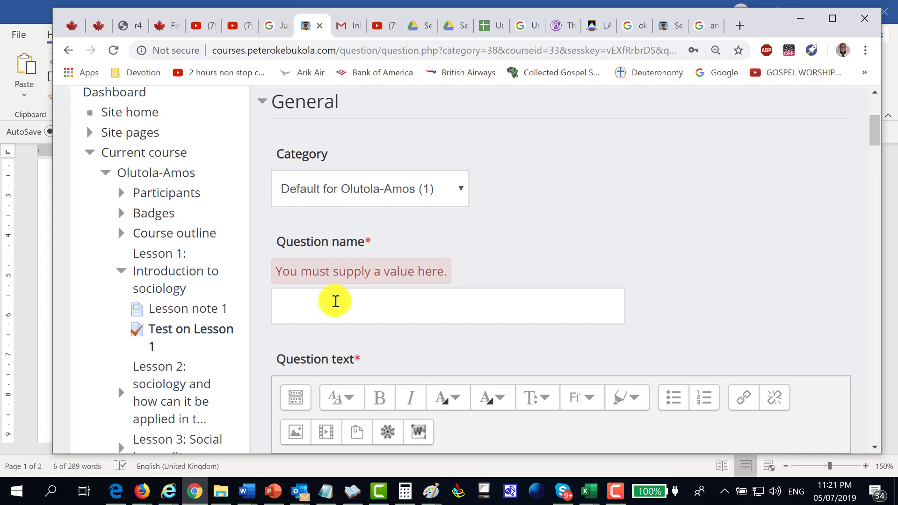
{"action": "left_click", "coordinate": [333, 306]}
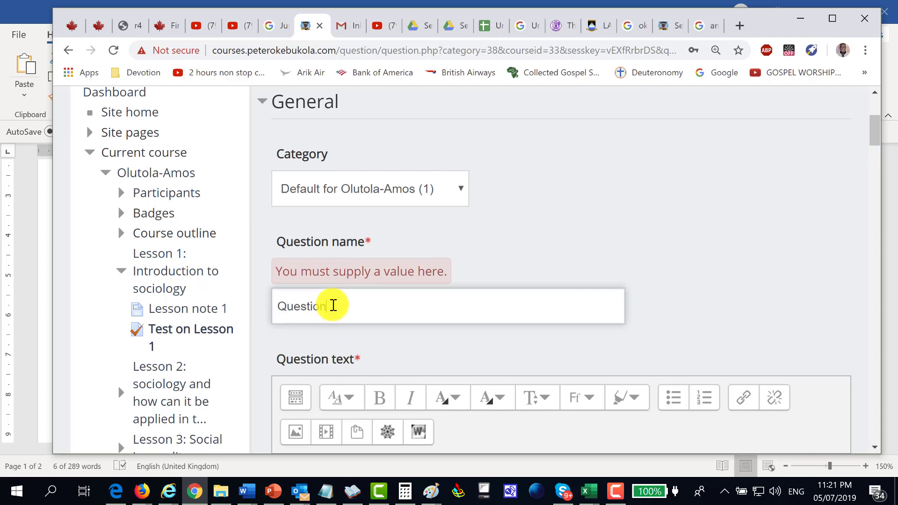
{"action": "type", "text": "Question 2"}
{"action": "left_click", "coordinate": [481, 248]}
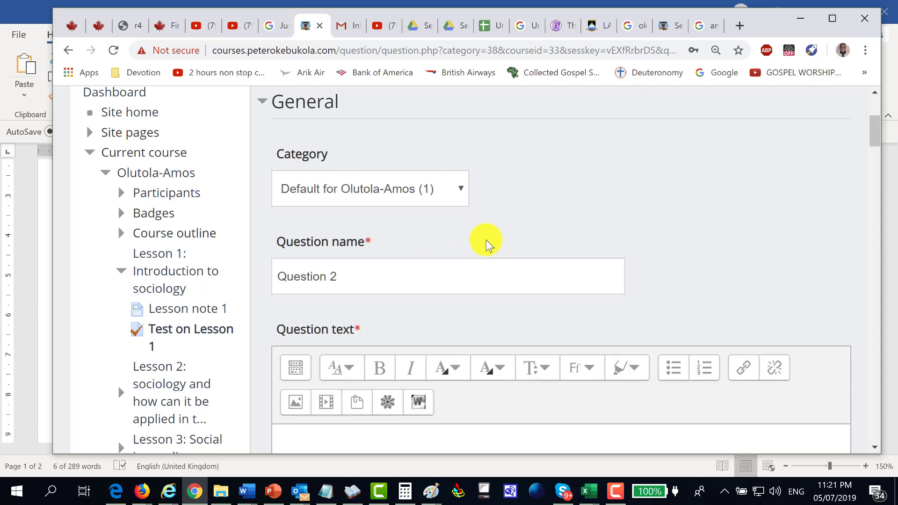
Step: Copy "The main purpose of studying Sociology is that" from the Word document into the question text of Question 2 in Chrome
{"action": "scroll", "coordinate": [401, 321], "scroll_direction": "down", "scroll_amount": 3}
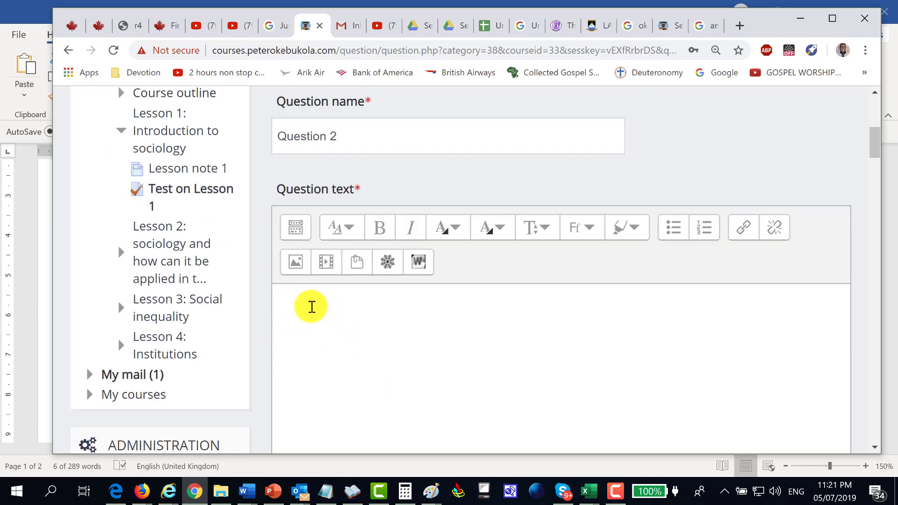
{"action": "left_click", "coordinate": [313, 306]}
{"action": "key", "text": "alt+Tab"}
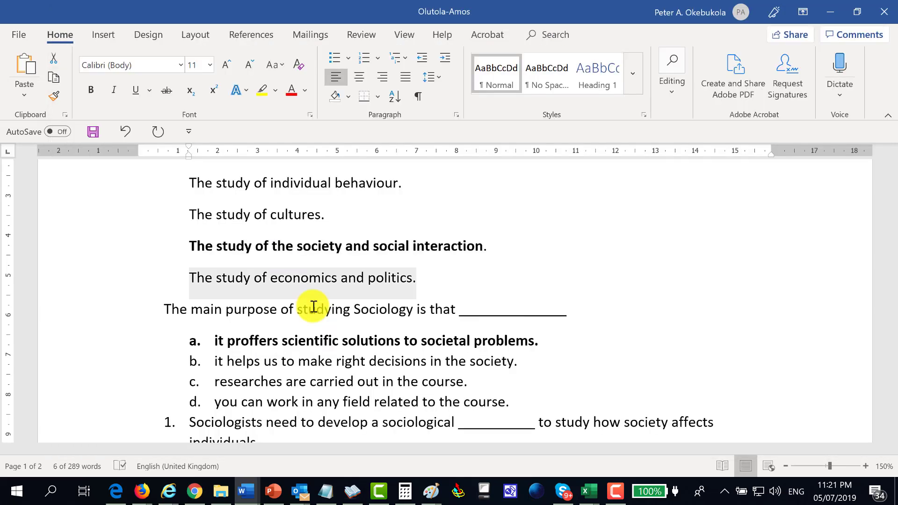
{"action": "left_click_drag", "start_coordinate": [164, 308], "coordinate": [457, 314]}
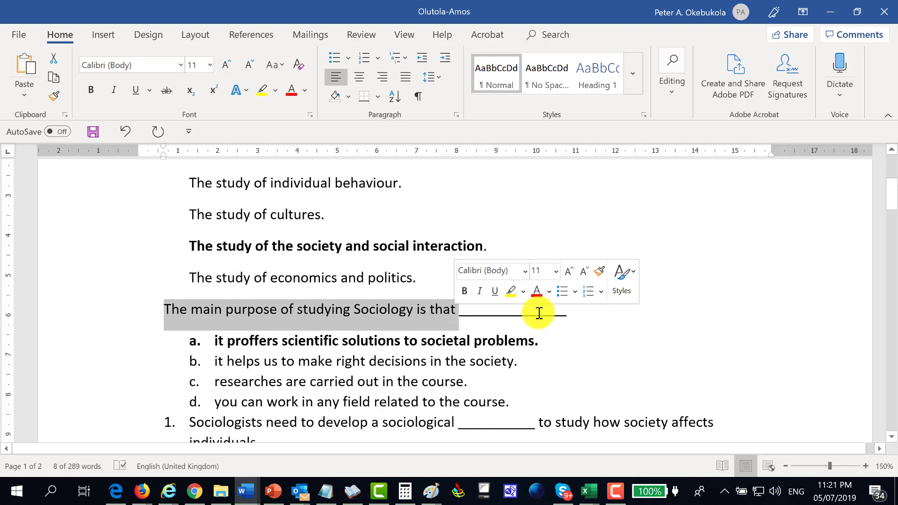
{"action": "left_click", "coordinate": [194, 312]}
{"action": "left_click_drag", "start_coordinate": [186, 308], "coordinate": [450, 309]}
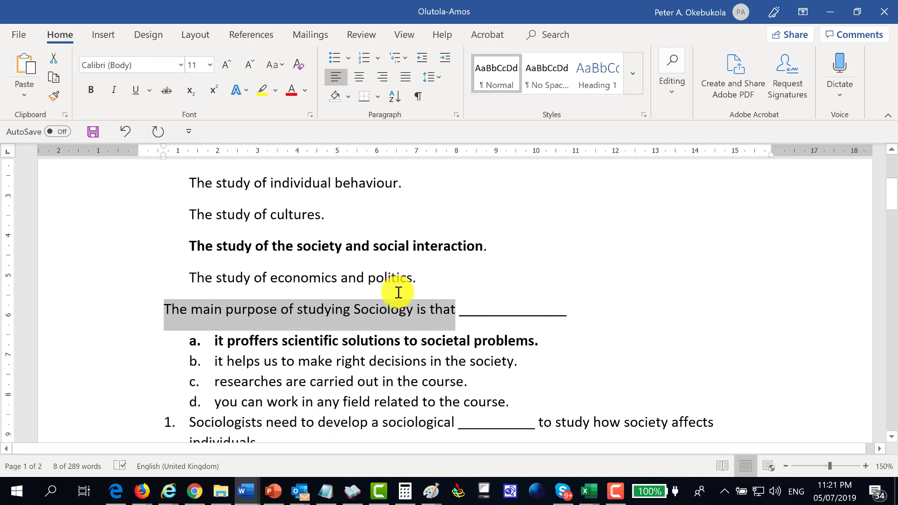
{"action": "right_click", "coordinate": [396, 310]}
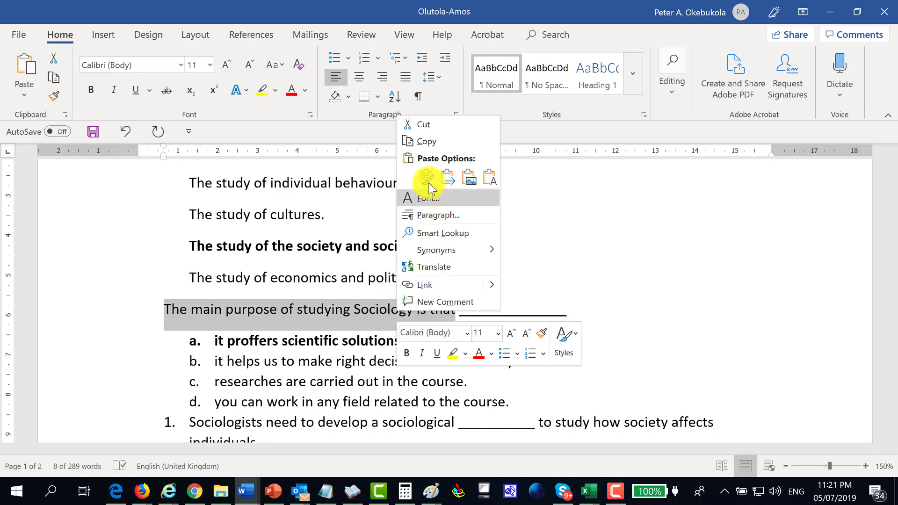
{"action": "left_click", "coordinate": [428, 144]}
{"action": "key", "text": "alt+Tab"}
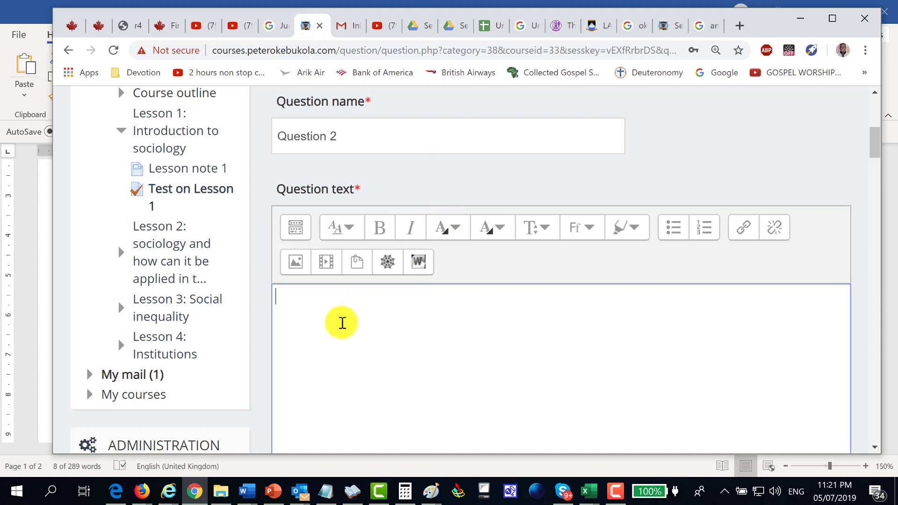
{"action": "key", "text": "ctrl+v"}
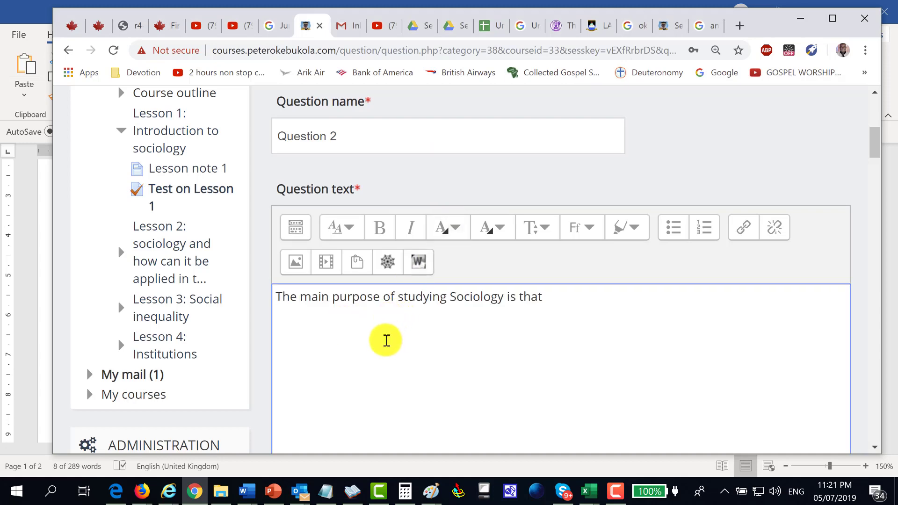
{"action": "left_click", "coordinate": [375, 354]}
Step: Set the choice numbering of Question 2 to "A., B., C., ..."
{"action": "scroll", "coordinate": [380, 335], "scroll_direction": "down", "scroll_amount": 9}
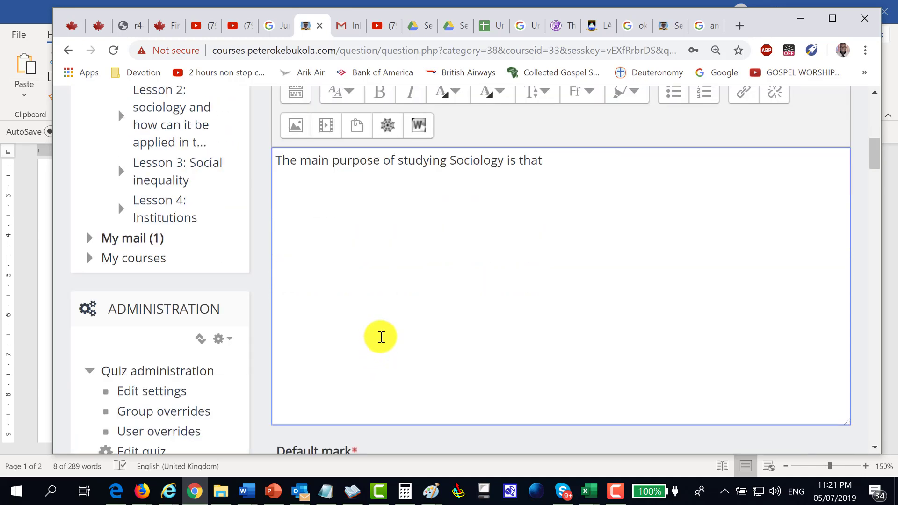
{"action": "scroll", "coordinate": [346, 225], "scroll_direction": "down", "scroll_amount": 9}
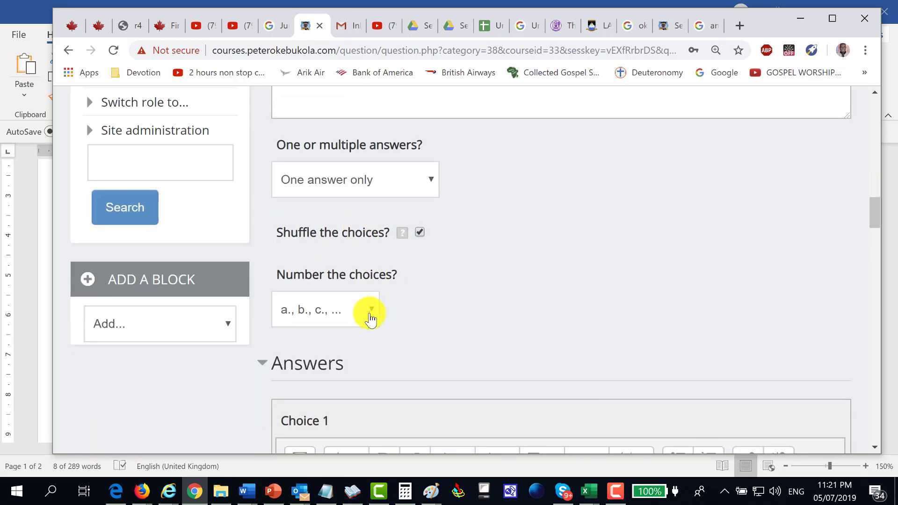
{"action": "left_click", "coordinate": [368, 311]}
{"action": "left_click", "coordinate": [334, 349]}
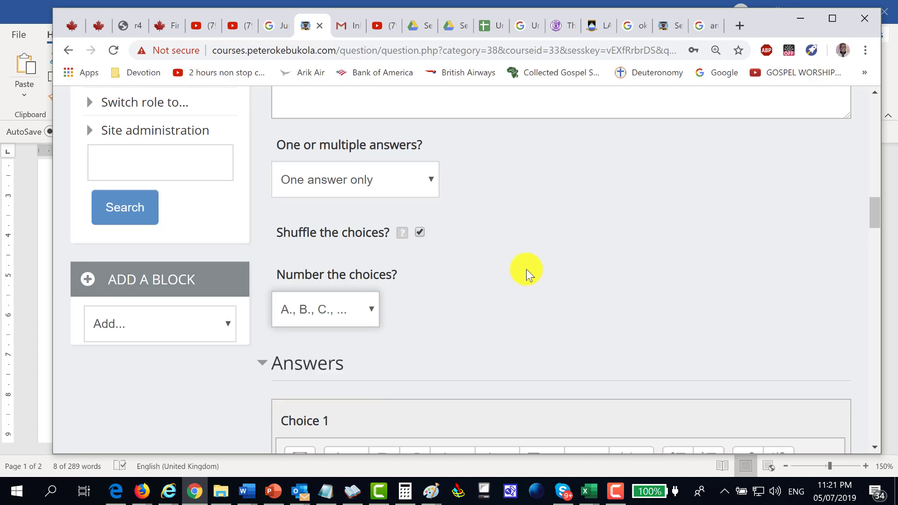
Step: Switch to Word and remove the a–d list numbering from the four answer options under the main purpose of studying Sociology question
{"action": "scroll", "coordinate": [525, 265], "scroll_direction": "down", "scroll_amount": 3}
{"action": "scroll", "coordinate": [524, 265], "scroll_direction": "down", "scroll_amount": 1}
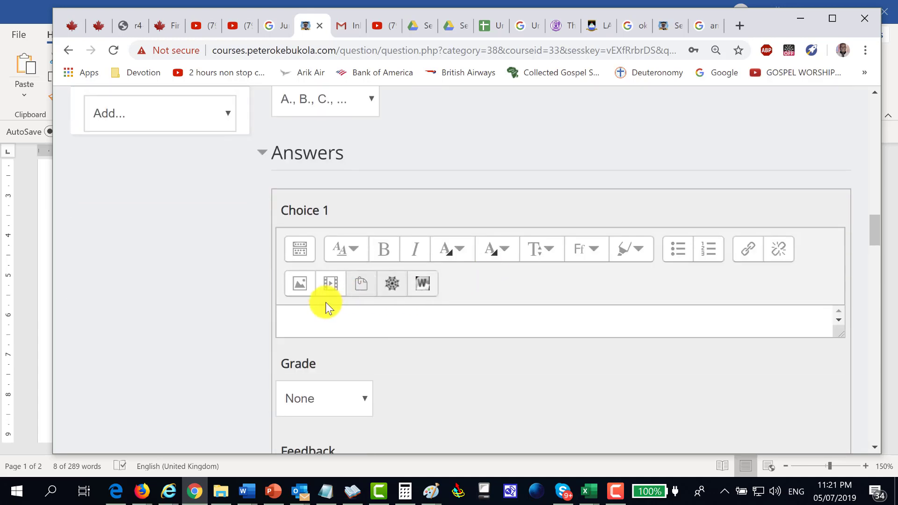
{"action": "left_click", "coordinate": [315, 315]}
{"action": "key", "text": "alt+Tab"}
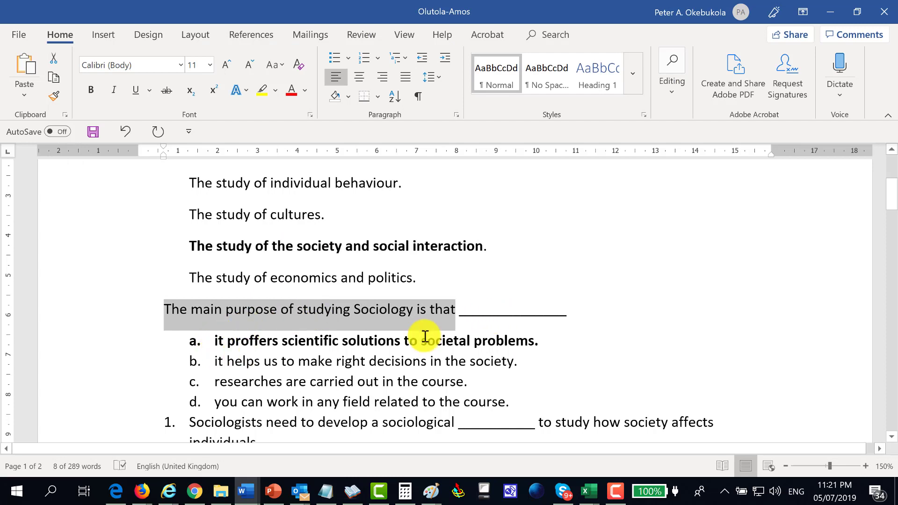
{"action": "left_click_drag", "start_coordinate": [217, 340], "coordinate": [516, 395]}
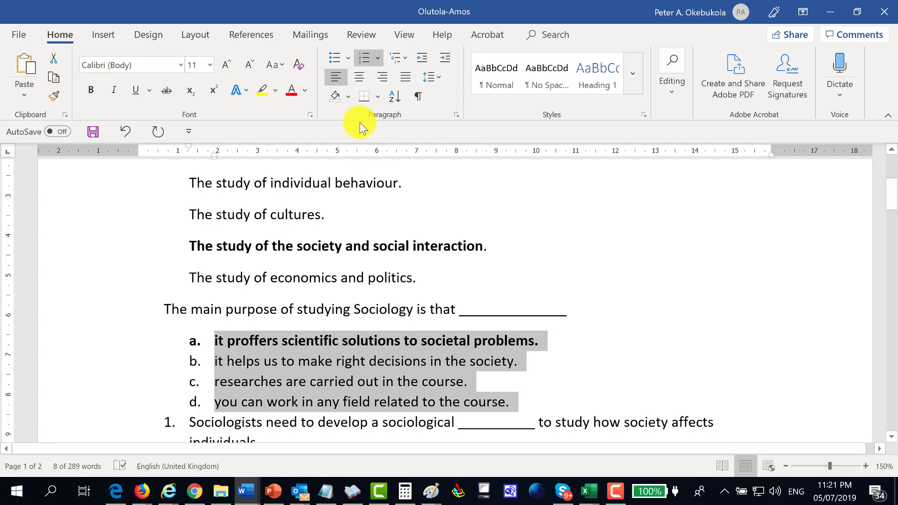
{"action": "left_click", "coordinate": [365, 60]}
{"action": "left_click", "coordinate": [376, 279]}
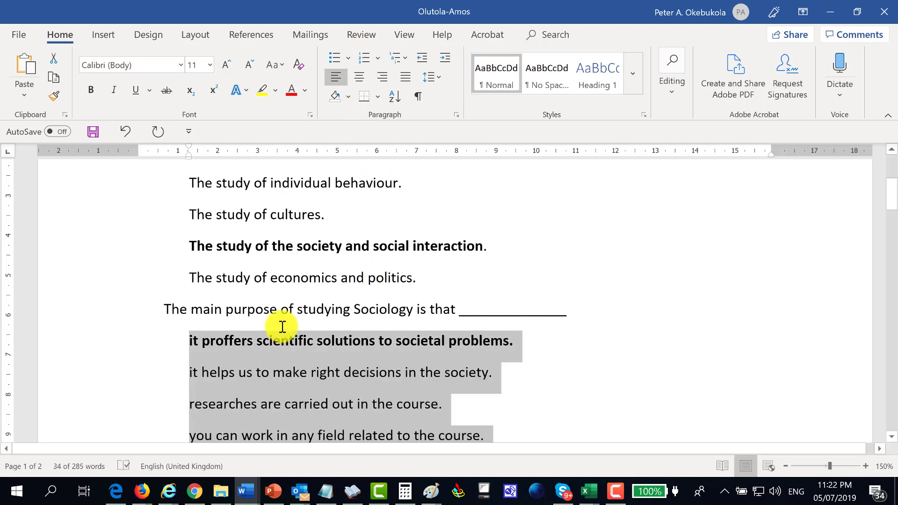
Step: Copy "it proffers scientific solutions to societal problems." from Word into the Choice 1 answer of Question 2 in Chrome
{"action": "left_click_drag", "start_coordinate": [187, 340], "coordinate": [517, 348]}
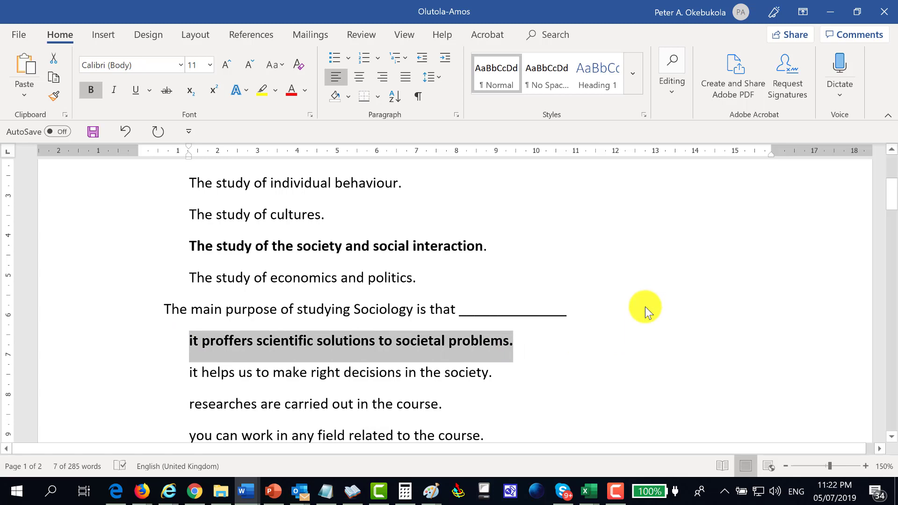
{"action": "right_click", "coordinate": [471, 344]}
{"action": "left_click", "coordinate": [501, 173]}
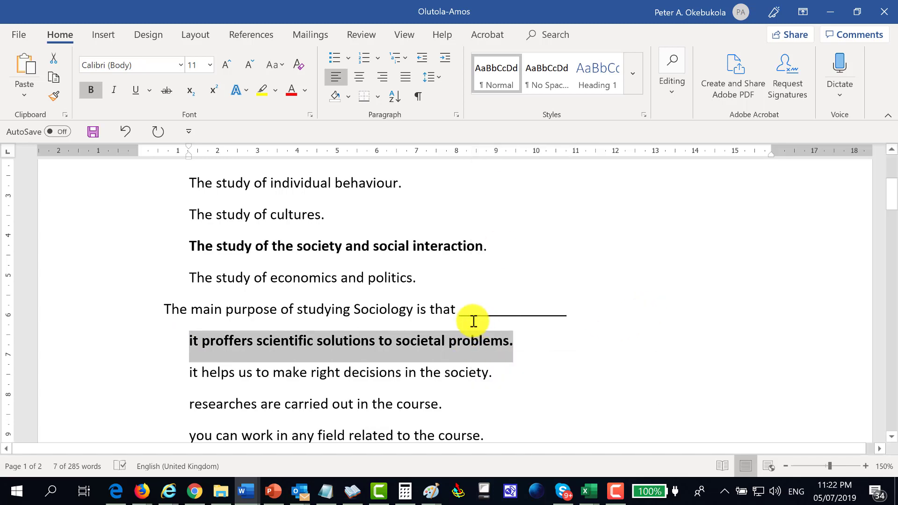
{"action": "key", "text": "alt+Tab"}
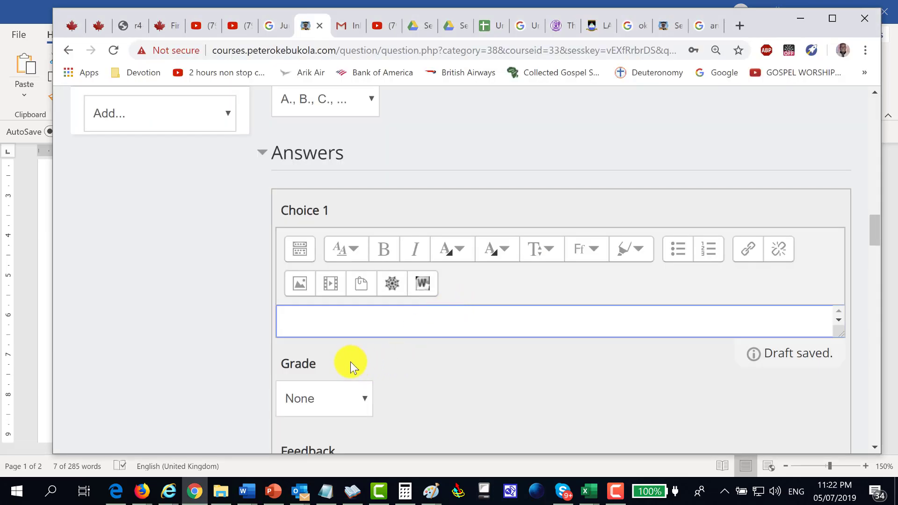
{"action": "key", "text": "ctrl+v"}
{"action": "left_click", "coordinate": [201, 363]}
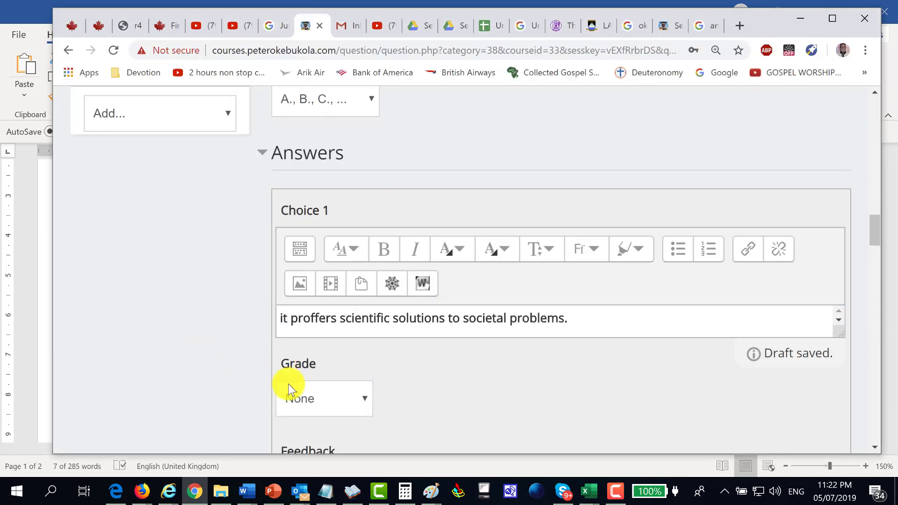
Step: Copy "it helps us to make right decisions in the society." from Word into the Choice 2 answer of Question 2 in Chrome
{"action": "scroll", "coordinate": [550, 364], "scroll_direction": "down", "scroll_amount": 5}
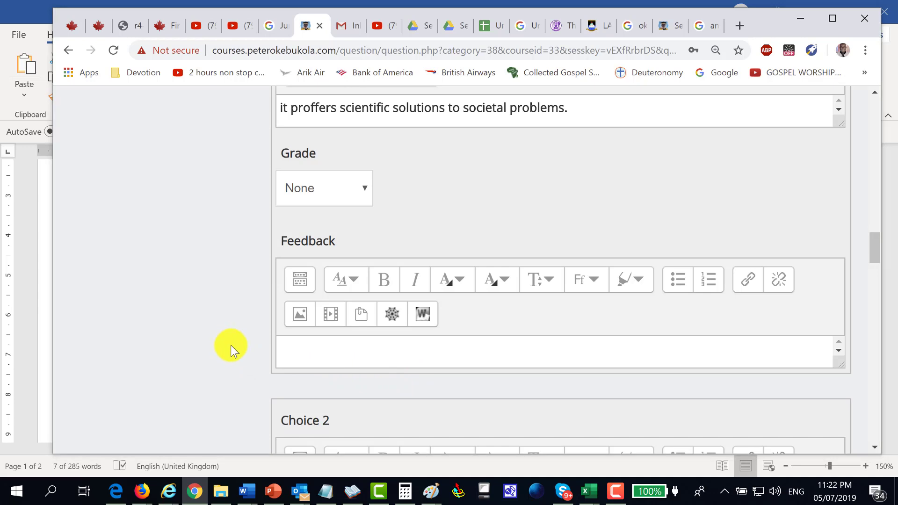
{"action": "key", "text": "alt+Tab"}
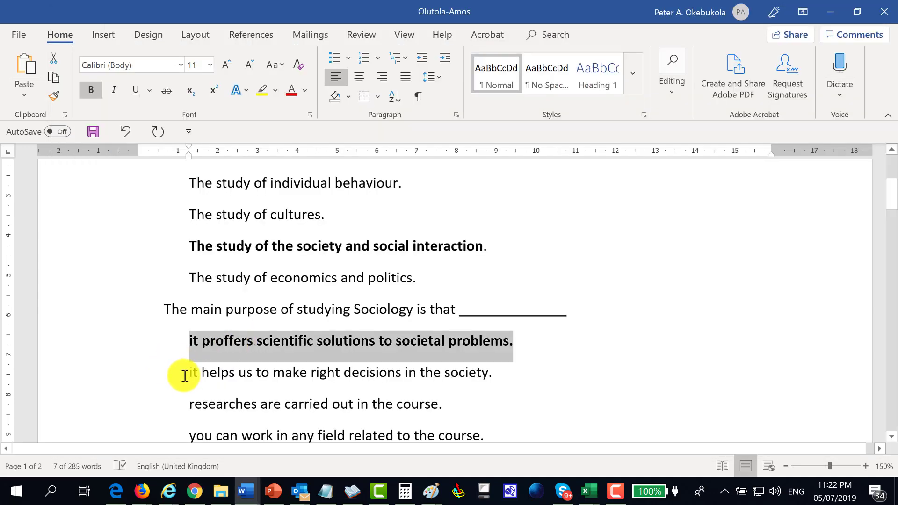
{"action": "left_click_drag", "start_coordinate": [188, 375], "coordinate": [490, 376]}
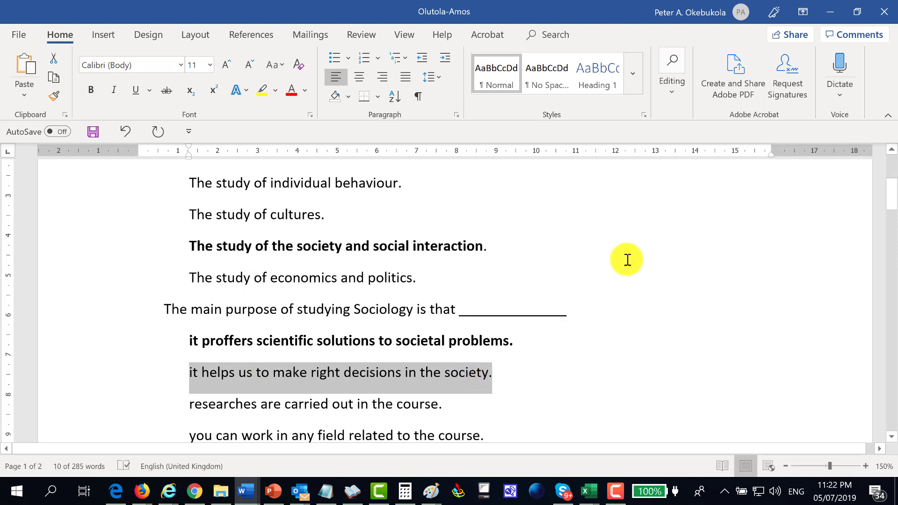
{"action": "right_click", "coordinate": [443, 382]}
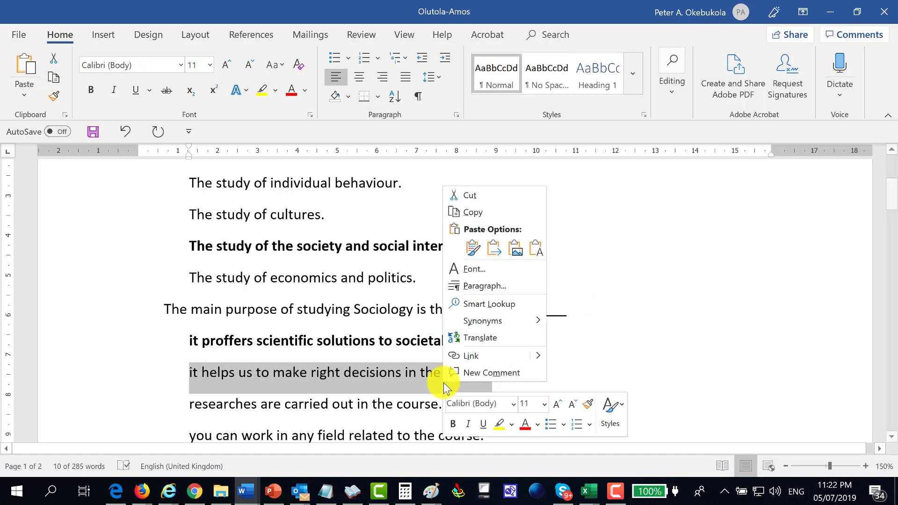
{"action": "left_click", "coordinate": [479, 213]}
{"action": "key", "text": "alt+Tab"}
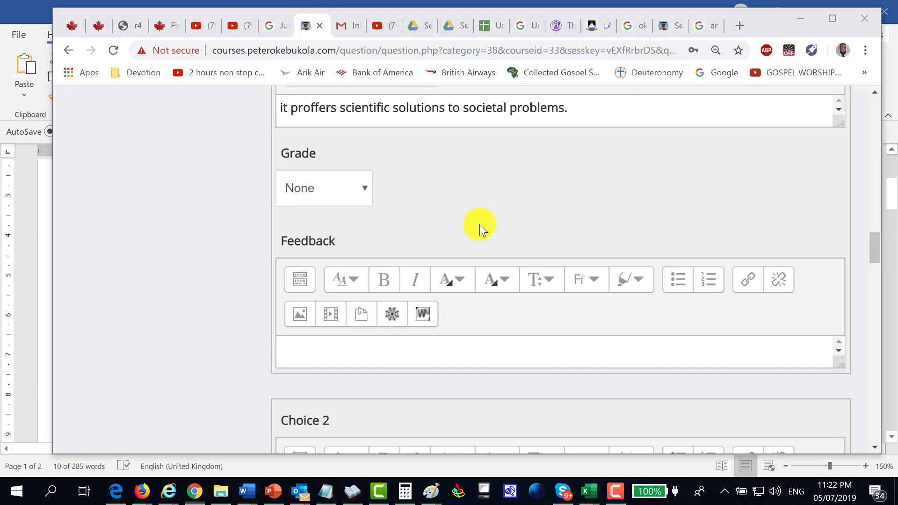
{"action": "left_click", "coordinate": [326, 353]}
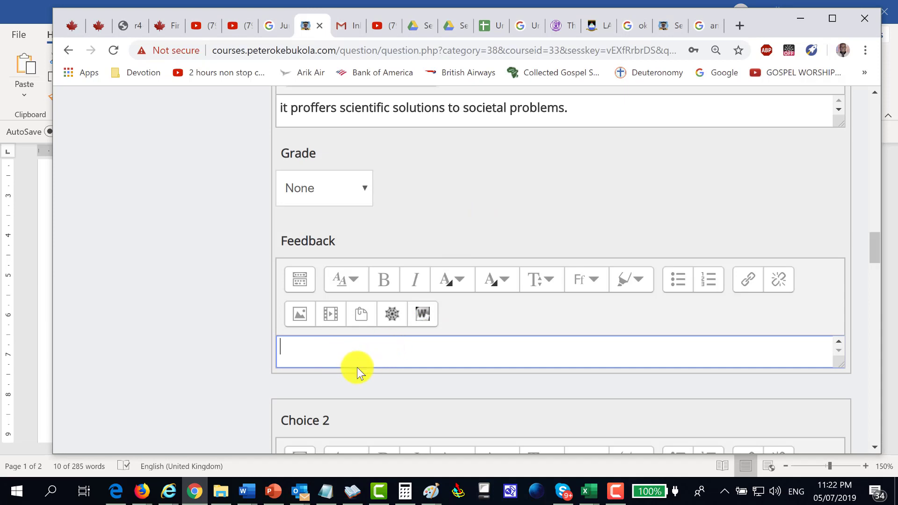
{"action": "scroll", "coordinate": [357, 367], "scroll_direction": "down", "scroll_amount": 3}
{"action": "left_click", "coordinate": [306, 389]}
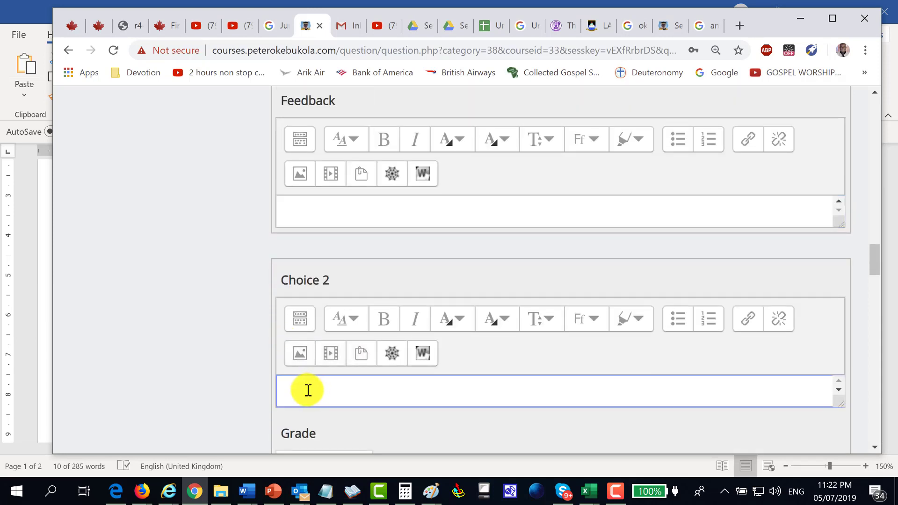
{"action": "key", "text": "ctrl+v"}
{"action": "left_click", "coordinate": [208, 344]}
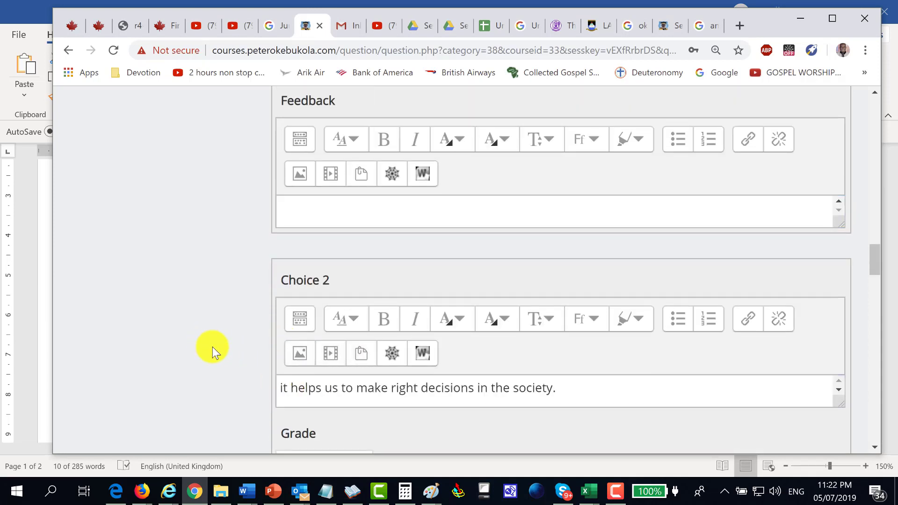
Step: Copy "researches are carried out in the course" from Word into the Choice 3 answer of Question 2 in Chrome
{"action": "key", "text": "alt+Tab"}
{"action": "scroll", "coordinate": [237, 356], "scroll_direction": "down", "scroll_amount": 3}
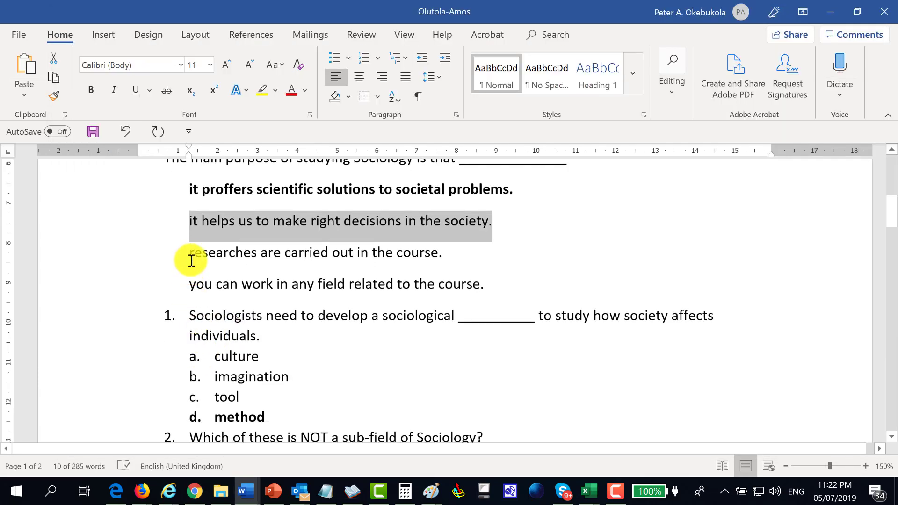
{"action": "left_click_drag", "start_coordinate": [189, 255], "coordinate": [440, 253]}
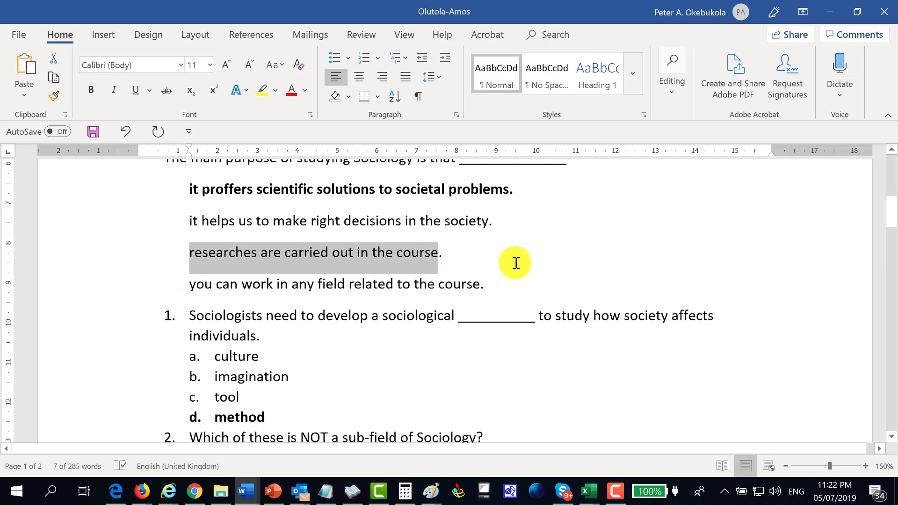
{"action": "key", "text": "alt+Tab"}
{"action": "scroll", "coordinate": [330, 327], "scroll_direction": "down", "scroll_amount": 7}
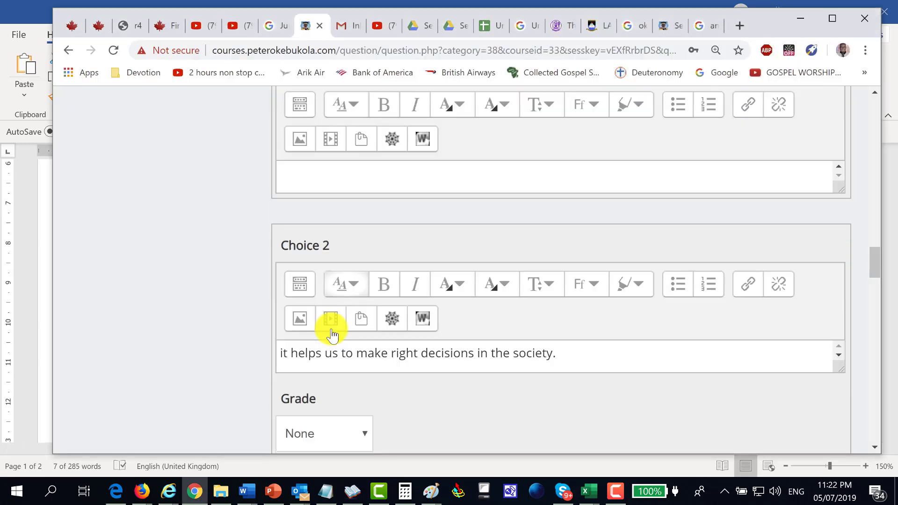
{"action": "scroll", "coordinate": [323, 329], "scroll_direction": "down", "scroll_amount": 3}
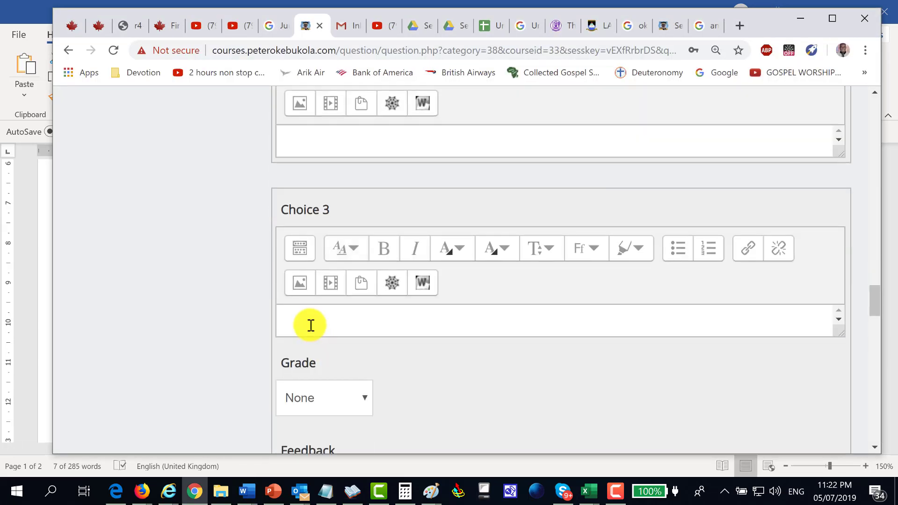
{"action": "left_click", "coordinate": [311, 326]}
{"action": "key", "text": "ctrl+v"}
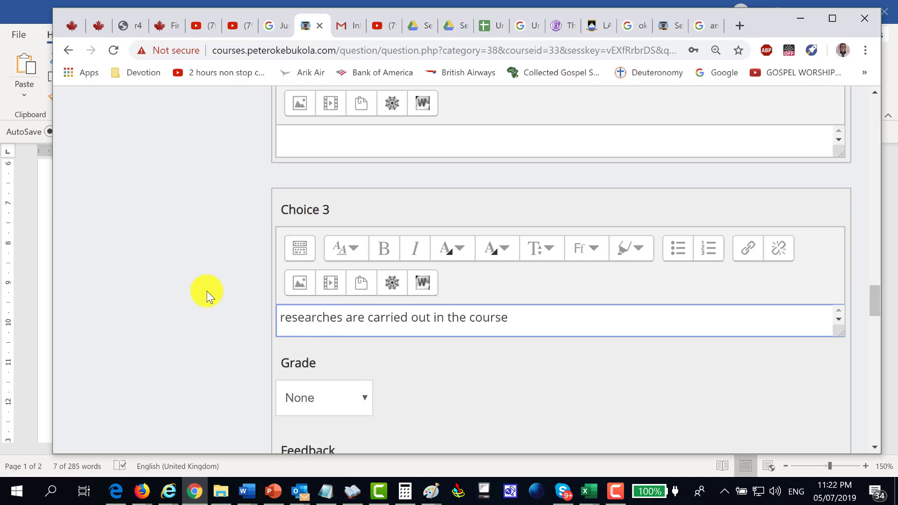
{"action": "left_click", "coordinate": [201, 299]}
Step: Copy "you can work in any field related to the course" from Word into the Choice 4 answer of Question 2 in Chrome
{"action": "key", "text": "alt+Tab"}
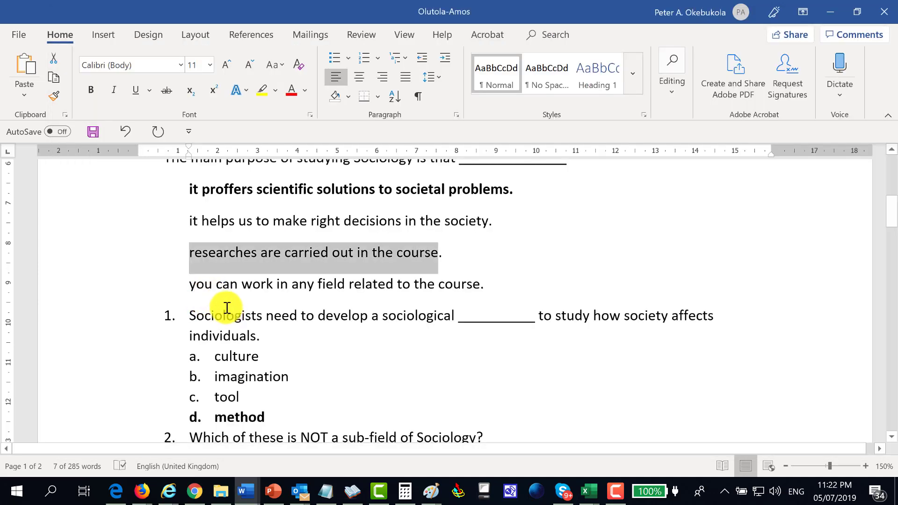
{"action": "left_click_drag", "start_coordinate": [189, 285], "coordinate": [477, 287]}
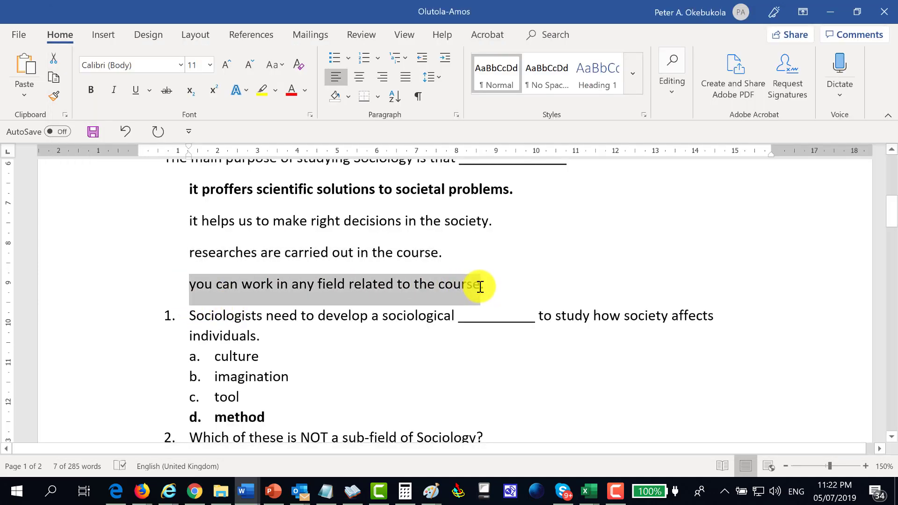
{"action": "key", "text": "alt+Tab"}
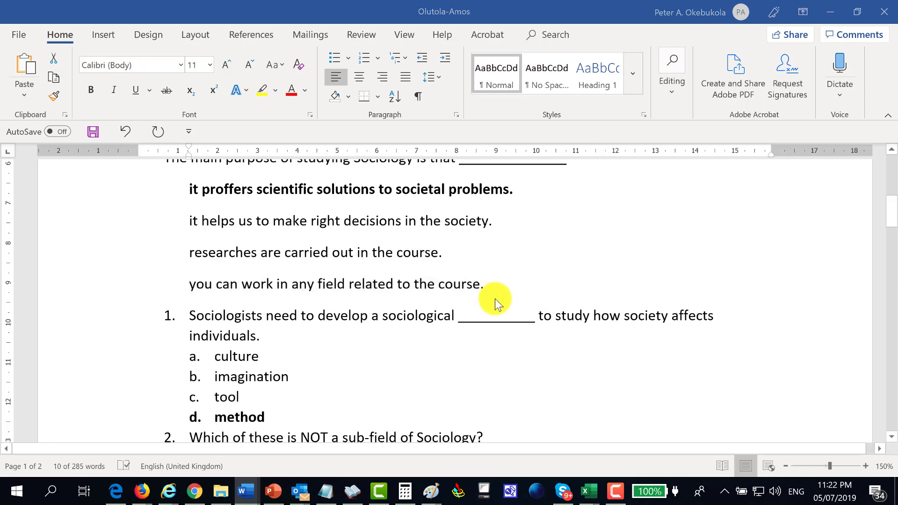
{"action": "scroll", "coordinate": [284, 335], "scroll_direction": "down", "scroll_amount": 9}
{"action": "scroll", "coordinate": [286, 334], "scroll_direction": "down", "scroll_amount": 1}
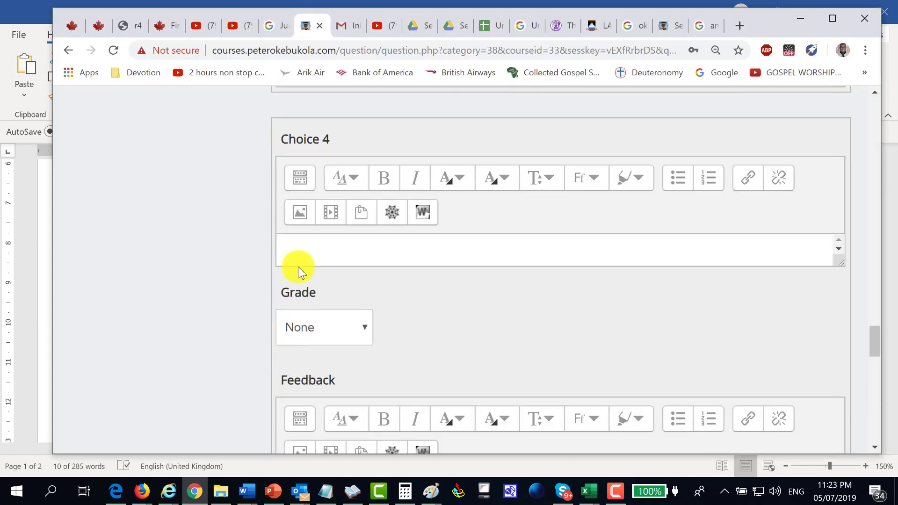
{"action": "left_click", "coordinate": [288, 259]}
{"action": "key", "text": "ctrl+v"}
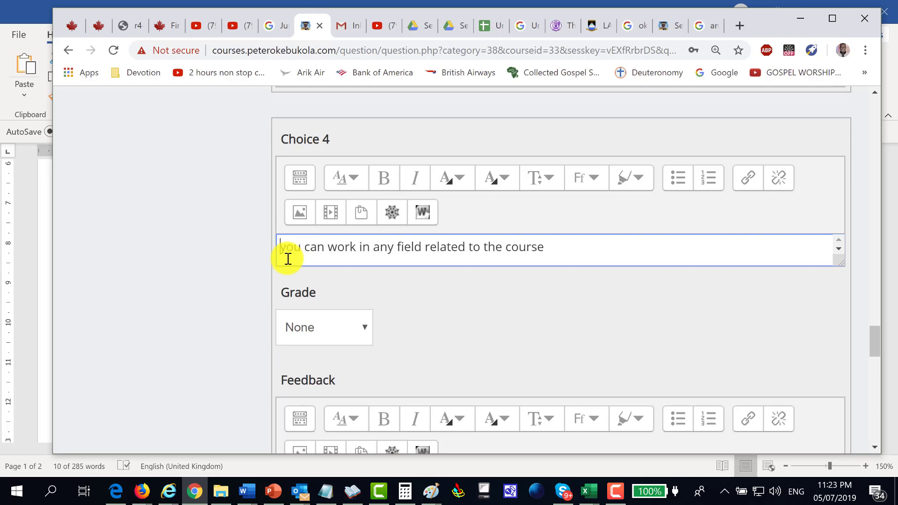
{"action": "left_click", "coordinate": [169, 300]}
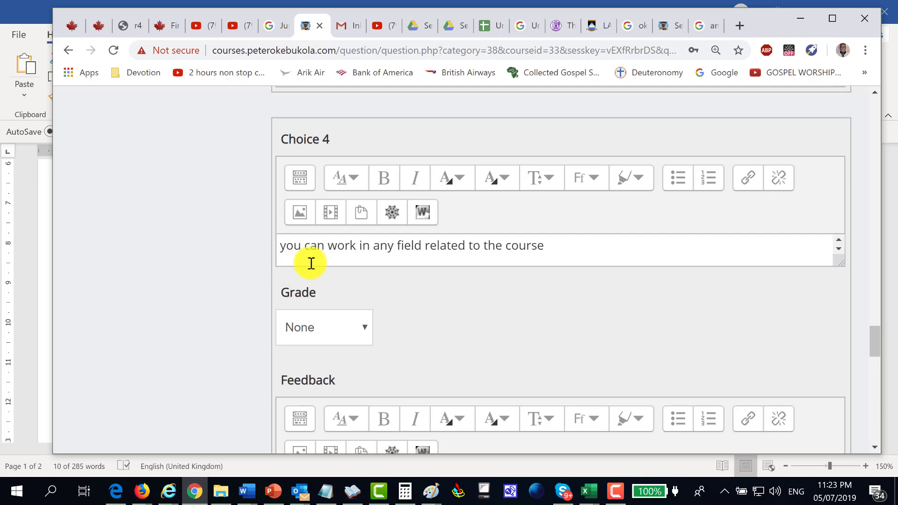
Step: Try to save the changes to Question 2 and review the reloaded form down to the Choice 1 grade
{"action": "scroll", "coordinate": [188, 304], "scroll_direction": "down", "scroll_amount": 5}
{"action": "scroll", "coordinate": [189, 303], "scroll_direction": "down", "scroll_amount": 5}
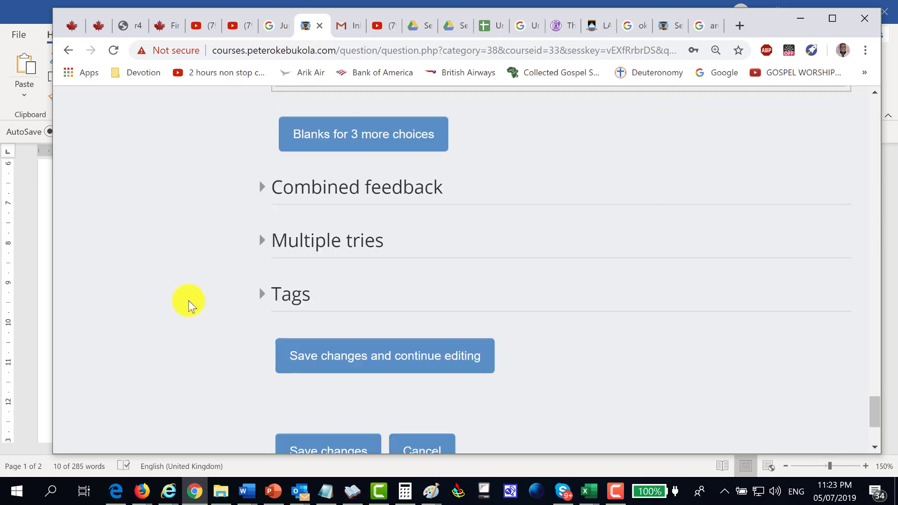
{"action": "scroll", "coordinate": [262, 304], "scroll_direction": "down", "scroll_amount": 3}
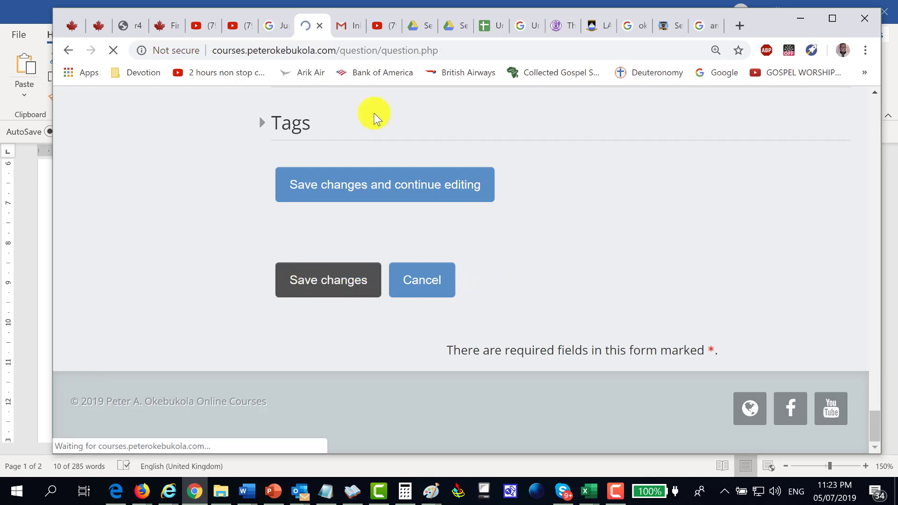
{"action": "scroll", "coordinate": [510, 319], "scroll_direction": "down", "scroll_amount": 5}
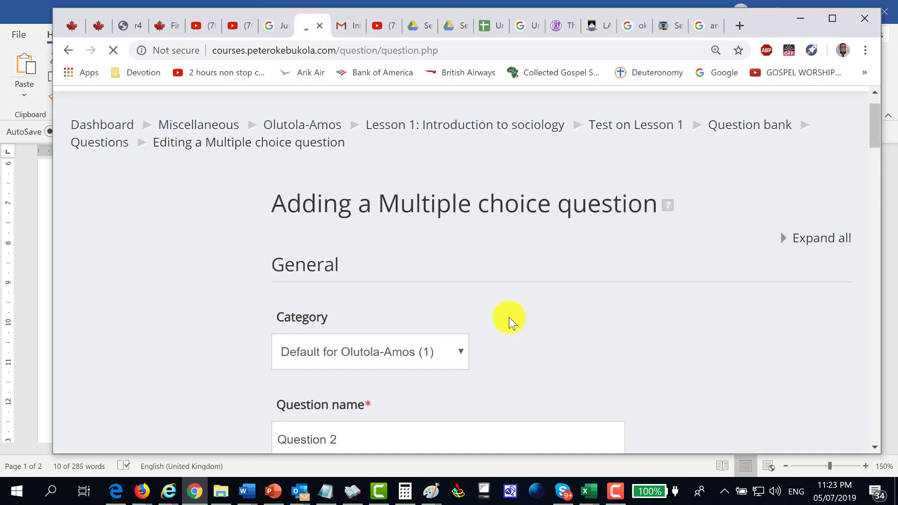
{"action": "scroll", "coordinate": [513, 315], "scroll_direction": "down", "scroll_amount": 6}
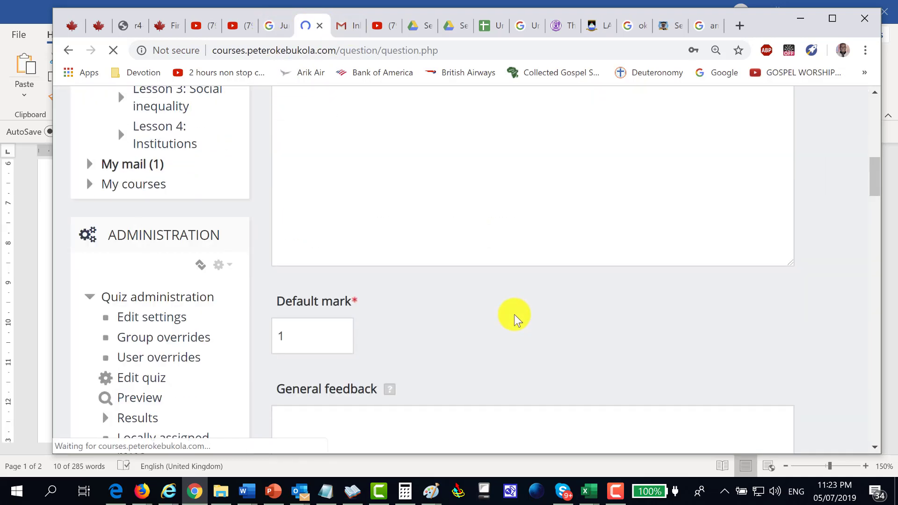
{"action": "scroll", "coordinate": [518, 312], "scroll_direction": "down", "scroll_amount": 8}
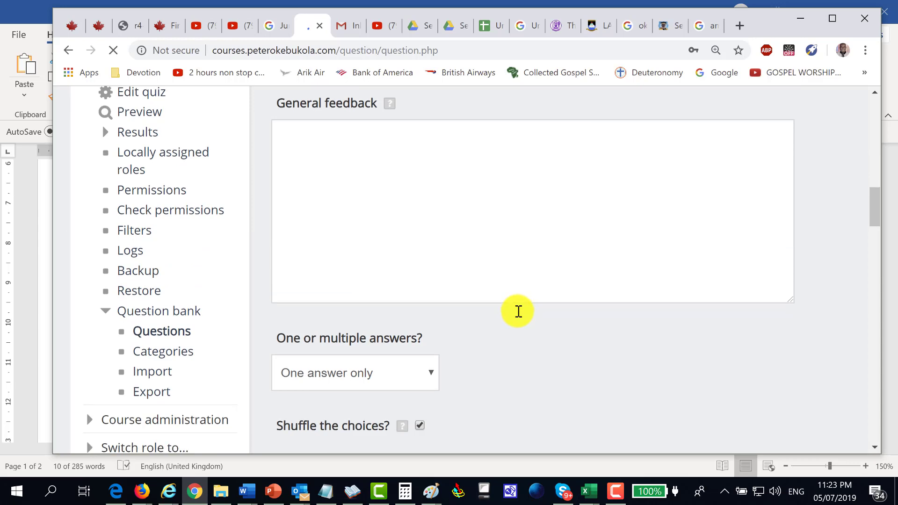
{"action": "scroll", "coordinate": [519, 308], "scroll_direction": "down", "scroll_amount": 3}
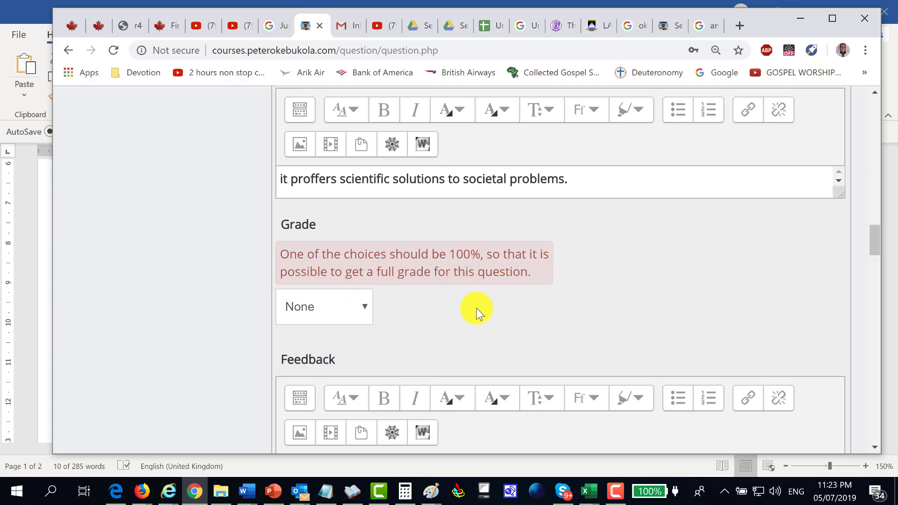
Step: Check the bold correct answer of the Sociology purpose question in Word, and set the Choice 1 grade of Question 2 to 100% in Chrome
{"action": "key", "text": "alt+Tab"}
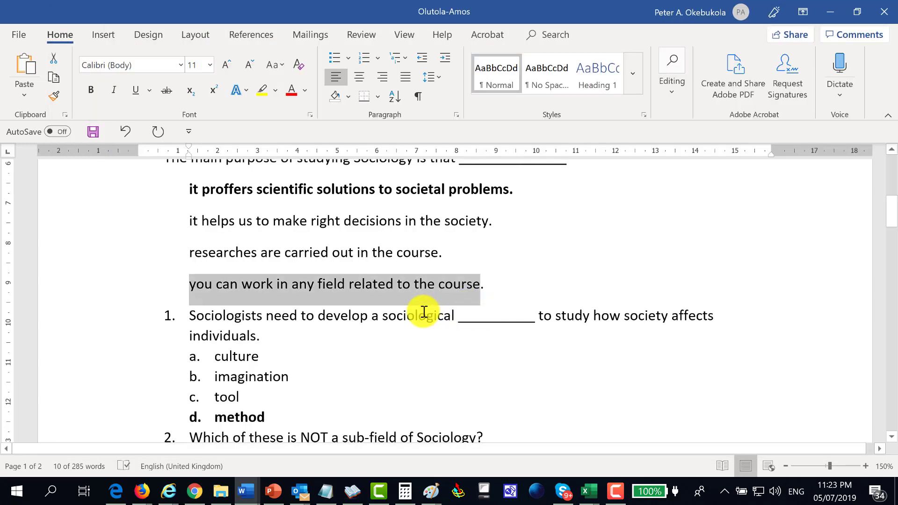
{"action": "scroll", "coordinate": [299, 248], "scroll_direction": "up", "scroll_amount": 1}
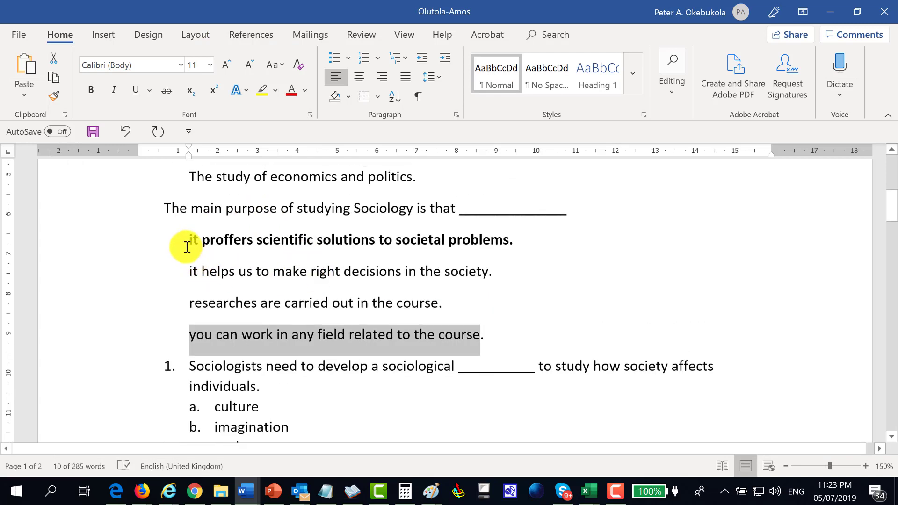
{"action": "left_click_drag", "start_coordinate": [186, 241], "coordinate": [496, 239]}
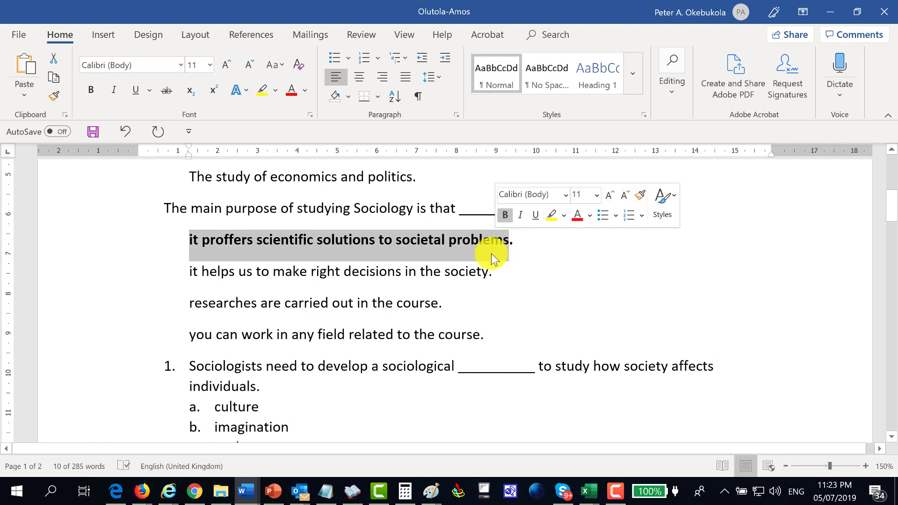
{"action": "left_click", "coordinate": [441, 291]}
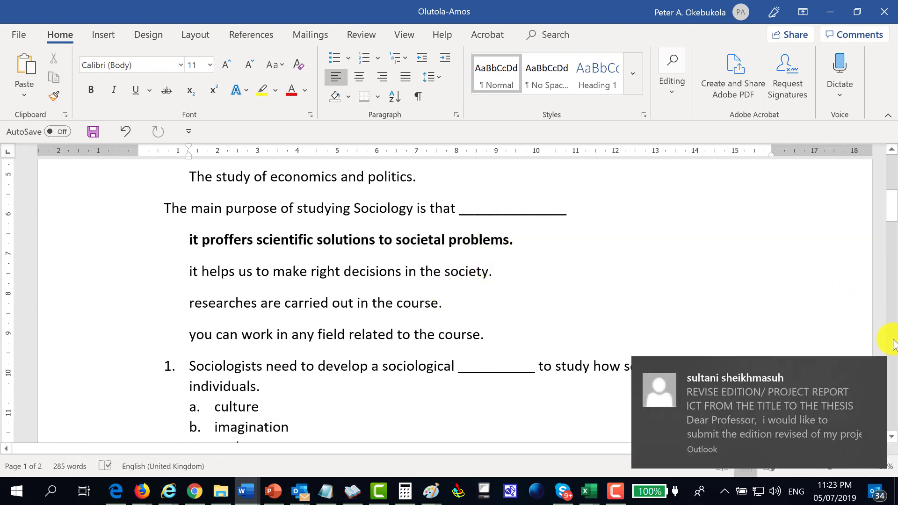
{"action": "left_click", "coordinate": [878, 367]}
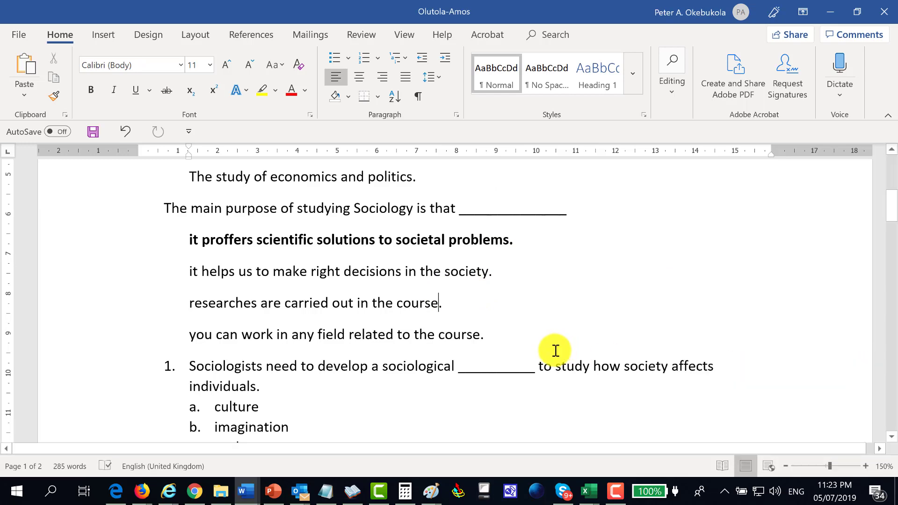
{"action": "key", "text": "alt+Tab"}
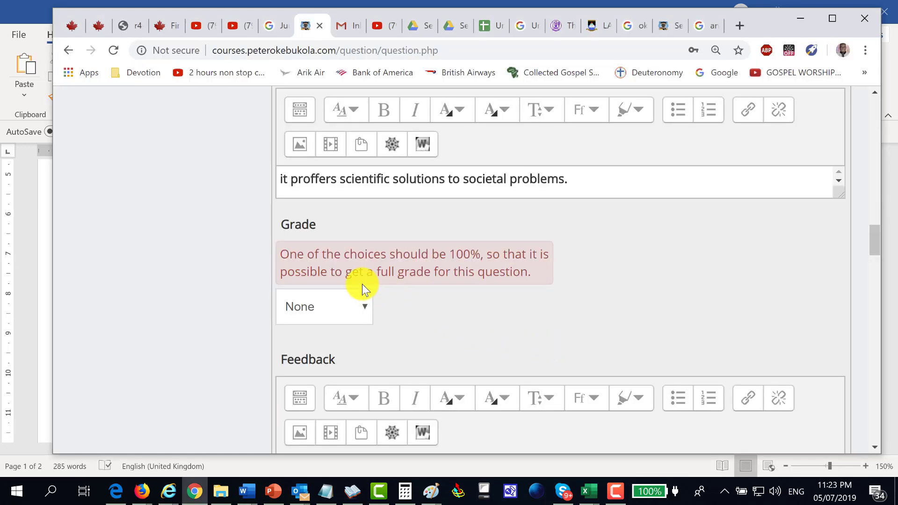
{"action": "scroll", "coordinate": [362, 285], "scroll_direction": "up", "scroll_amount": 6}
{"action": "scroll", "coordinate": [363, 279], "scroll_direction": "down", "scroll_amount": 3}
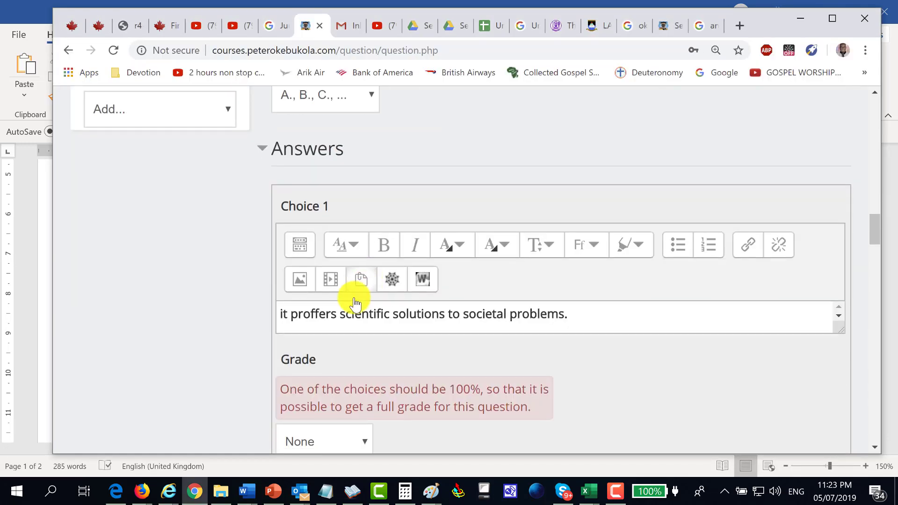
{"action": "scroll", "coordinate": [355, 304], "scroll_direction": "down", "scroll_amount": 3}
{"action": "left_click", "coordinate": [364, 317]}
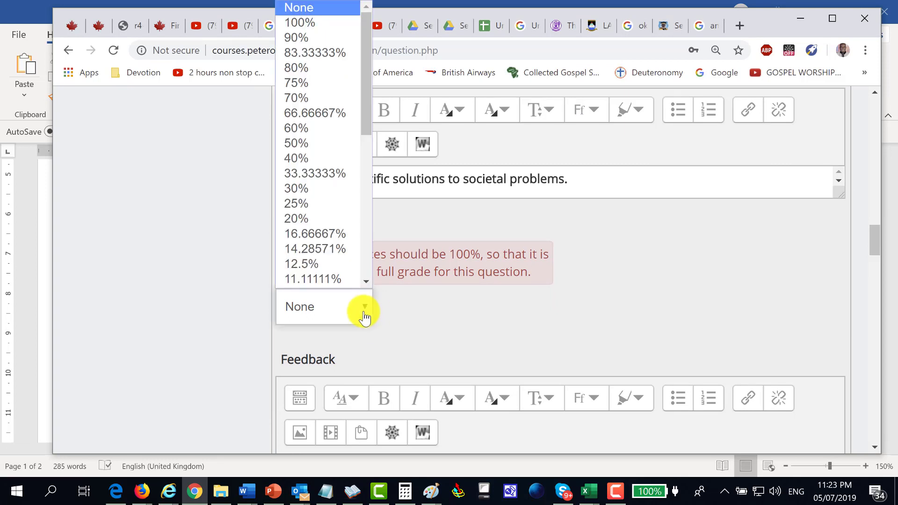
{"action": "left_click", "coordinate": [300, 23]}
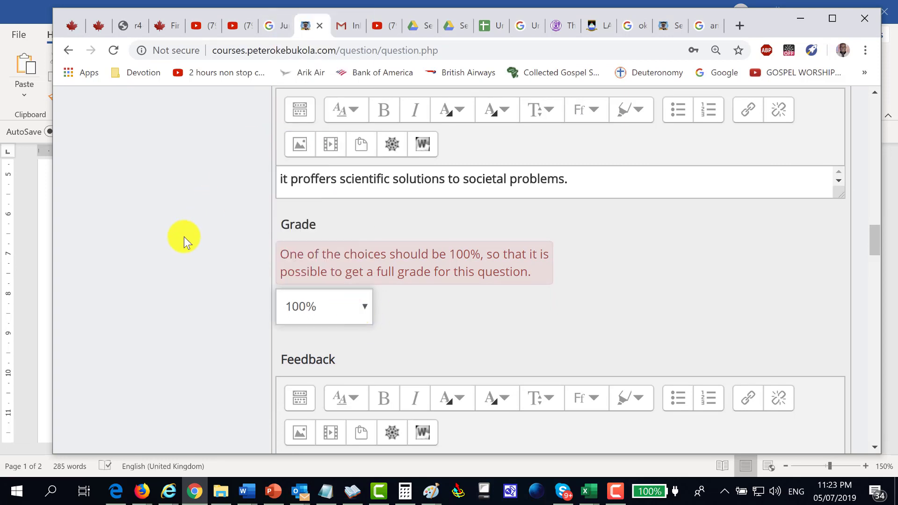
{"action": "scroll", "coordinate": [218, 296], "scroll_direction": "down", "scroll_amount": 15}
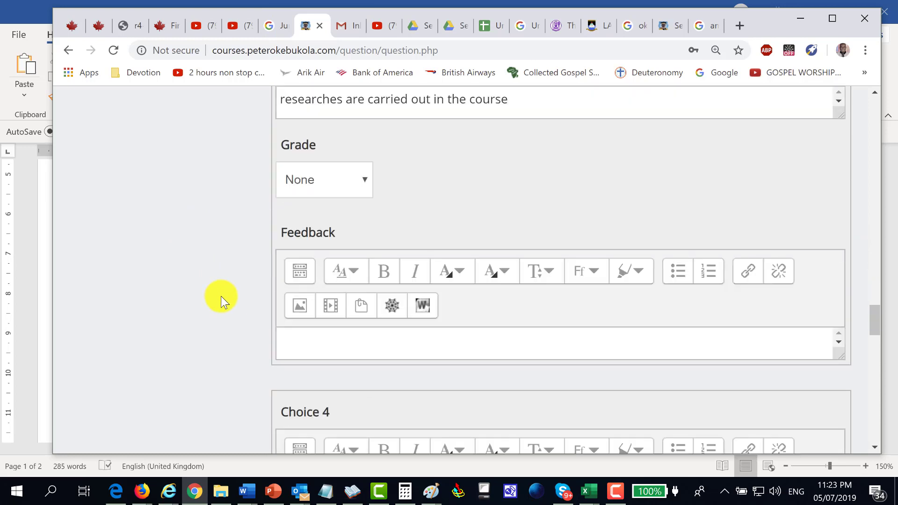
Step: Save the changes to Question 2 and return to the quiz's editing page
{"action": "scroll", "coordinate": [222, 298], "scroll_direction": "down", "scroll_amount": 15}
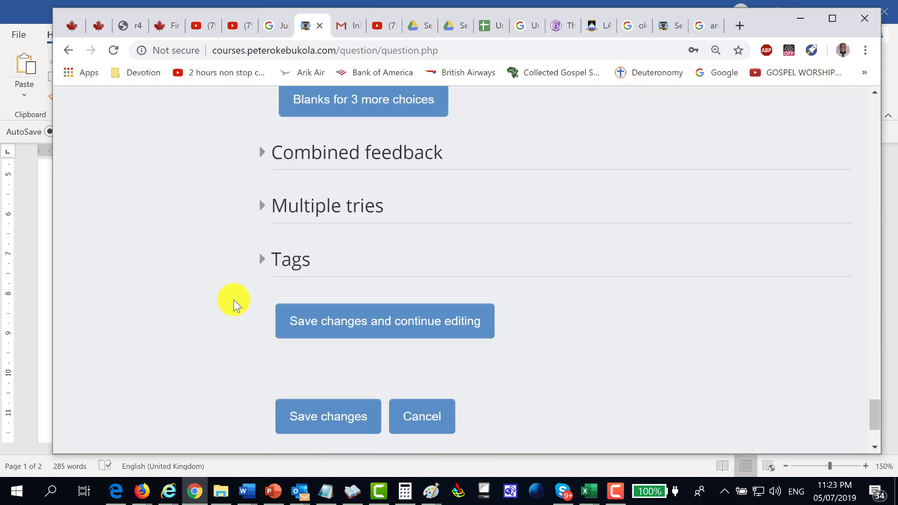
{"action": "scroll", "coordinate": [234, 299], "scroll_direction": "down", "scroll_amount": 3}
{"action": "left_click", "coordinate": [298, 290]}
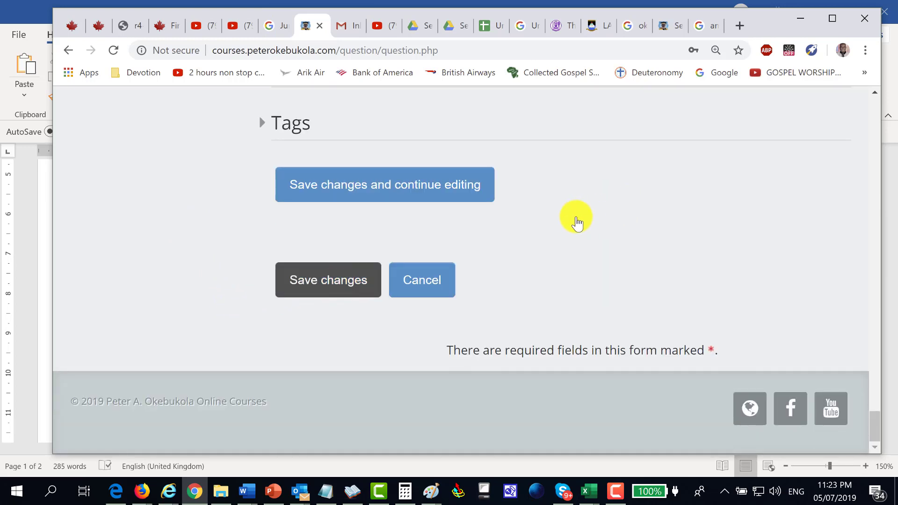
{"action": "left_click", "coordinate": [344, 279]}
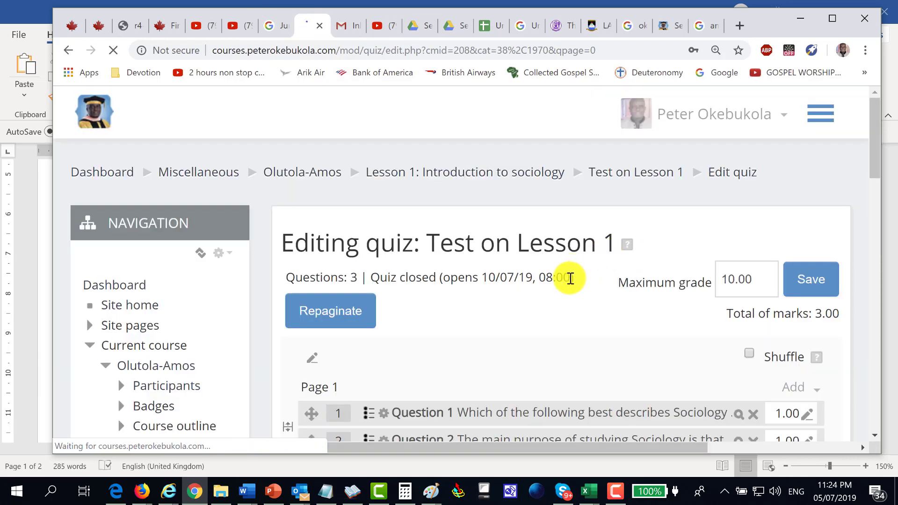
Step: Remove the duplicate Question 2 in slot 3 from the Test on Lesson 1 quiz and confirm the removal
{"action": "mouse_move", "coordinate": [569, 277]}
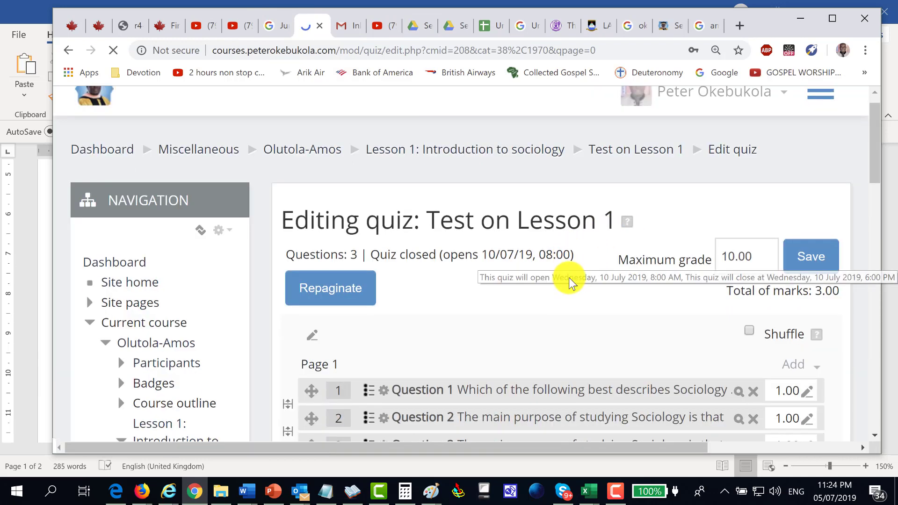
{"action": "scroll", "coordinate": [568, 277], "scroll_direction": "down", "scroll_amount": 2}
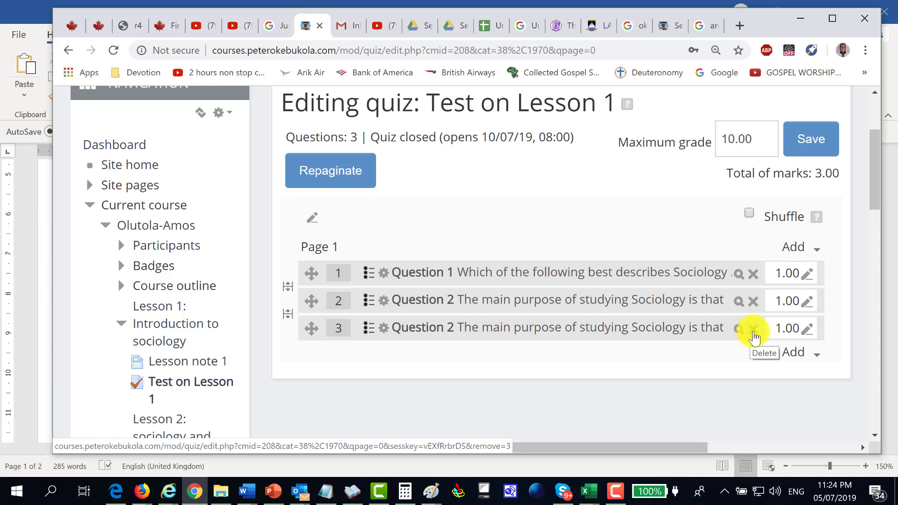
{"action": "left_click", "coordinate": [754, 336]}
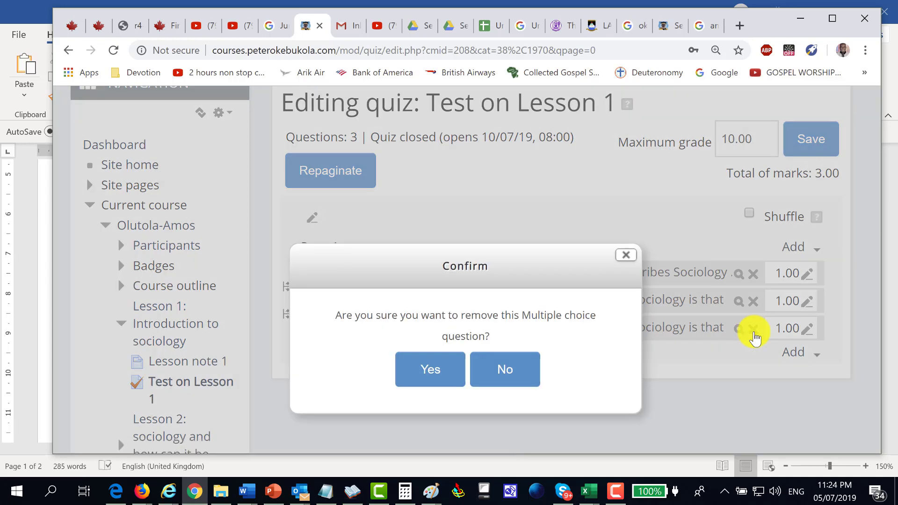
{"action": "left_click", "coordinate": [421, 369]}
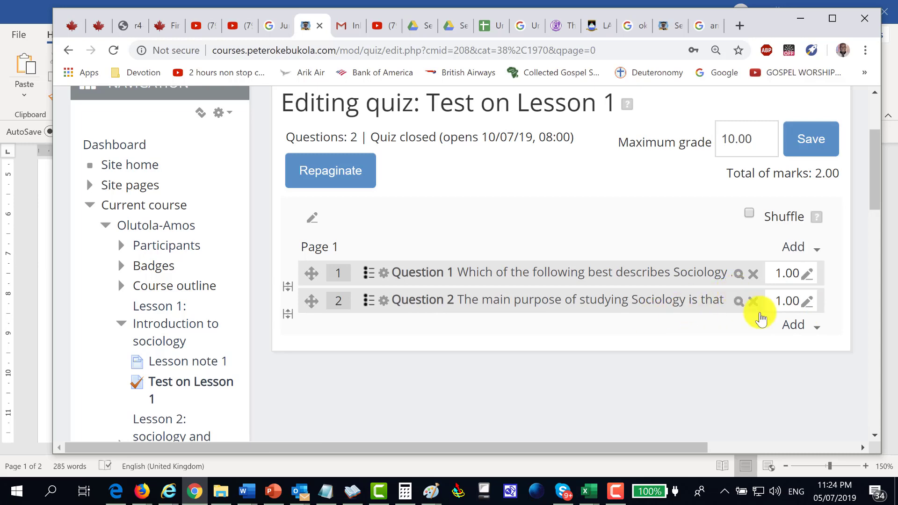
Step: Start adding a new Multiple choice question at the end of the quiz
{"action": "left_click", "coordinate": [801, 326]}
{"action": "left_click", "coordinate": [748, 263]}
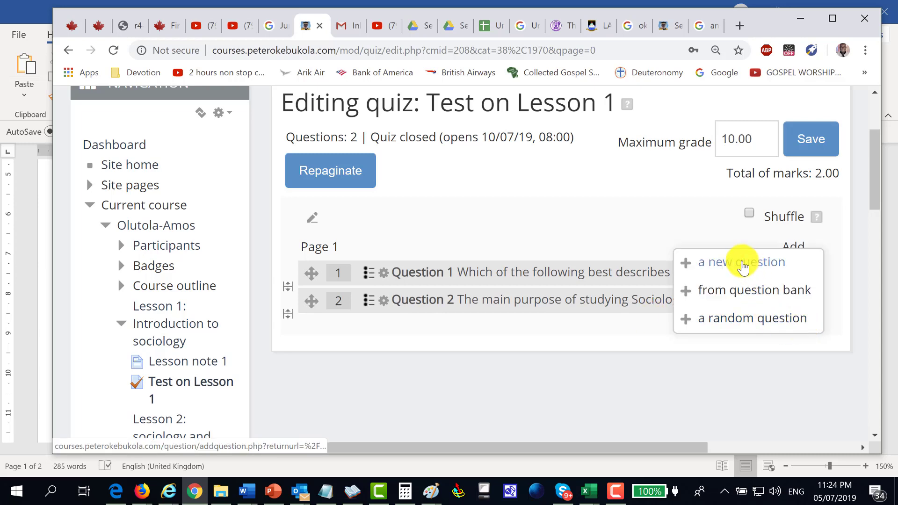
{"action": "left_click", "coordinate": [321, 177]}
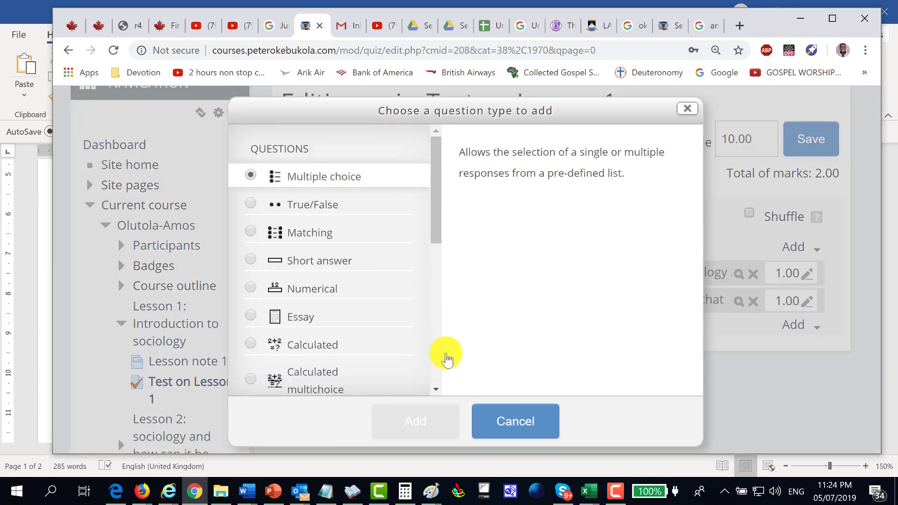
{"action": "left_click", "coordinate": [432, 420]}
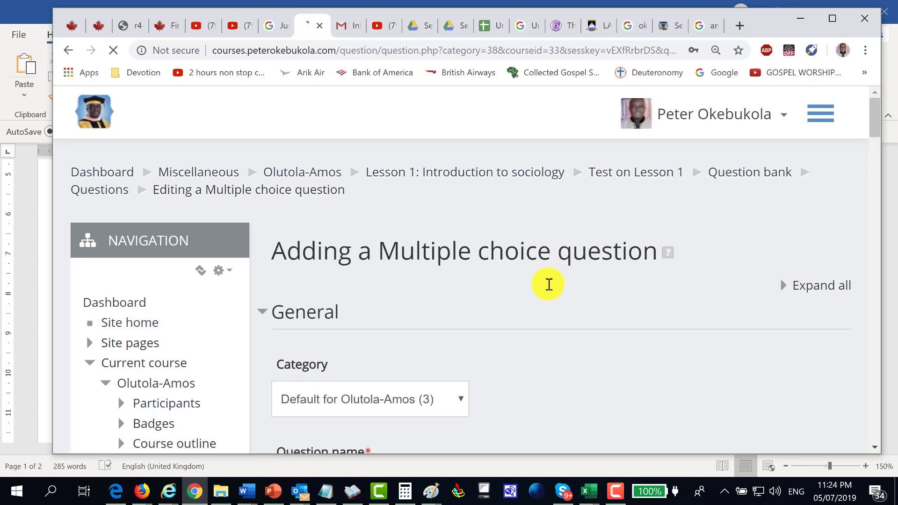
Step: In Word, colour the repeated phrase "The study of" red in all four answers to the first question
{"action": "key", "text": "alt+Tab"}
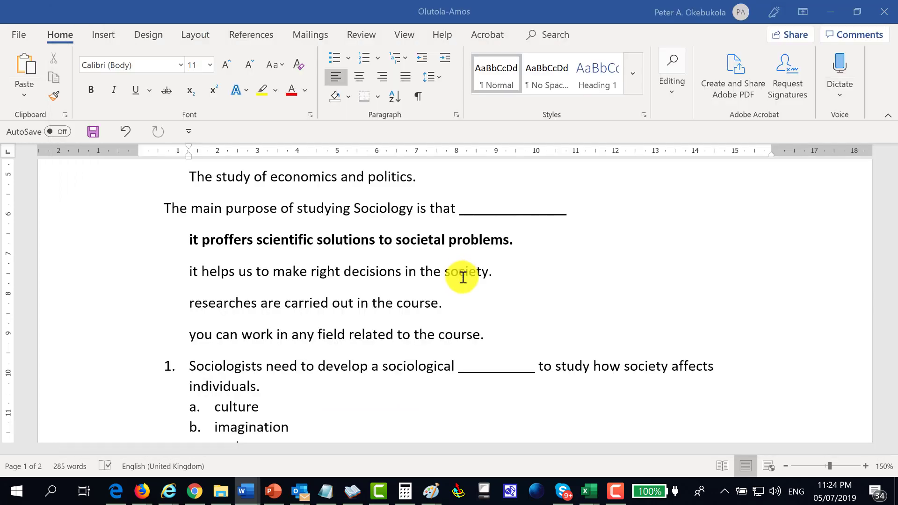
{"action": "scroll", "coordinate": [460, 274], "scroll_direction": "up", "scroll_amount": 5}
{"action": "scroll", "coordinate": [457, 273], "scroll_direction": "up", "scroll_amount": 2}
{"action": "scroll", "coordinate": [457, 267], "scroll_direction": "down", "scroll_amount": 2}
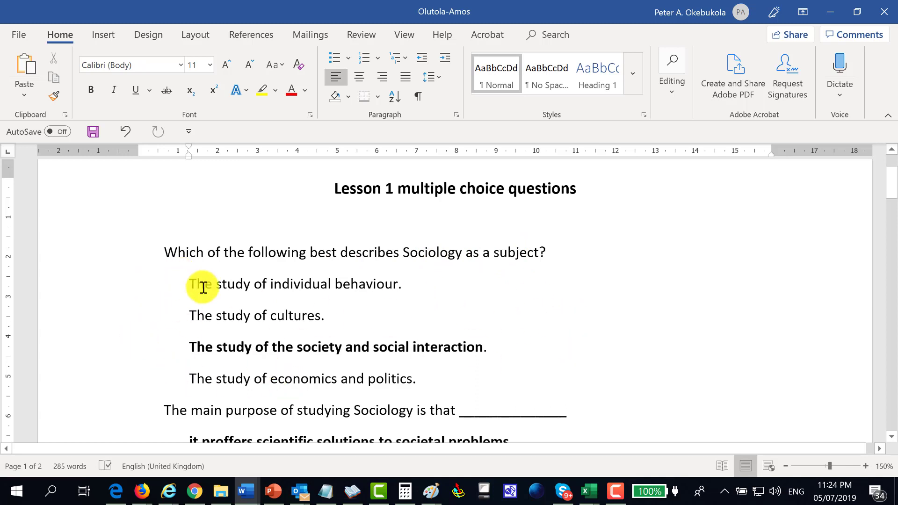
{"action": "left_click_drag", "start_coordinate": [204, 287], "coordinate": [270, 285]}
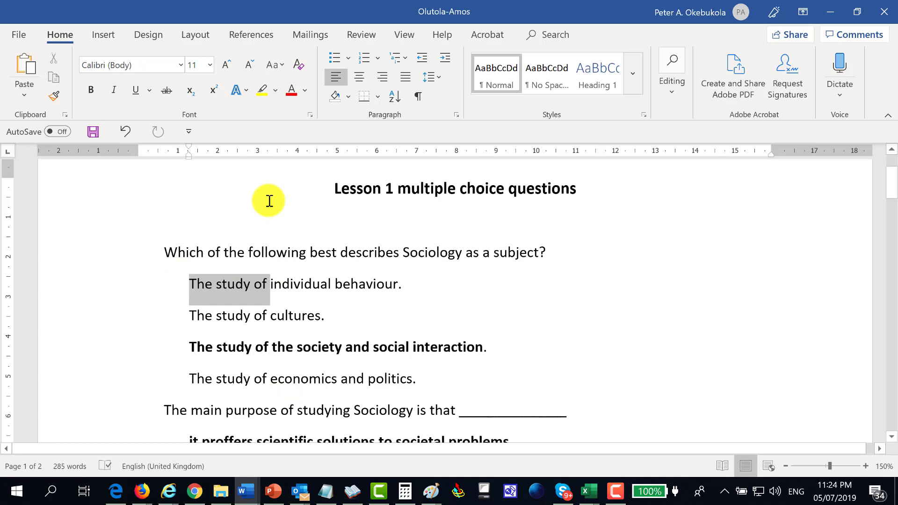
{"action": "left_click", "coordinate": [296, 93]}
{"action": "left_click_drag", "start_coordinate": [190, 317], "coordinate": [270, 303]}
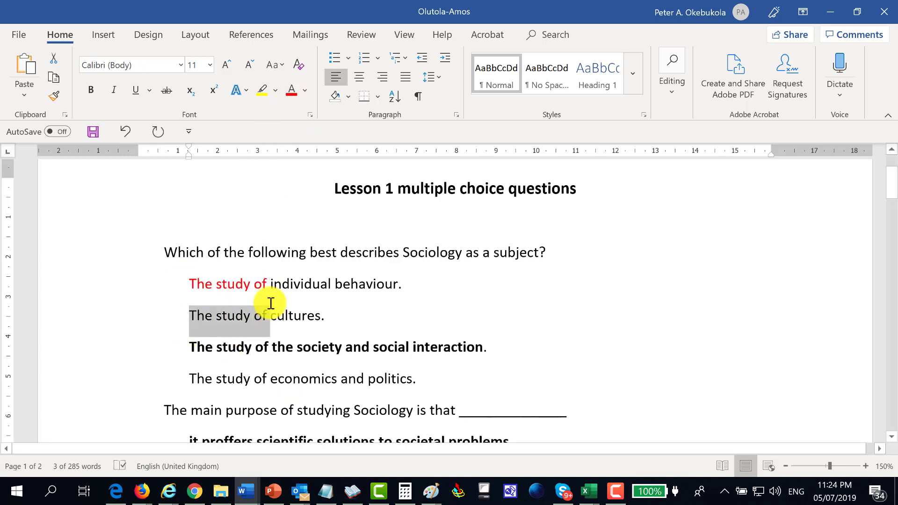
{"action": "left_click", "coordinate": [289, 92]}
{"action": "left_click_drag", "start_coordinate": [191, 347], "coordinate": [277, 351]}
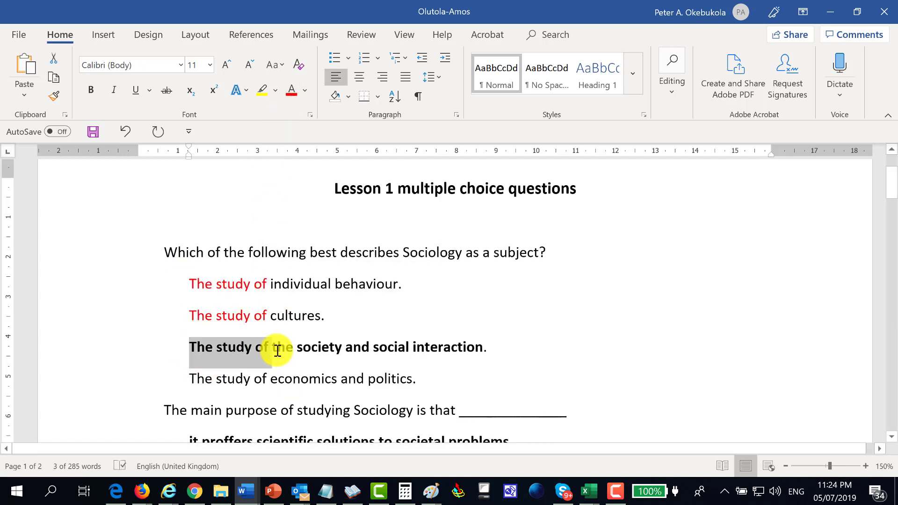
{"action": "left_click_drag", "start_coordinate": [190, 347], "coordinate": [264, 348]}
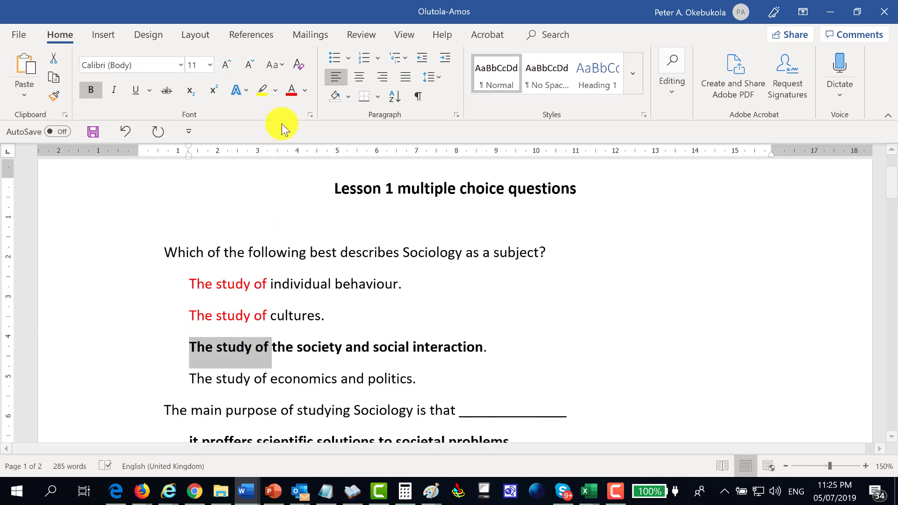
{"action": "left_click", "coordinate": [291, 91]}
{"action": "left_click_drag", "start_coordinate": [187, 377], "coordinate": [270, 378]}
{"action": "left_click", "coordinate": [292, 91]}
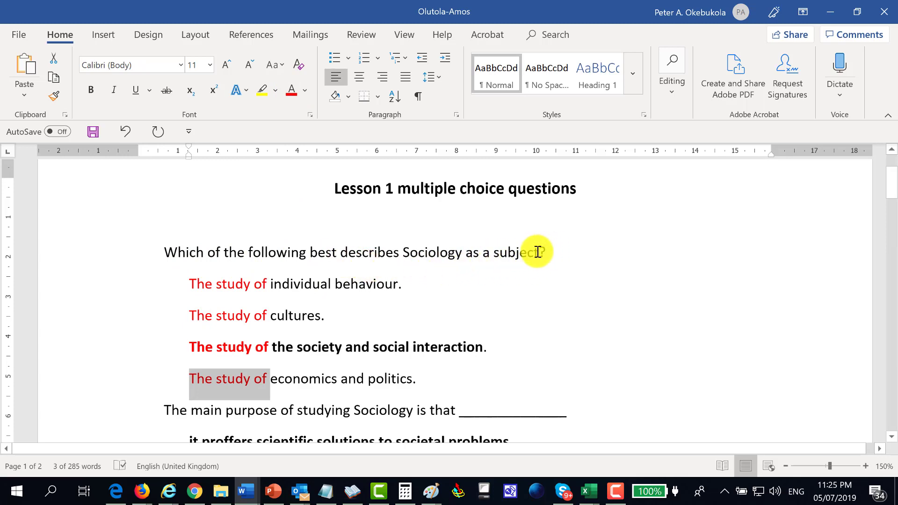
Step: Add "The study of" to the end of the first question's text and select the same phrase in its first answer
{"action": "left_click", "coordinate": [566, 255]}
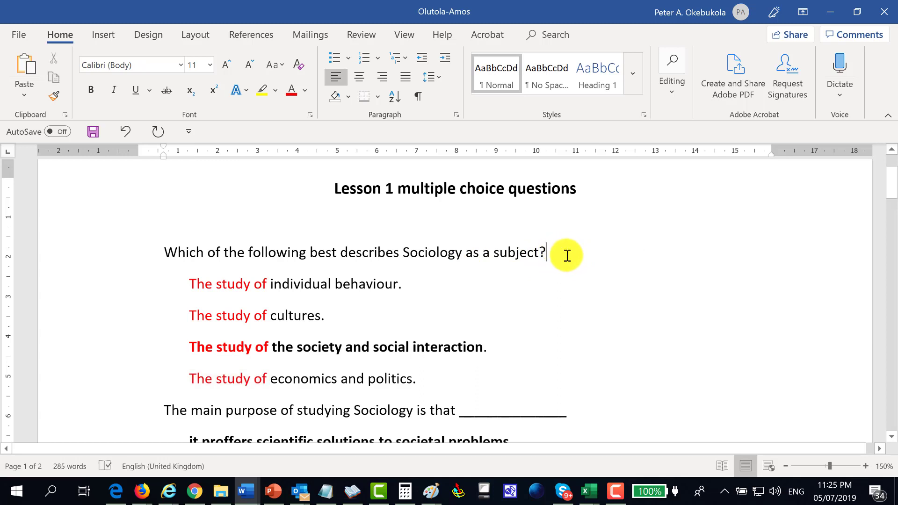
{"action": "type", "text": "The study of"}
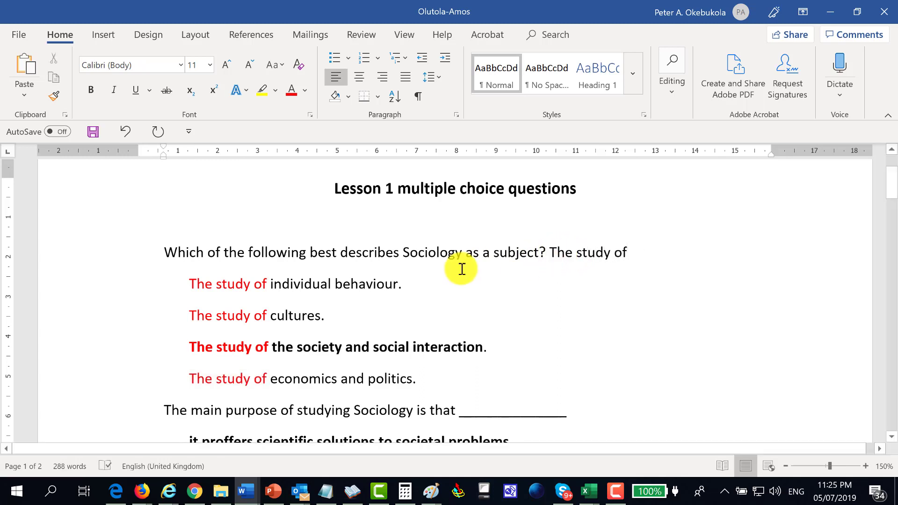
{"action": "left_click_drag", "start_coordinate": [270, 282], "coordinate": [193, 276]}
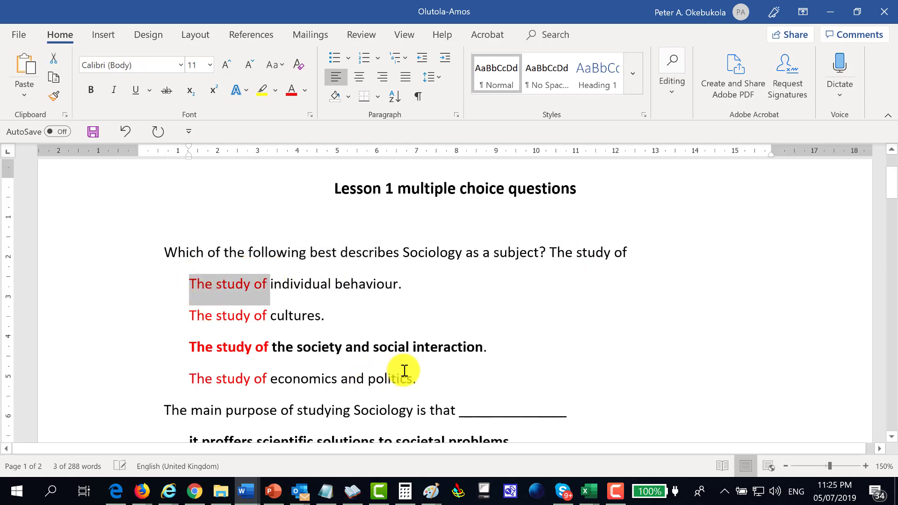
Step: Review the remaining multiple choice questions and their bold answers in the Word document through question 8
{"action": "scroll", "coordinate": [365, 322], "scroll_direction": "down", "scroll_amount": 3}
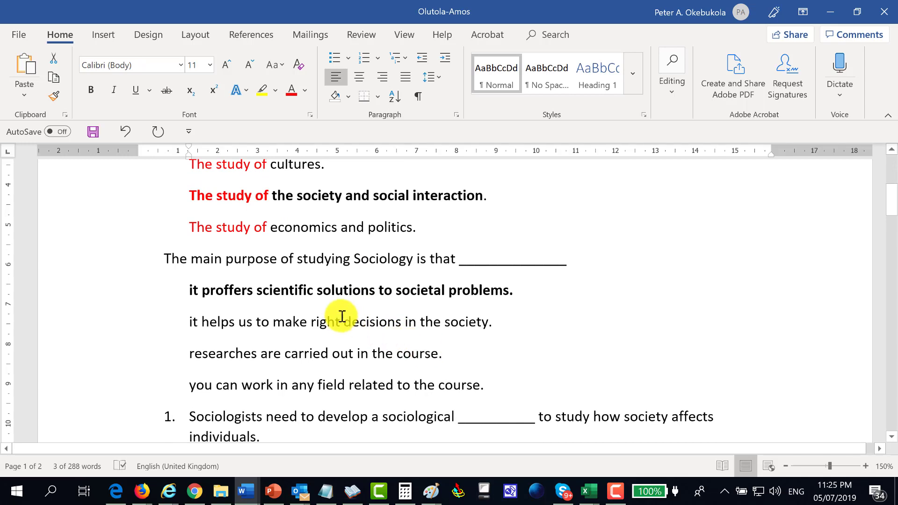
{"action": "scroll", "coordinate": [341, 315], "scroll_direction": "down", "scroll_amount": 2}
{"action": "scroll", "coordinate": [342, 312], "scroll_direction": "down", "scroll_amount": 1}
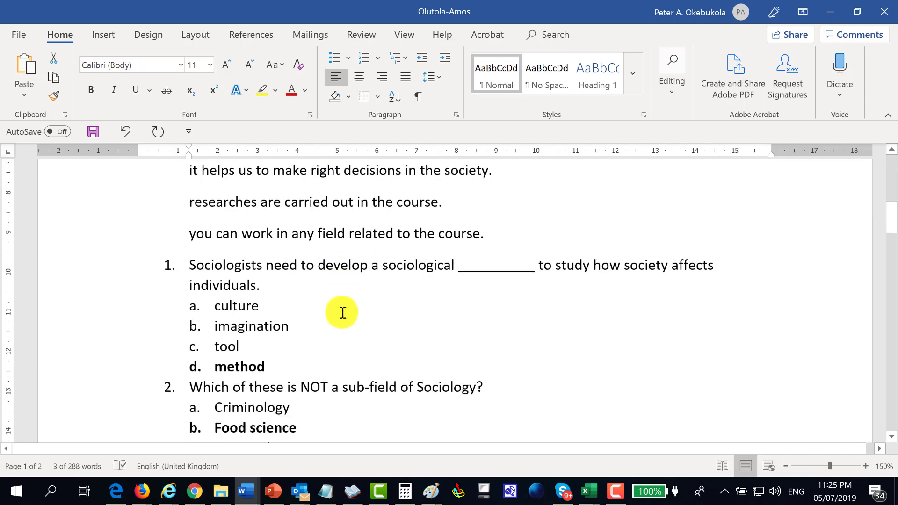
{"action": "scroll", "coordinate": [417, 286], "scroll_direction": "down", "scroll_amount": 5}
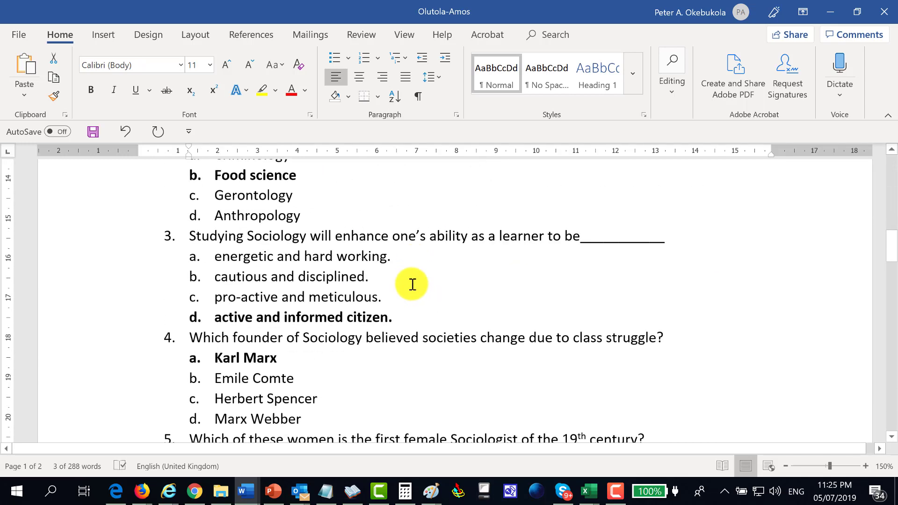
{"action": "scroll", "coordinate": [412, 284], "scroll_direction": "down", "scroll_amount": 10}
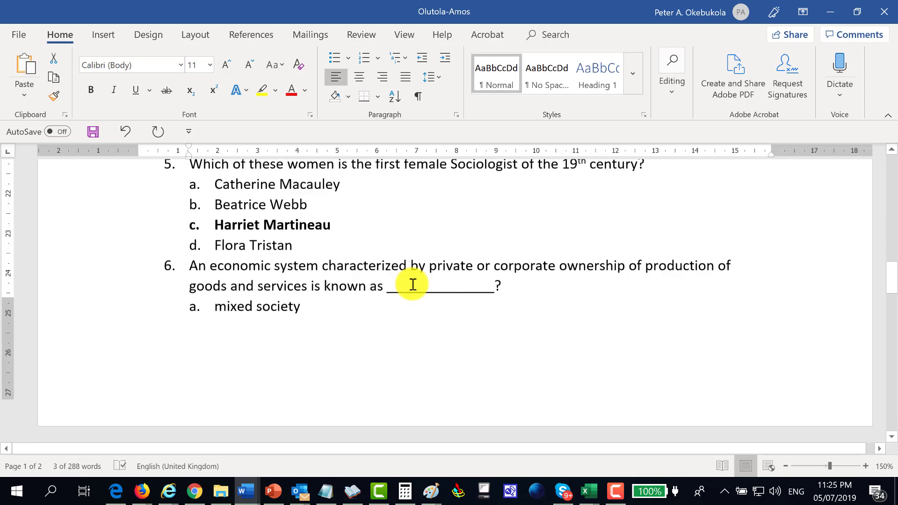
{"action": "scroll", "coordinate": [412, 284], "scroll_direction": "down", "scroll_amount": 2}
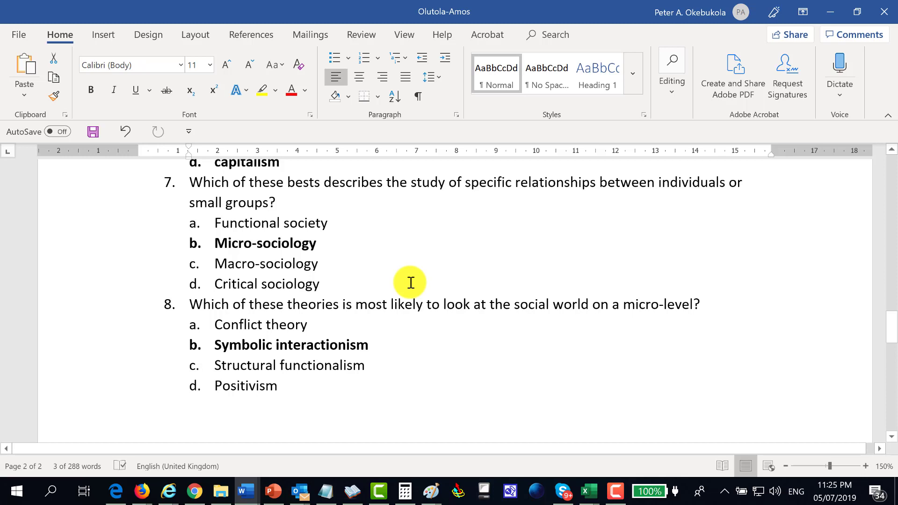
Step: Switch to Chrome, cancel the new question form and go to the Lesson 1: Introduction to sociology section
{"action": "key", "text": "alt+Tab"}
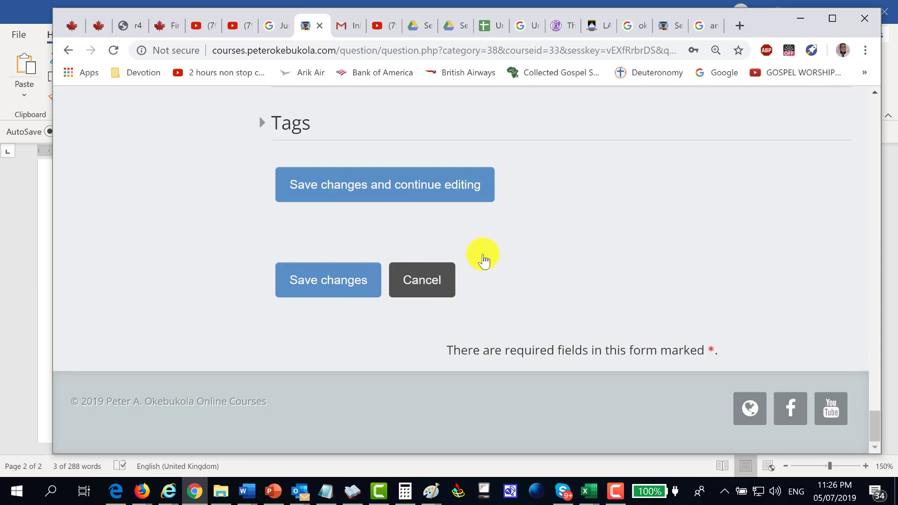
{"action": "left_click", "coordinate": [446, 293]}
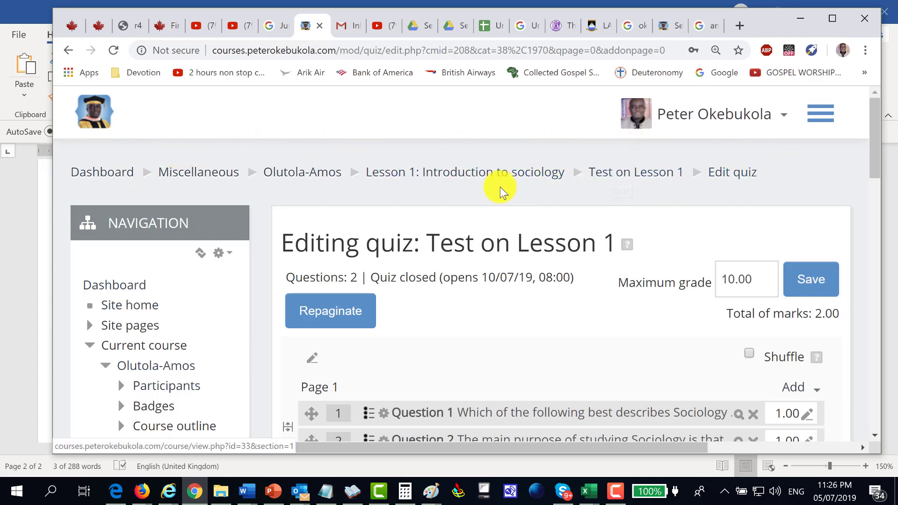
{"action": "left_click", "coordinate": [468, 178]}
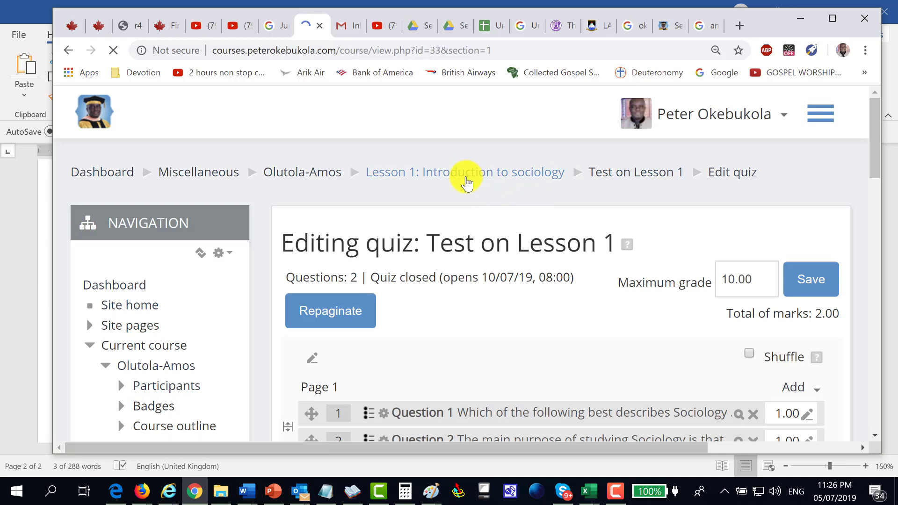
Step: Open Test on Lesson 1 from the lesson section and check its instructions, attempts, opening and closing dates and time limit
{"action": "scroll", "coordinate": [435, 302], "scroll_direction": "down", "scroll_amount": 9}
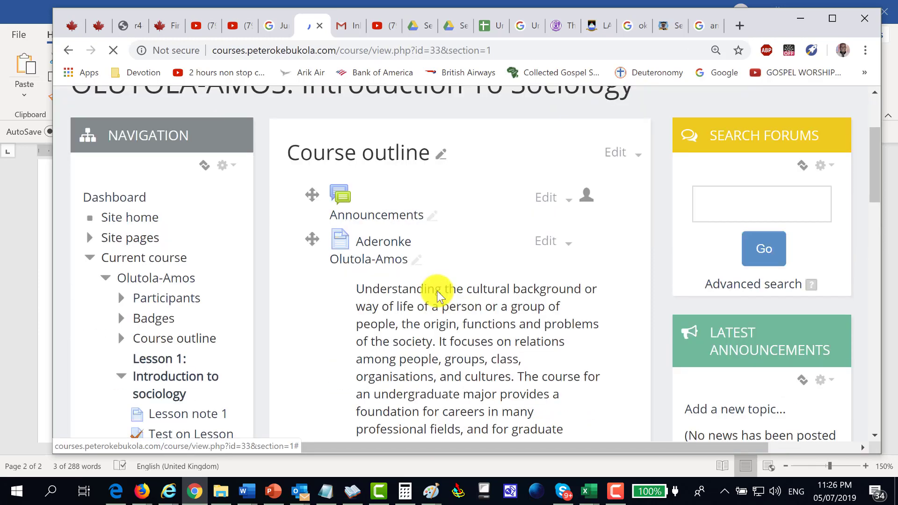
{"action": "scroll", "coordinate": [439, 287], "scroll_direction": "down", "scroll_amount": 9}
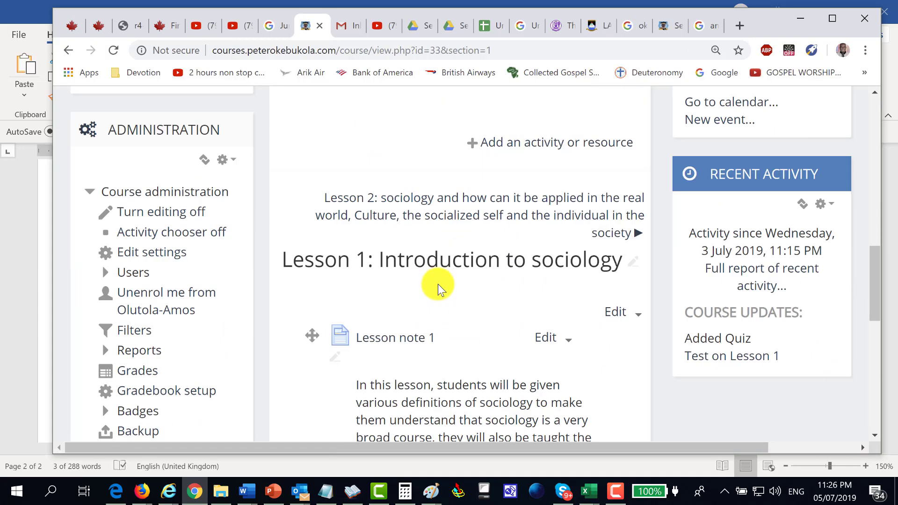
{"action": "scroll", "coordinate": [442, 281], "scroll_direction": "down", "scroll_amount": 5}
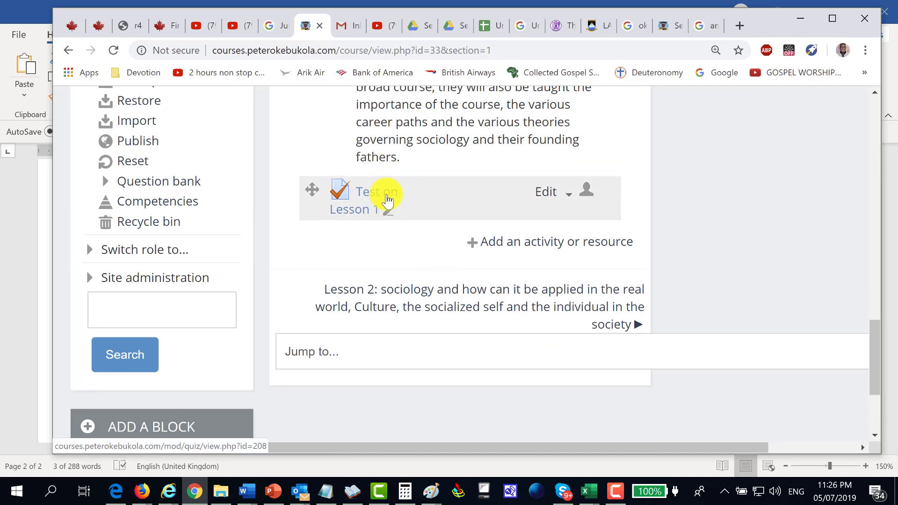
{"action": "left_click", "coordinate": [387, 200]}
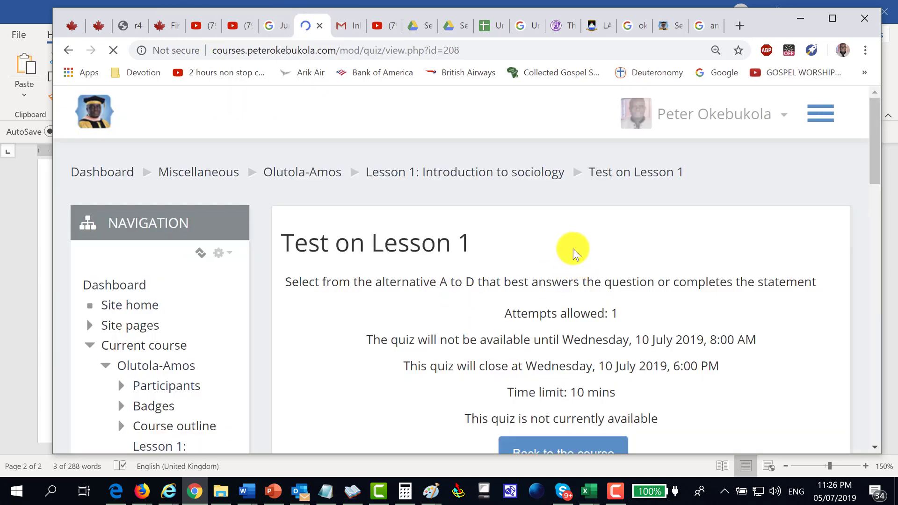
{"action": "scroll", "coordinate": [573, 254], "scroll_direction": "down", "scroll_amount": 3}
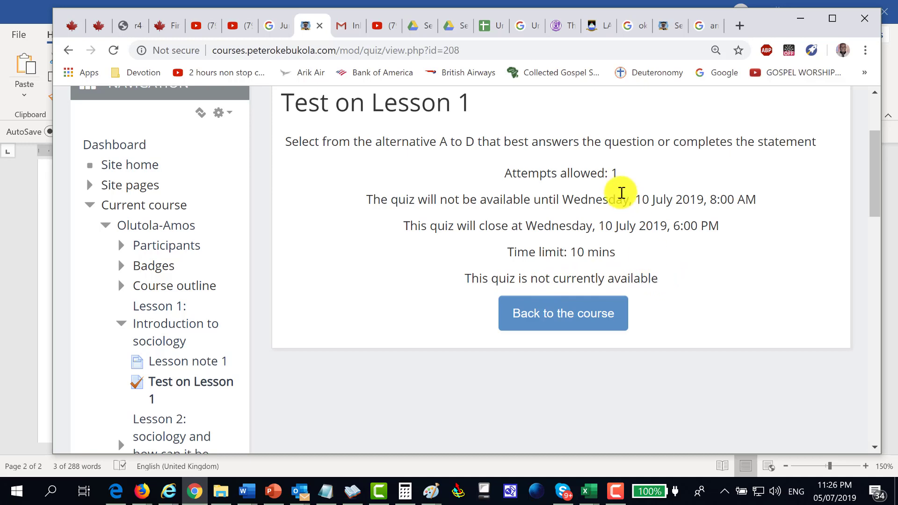
{"action": "left_click_drag", "start_coordinate": [635, 199], "coordinate": [761, 199]}
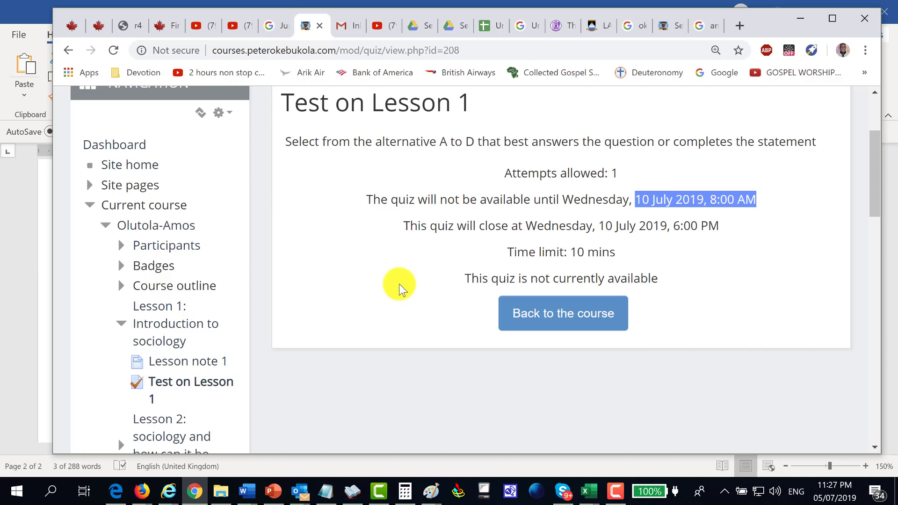
{"action": "scroll", "coordinate": [399, 283], "scroll_direction": "up", "scroll_amount": 3}
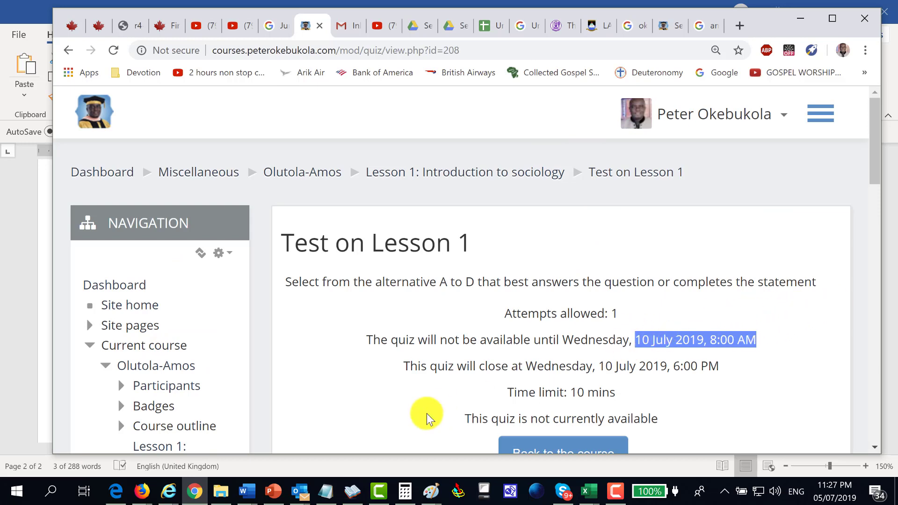
Step: Return to the Lesson 1: Introduction to sociology section and open the settings of the Test on Lesson 1 quiz for editing
{"action": "scroll", "coordinate": [312, 384], "scroll_direction": "down", "scroll_amount": 5}
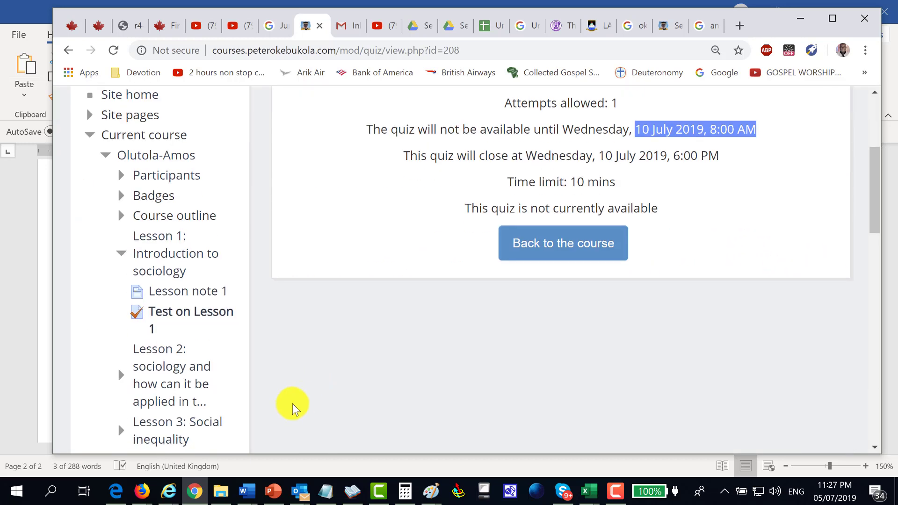
{"action": "scroll", "coordinate": [229, 381], "scroll_direction": "down", "scroll_amount": 5}
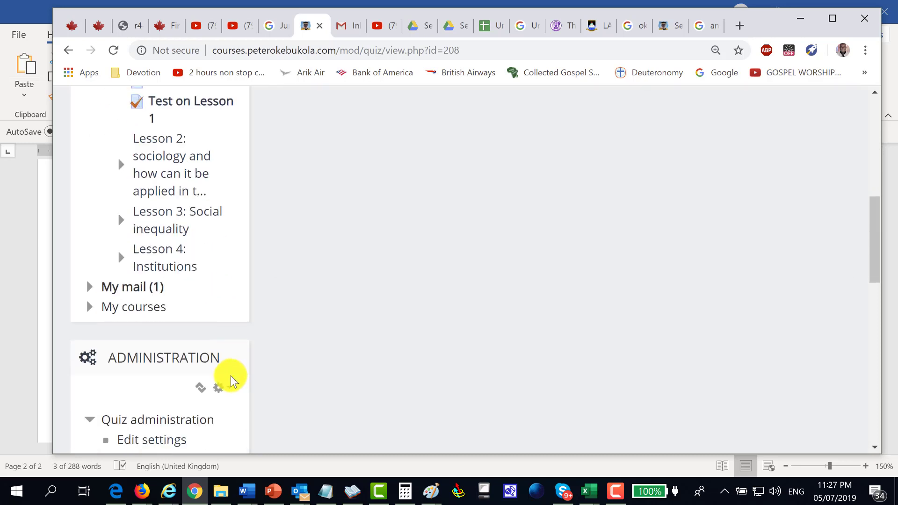
{"action": "scroll", "coordinate": [240, 375], "scroll_direction": "up", "scroll_amount": 3}
{"action": "scroll", "coordinate": [241, 373], "scroll_direction": "up", "scroll_amount": 4}
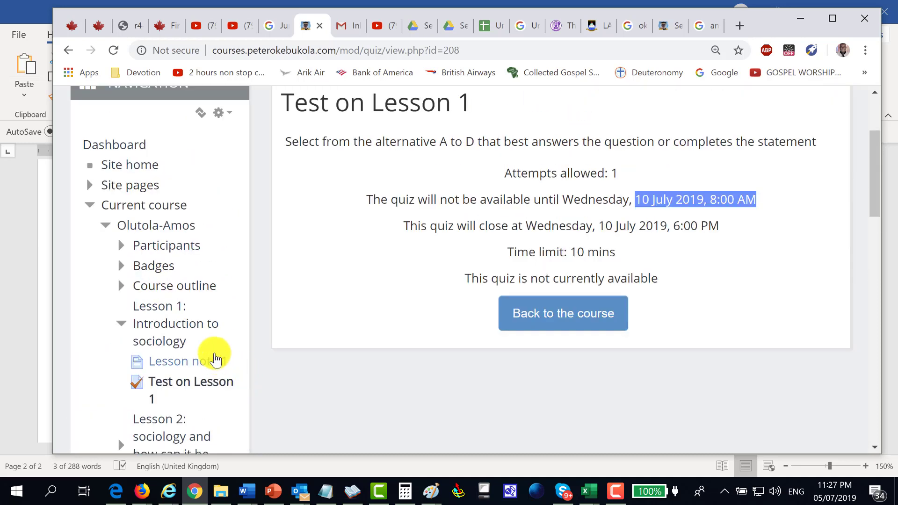
{"action": "scroll", "coordinate": [501, 176], "scroll_direction": "up", "scroll_amount": 3}
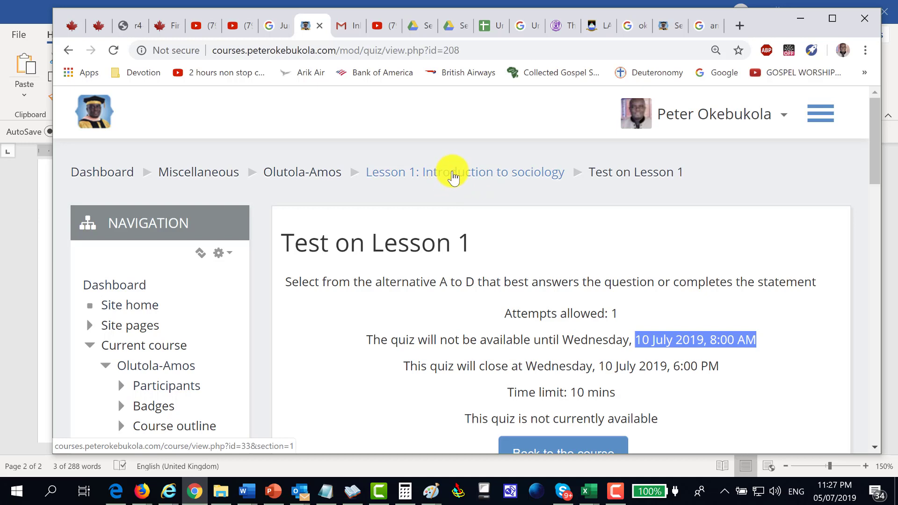
{"action": "left_click", "coordinate": [453, 177]}
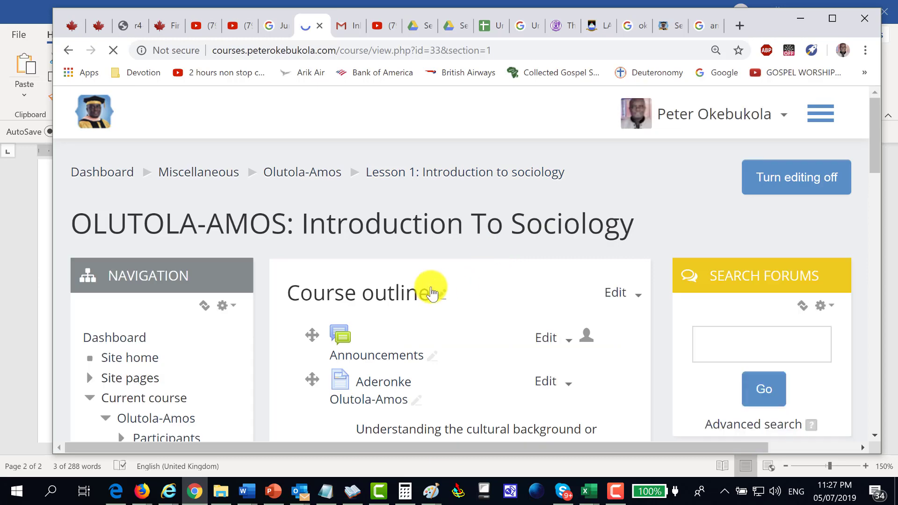
{"action": "scroll", "coordinate": [426, 285], "scroll_direction": "down", "scroll_amount": 5}
{"action": "scroll", "coordinate": [424, 279], "scroll_direction": "down", "scroll_amount": 15}
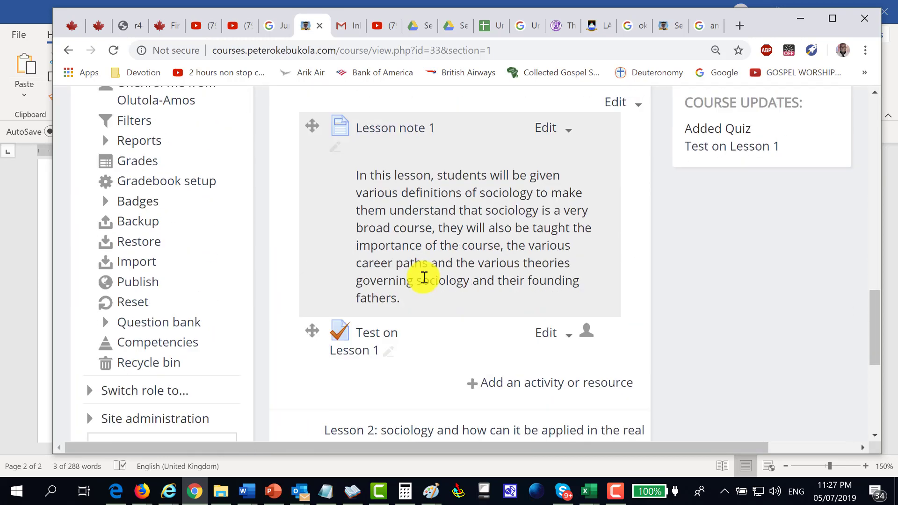
{"action": "scroll", "coordinate": [427, 283], "scroll_direction": "up", "scroll_amount": 3}
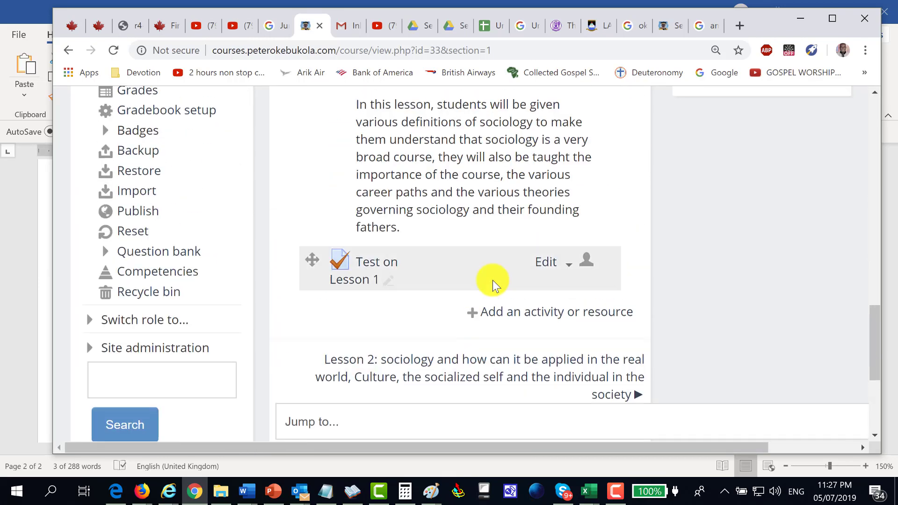
{"action": "left_click", "coordinate": [570, 270]}
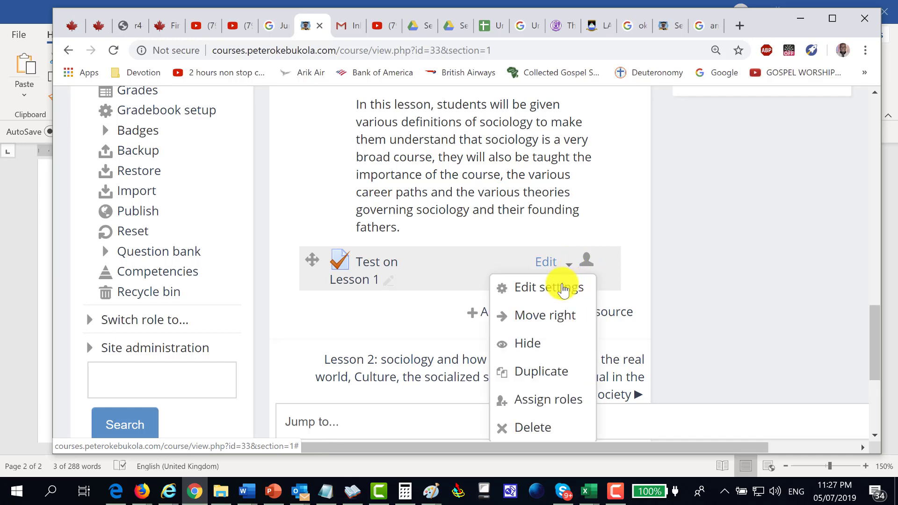
{"action": "left_click", "coordinate": [558, 291]}
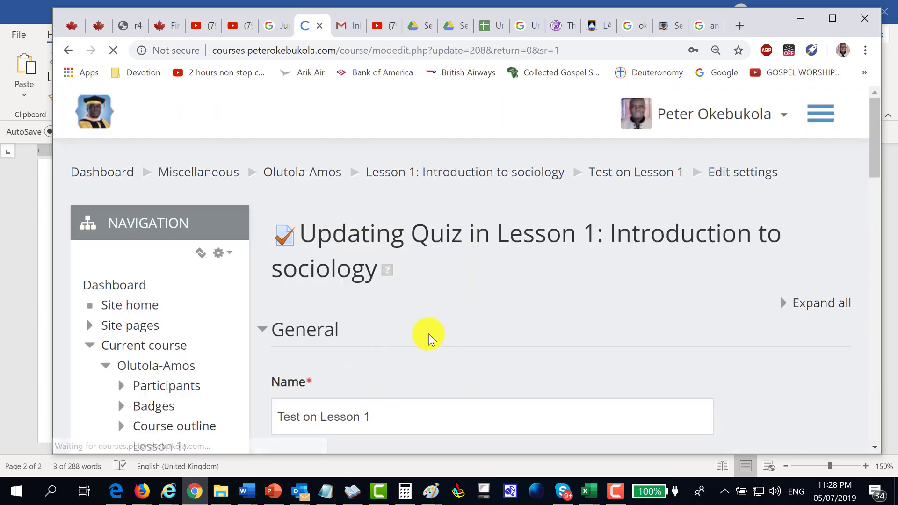
Step: Set the opening day of the quiz to 4 July in its timing settings, save, and return to the course
{"action": "scroll", "coordinate": [430, 333], "scroll_direction": "down", "scroll_amount": 1}
{"action": "scroll", "coordinate": [431, 332], "scroll_direction": "down", "scroll_amount": 7}
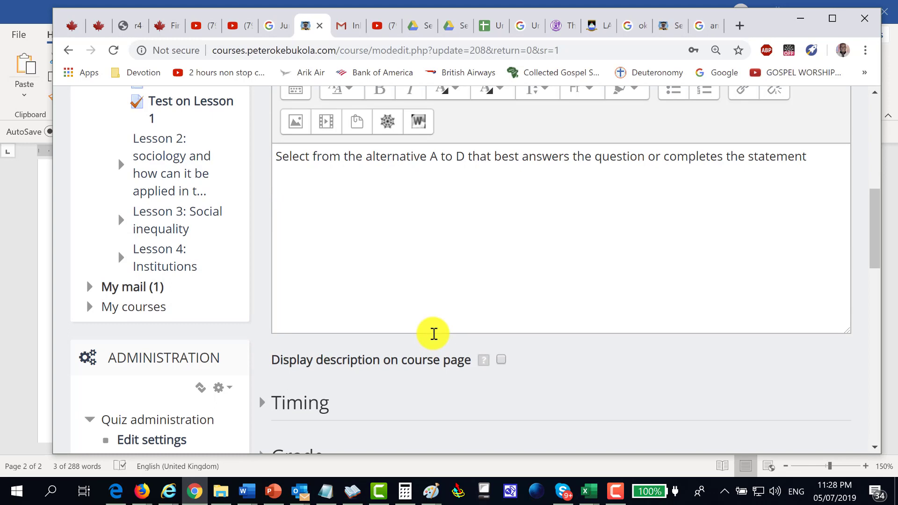
{"action": "scroll", "coordinate": [434, 333], "scroll_direction": "down", "scroll_amount": 3}
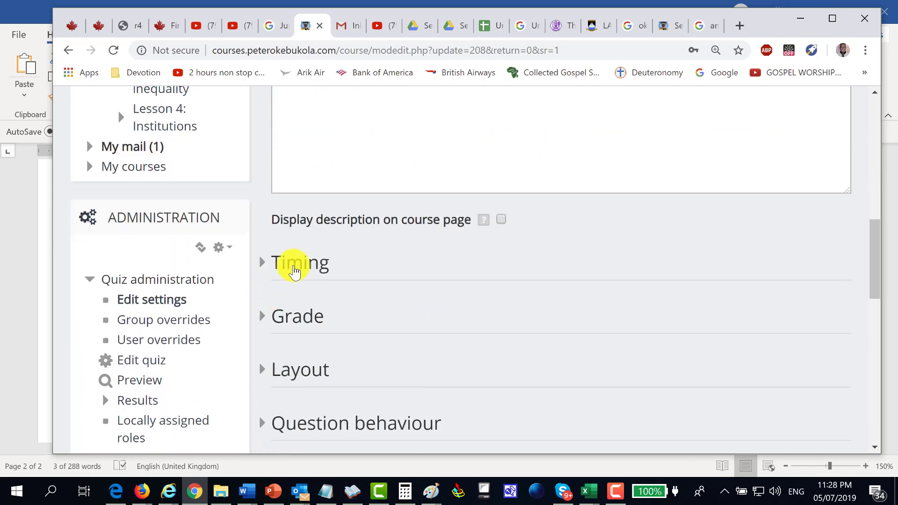
{"action": "left_click", "coordinate": [295, 270]}
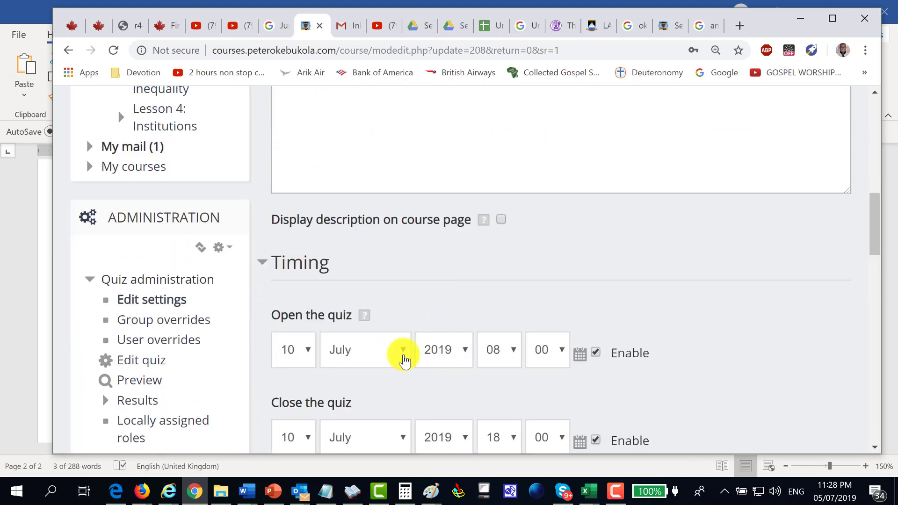
{"action": "left_click", "coordinate": [301, 351]}
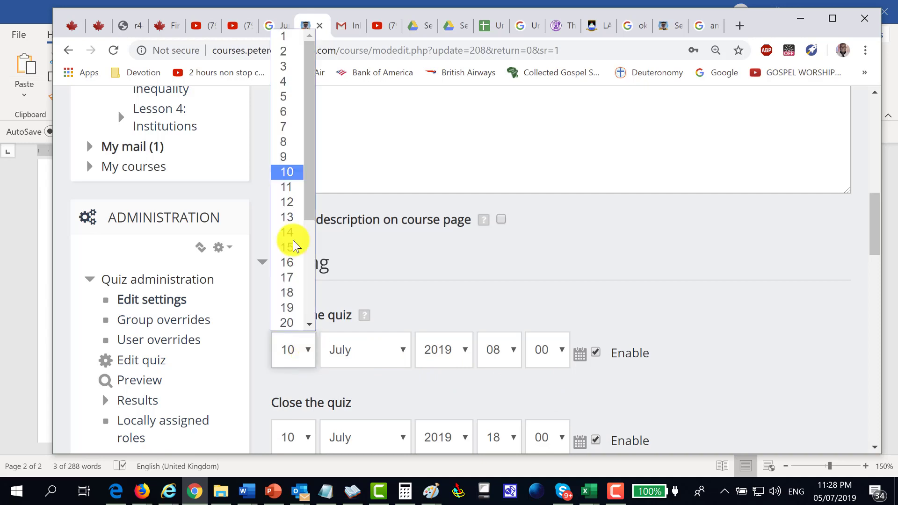
{"action": "left_click", "coordinate": [283, 83]}
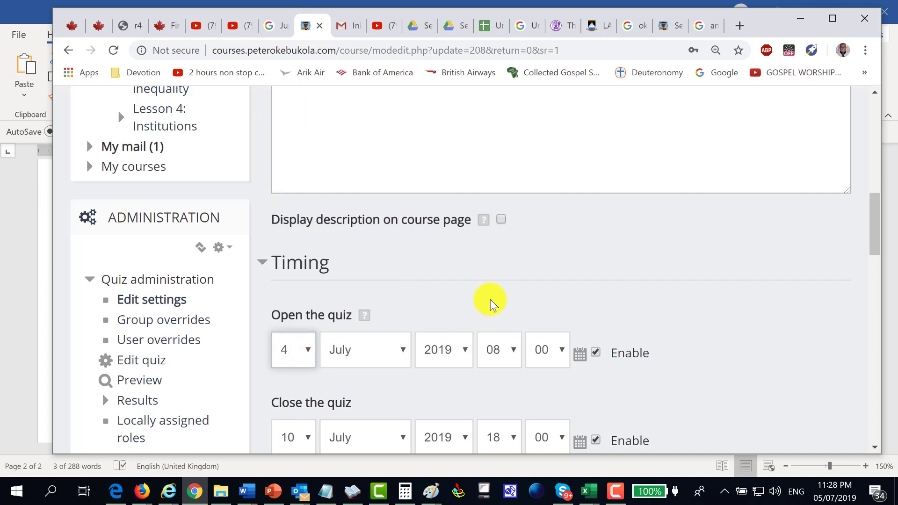
{"action": "scroll", "coordinate": [507, 322], "scroll_direction": "down", "scroll_amount": 12}
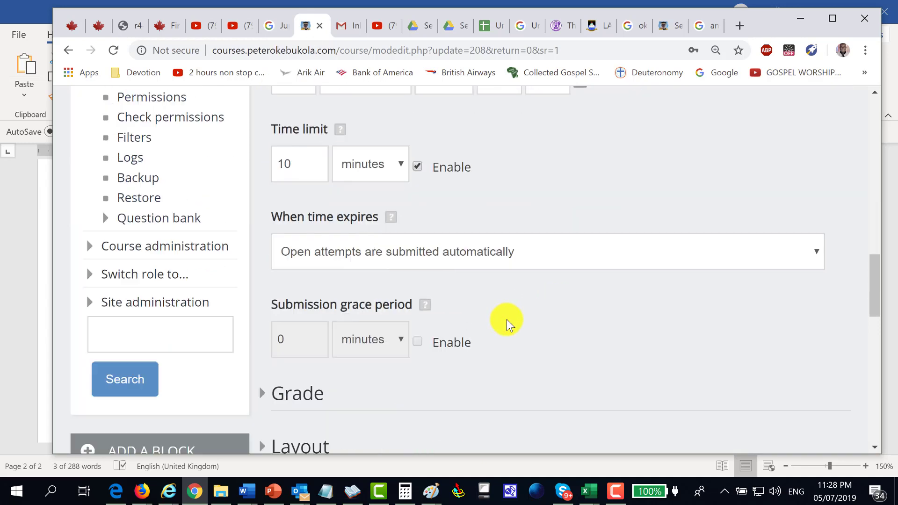
{"action": "scroll", "coordinate": [508, 322], "scroll_direction": "down", "scroll_amount": 8}
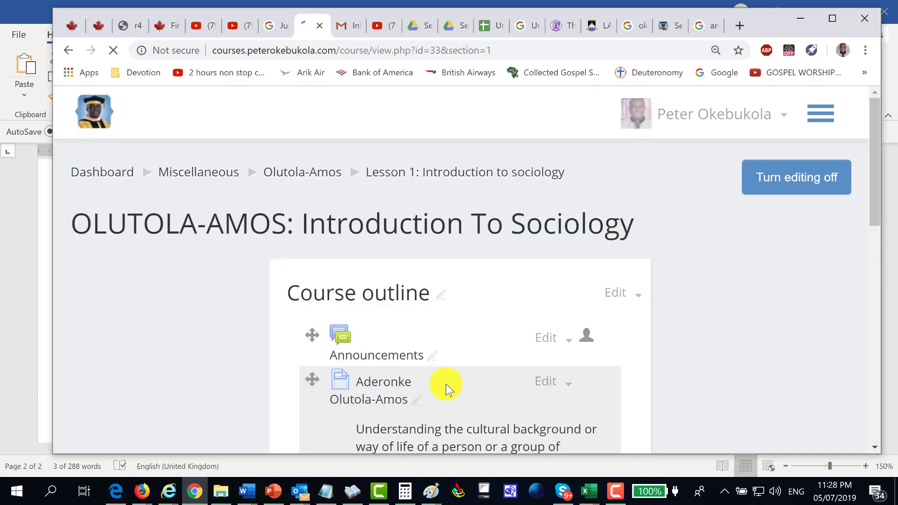
Step: Open Test on Lesson 1 from the lesson section and start a timed attempt at the quiz
{"action": "scroll", "coordinate": [424, 355], "scroll_direction": "down", "scroll_amount": 5}
{"action": "scroll", "coordinate": [420, 344], "scroll_direction": "down", "scroll_amount": 15}
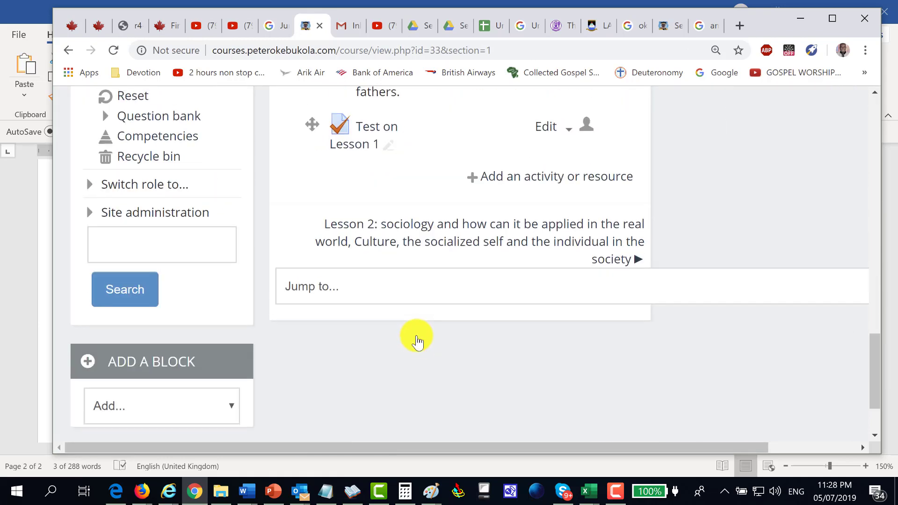
{"action": "scroll", "coordinate": [411, 335], "scroll_direction": "up", "scroll_amount": 5}
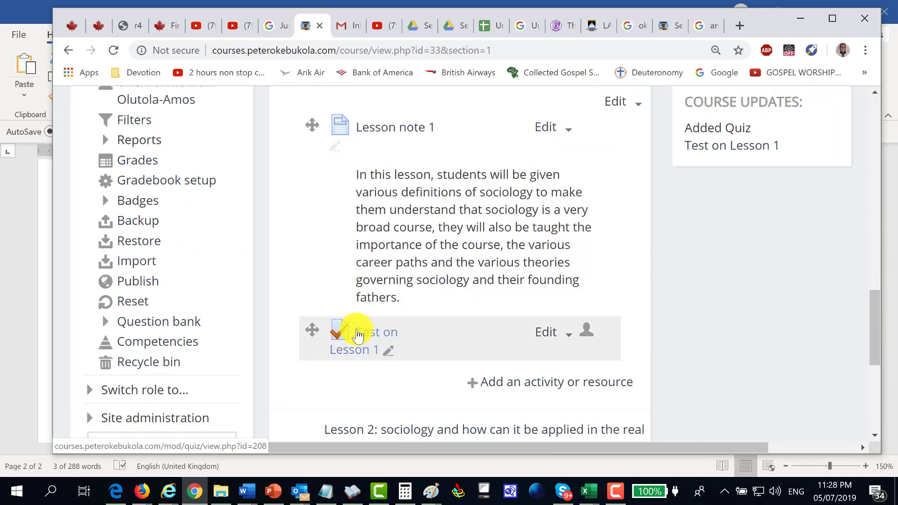
{"action": "left_click", "coordinate": [358, 335]}
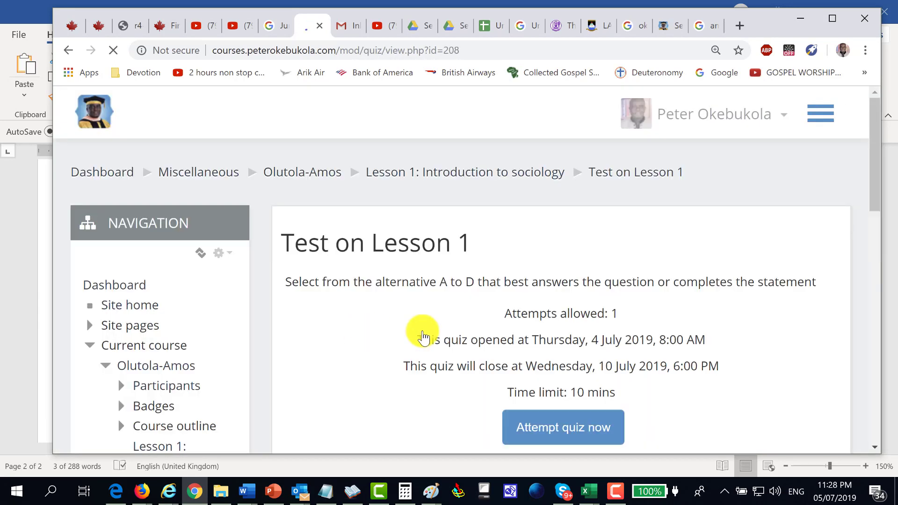
{"action": "scroll", "coordinate": [573, 300], "scroll_direction": "down", "scroll_amount": 3}
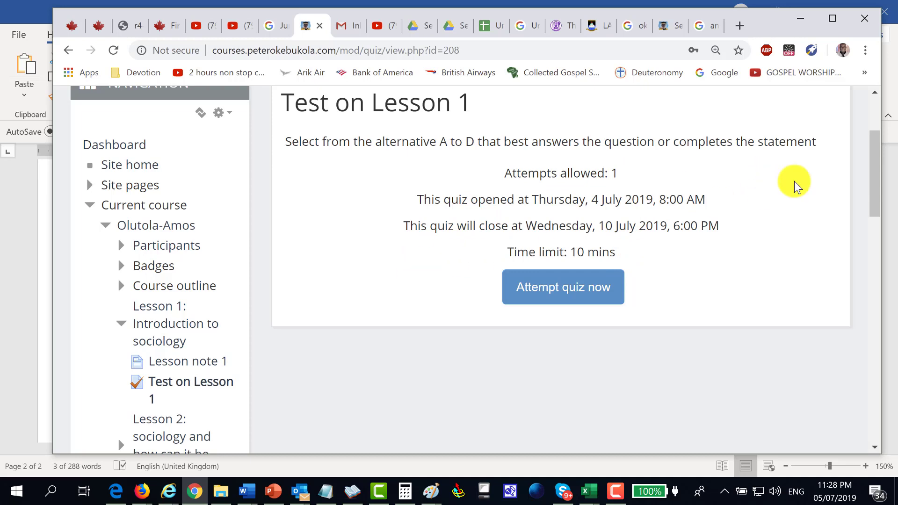
{"action": "left_click", "coordinate": [562, 297]}
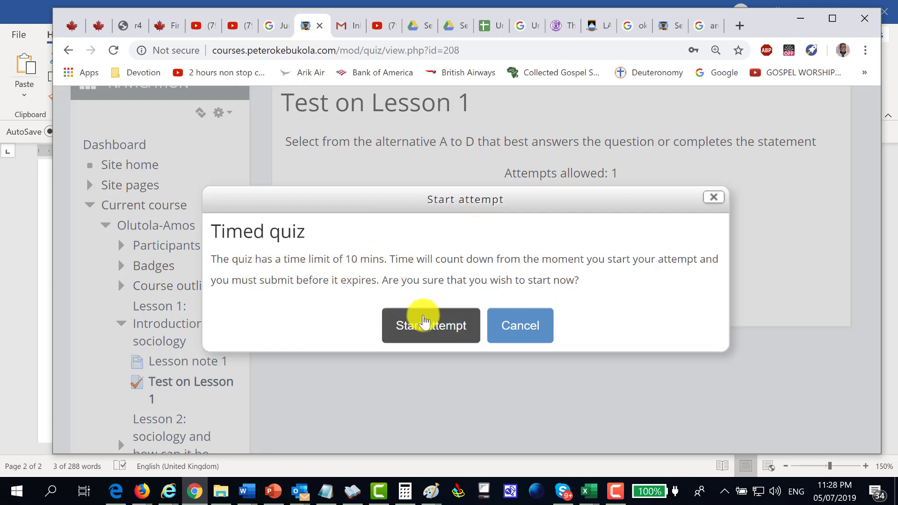
{"action": "left_click", "coordinate": [454, 320]}
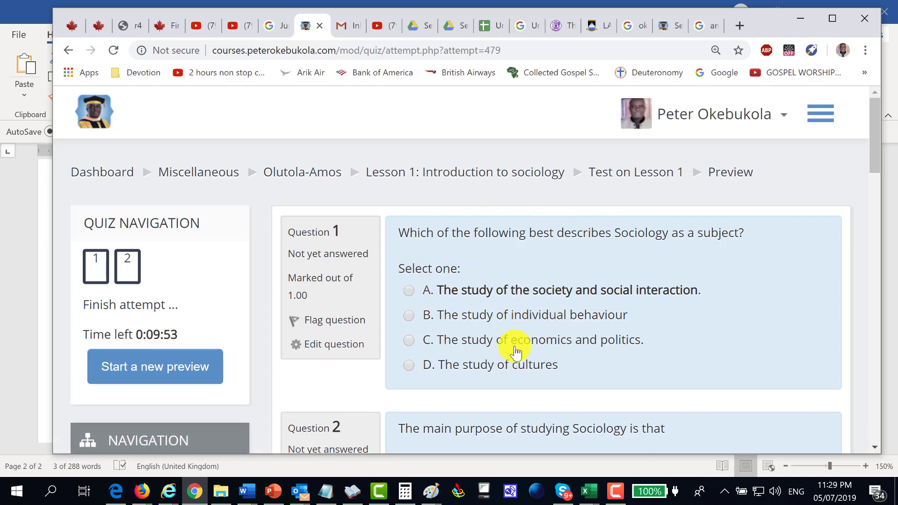
Step: Answer question 1 with option B, "The study of individual behaviour", and question 2 with option C, "researches are carried out in the course"
{"action": "scroll", "coordinate": [516, 352], "scroll_direction": "down", "scroll_amount": 3}
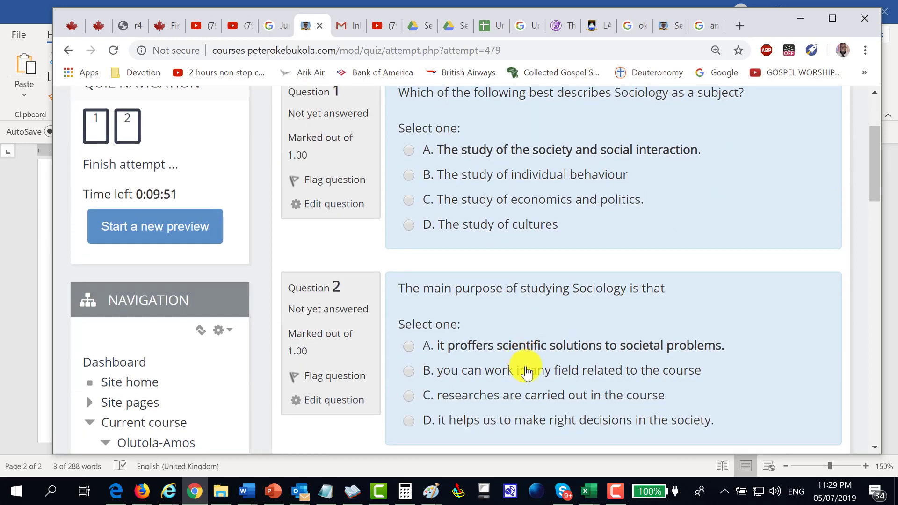
{"action": "scroll", "coordinate": [527, 372], "scroll_direction": "up", "scroll_amount": 2}
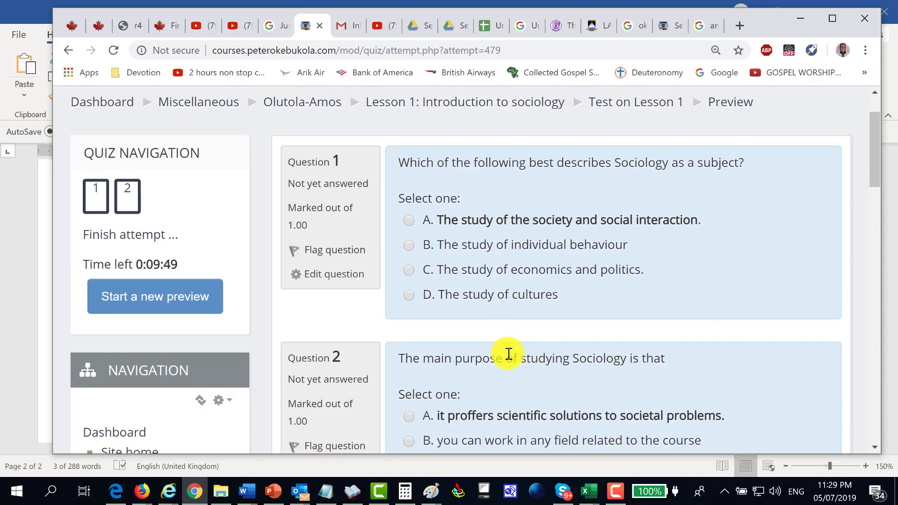
{"action": "scroll", "coordinate": [508, 352], "scroll_direction": "up", "scroll_amount": 2}
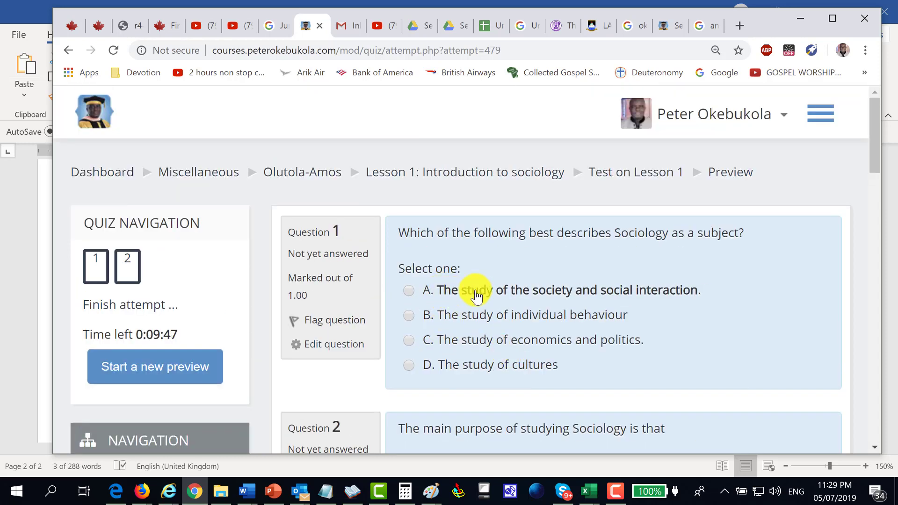
{"action": "scroll", "coordinate": [507, 341], "scroll_direction": "down", "scroll_amount": 3}
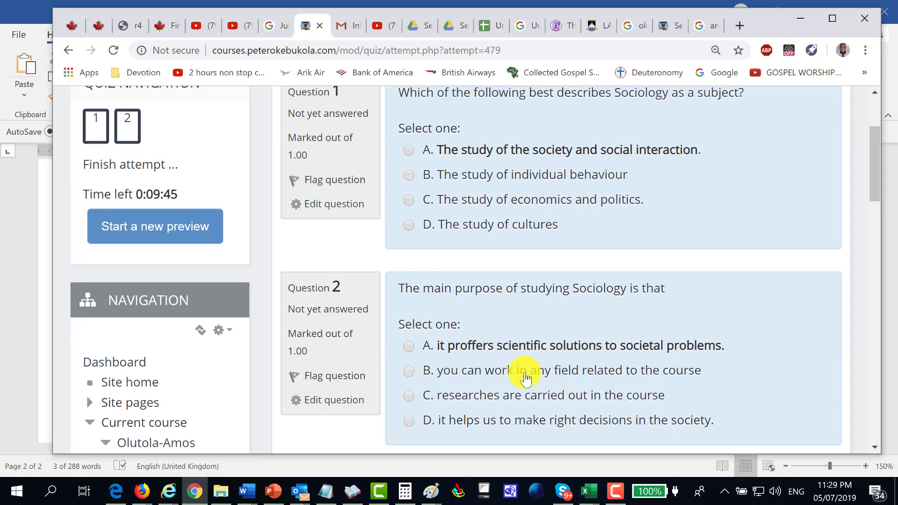
{"action": "scroll", "coordinate": [494, 324], "scroll_direction": "up", "scroll_amount": 3}
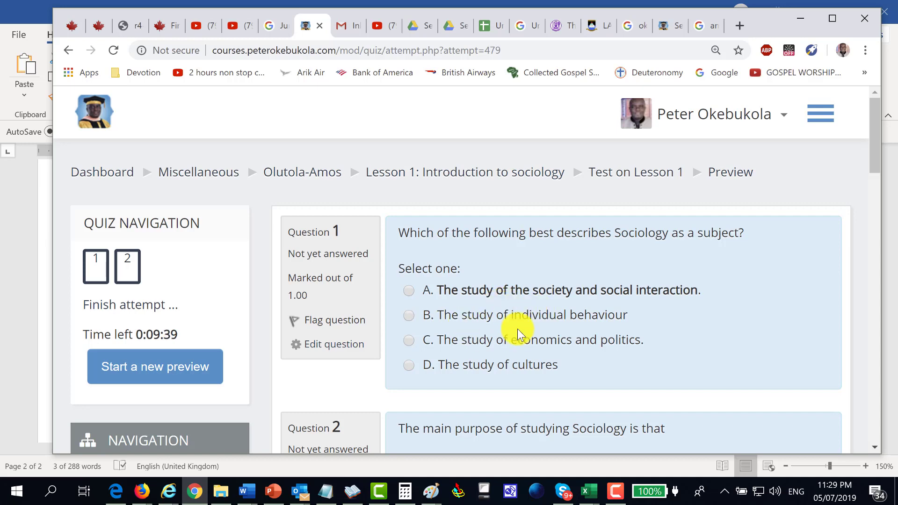
{"action": "scroll", "coordinate": [472, 308], "scroll_direction": "down", "scroll_amount": 2}
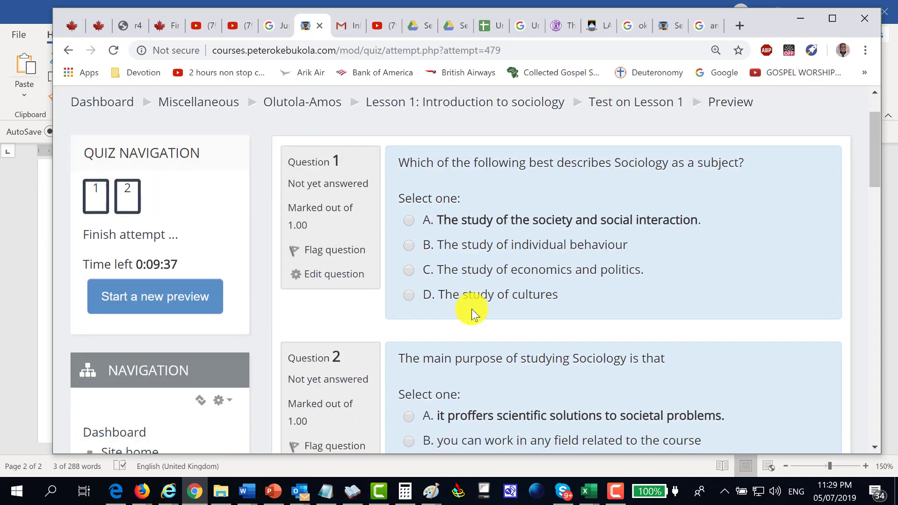
{"action": "left_click", "coordinate": [409, 245]}
{"action": "scroll", "coordinate": [491, 295], "scroll_direction": "down", "scroll_amount": 4}
{"action": "left_click", "coordinate": [408, 256]}
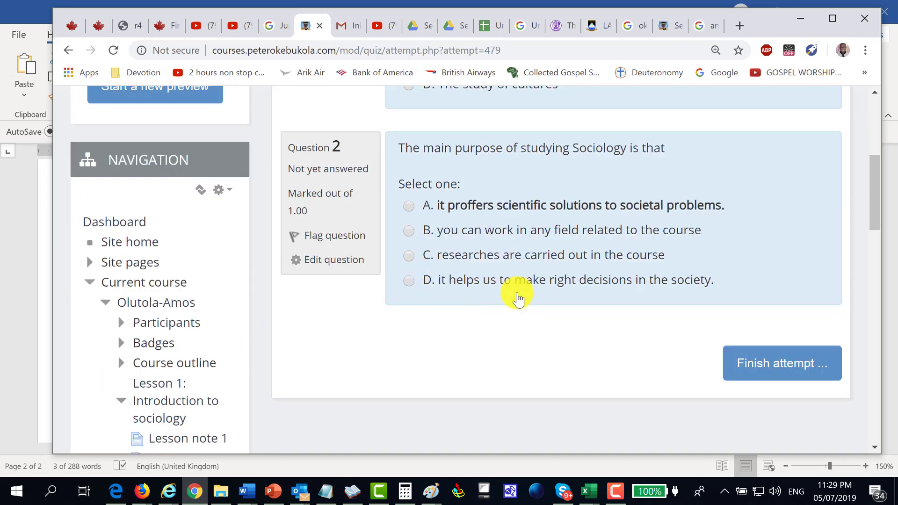
Step: Finish the attempt, submit all answers with confirmation, and review the grade and the feedback on the questions
{"action": "left_click", "coordinate": [752, 364]}
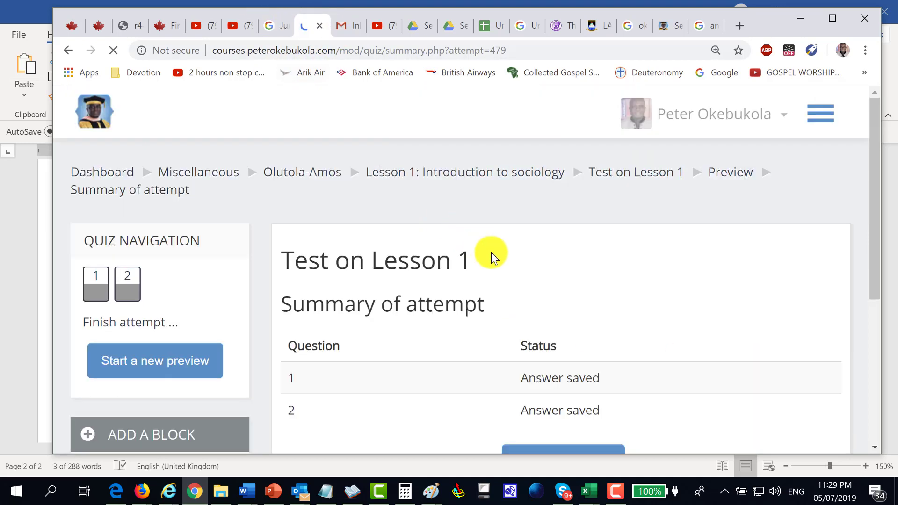
{"action": "scroll", "coordinate": [514, 308], "scroll_direction": "down", "scroll_amount": 3}
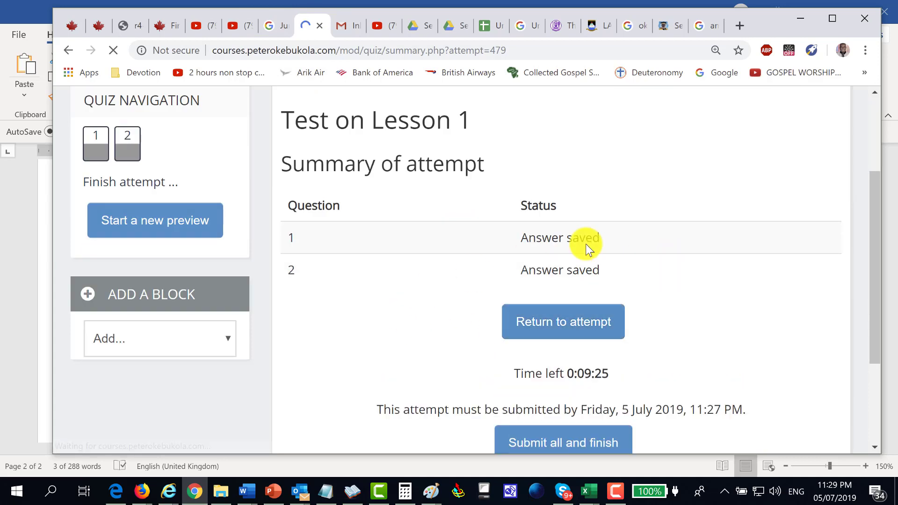
{"action": "scroll", "coordinate": [440, 300], "scroll_direction": "down", "scroll_amount": 3}
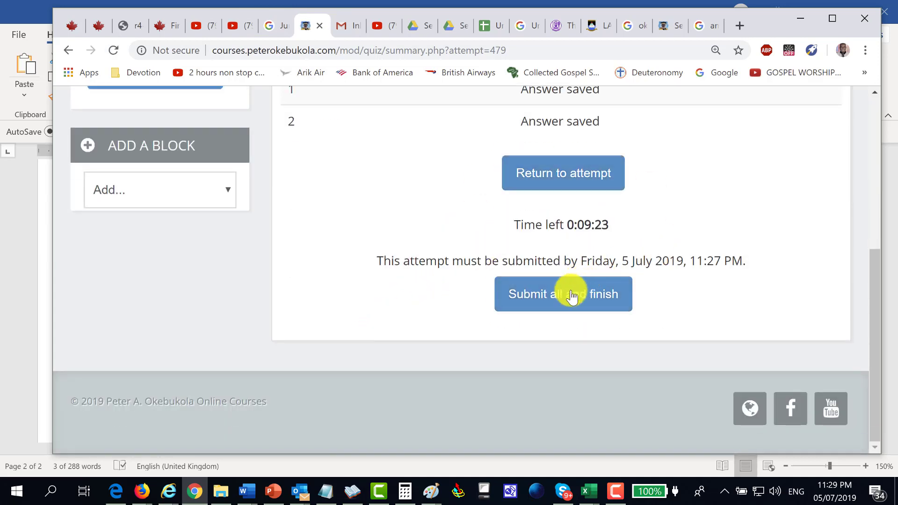
{"action": "left_click", "coordinate": [602, 294]}
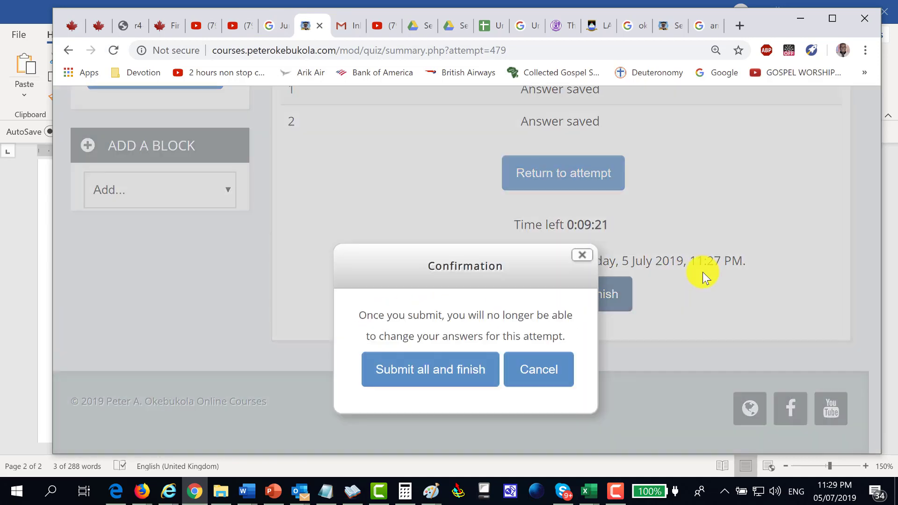
{"action": "left_click", "coordinate": [437, 368]}
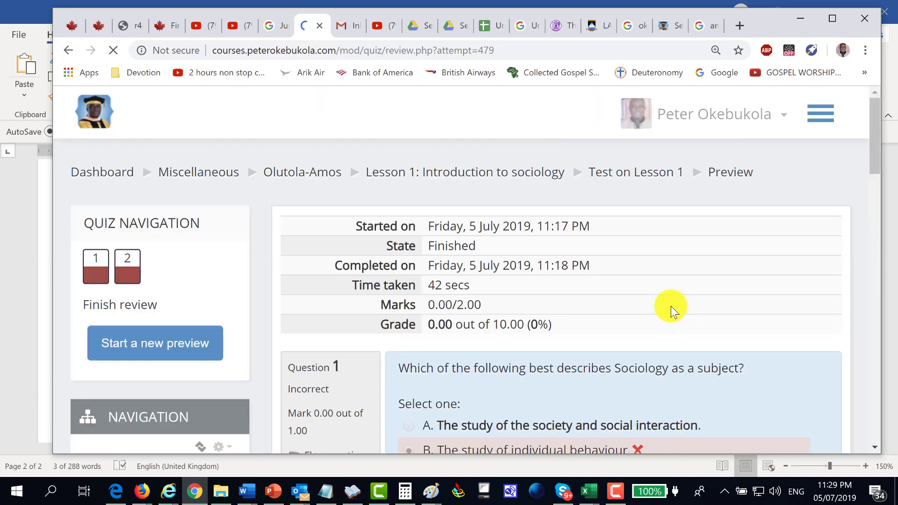
{"action": "scroll", "coordinate": [599, 368], "scroll_direction": "down", "scroll_amount": 6}
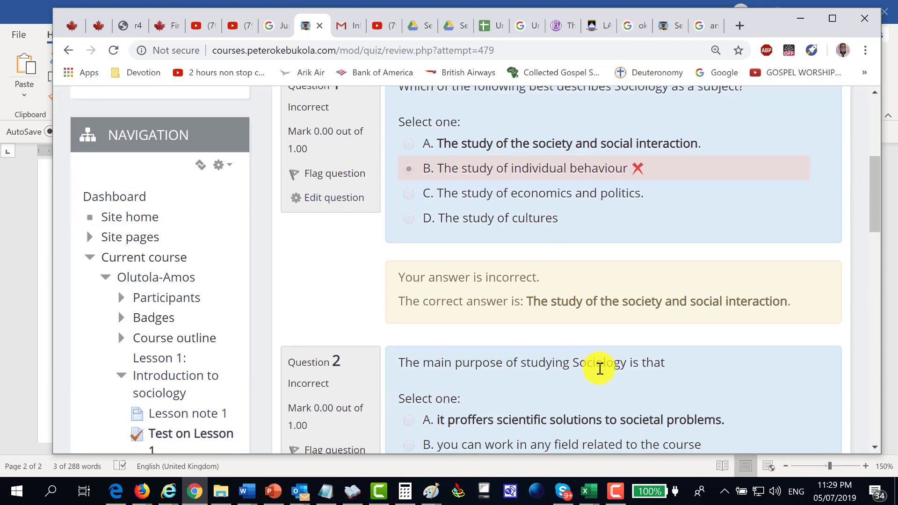
Step: Examine the marked answers and correct-answer feedback for both questions down to the end of the attempt review
{"action": "scroll", "coordinate": [599, 369], "scroll_direction": "down", "scroll_amount": 8}
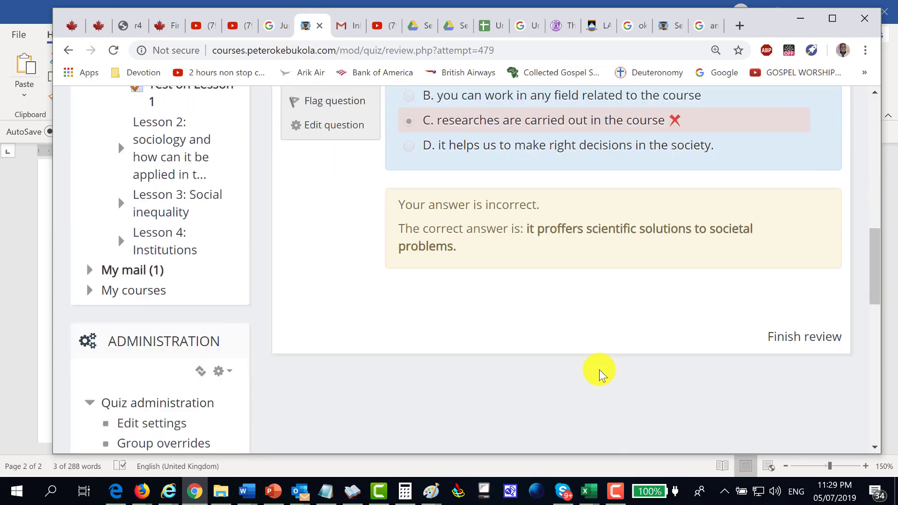
{"action": "scroll", "coordinate": [600, 372], "scroll_direction": "down", "scroll_amount": 3}
{"action": "scroll", "coordinate": [594, 363], "scroll_direction": "up", "scroll_amount": 12}
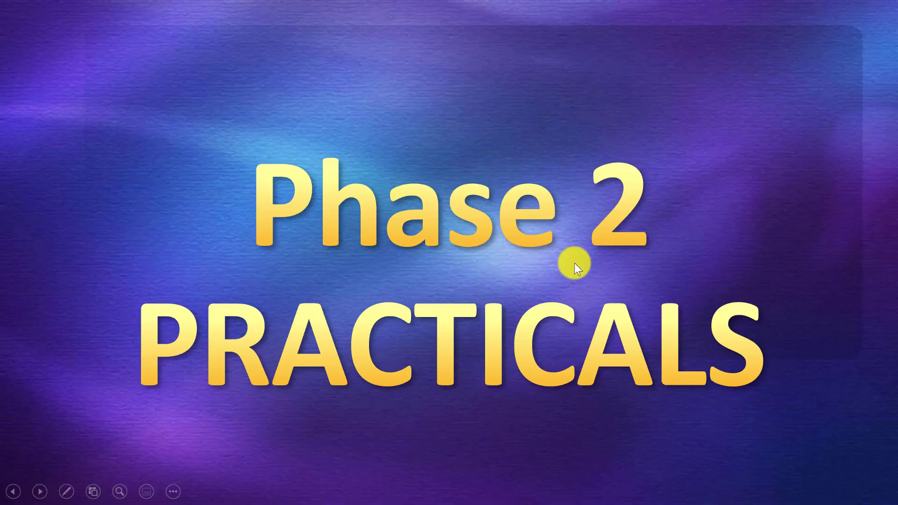
{"action": "left_click", "coordinate": [726, 336]}
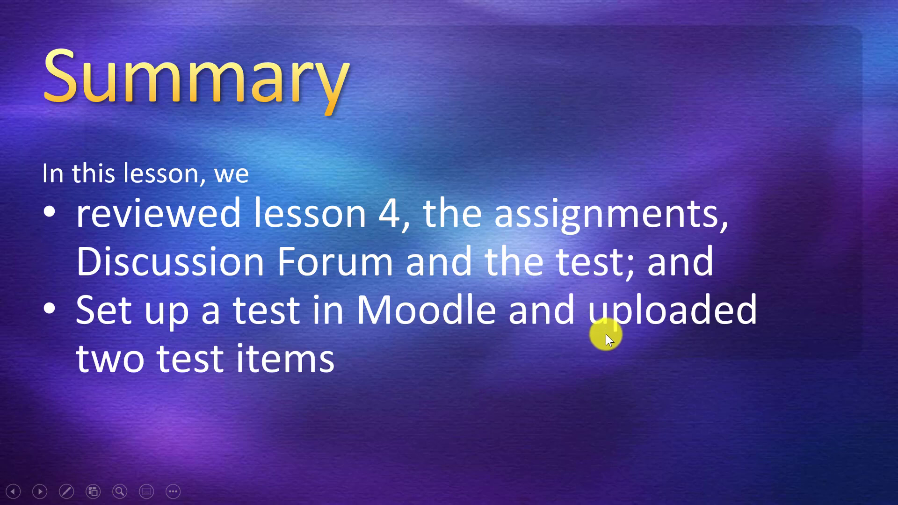
{"action": "left_click", "coordinate": [437, 368]}
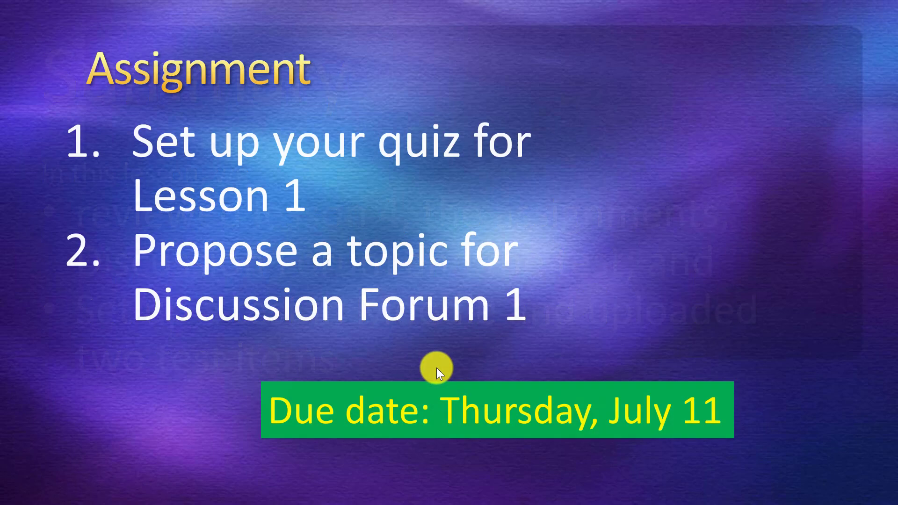
{"action": "key", "text": "Left"}
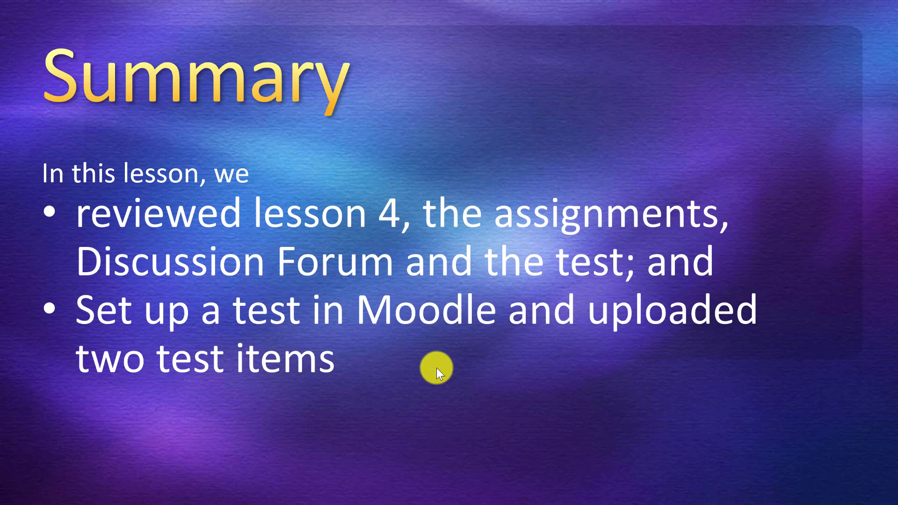
Step: Switch to the browser's course page and delete the Test on Lesson 1 quiz from the lesson section, confirming the deletion
{"action": "key", "text": "alt+Tab"}
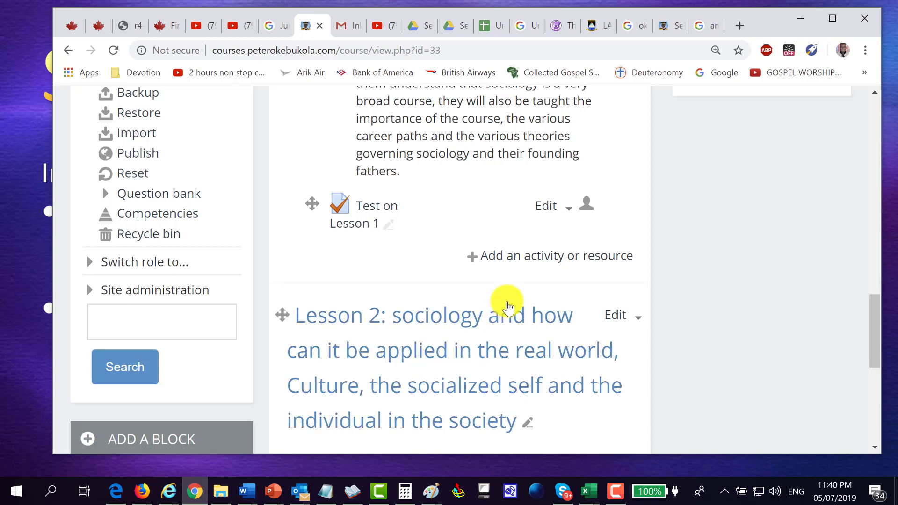
{"action": "left_click", "coordinate": [569, 212]}
{"action": "left_click", "coordinate": [547, 374]}
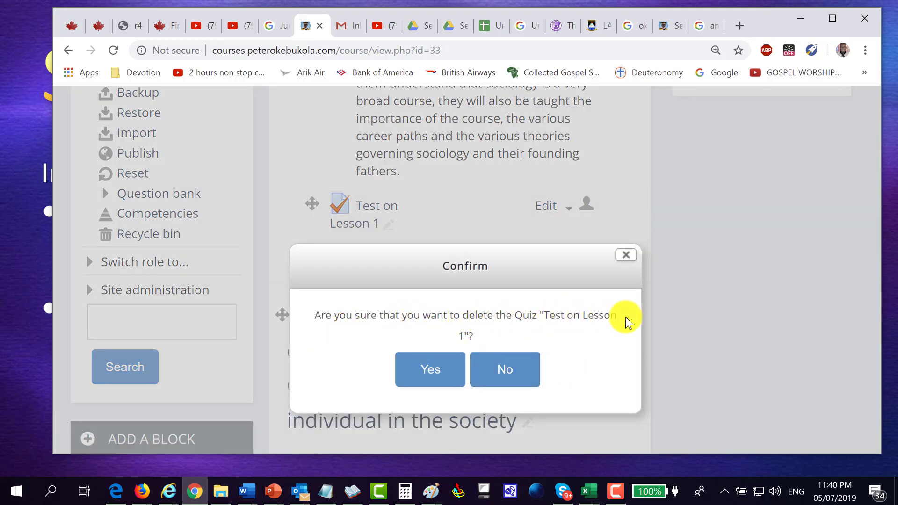
{"action": "left_click", "coordinate": [429, 380]}
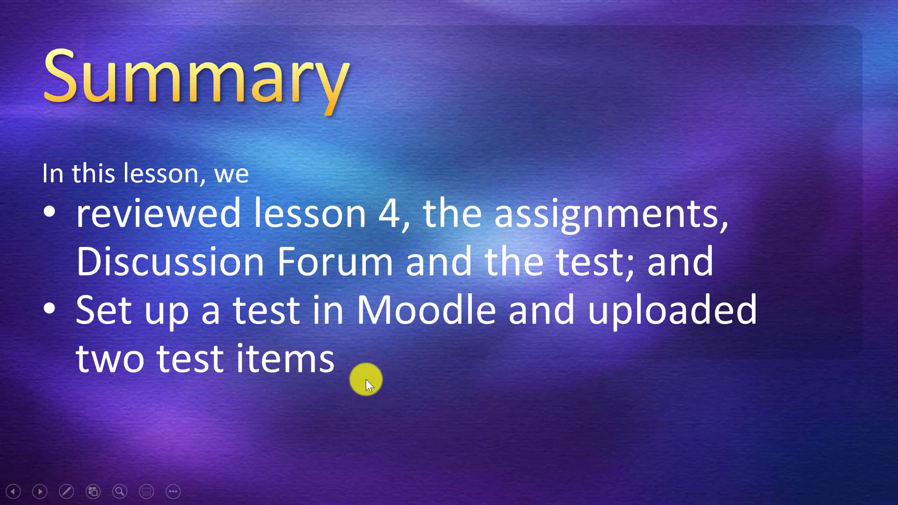
{"action": "left_click", "coordinate": [517, 333]}
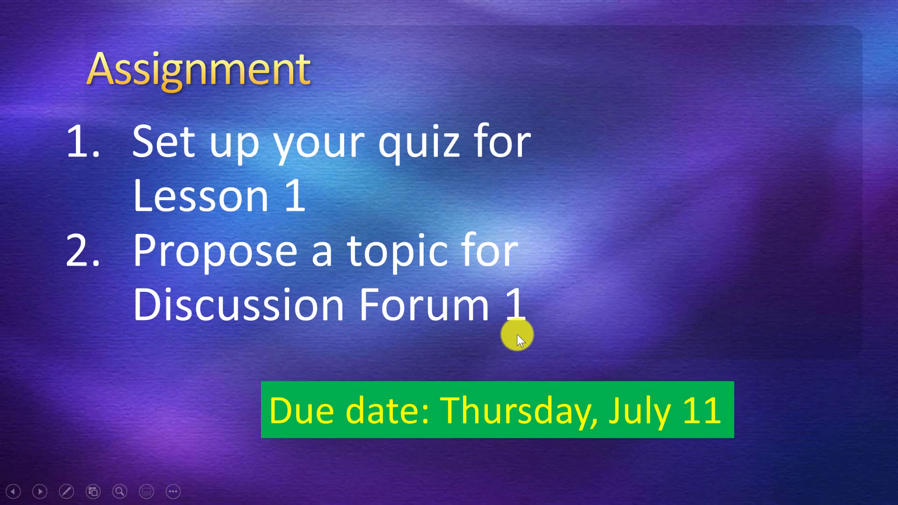